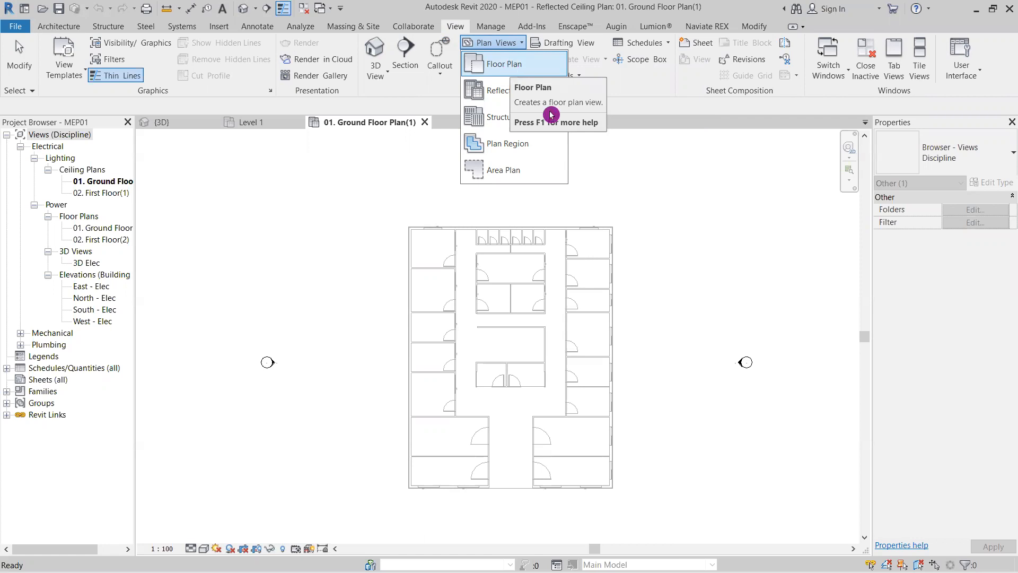
- Apply the Electrical Plan view template to the Floor Plan type used for new views and accept its type properties
left_click(655, 153)
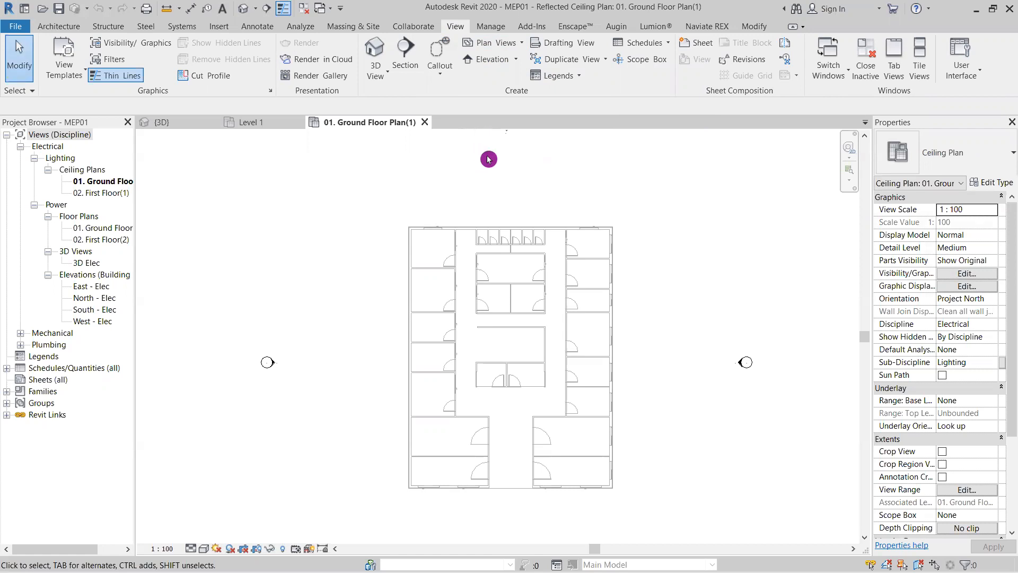
left_click(491, 43)
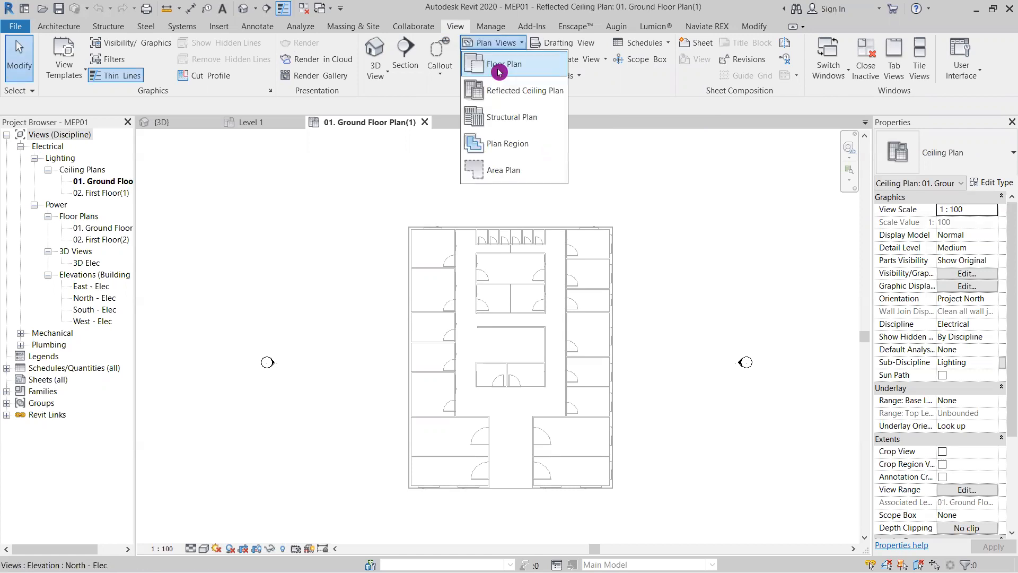
left_click(499, 71)
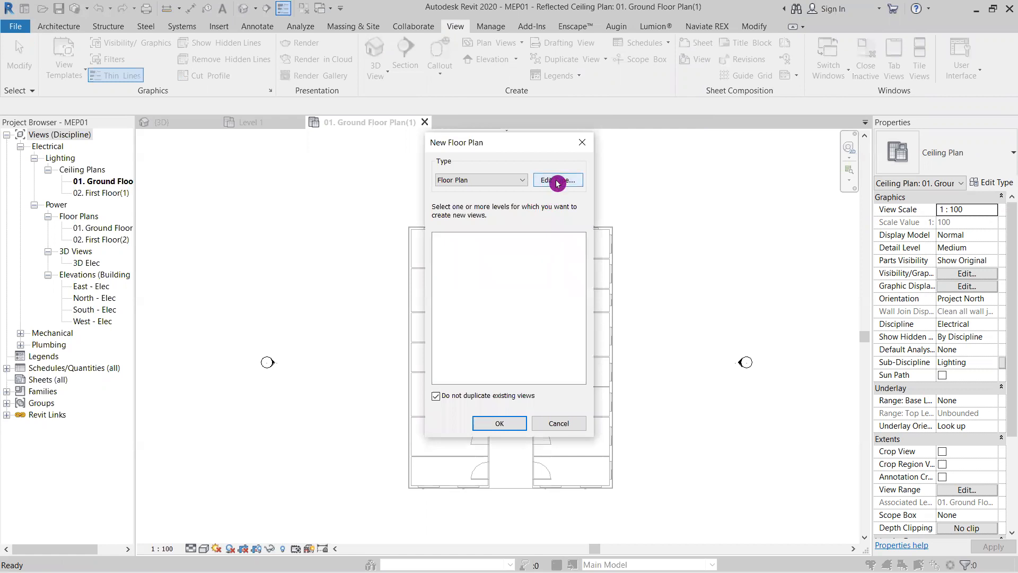
left_click(557, 183)
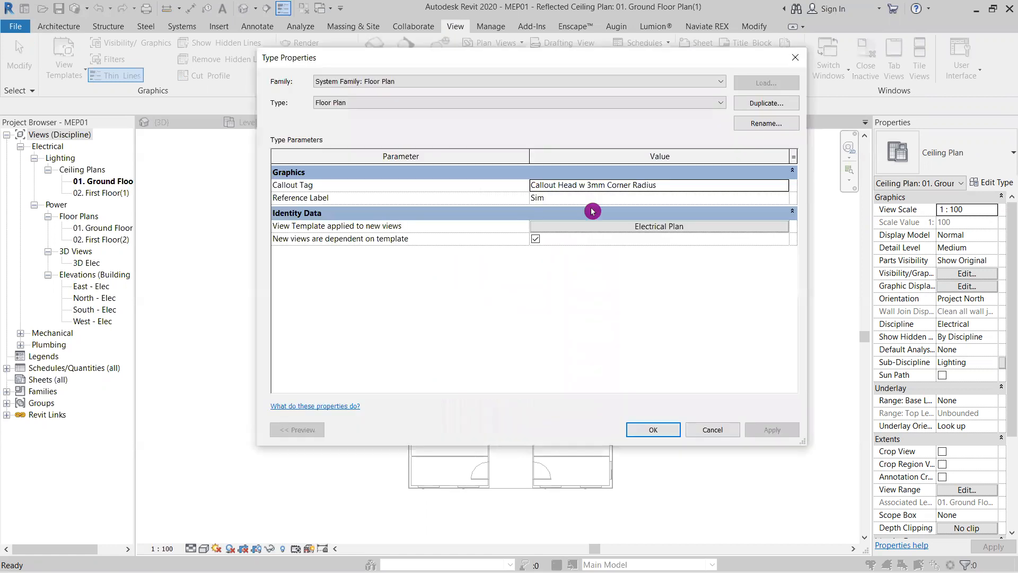
left_click(660, 229)
left_click(660, 230)
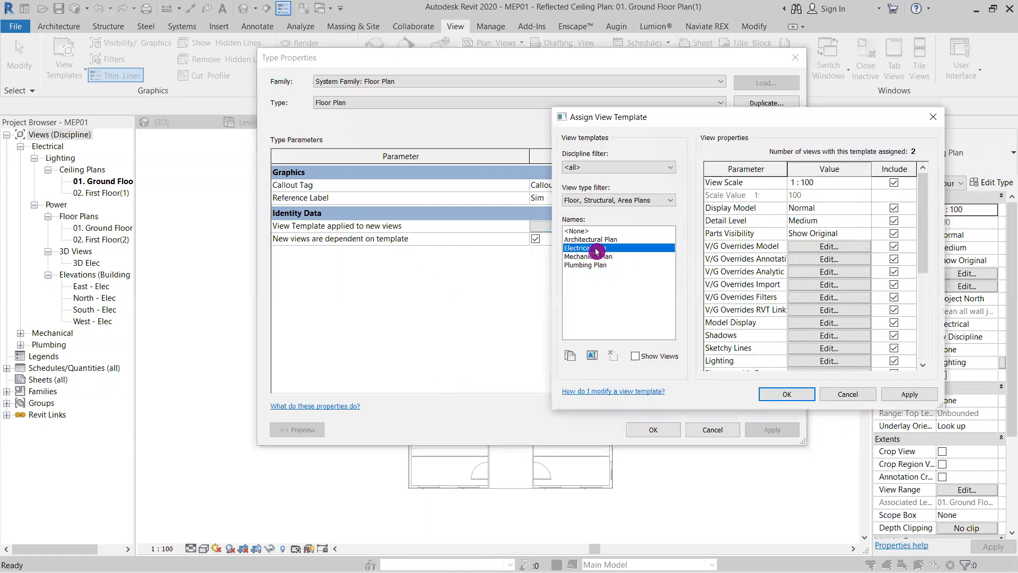
scroll(836, 252, "down", 5)
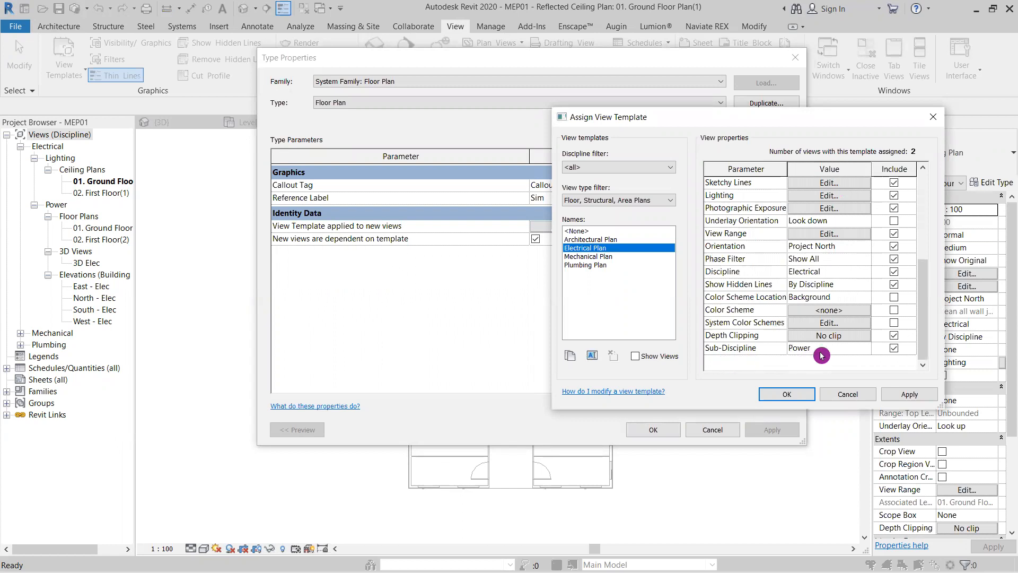
left_click(908, 394)
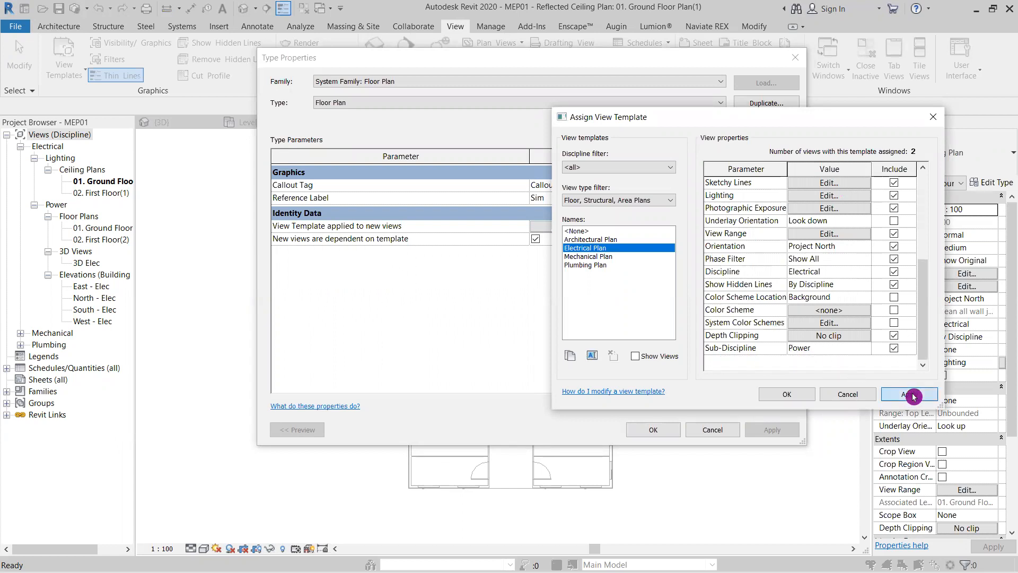
left_click(806, 397)
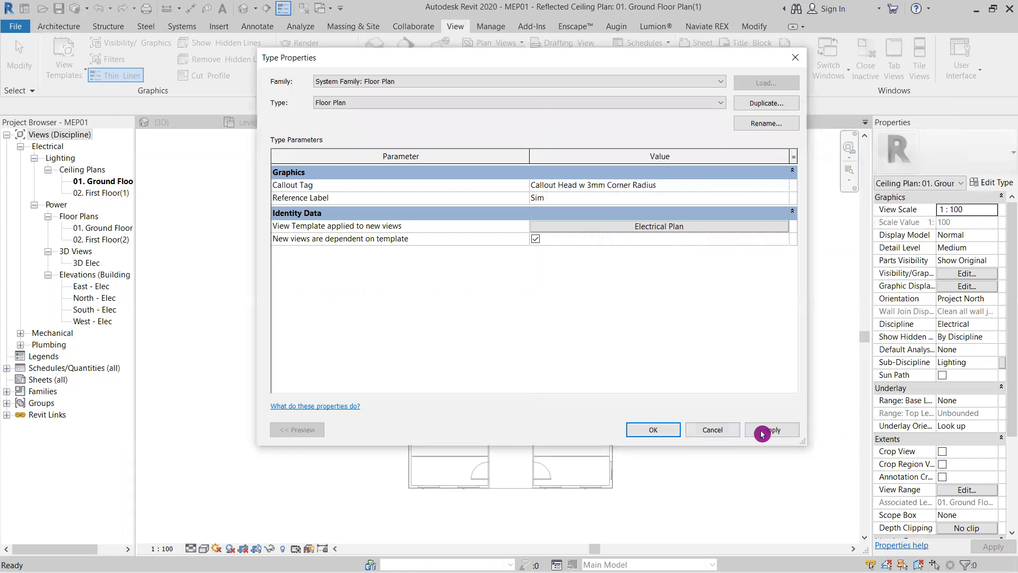
left_click(773, 431)
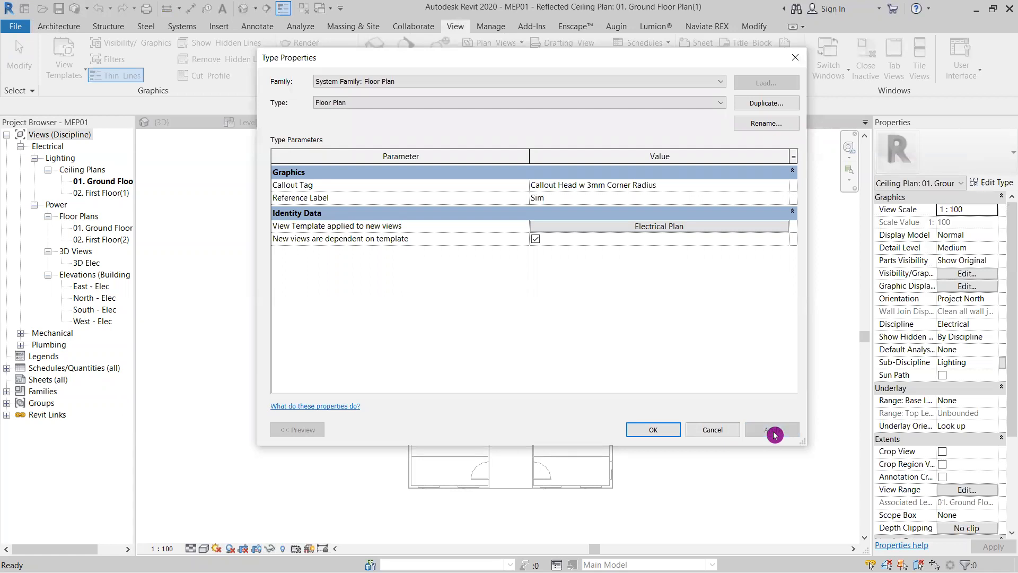
left_click(663, 435)
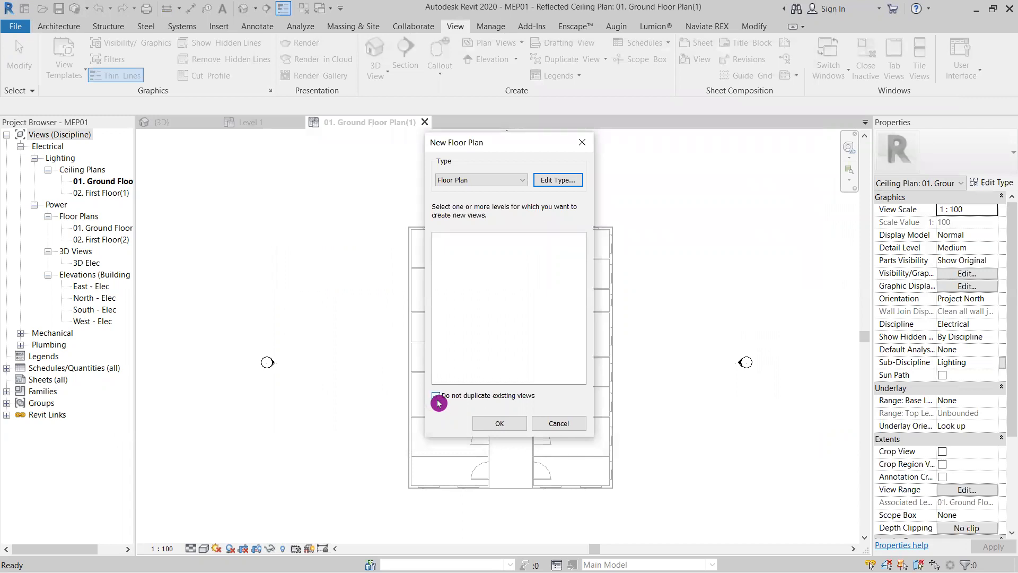
- List the levels available for duplicate floor plans without creating any, and close the open Level 1 view
left_click(436, 397)
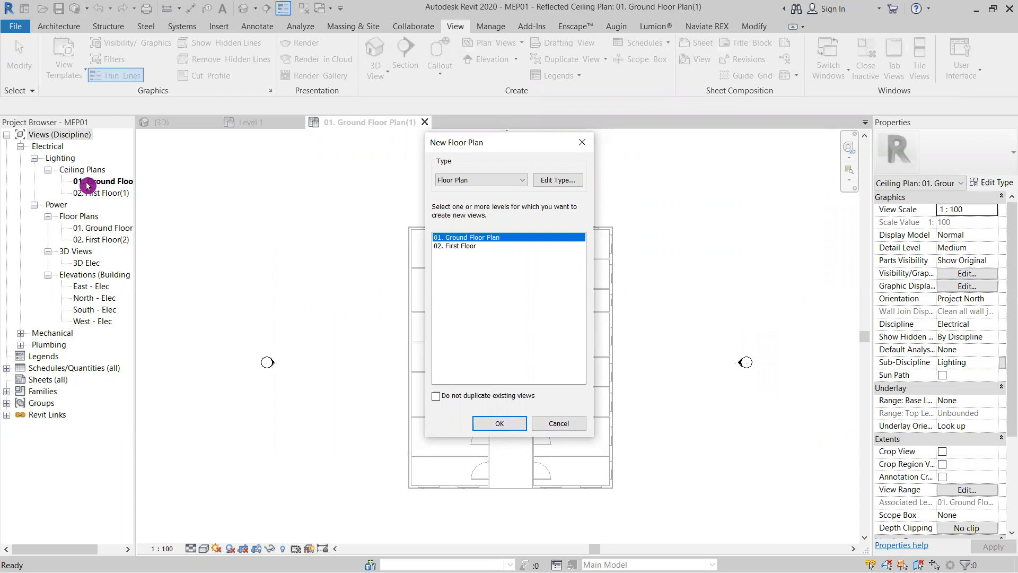
left_click(566, 424)
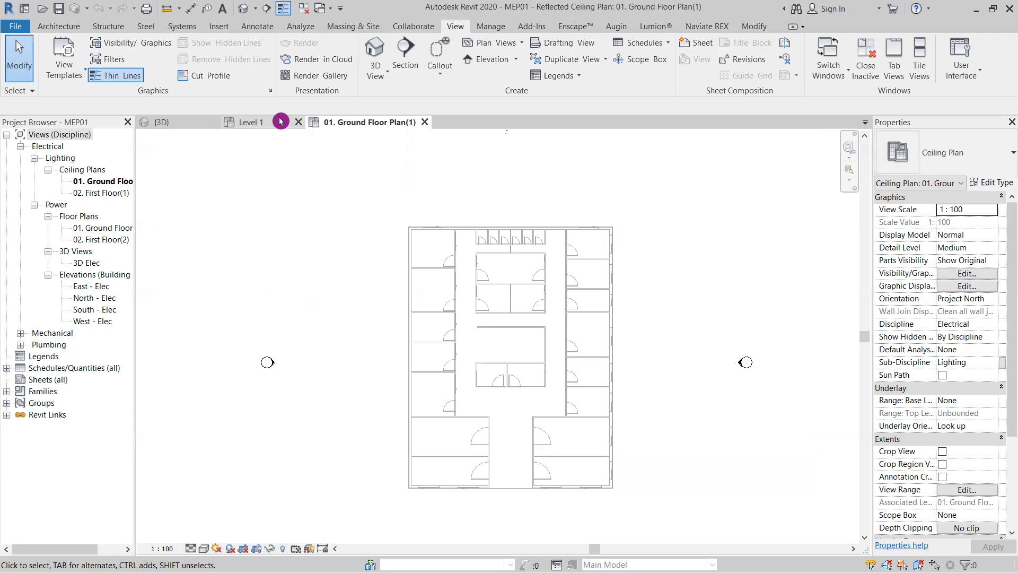
left_click(298, 122)
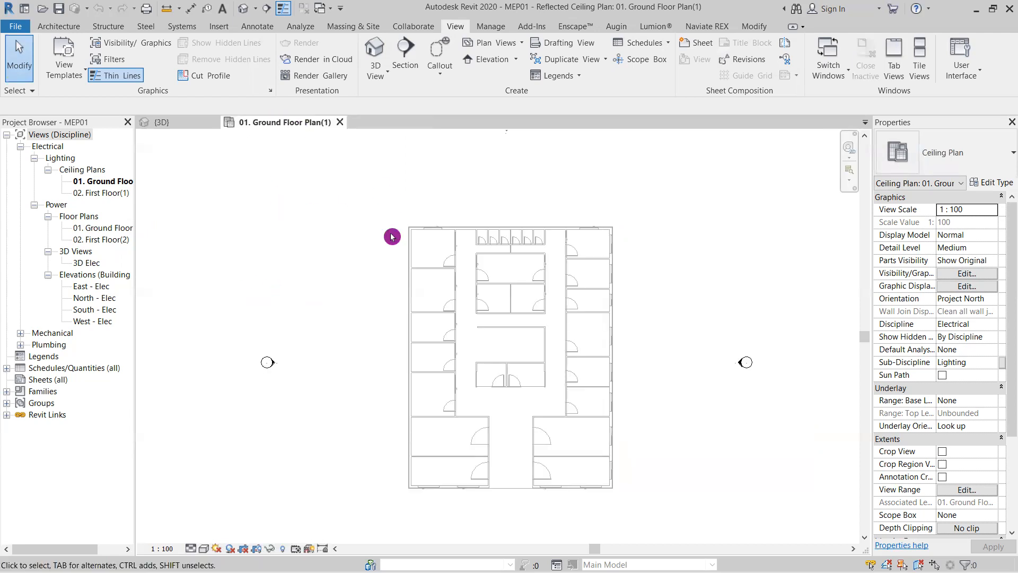
- Apply the Electrical Ceiling view template to the Ceiling Plan type used for new reflected ceiling plans
left_click(498, 47)
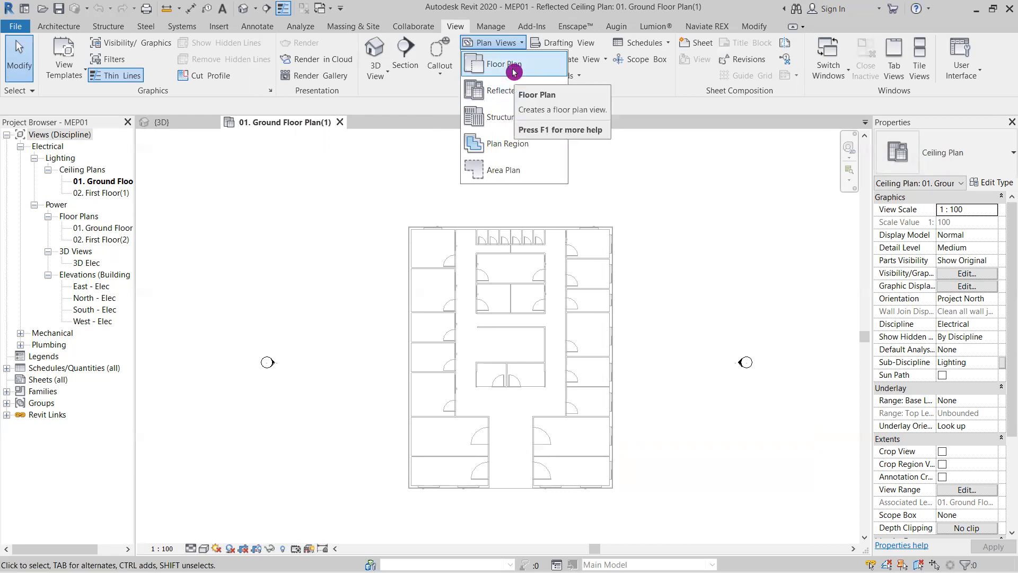
left_click(521, 96)
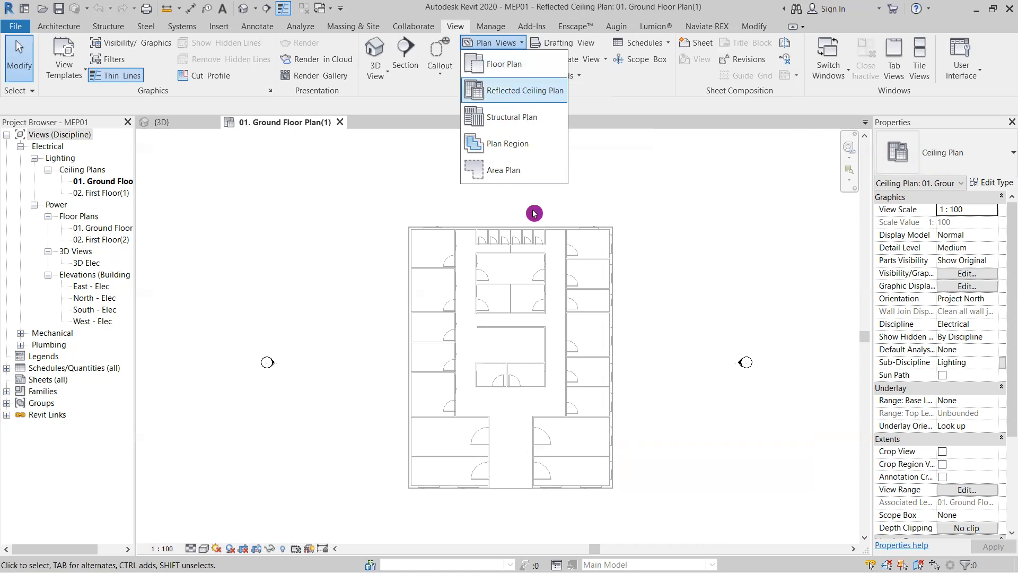
left_click(558, 181)
left_click(692, 228)
left_click(692, 228)
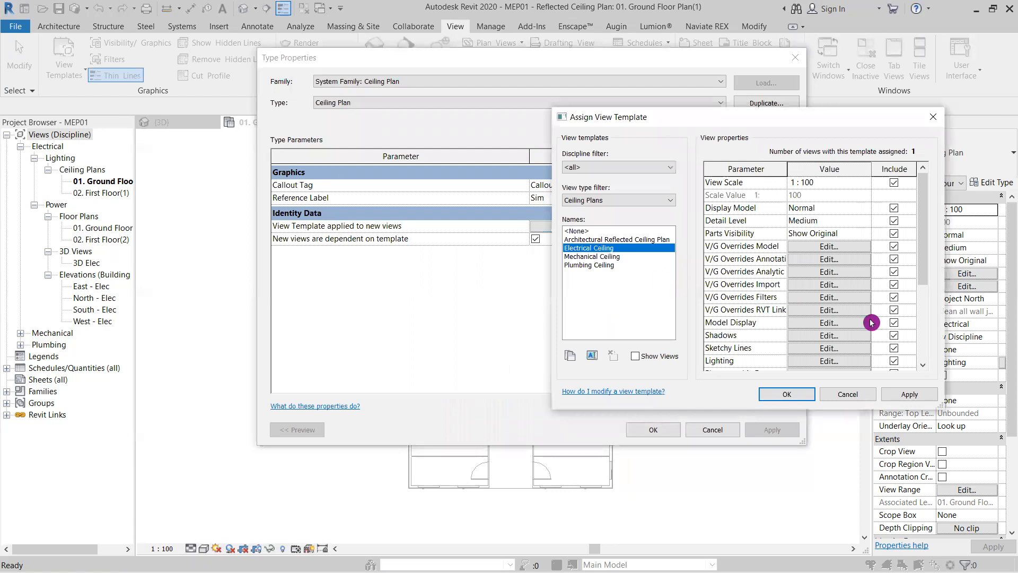
scroll(869, 322, "down", 4)
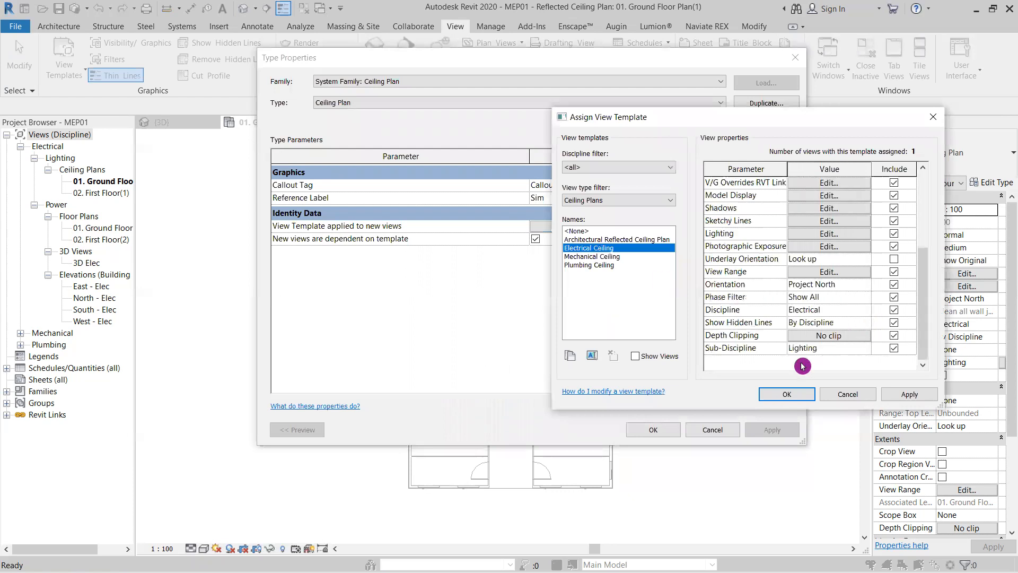
left_click(911, 395)
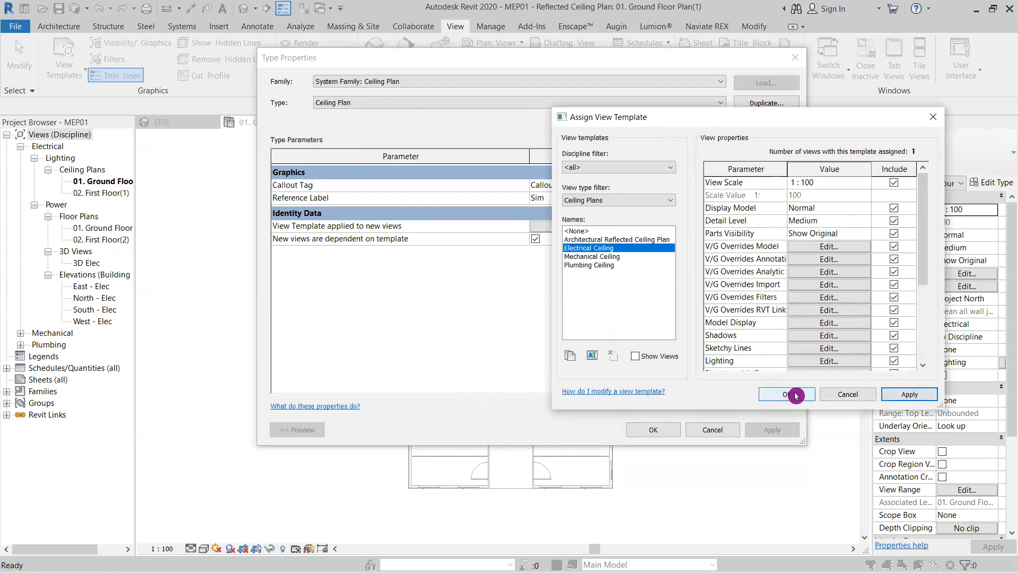
- Set the Electrical Ceiling template's sub-discipline to Lighting and accept the Ceiling Plan type properties
scroll(817, 329, "down", 4)
left_click(813, 350)
left_click(864, 348)
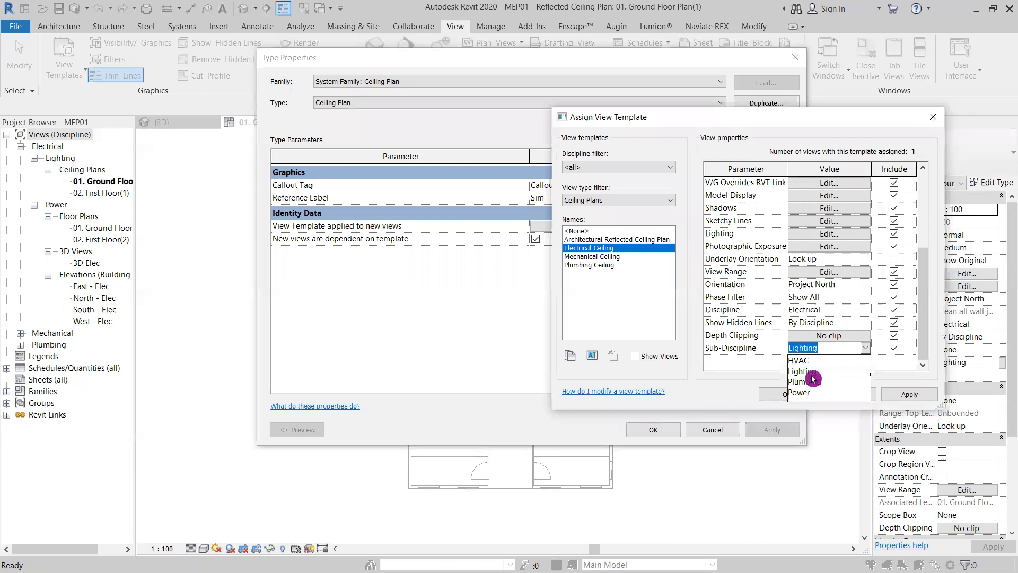
left_click(909, 395)
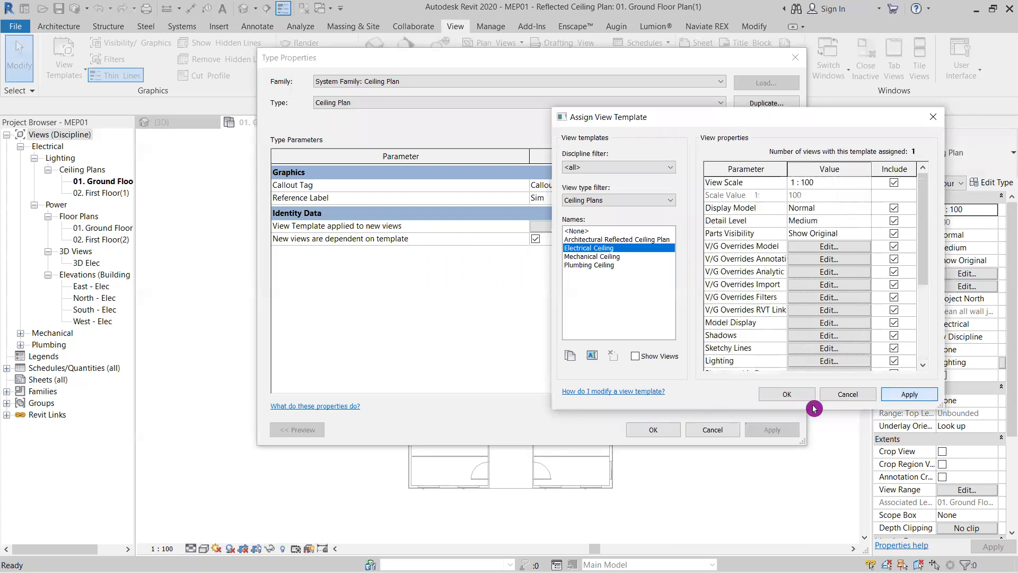
left_click(794, 398)
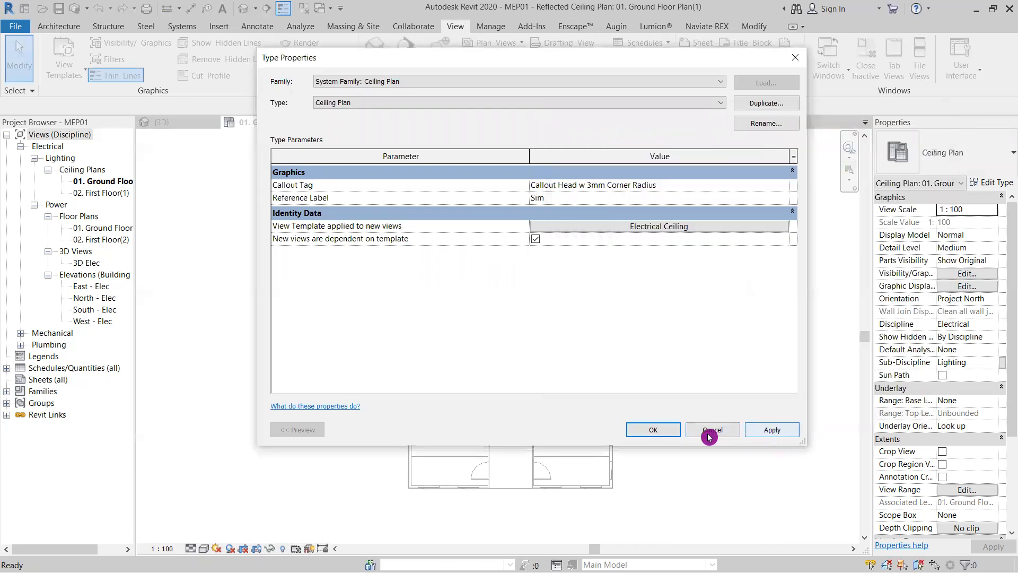
left_click(665, 435)
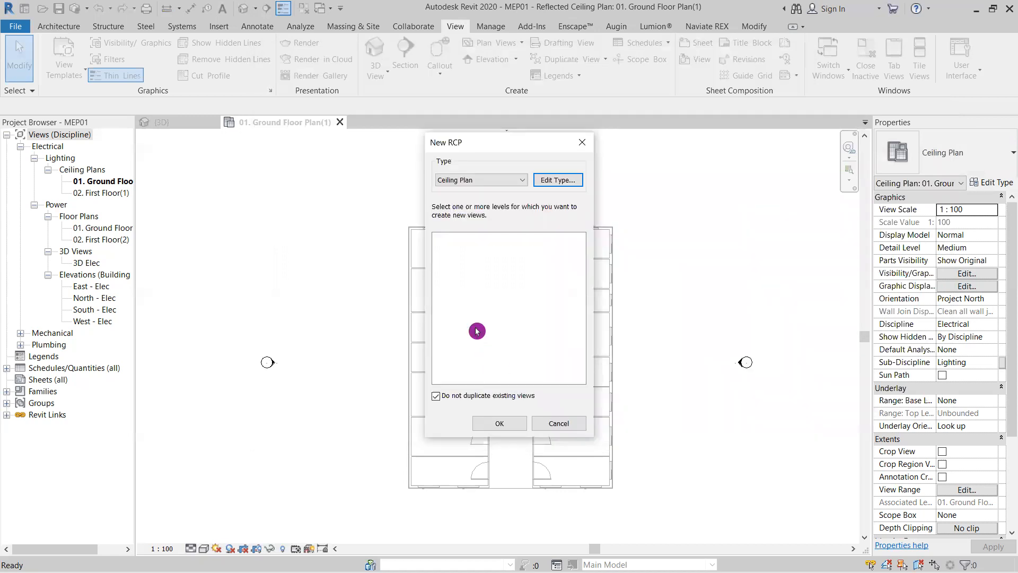
- List the levels available for duplicate reflected ceiling plans, and leave without creating a view
left_click(436, 396)
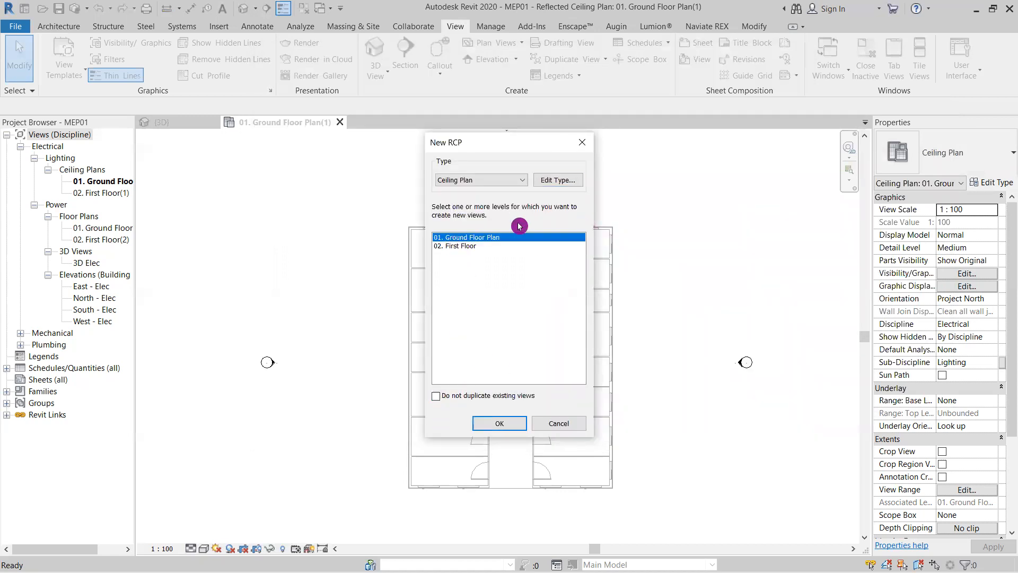
left_click(554, 423)
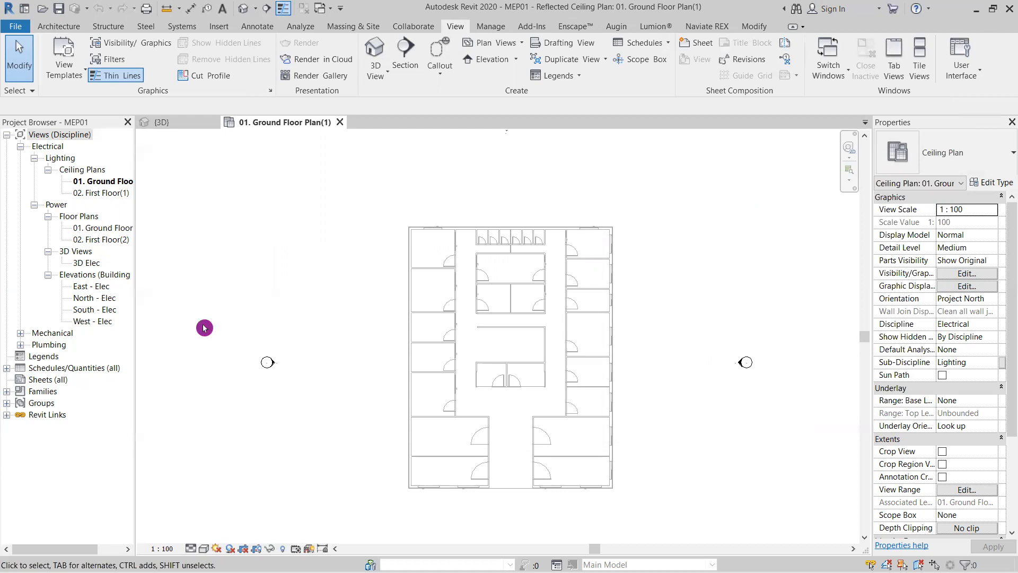
- Open the ground floor plan under Power and close the ground floor ceiling plan view
middle_click_drag(469, 301, 466, 263)
scroll(465, 211, "up", 2)
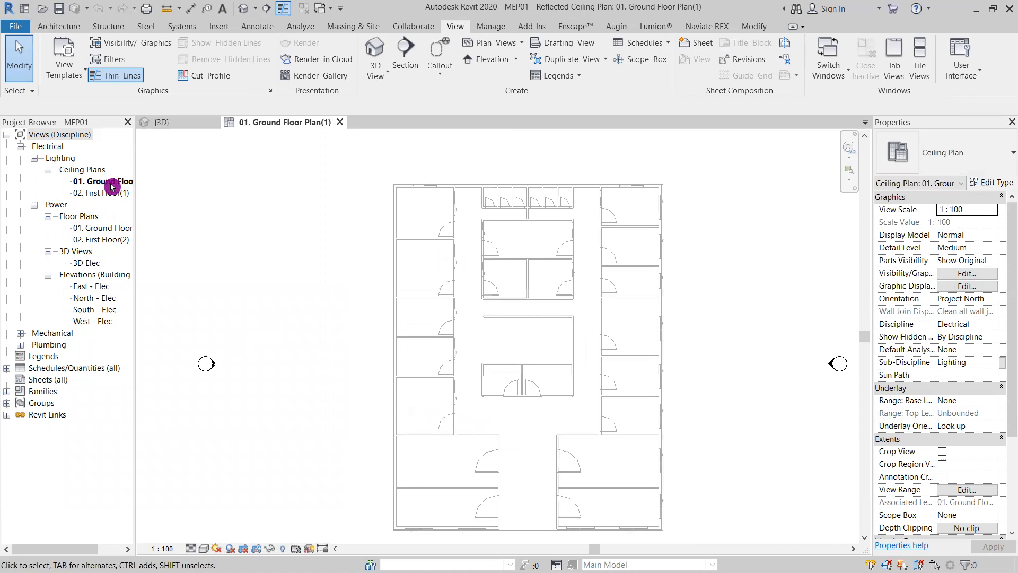
double_click(114, 231)
left_click(339, 122)
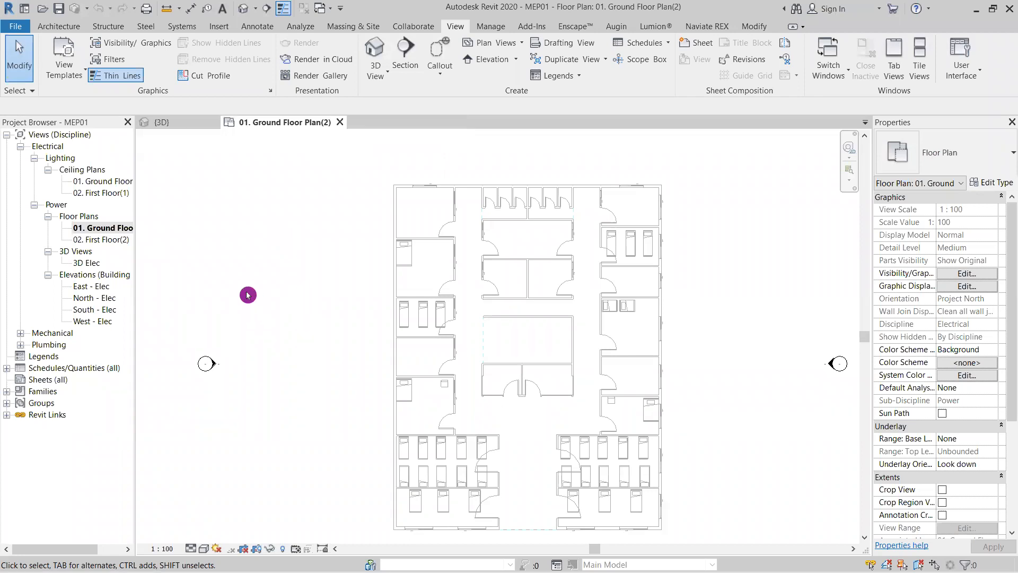
- Start placing an electrical fixture device and choose the GFCI type of M_Duplex Receptacle
middle_click_drag(504, 316, 489, 310)
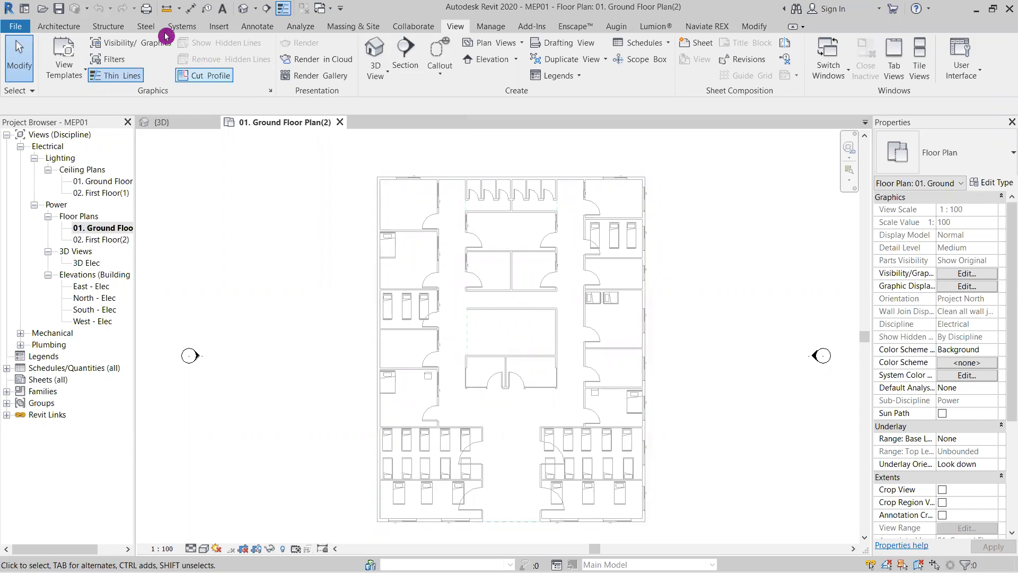
left_click(184, 31)
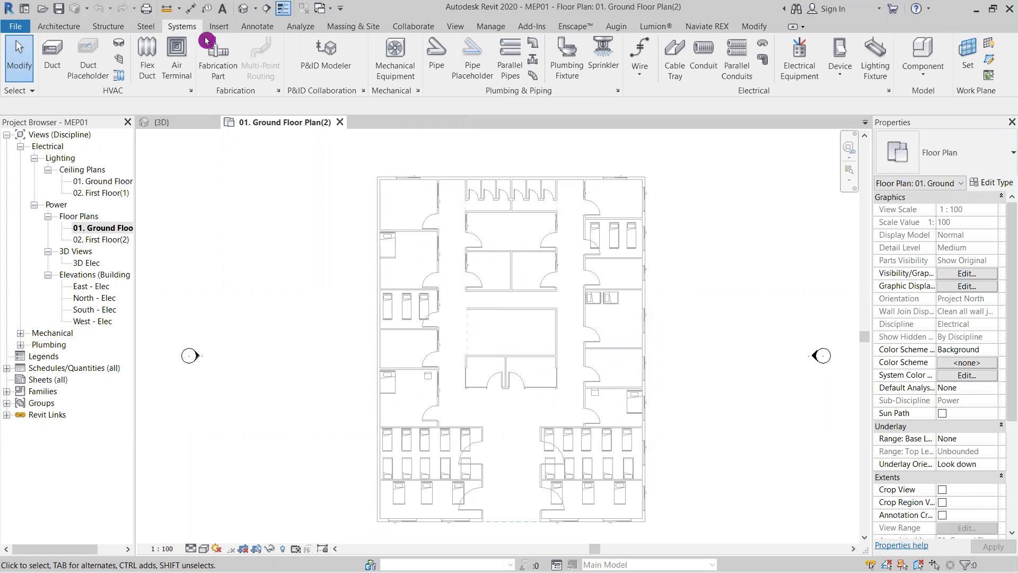
middle_click_drag(688, 247, 675, 241)
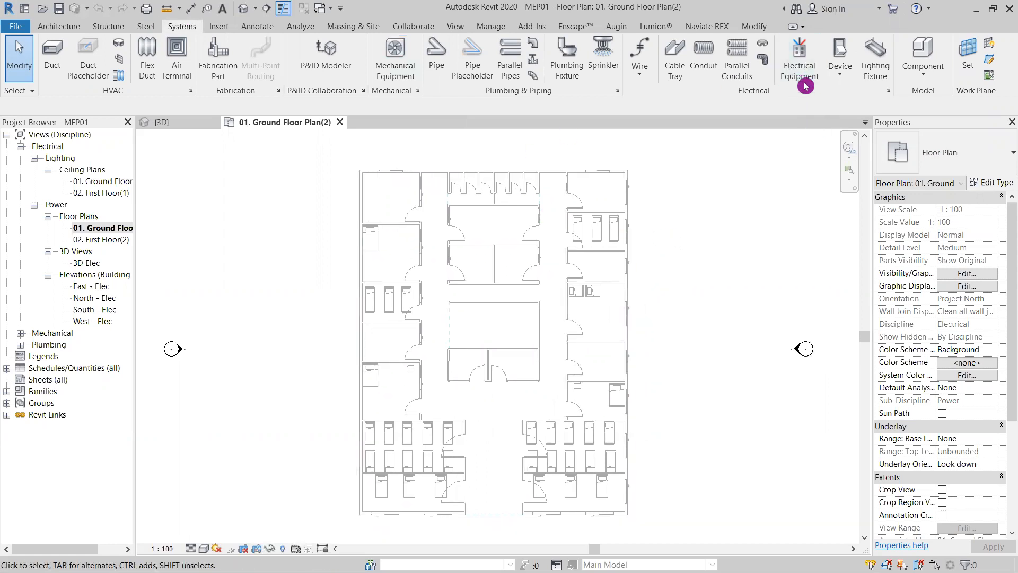
left_click(839, 82)
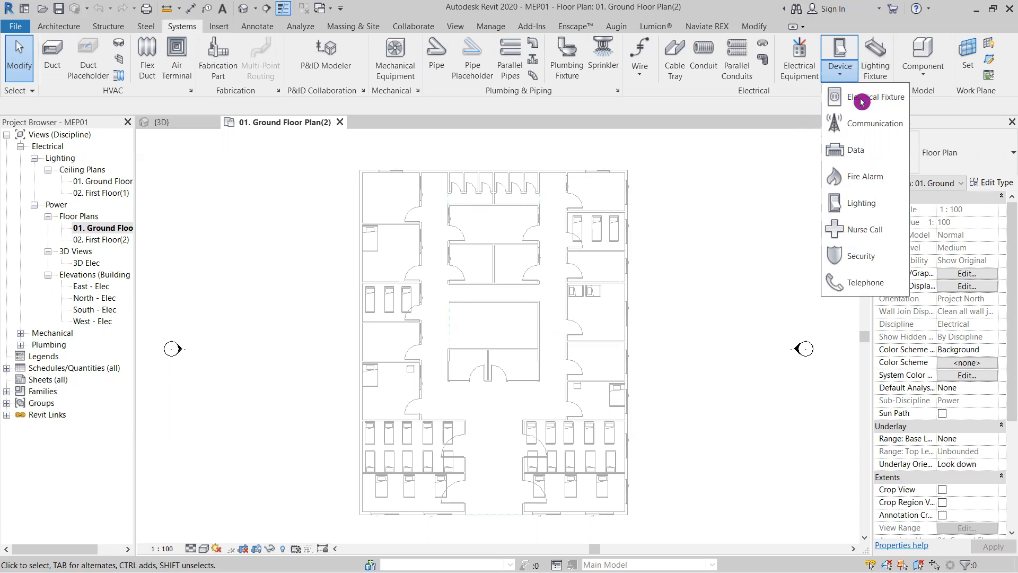
left_click(890, 103)
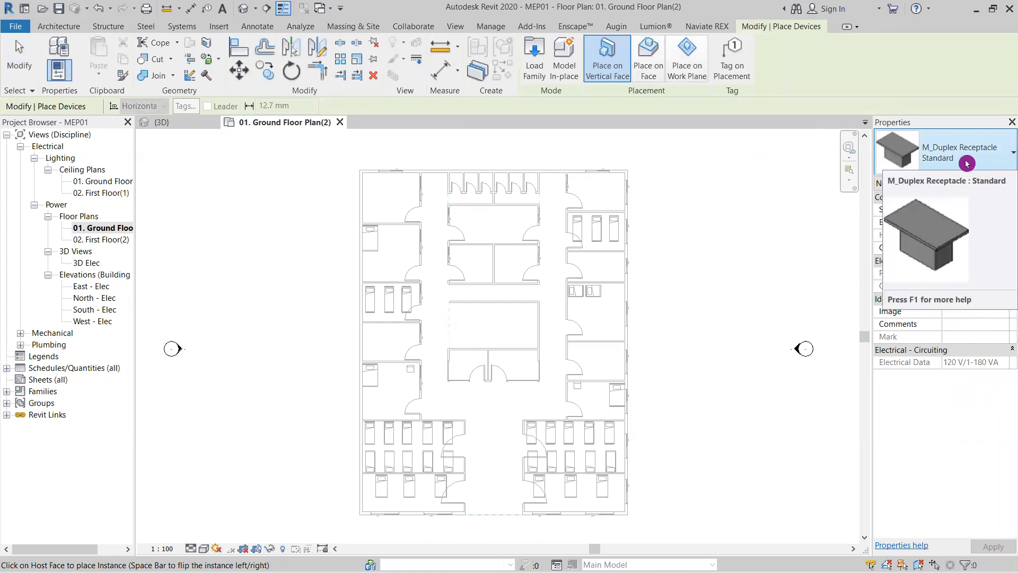
left_click(967, 160)
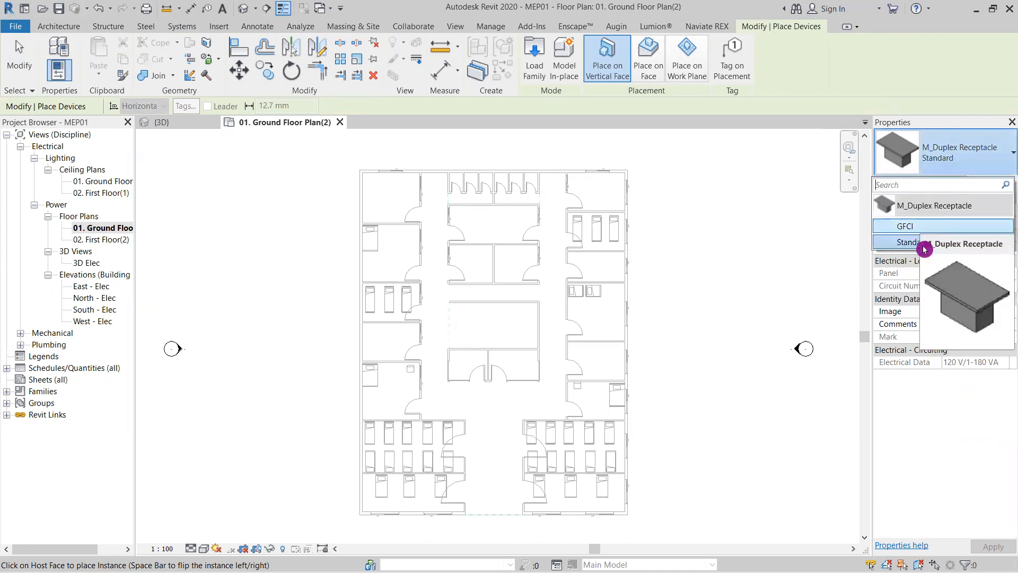
left_click(933, 224)
- Place GFCI receptacles on vertical faces of the corridor walls beside the doors of the two upper-left rooms
scroll(409, 206, "up", 5)
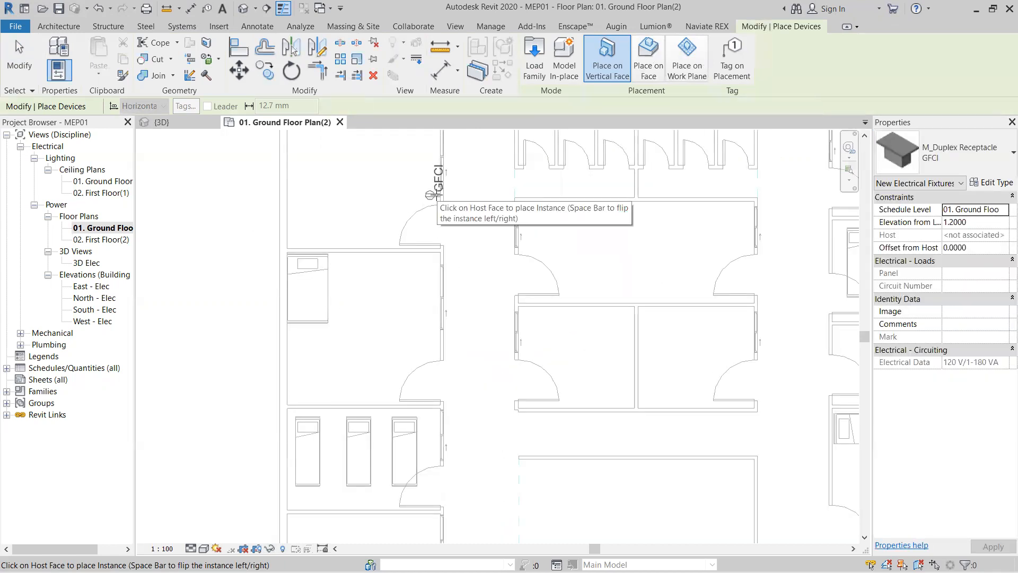
left_click(611, 81)
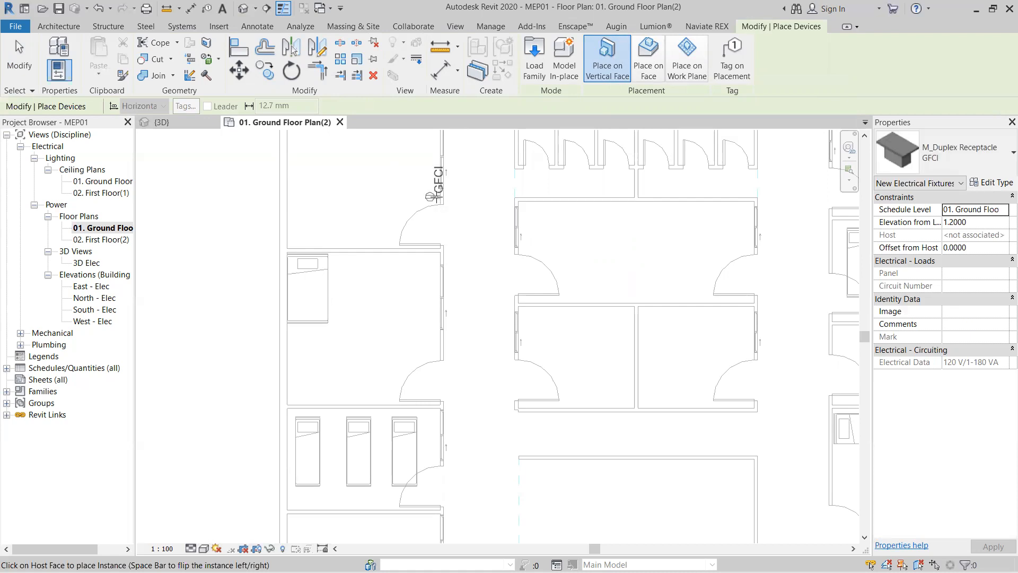
left_click(435, 197)
middle_click_drag(438, 345, 390, 294)
left_click(392, 294)
middle_click_drag(513, 342, 407, 381)
scroll(416, 378, "down", 1)
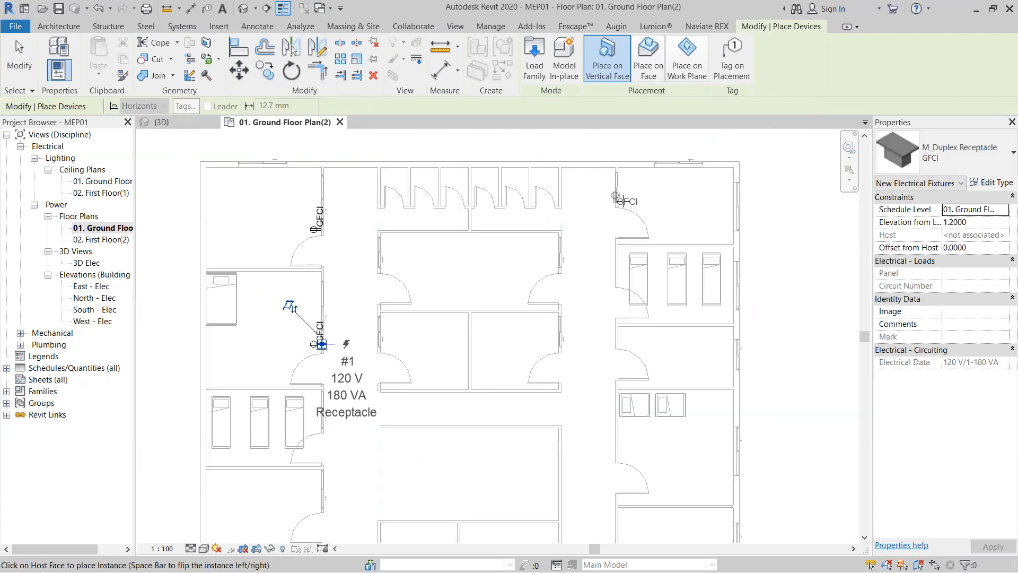
- Place two more GFCI receptacles on the horizontal partition walls above and below the three-bed room on the building's right side, and end placement
scroll(620, 201, "up", 2)
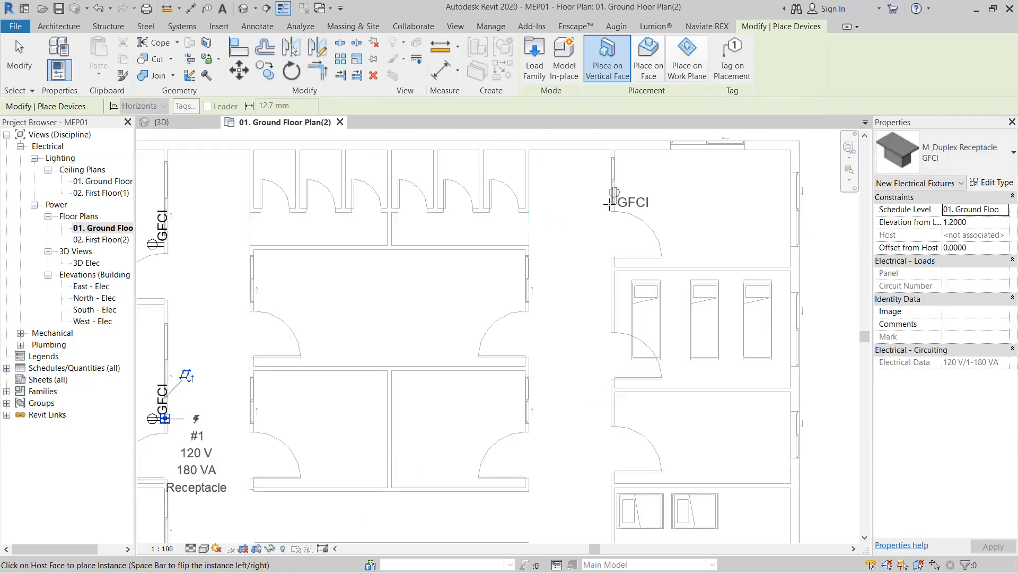
left_click(645, 262)
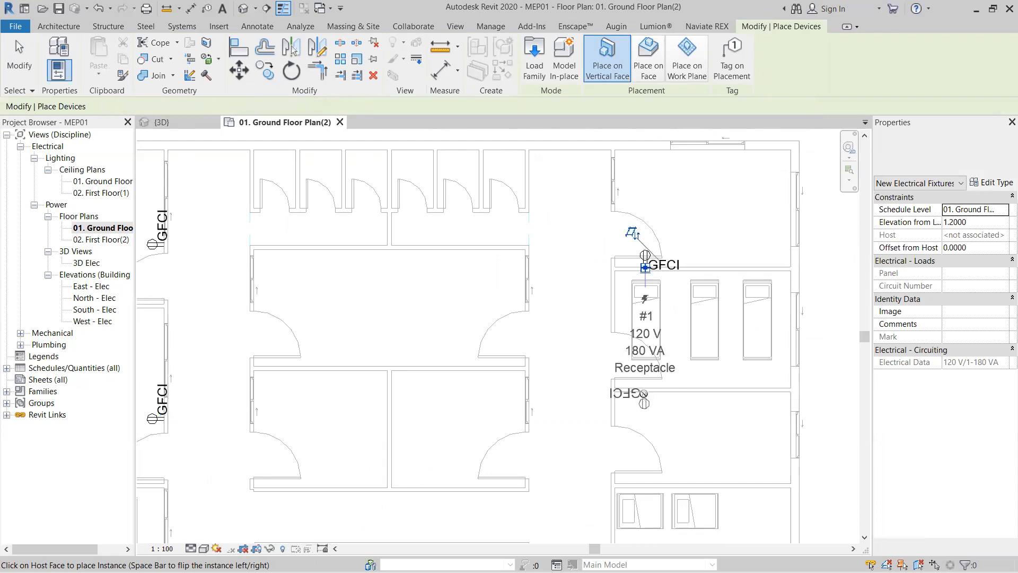
left_click(643, 397)
scroll(520, 355, "down", 2)
middle_click_drag(525, 354, 612, 308)
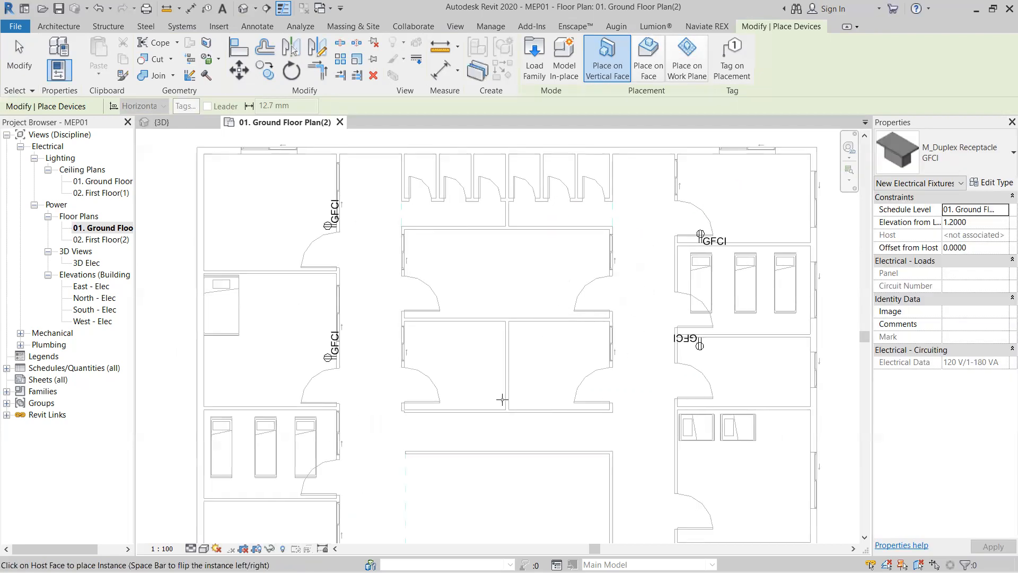
key("Escape")
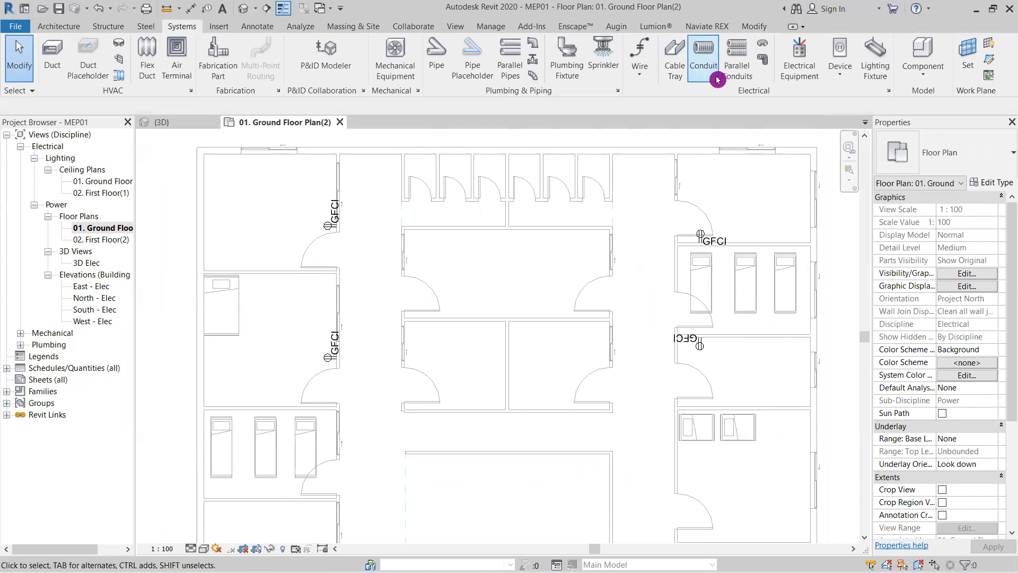
- Place an electrical equipment panel on a vertical face, inside the upper wall of the large central room
left_click(813, 79)
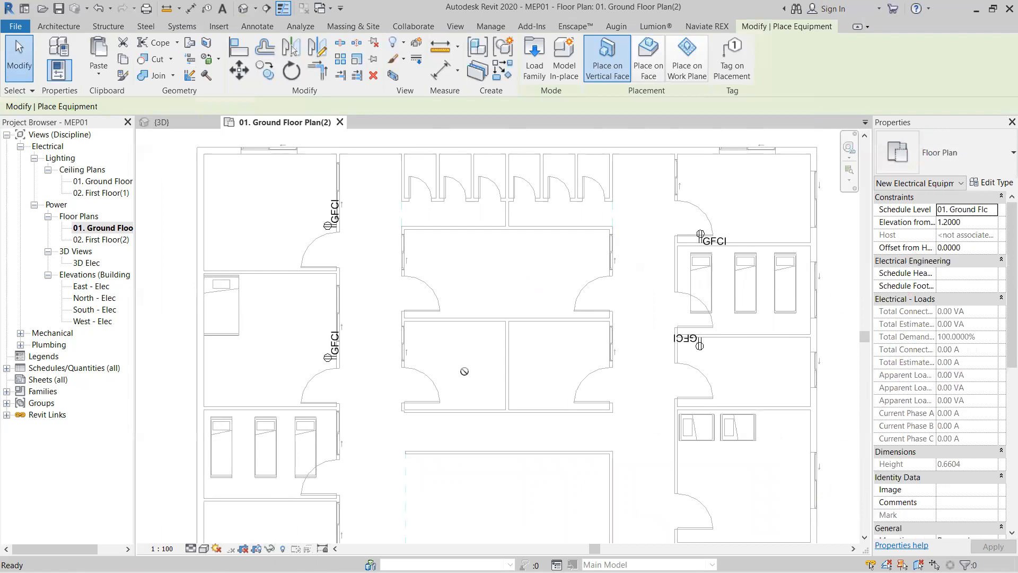
left_click(620, 82)
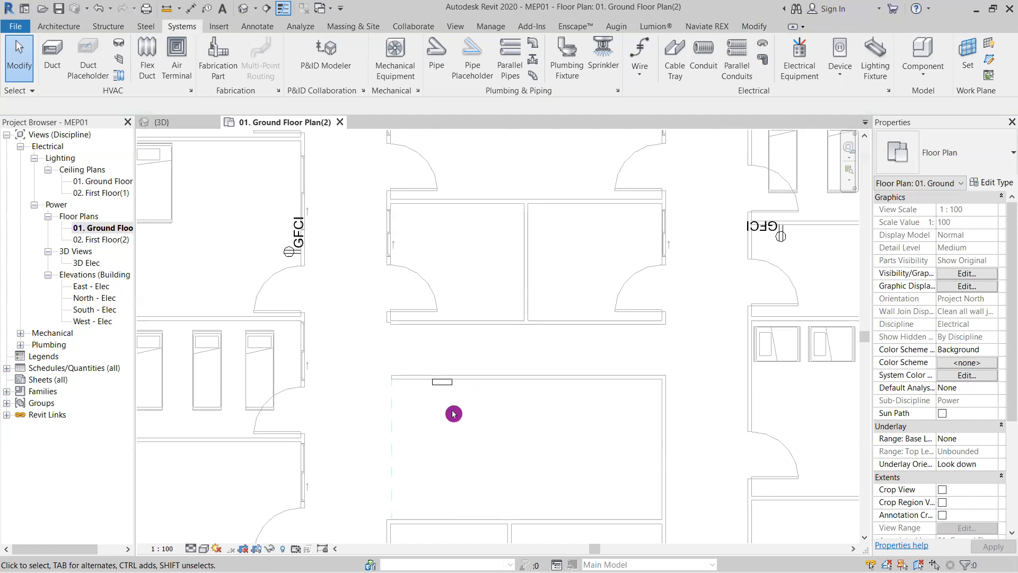
scroll(509, 349, "down", 1)
middle_click_drag(508, 353, 509, 378)
scroll(508, 379, "down", 2)
middle_click_drag(468, 316, 462, 336)
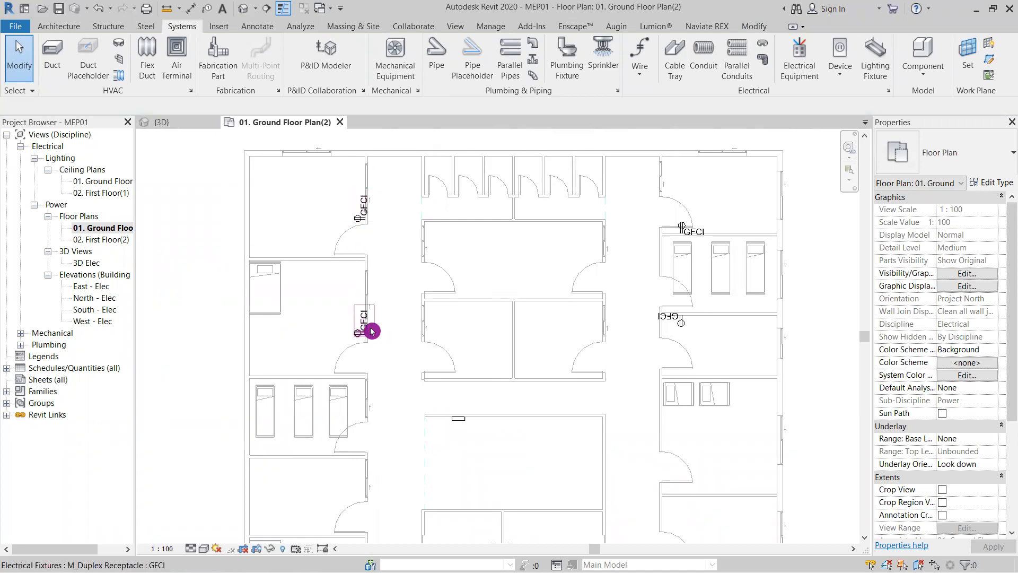
left_click(459, 422)
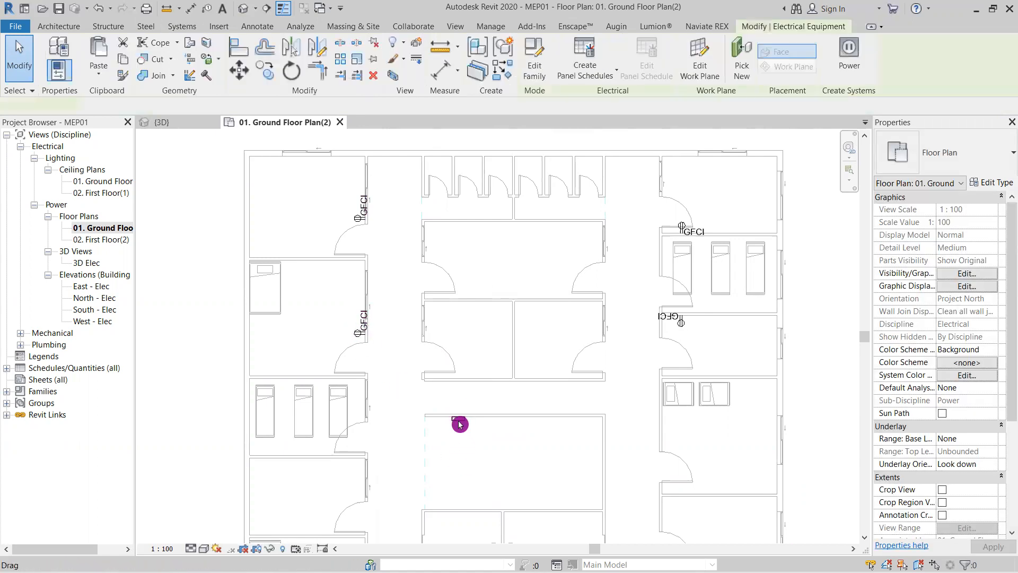
key("Escape")
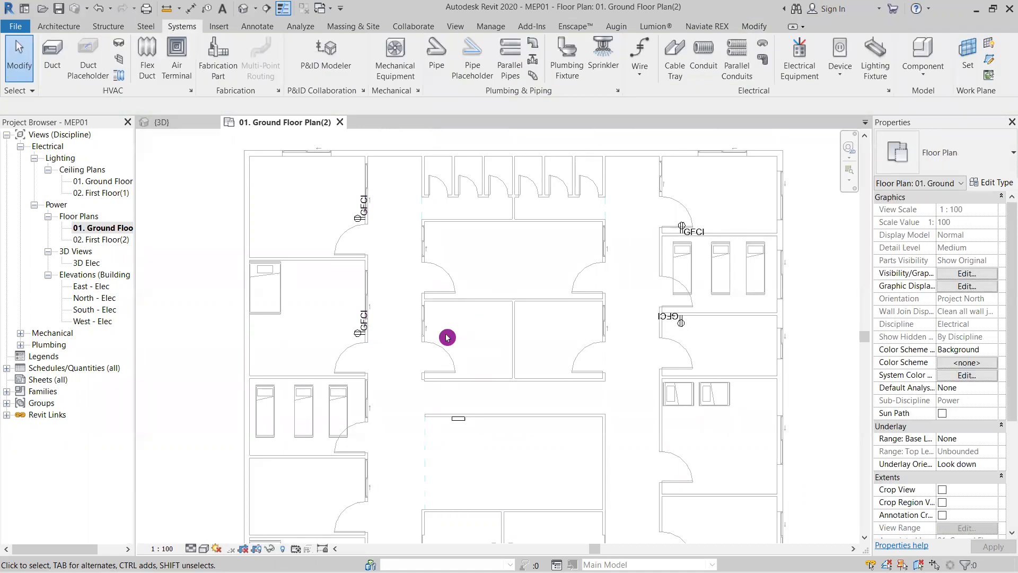
- Create a power circuit from the upper-left GFCI receptacle and add the other three receptacles to it
left_click(370, 222)
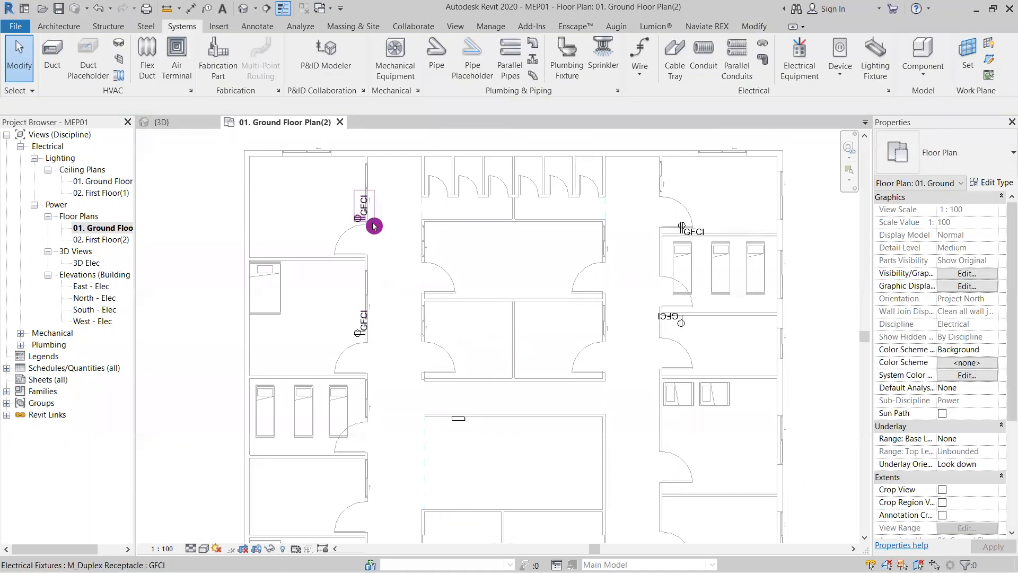
left_click(734, 69)
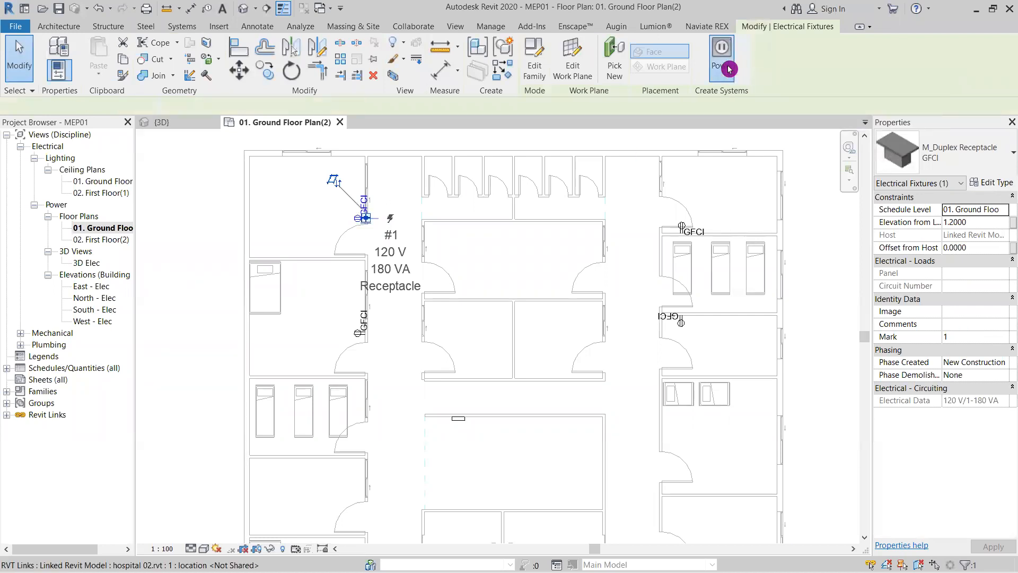
left_click(537, 82)
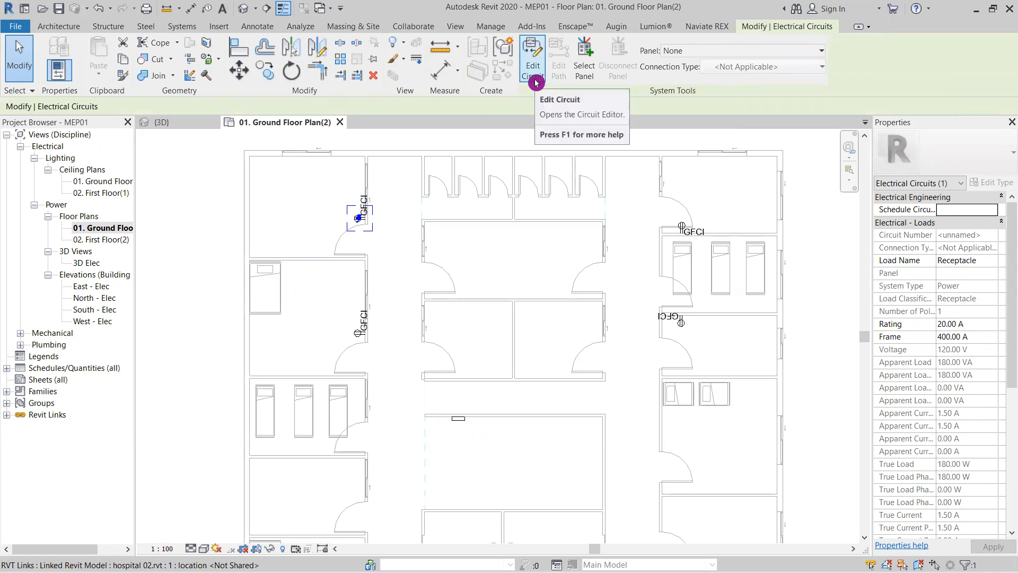
left_click(537, 81)
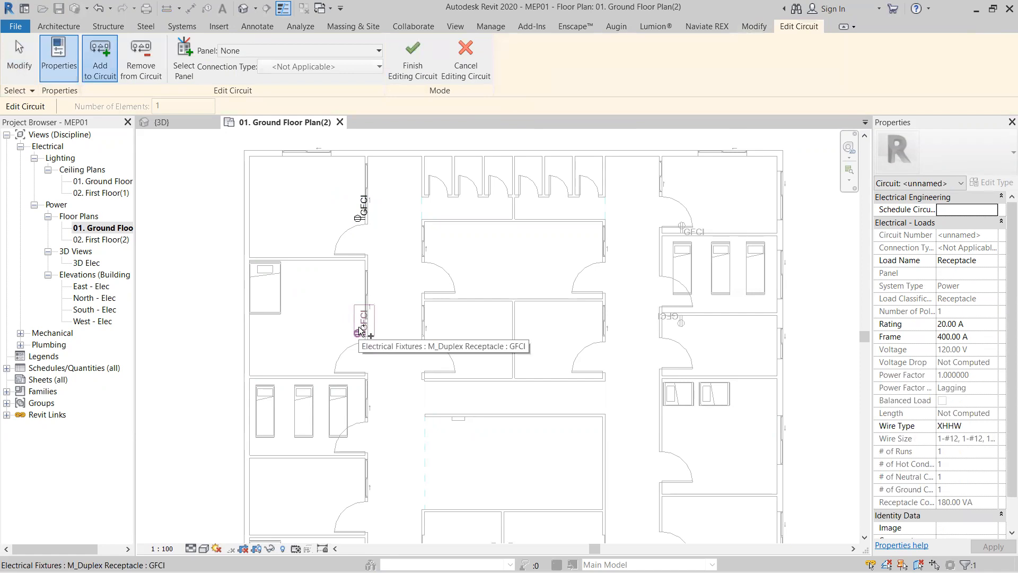
left_click(691, 231)
left_click(675, 318)
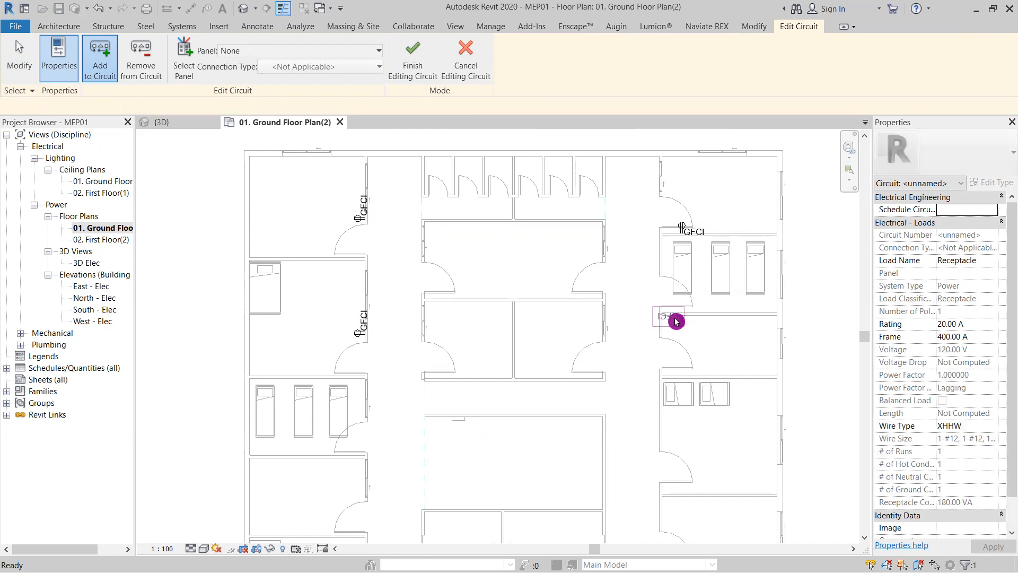
- Try to assign the central room's panel to the receptacle circuit, and finish editing the circuit
left_click(182, 80)
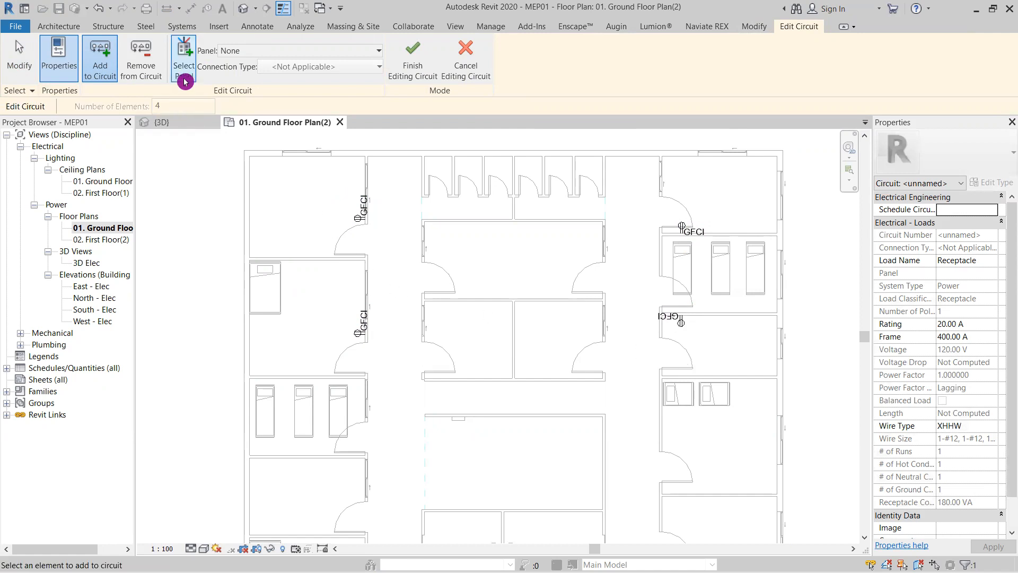
left_click(188, 83)
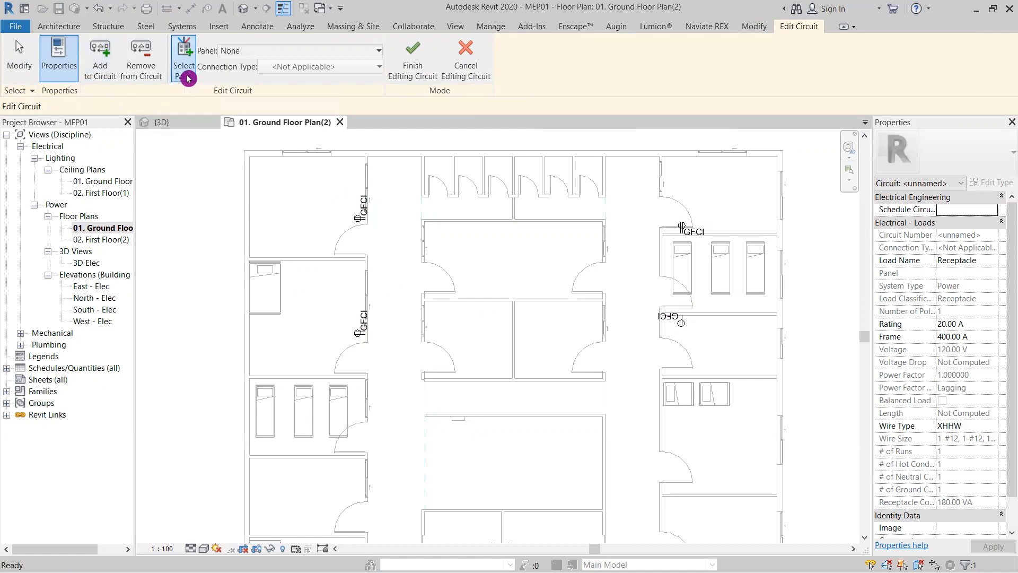
left_click(461, 423)
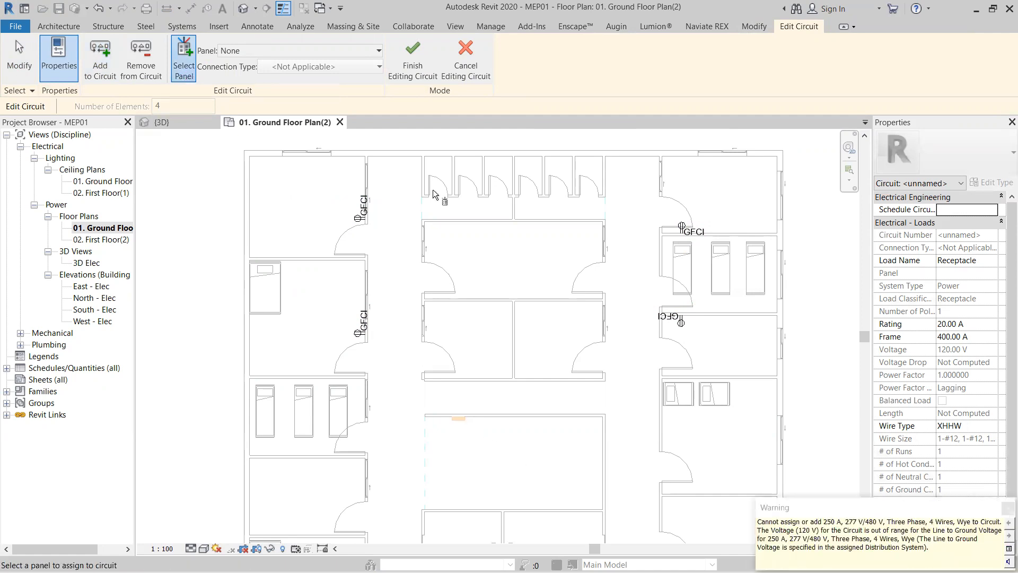
left_click(413, 69)
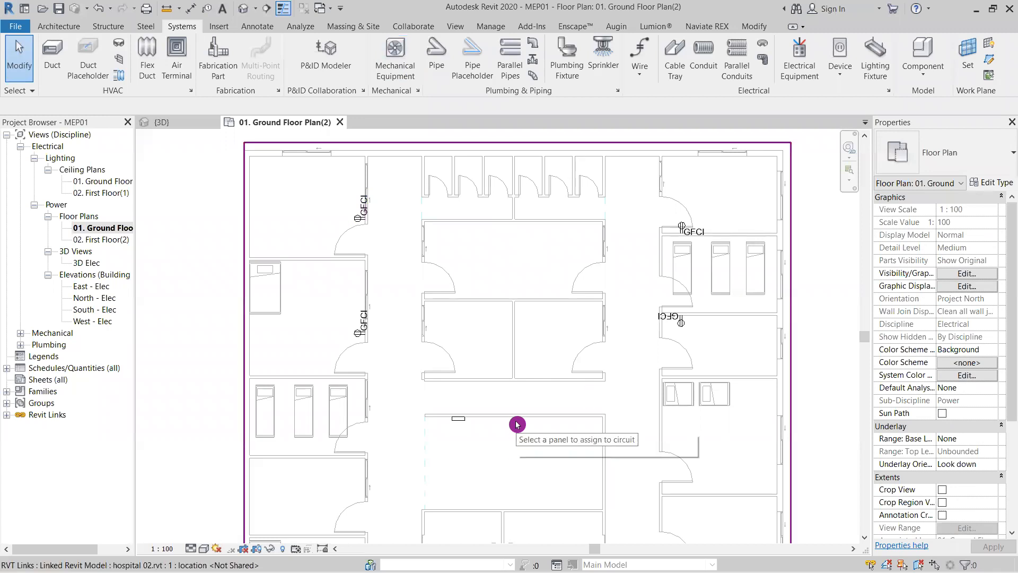
- Select the circuit through the upper-left receptacle and generate arc-type wiring between the four receptacles from its temporary wiring
left_click(370, 214)
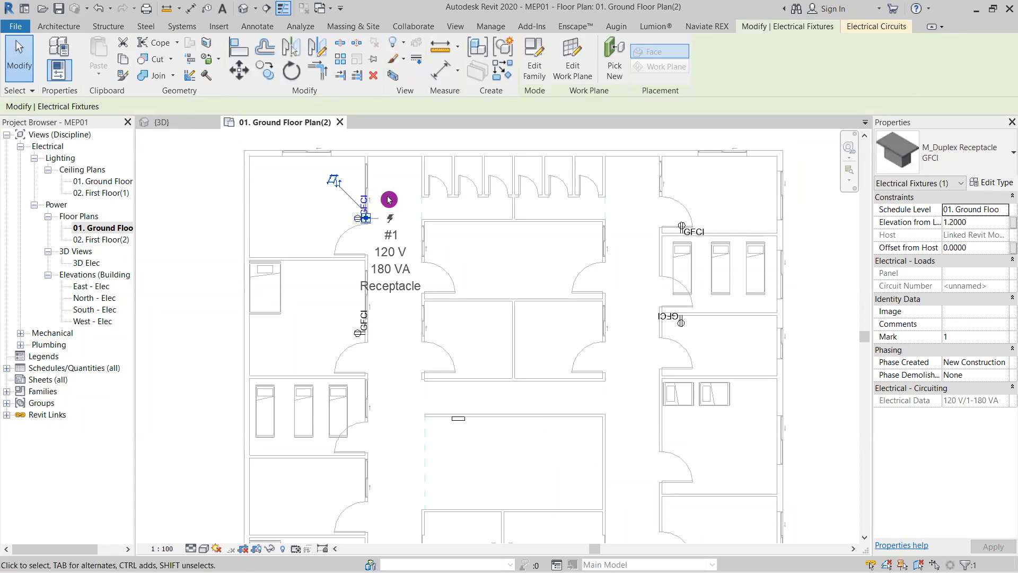
key("Escape")
scroll(378, 211, "up", 3)
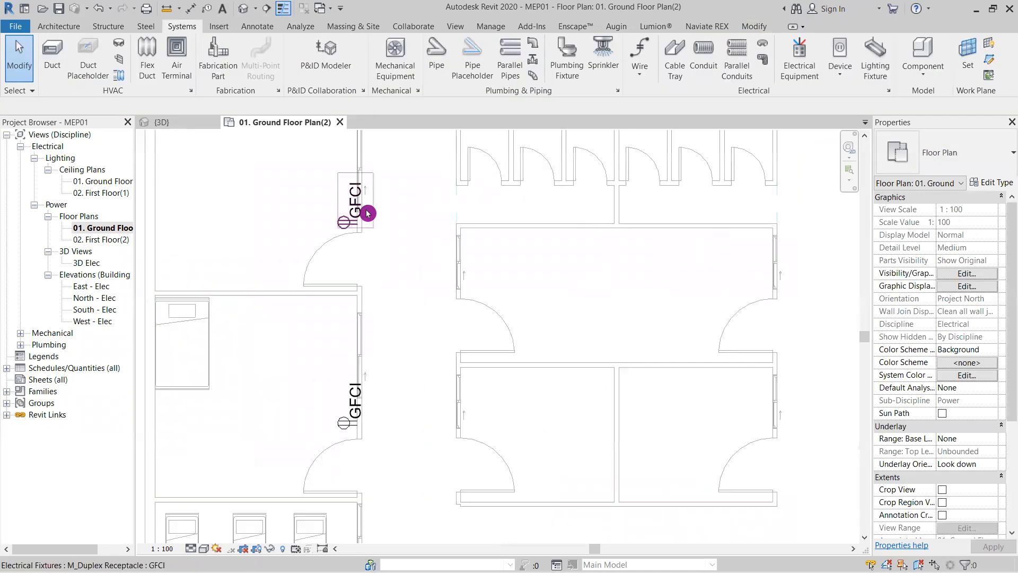
key("Tab")
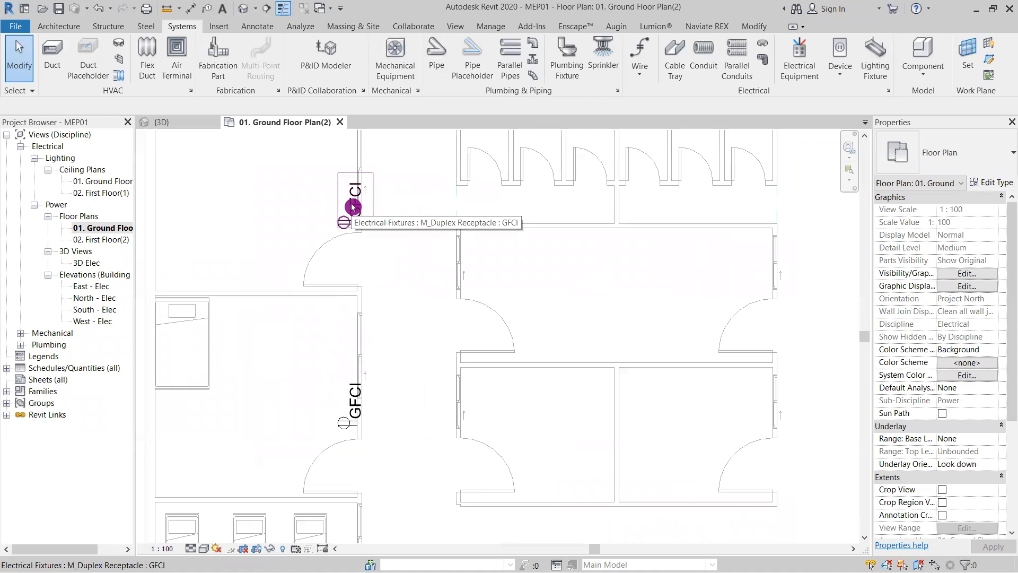
middle_click_drag(404, 215, 392, 211)
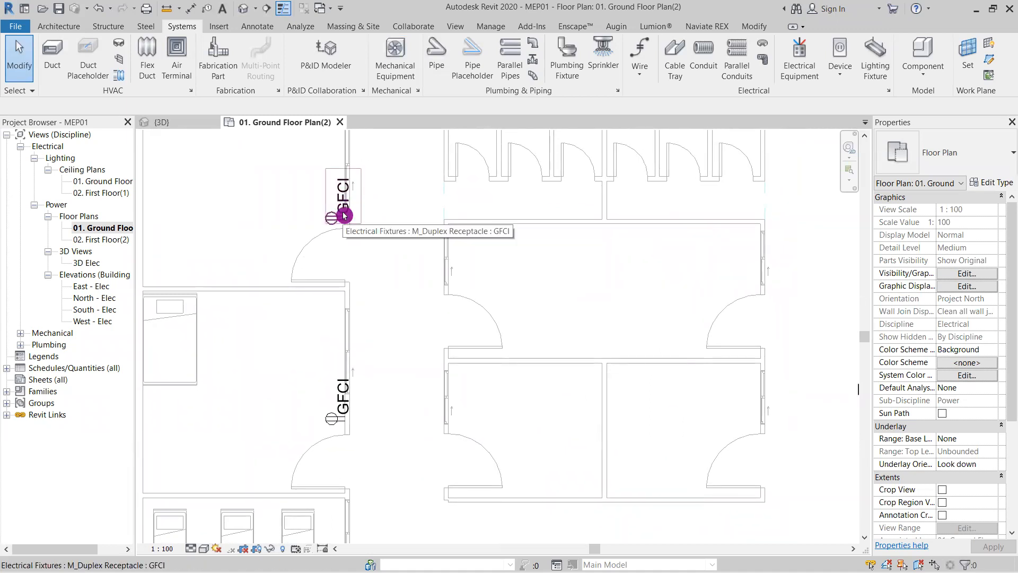
key("Tab")
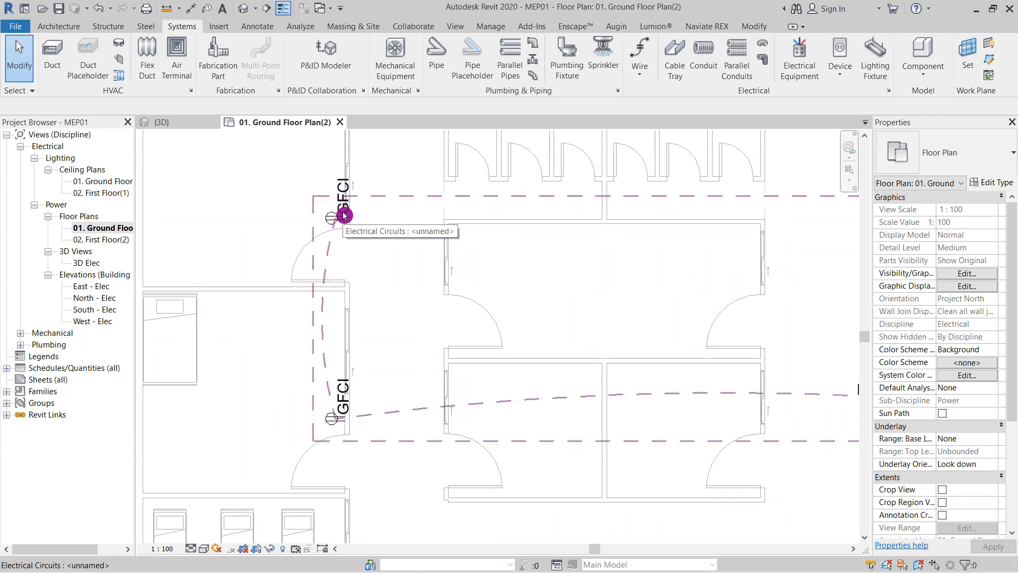
left_click(345, 216)
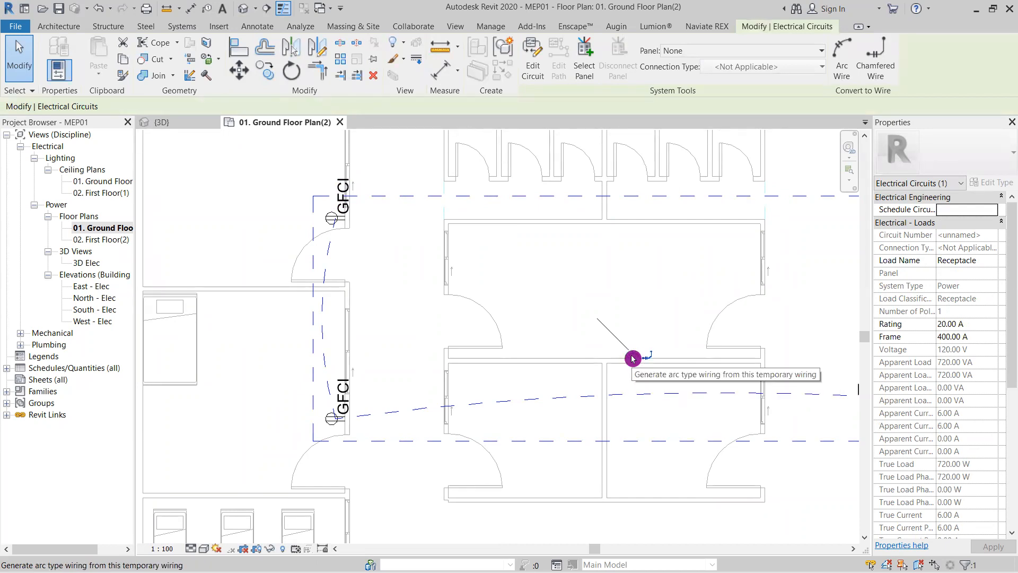
left_click(633, 358)
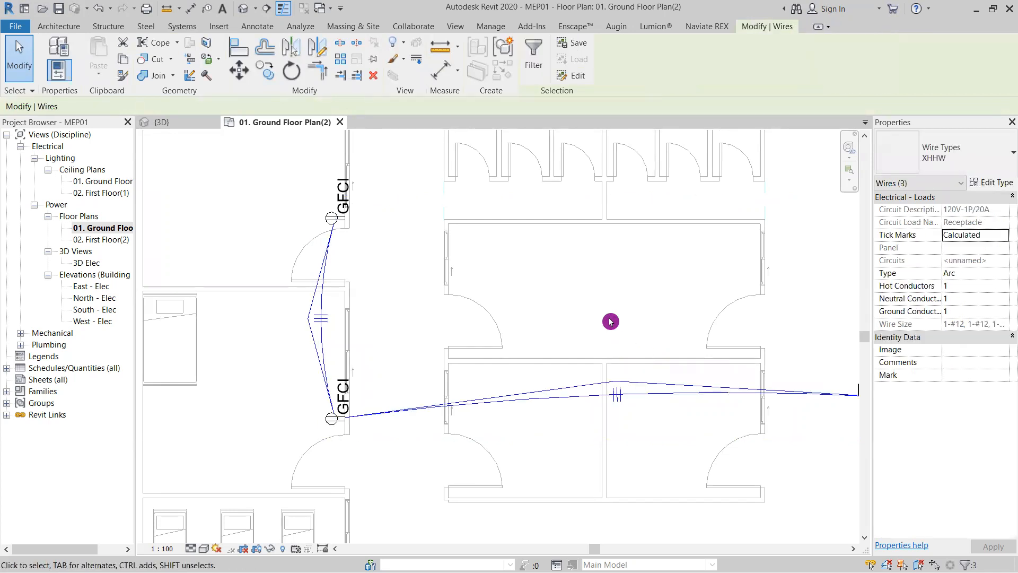
scroll(489, 318, "down", 4)
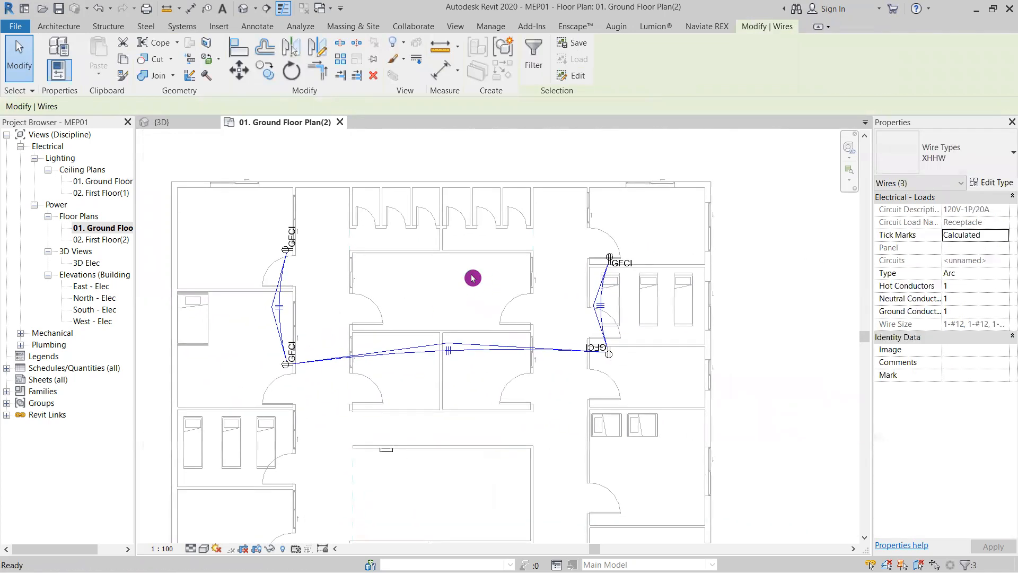
left_click(451, 297)
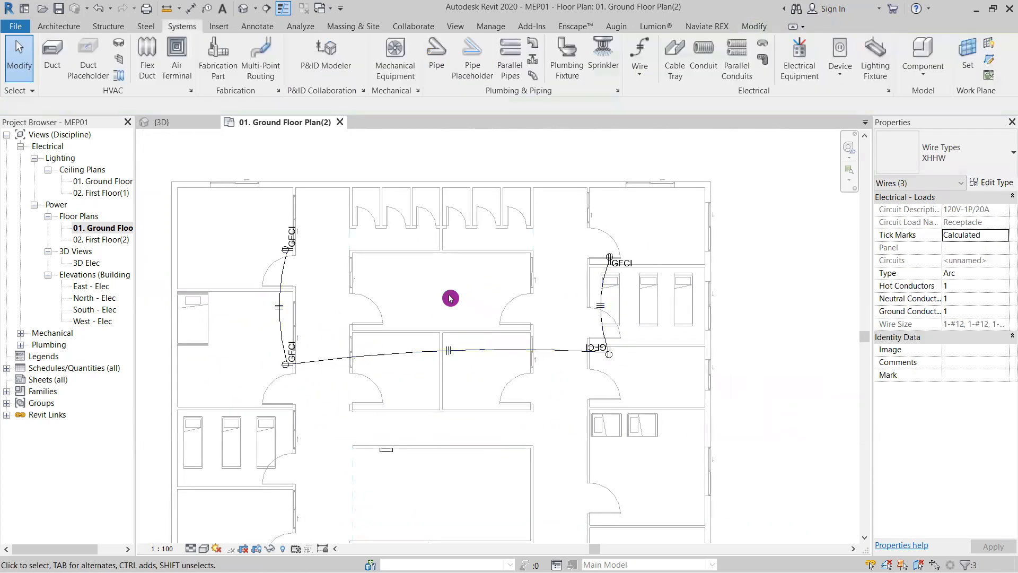
- Draw an XHHW wire from the lower-right GFCI receptacle to the panel in the central room
left_click(646, 63)
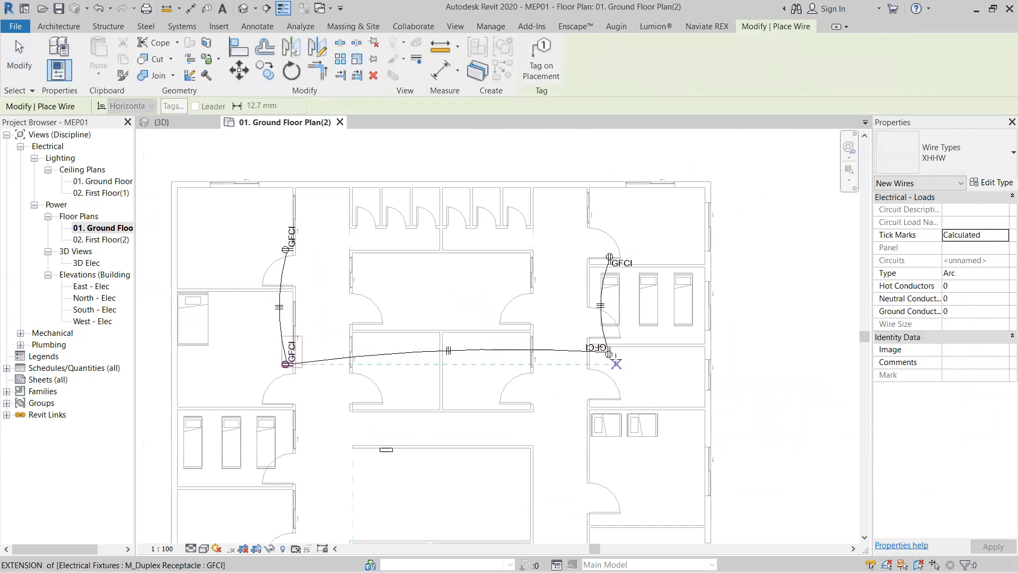
left_click(609, 354)
left_click(393, 452)
scroll(399, 445, "up", 2)
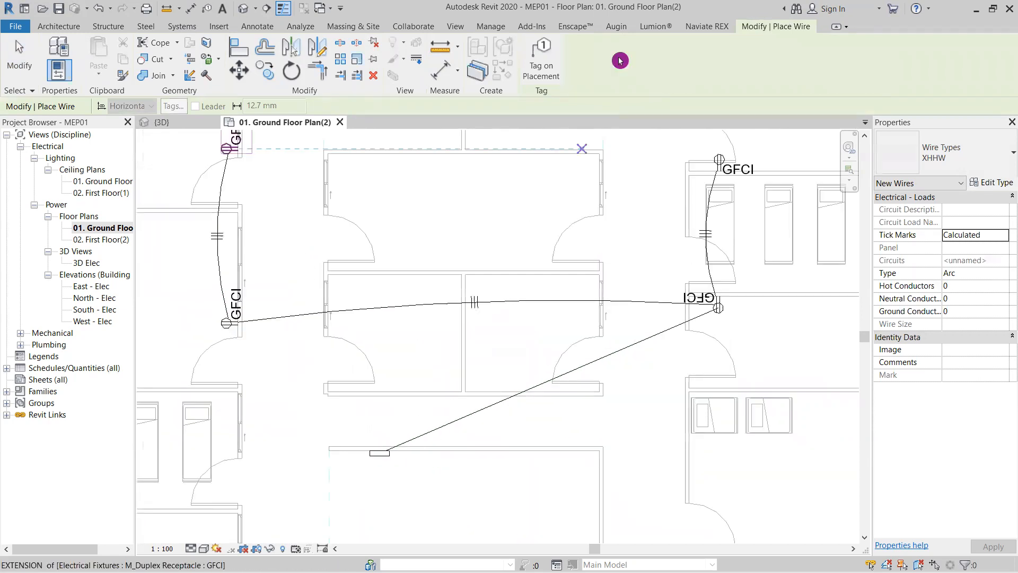
key("Escape")
key("Escape")
- Draw an arc-shaped XHHW wire from the panel in the central room, ending freely in the corridor east of it
left_click(641, 84)
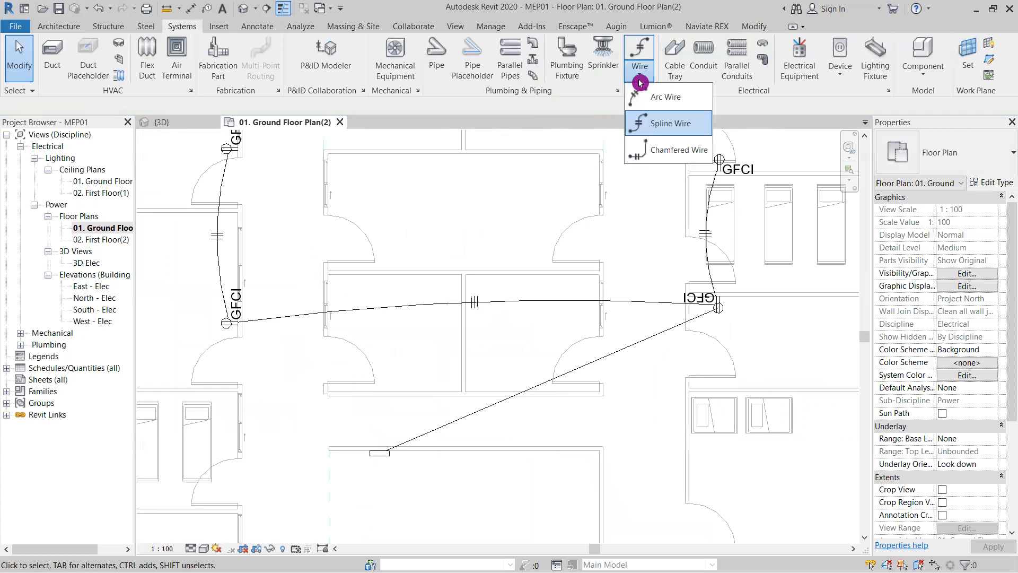
left_click(676, 99)
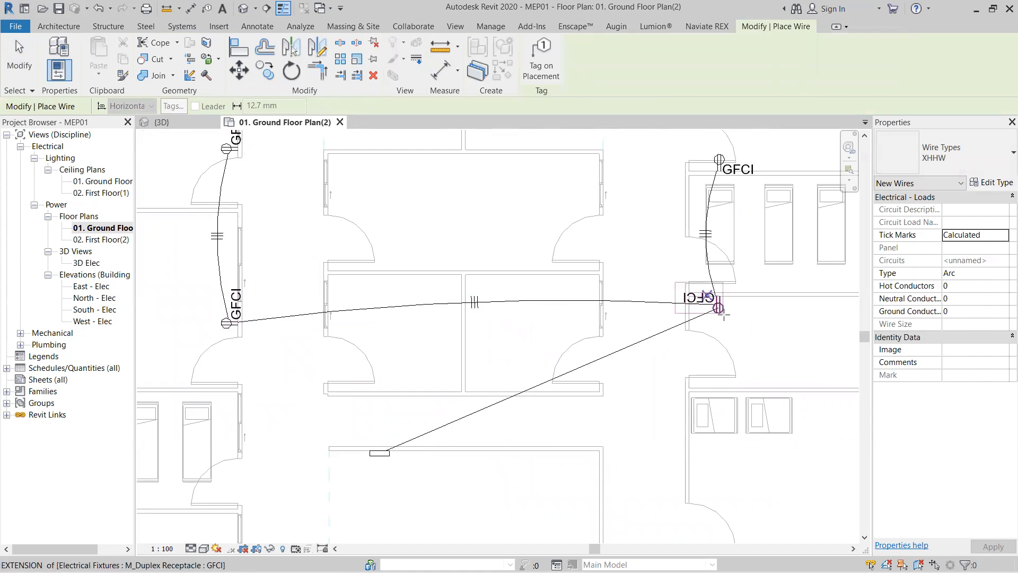
scroll(325, 361, "down", 2)
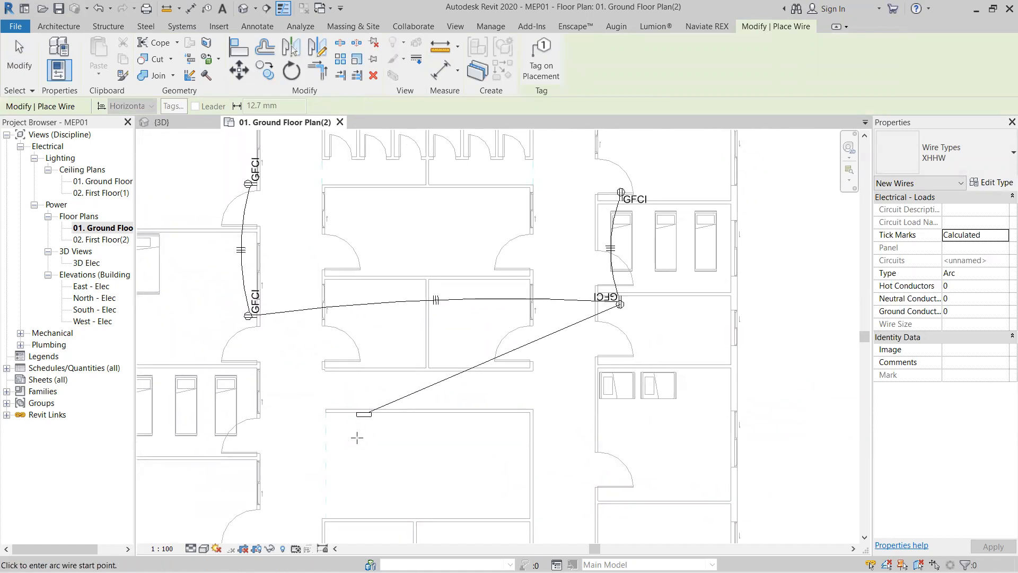
left_click(364, 414)
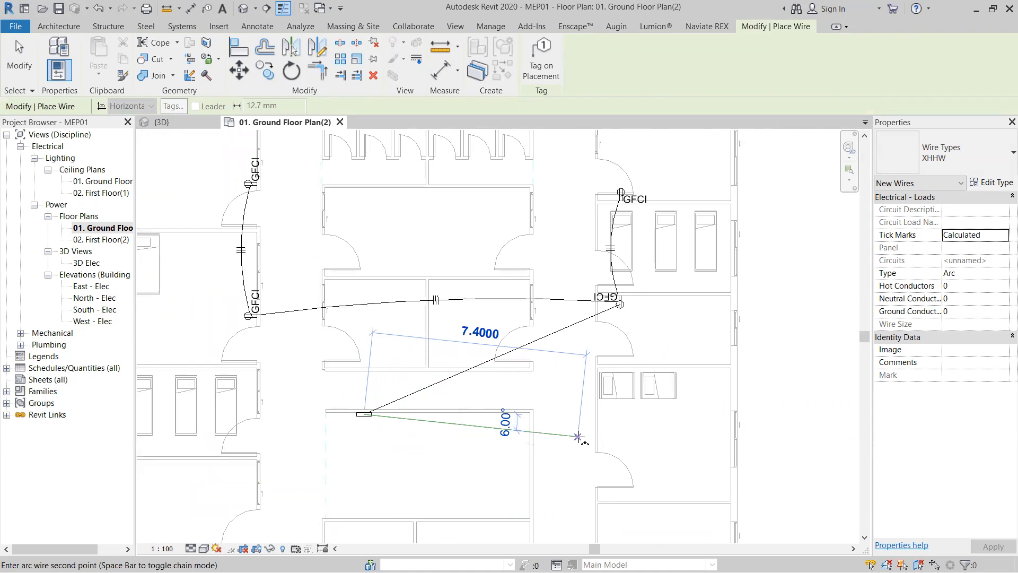
left_click(574, 437)
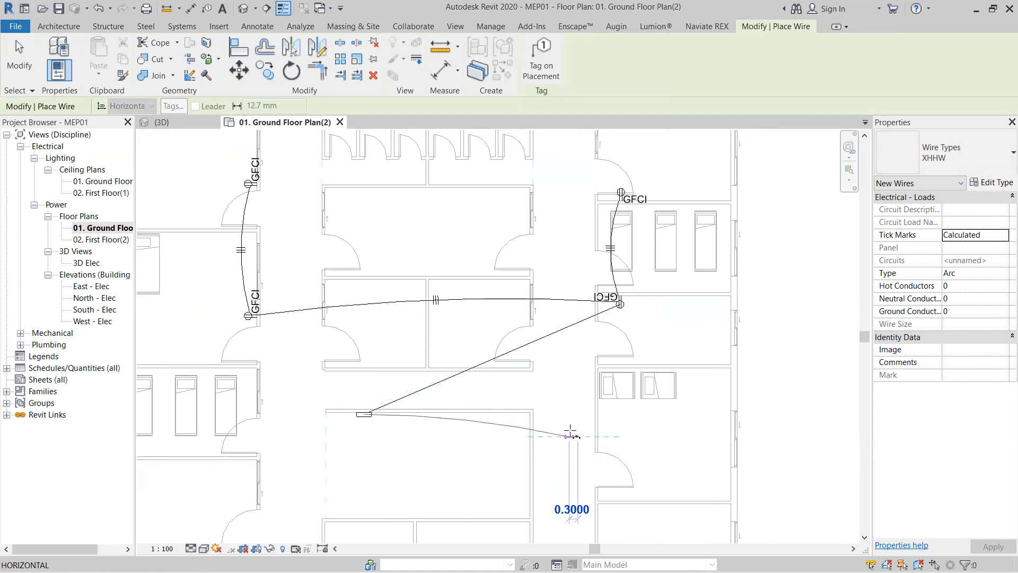
left_click(467, 456)
- Draw two short freestanding arc wires in the two-bed room east of the corridor, and end the wire command
scroll(545, 440, "up", 2)
scroll(566, 442, "down", 2)
middle_click_drag(796, 493, 553, 432)
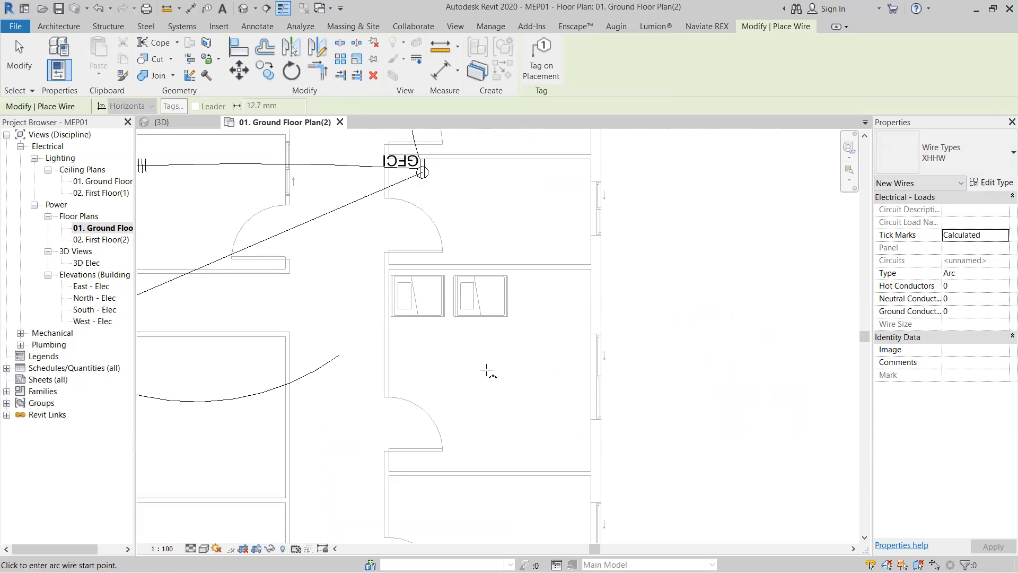
middle_click_drag(463, 360, 521, 383)
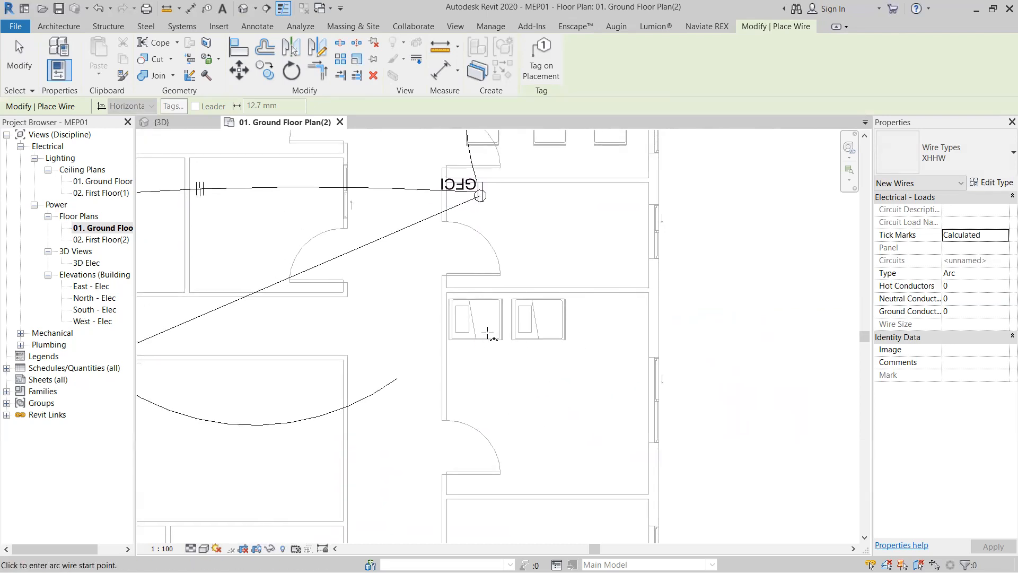
left_click(582, 398)
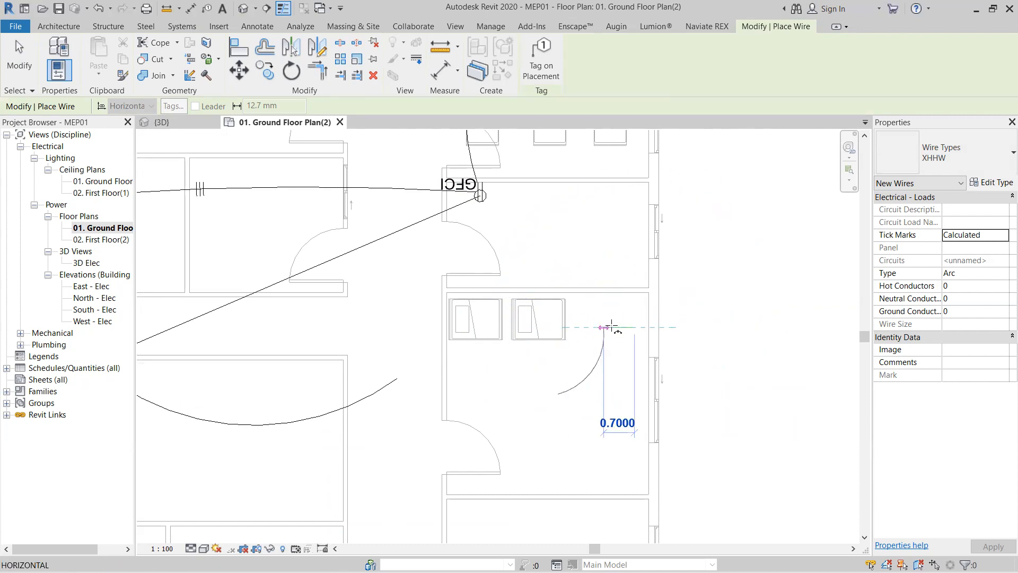
left_click(623, 327)
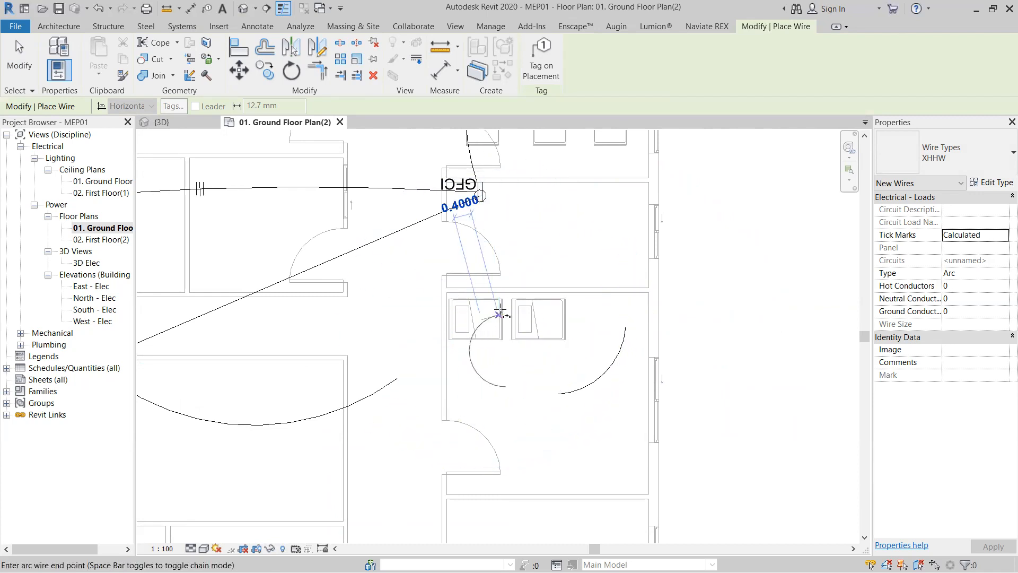
left_click(499, 306)
key("Escape")
scroll(548, 377, "down", 2)
middle_click_drag(549, 378, 650, 385)
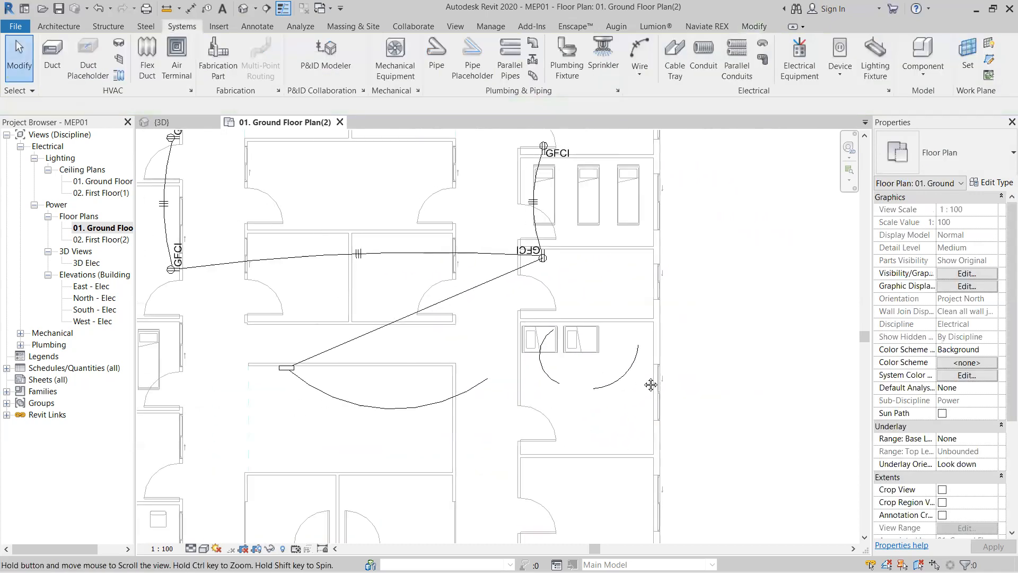
middle_click_drag(551, 393, 560, 417)
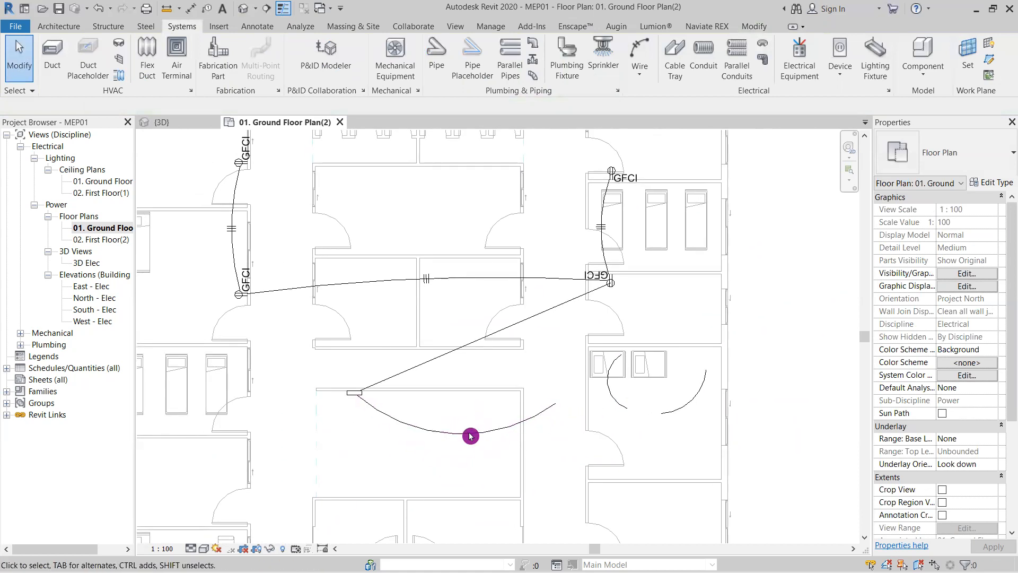
- Flatten the curve of the free-ended arc wire at the panel and increase its number of hot conductors
left_click(472, 436)
left_click_drag(454, 479, 452, 443)
scroll(454, 440, "up", 3)
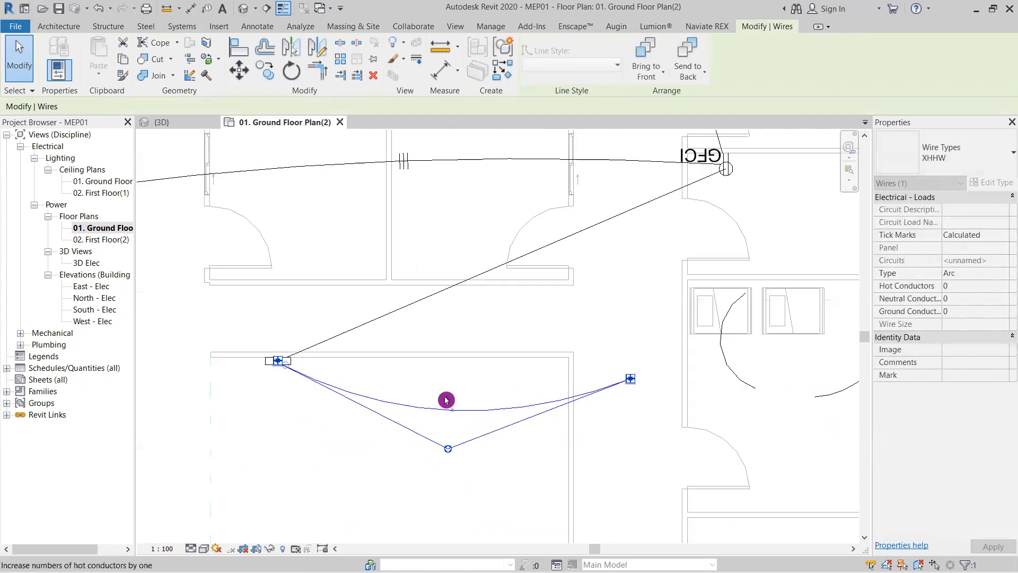
left_click(502, 391)
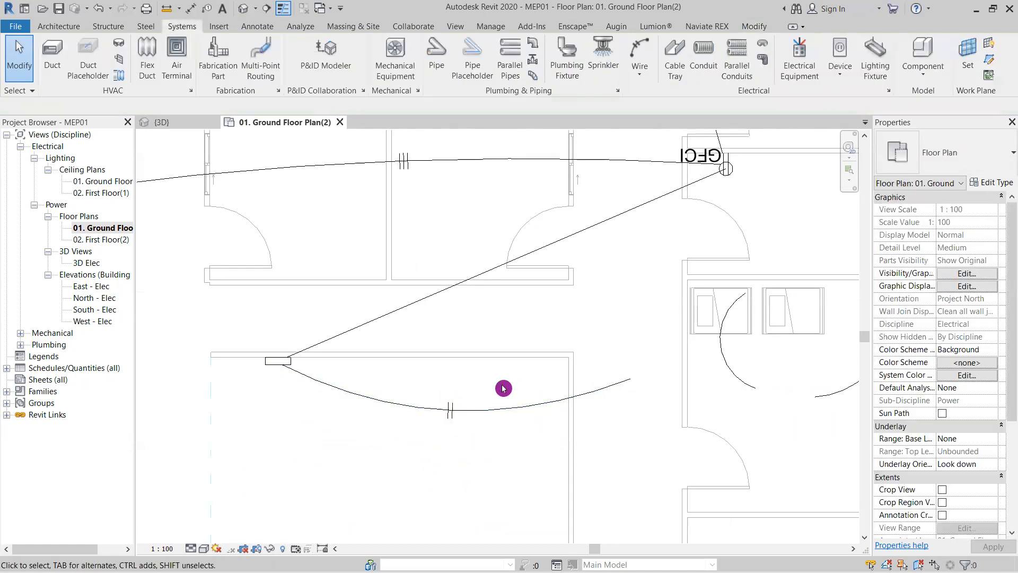
scroll(503, 393, "down", 2)
middle_click_drag(503, 393, 483, 398)
scroll(496, 386, "down", 3)
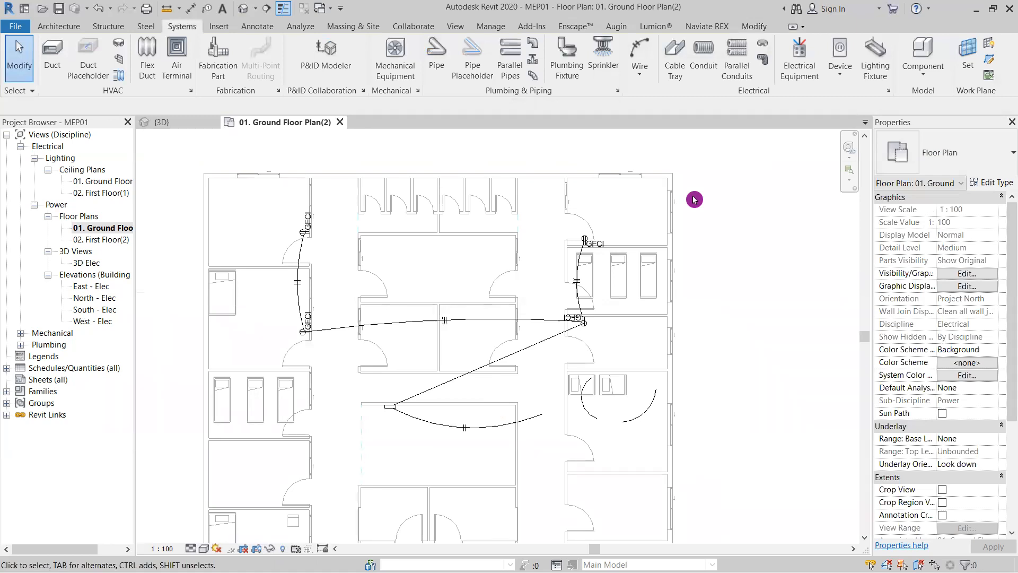
middle_click_drag(265, 271, 329, 239)
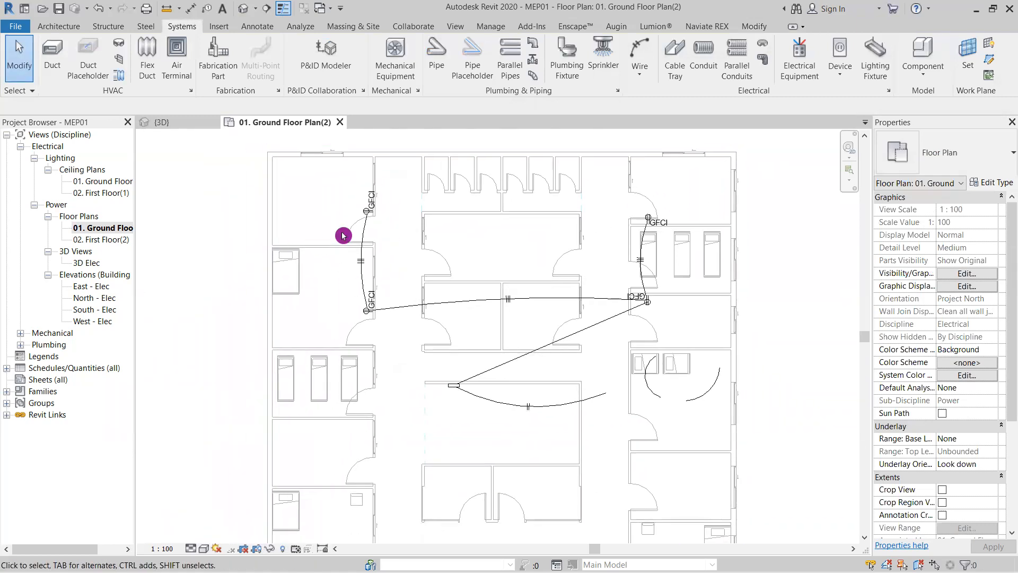
- Open the lighting ceiling plan of the ground floor and show the whole building
double_click(106, 181)
scroll(374, 233, "down", 3)
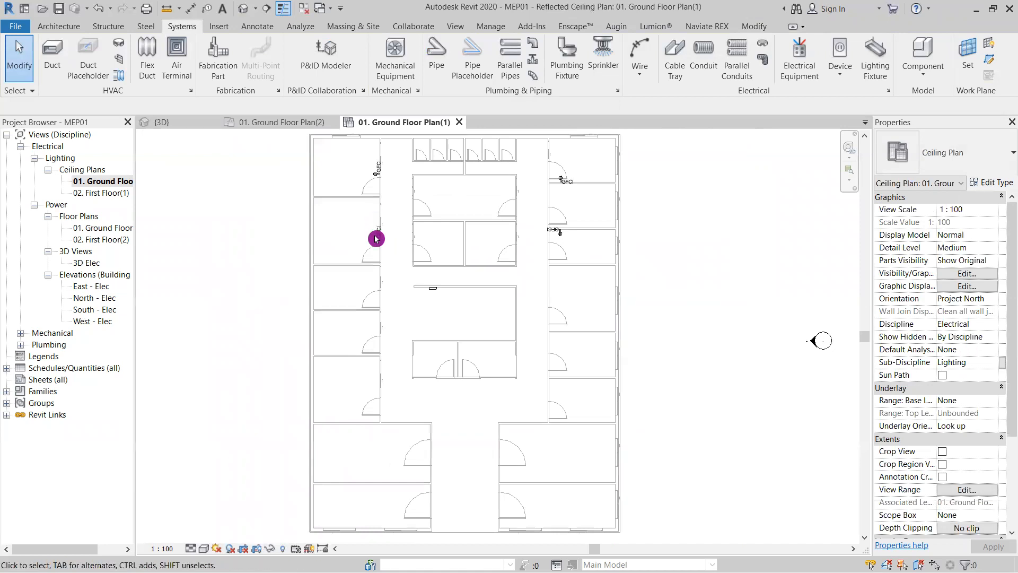
middle_click_drag(378, 161, 355, 204)
middle_click_drag(428, 243, 435, 221)
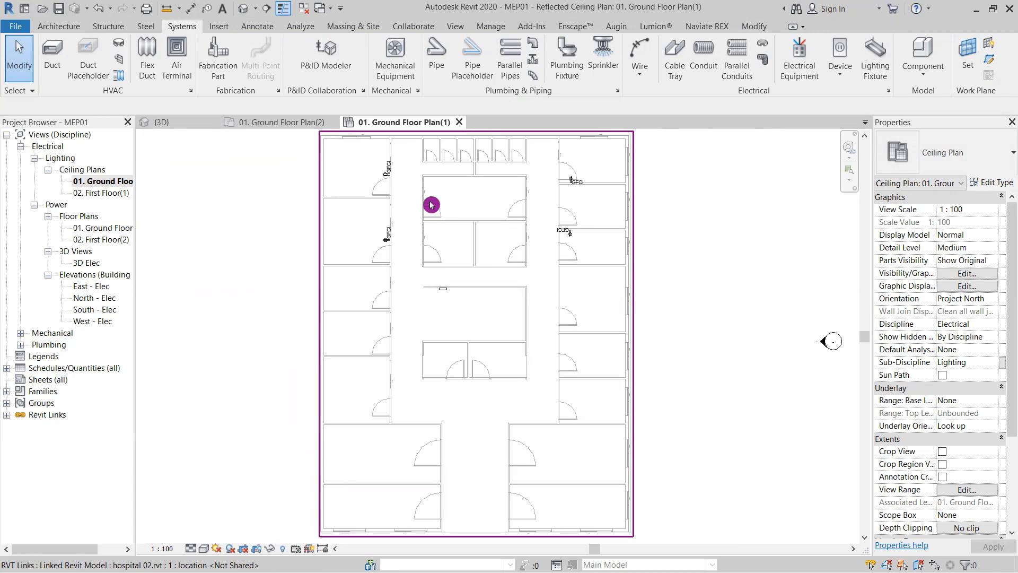
middle_click_drag(450, 241, 444, 248)
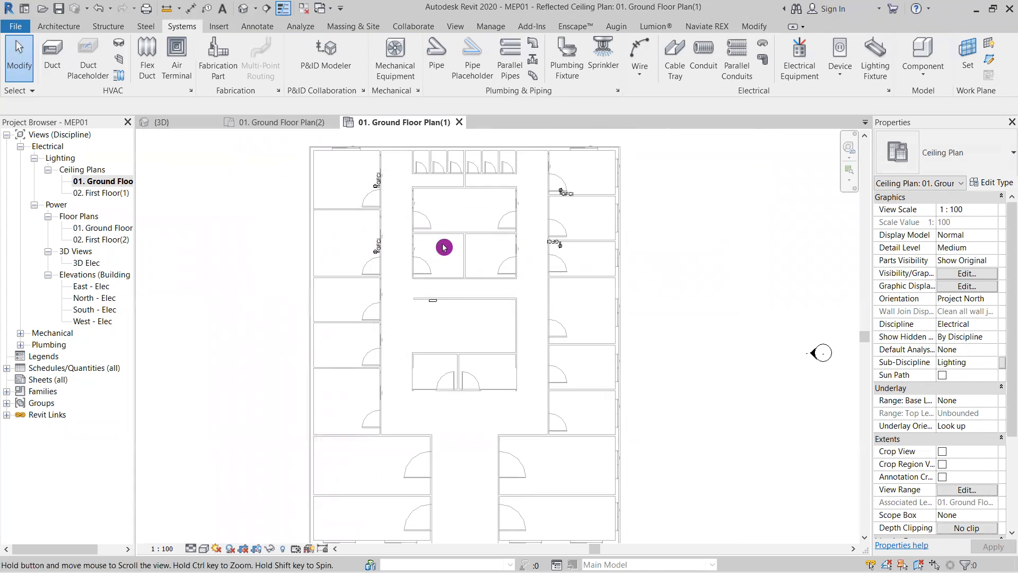
- Create a 600 x 600mm Grid compound ceiling from a rectangular boundary sketched along the inner faces of the building's exterior walls
left_click(59, 29)
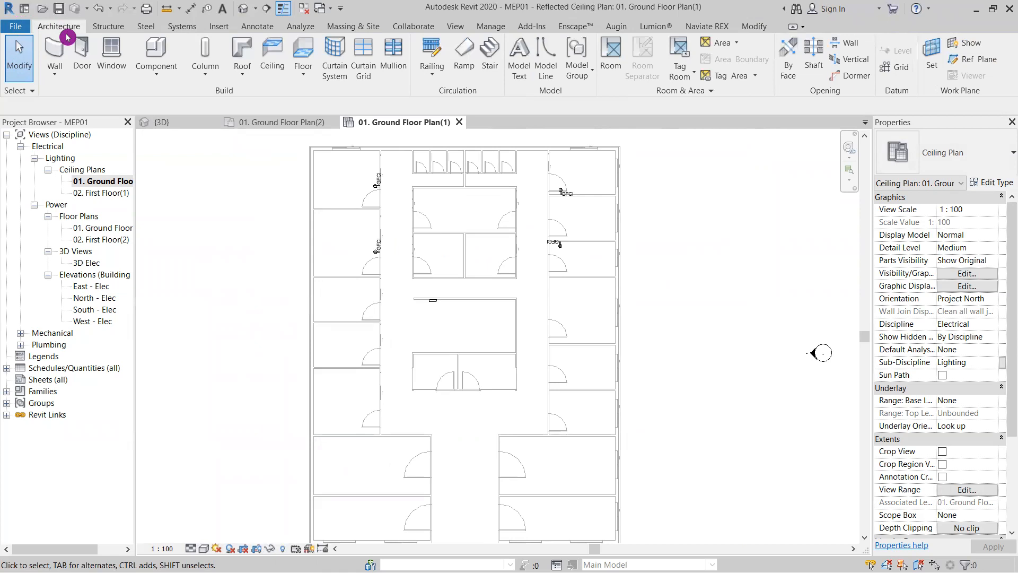
left_click(272, 63)
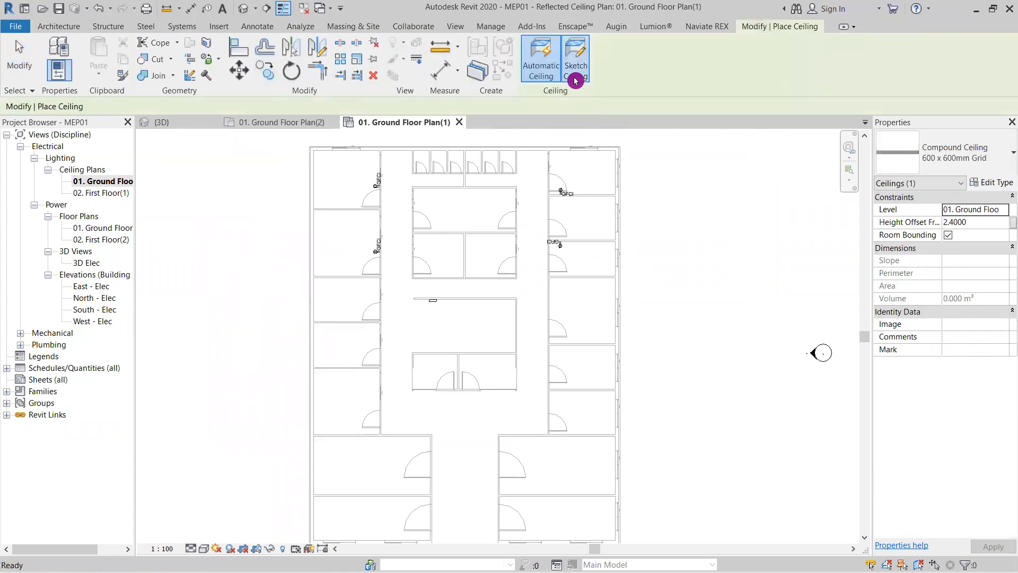
left_click(576, 79)
left_click(643, 45)
left_click(313, 151)
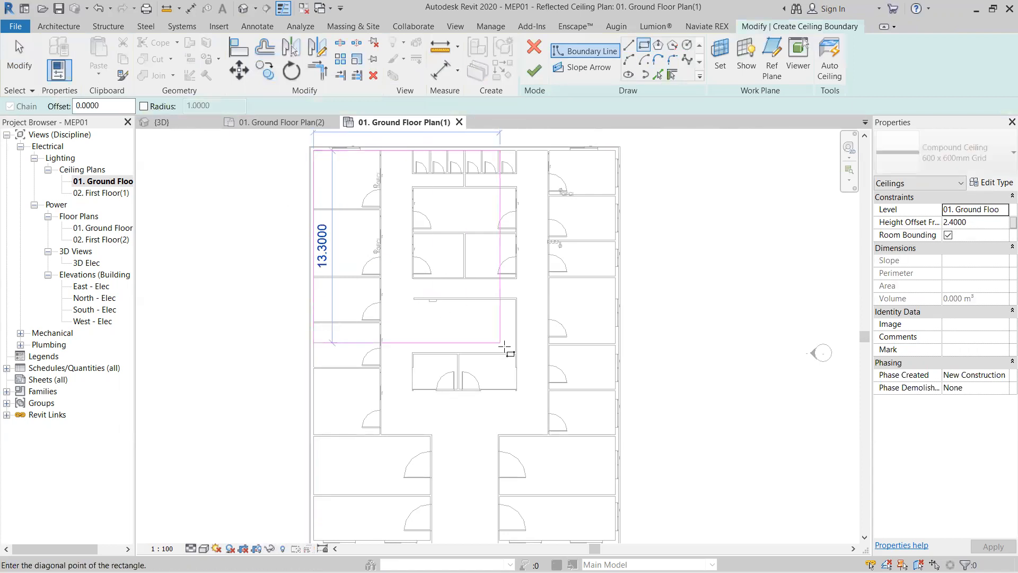
middle_click_drag(548, 350, 548, 268)
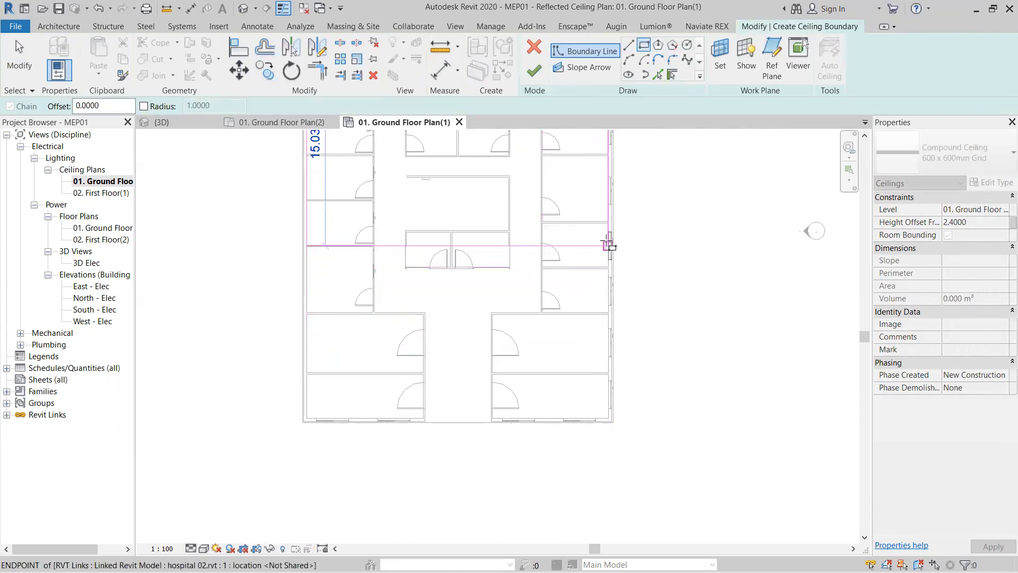
scroll(608, 224, "up", 3)
scroll(604, 413, "down", 2)
middle_click_drag(613, 406, 646, 269)
left_click(642, 450)
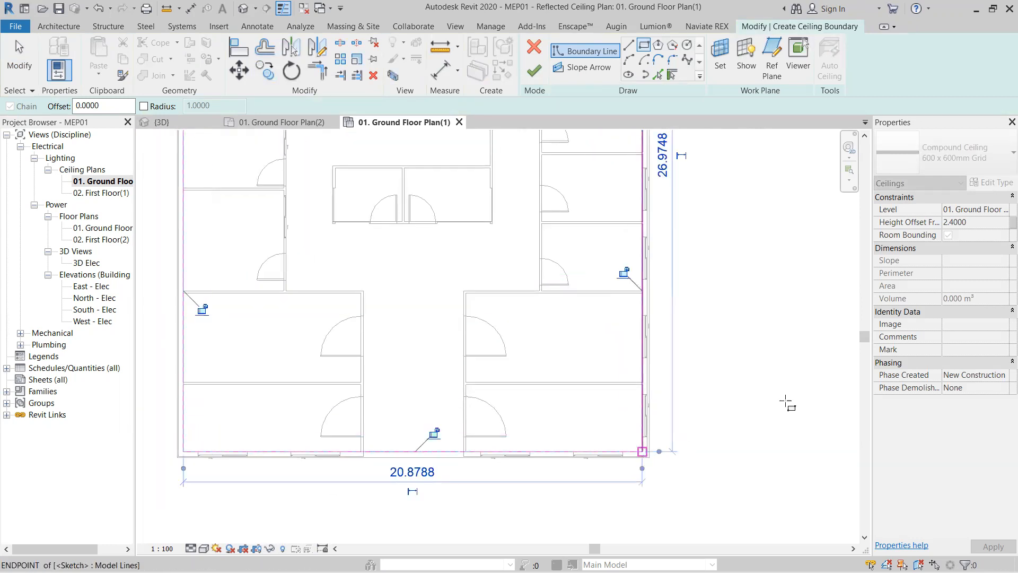
left_click(536, 77)
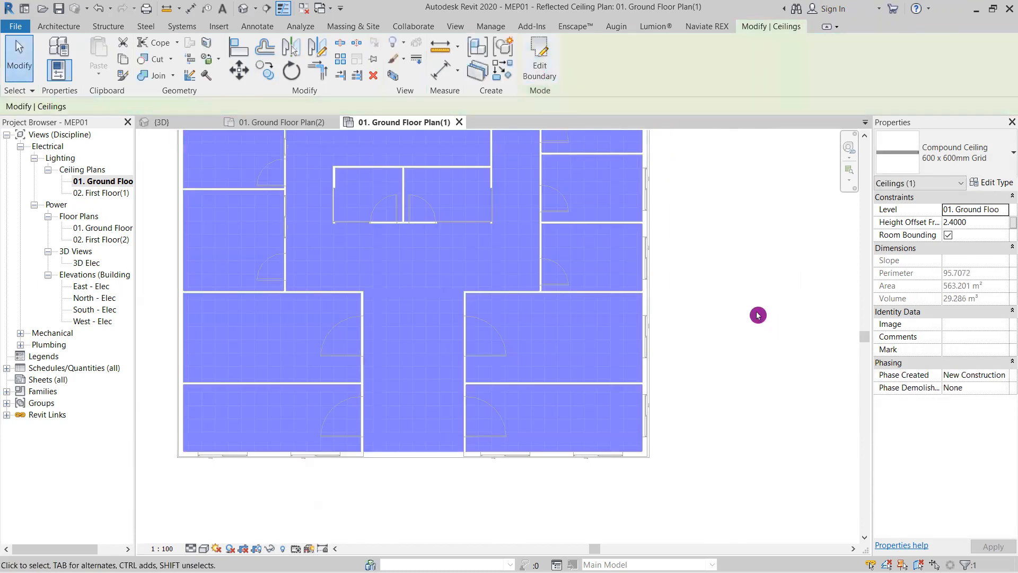
key("Escape")
- Check the new ceiling's grid and the ceiling plan's view template assignment
scroll(738, 284, "down", 2)
middle_click_drag(738, 284, 744, 412)
scroll(546, 302, "up", 5)
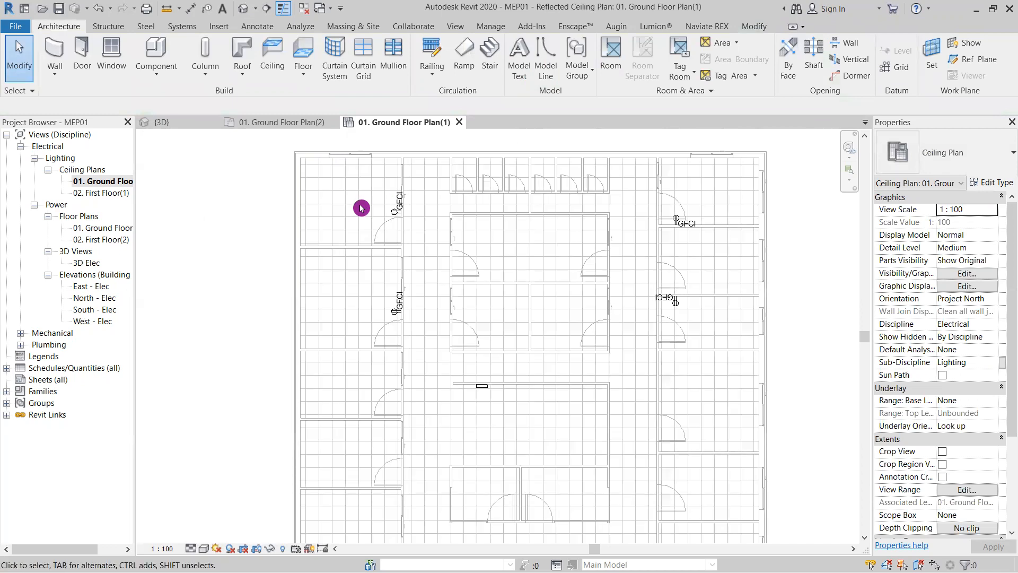
middle_click_drag(365, 208, 366, 235)
scroll(367, 248, "up", 1)
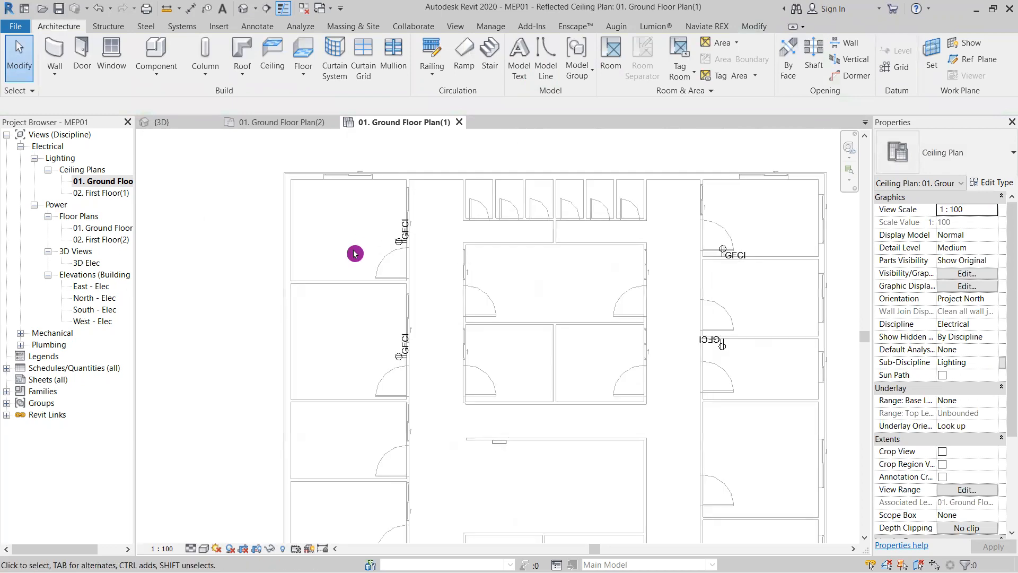
scroll(355, 253, "up", 1)
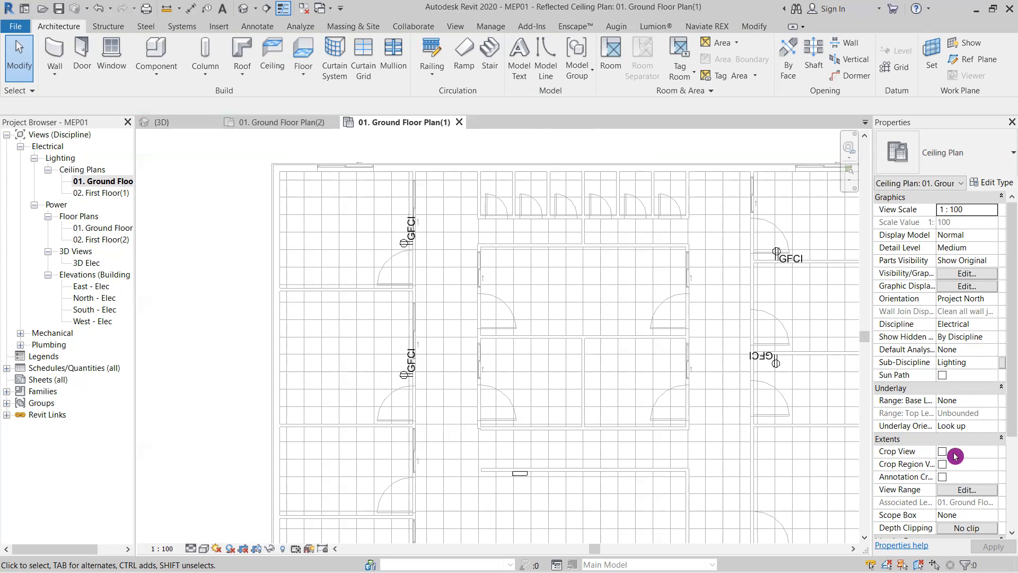
scroll(955, 456, "down", 3)
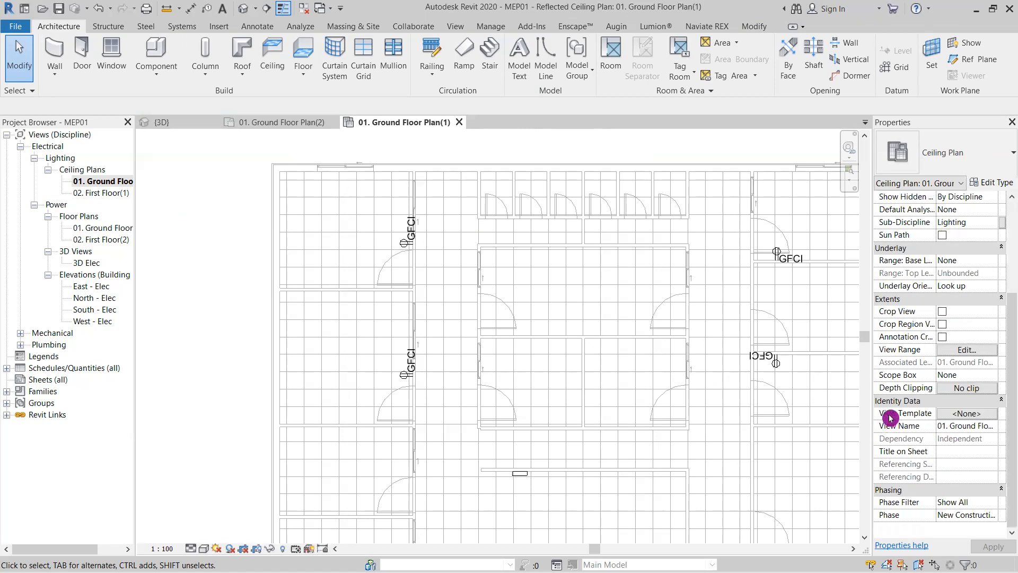
left_click(974, 419)
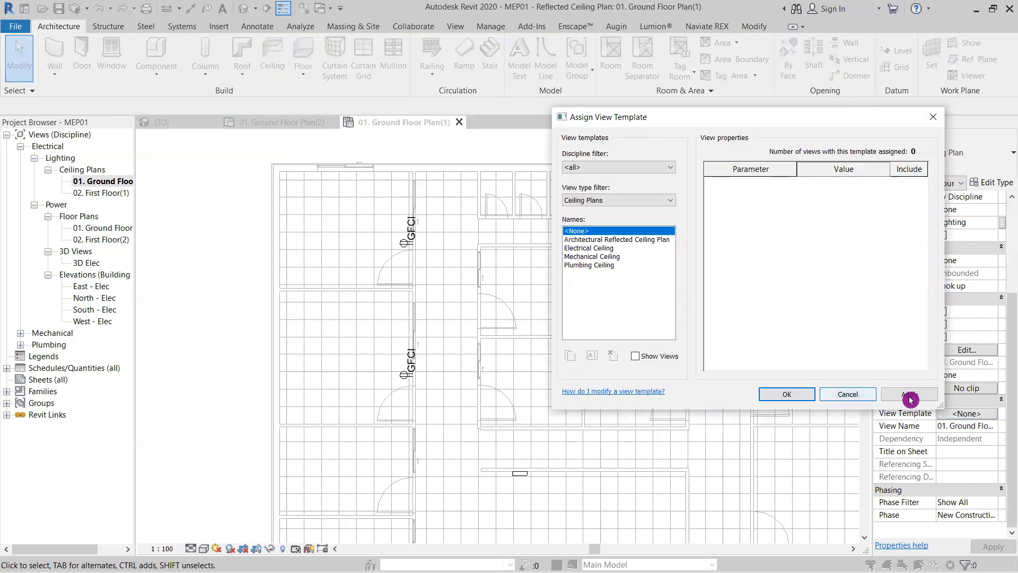
left_click(787, 395)
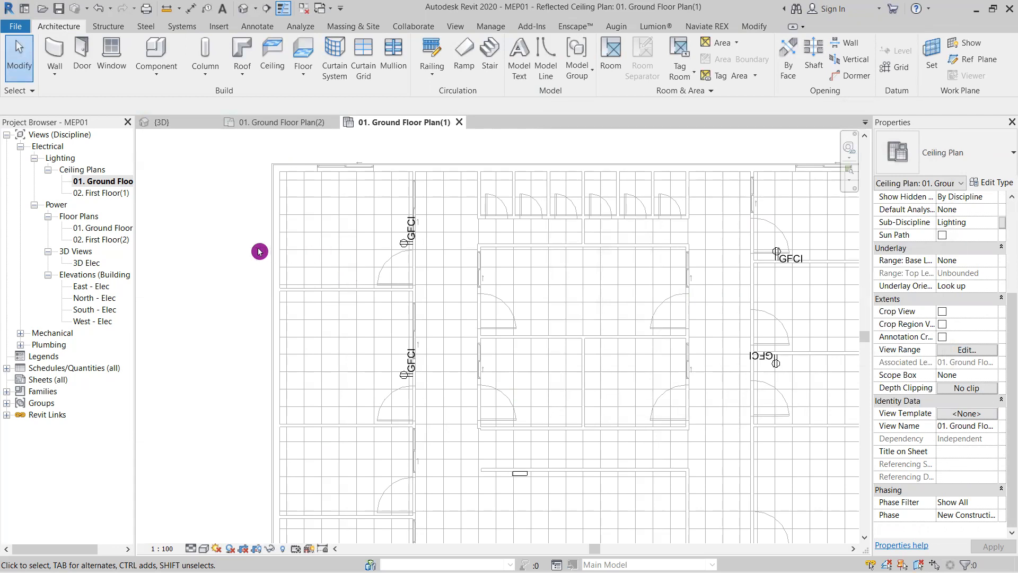
- Turn on the visibility of Air Terminals in the ceiling plan's Visibility/Graphic Overrides
key("v")
key("g")
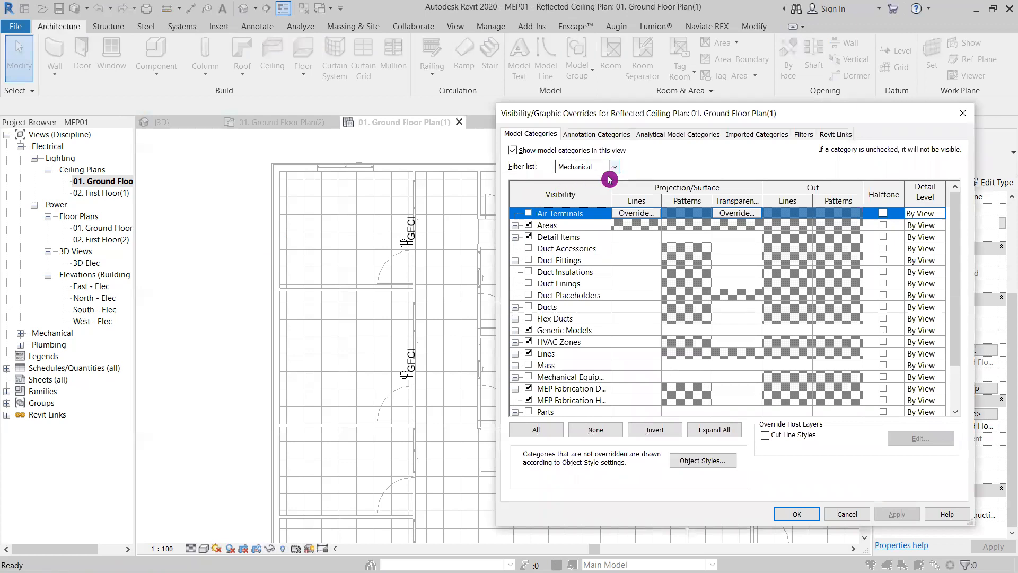
left_click(529, 213)
left_click(896, 513)
left_click(797, 514)
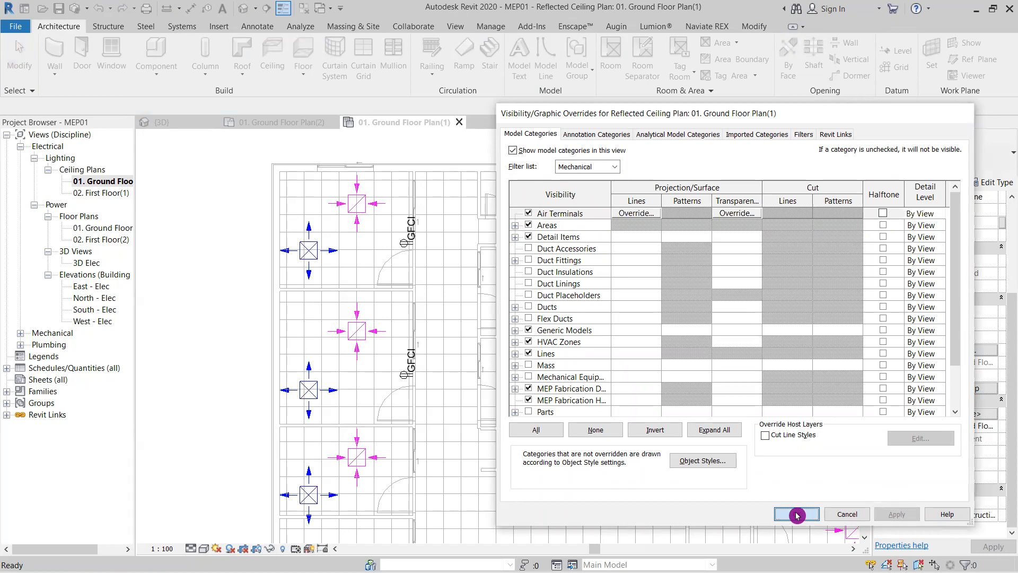
scroll(320, 231, "up", 2)
scroll(320, 232, "down", 2)
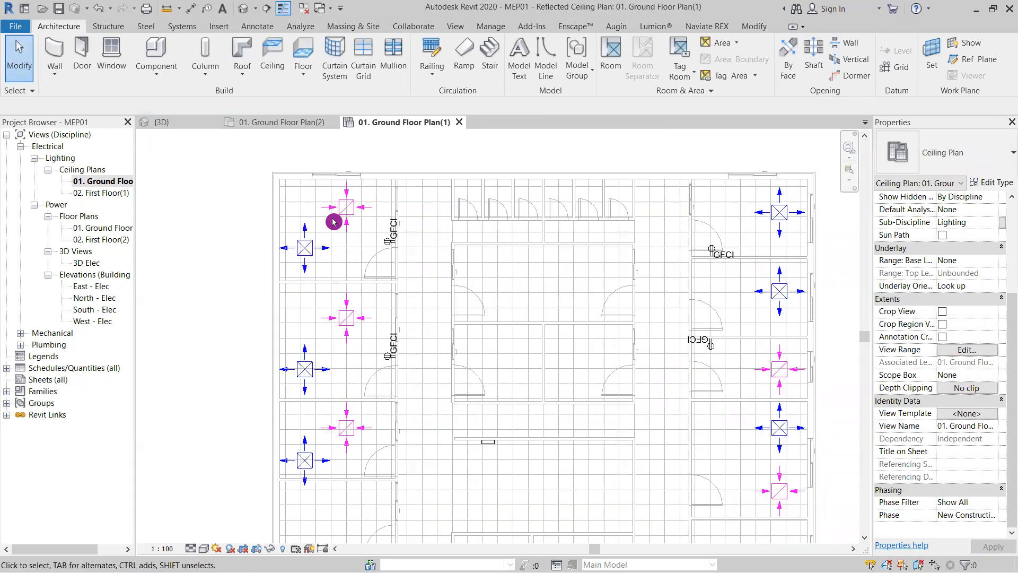
- Place two M_Plain Recessed Lighting Fixtures, type 300x1200 - 120, on the ceiling face of the northwest corner room
scroll(333, 220, "up", 1)
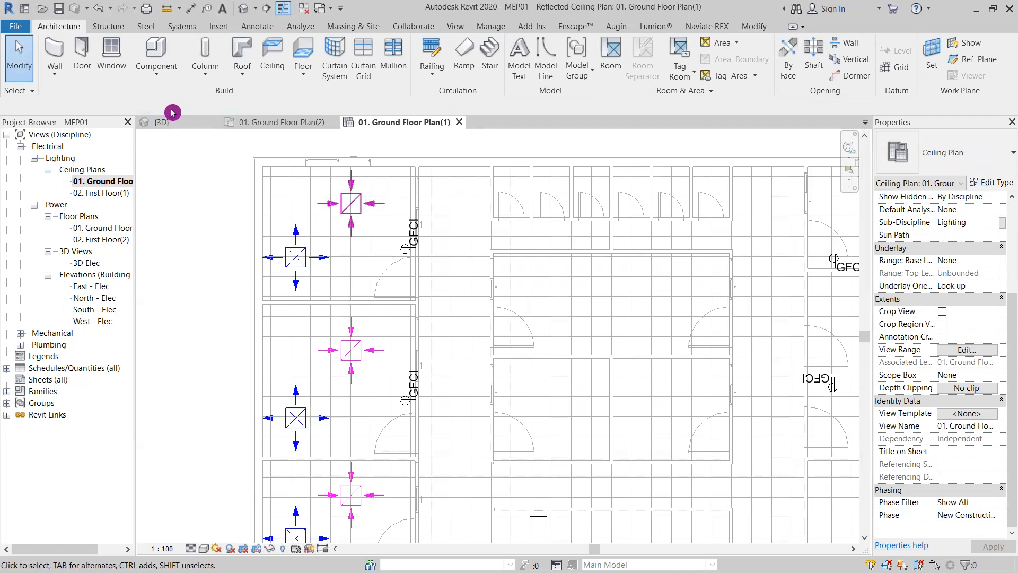
left_click(183, 30)
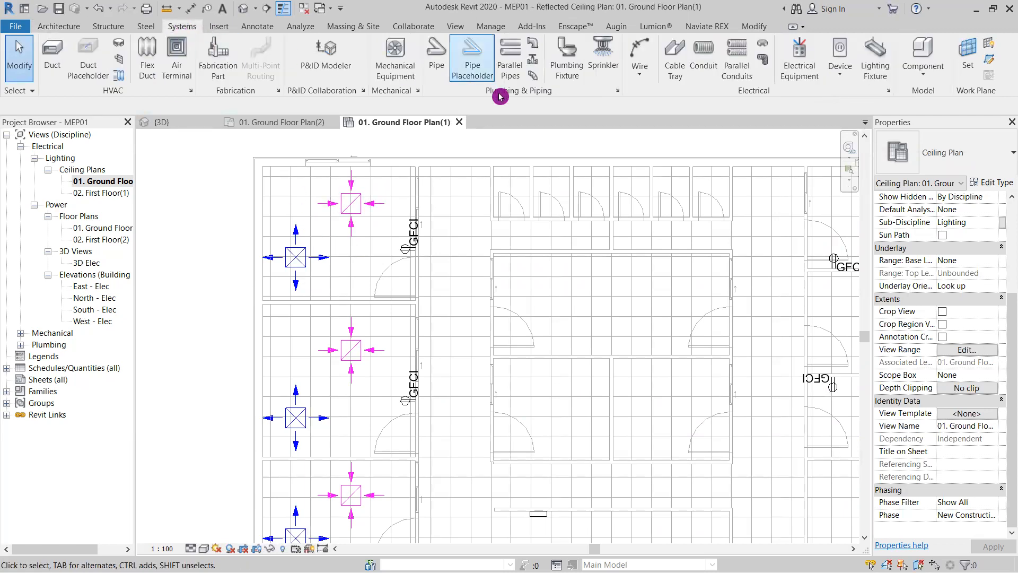
left_click(877, 76)
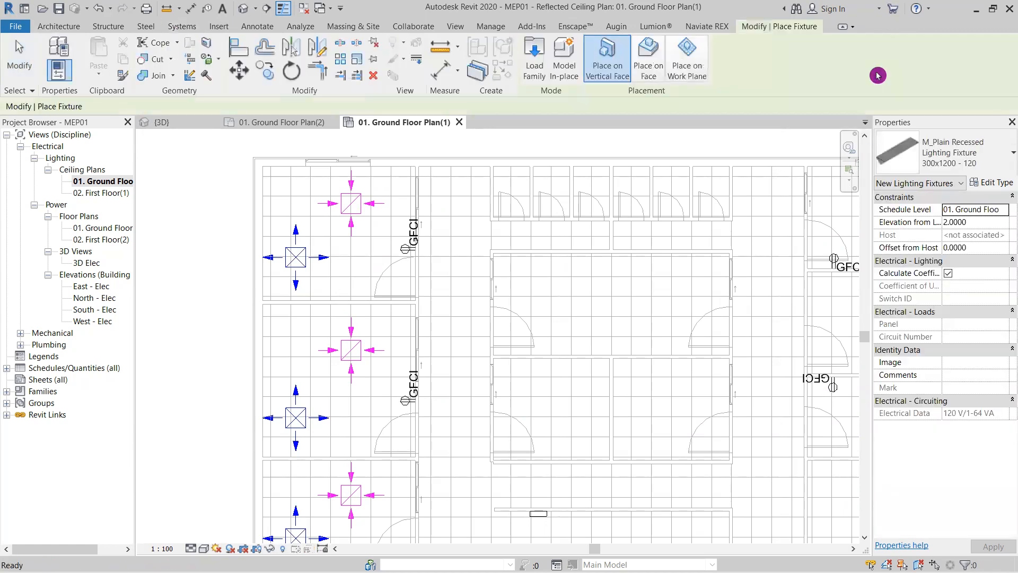
left_click(652, 71)
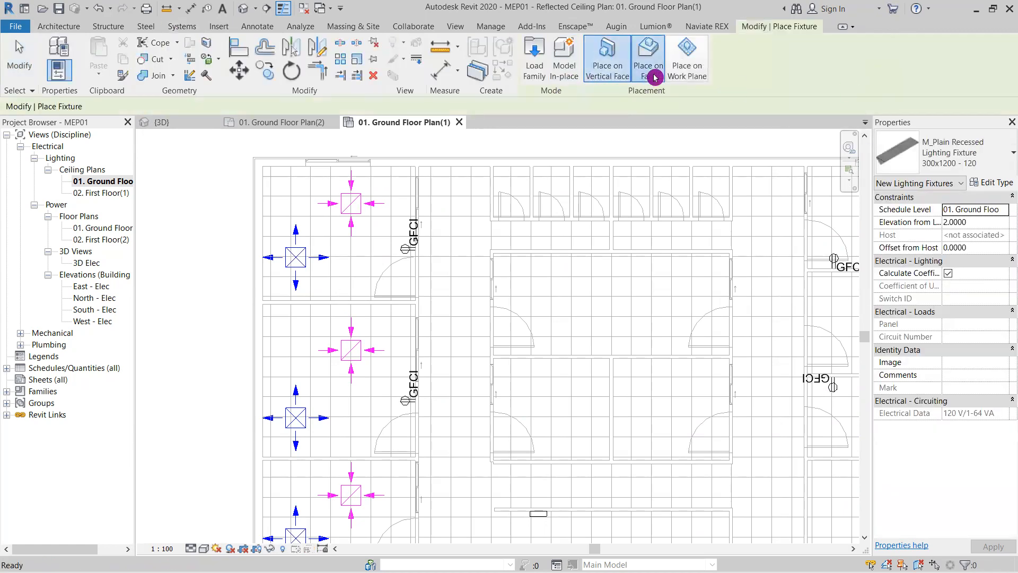
left_click(932, 159)
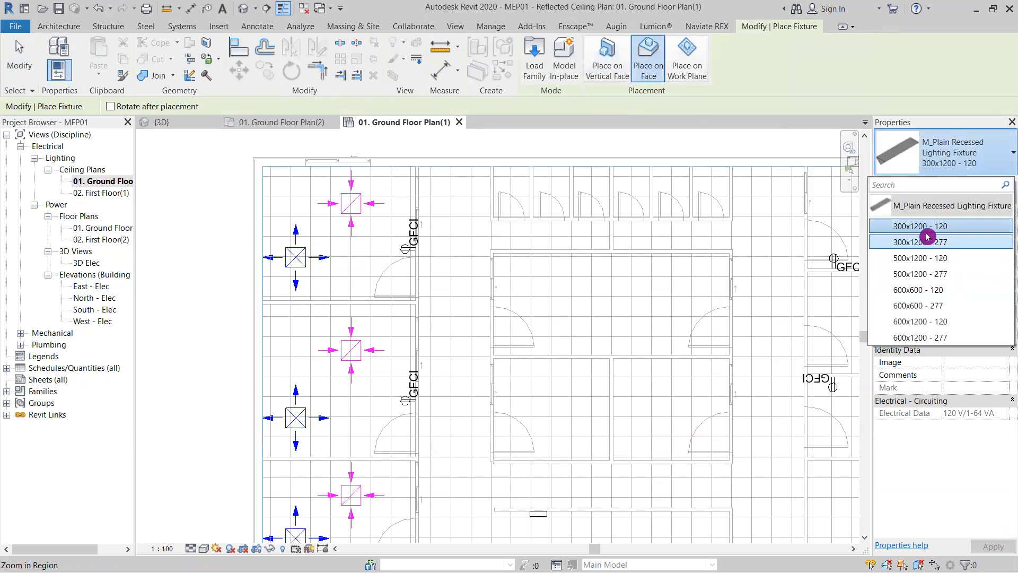
left_click(649, 75)
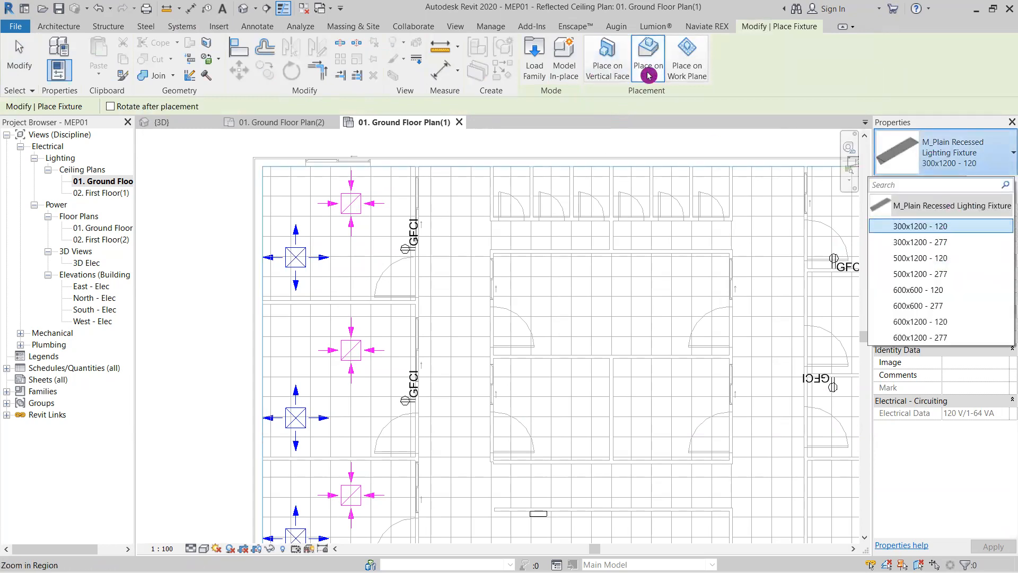
scroll(340, 243, "up", 3)
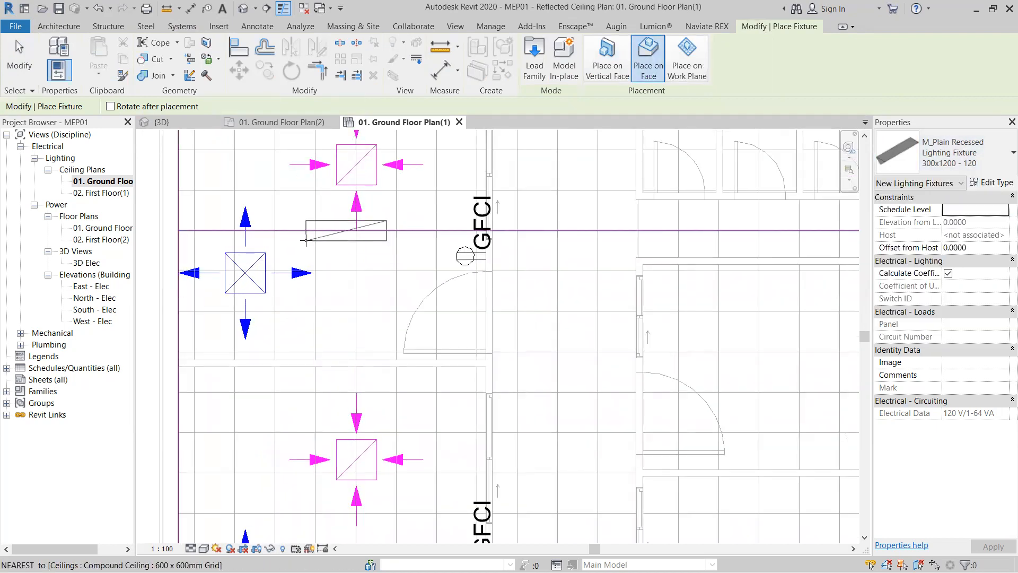
scroll(276, 234, "down", 3)
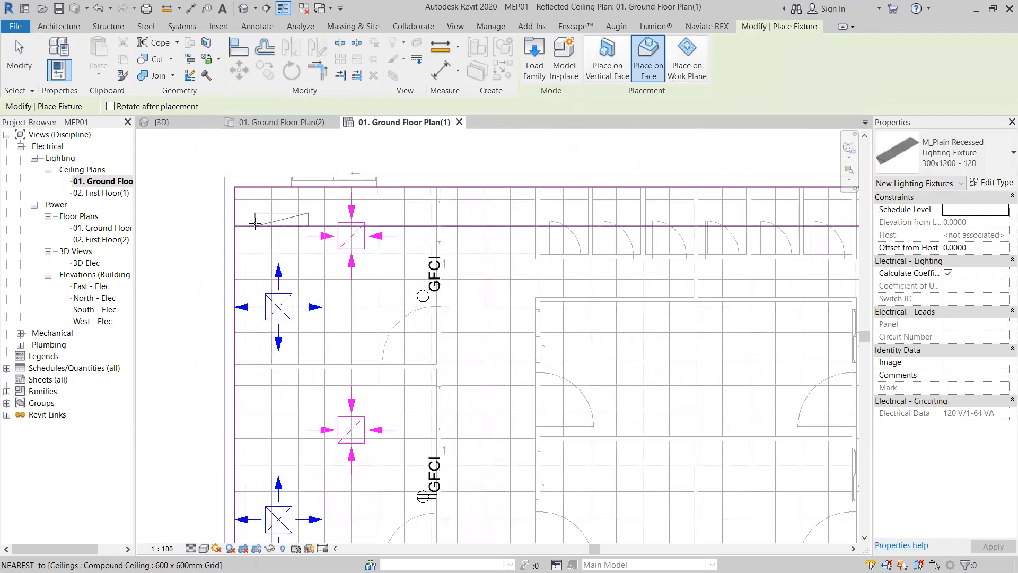
left_click(255, 224)
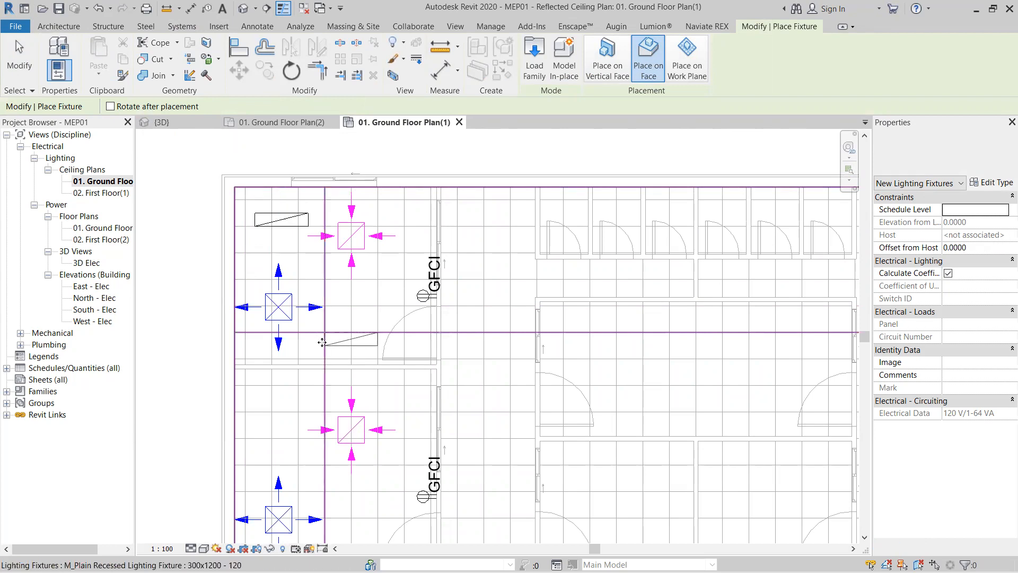
left_click(321, 342)
- Place two more 300x1200 - 120 recessed fixtures in each of the next two rooms down the west side
middle_click_drag(258, 429, 236, 271)
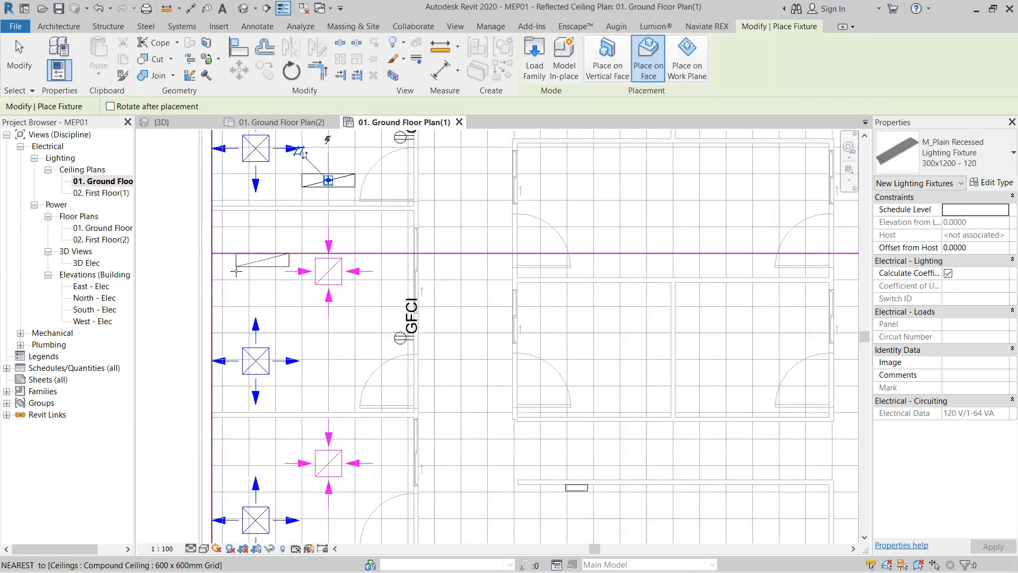
left_click(234, 262)
left_click(321, 366)
middle_click_drag(242, 447, 228, 342)
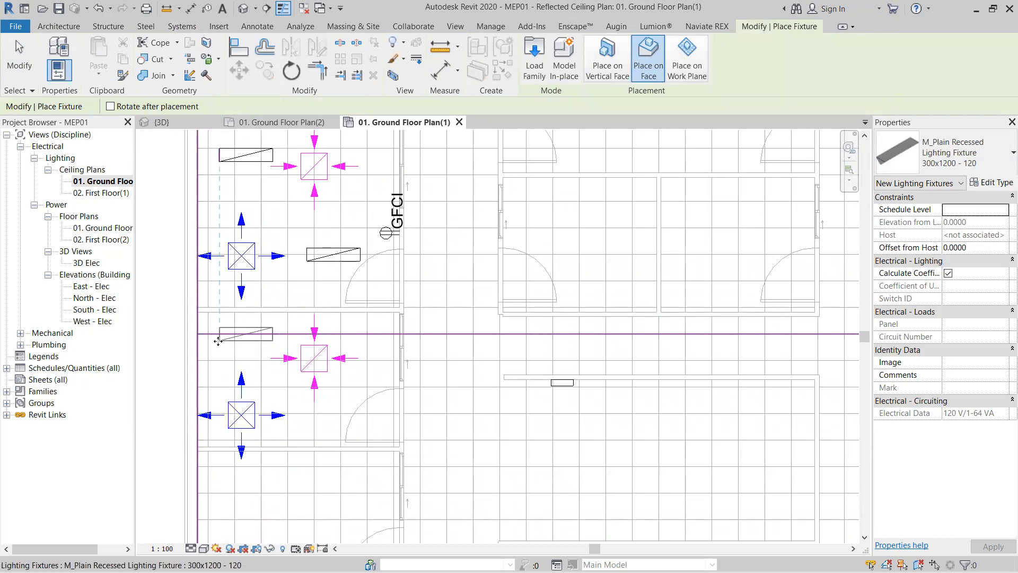
left_click(222, 341)
scroll(310, 417, "up", 2)
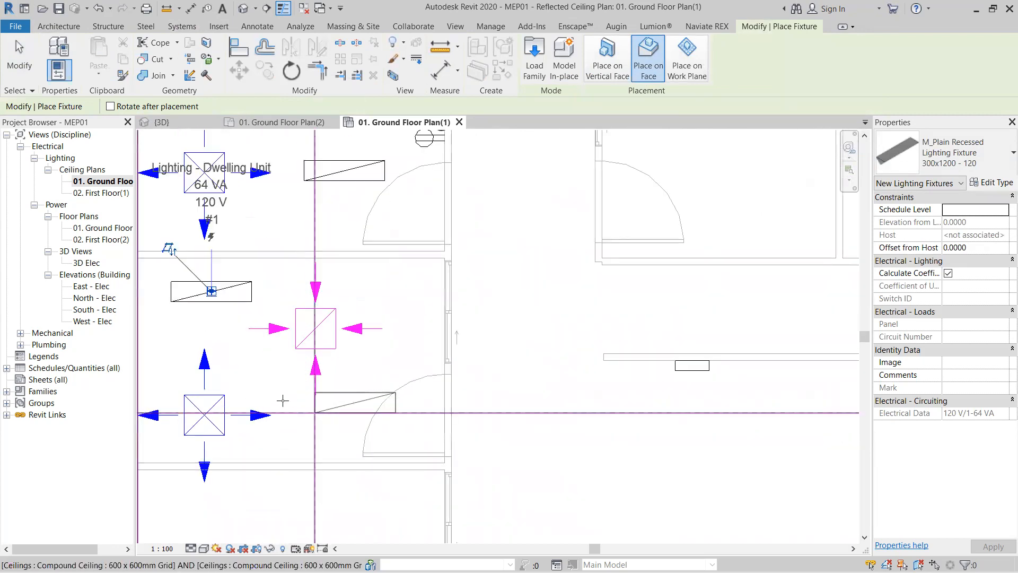
left_click(281, 412)
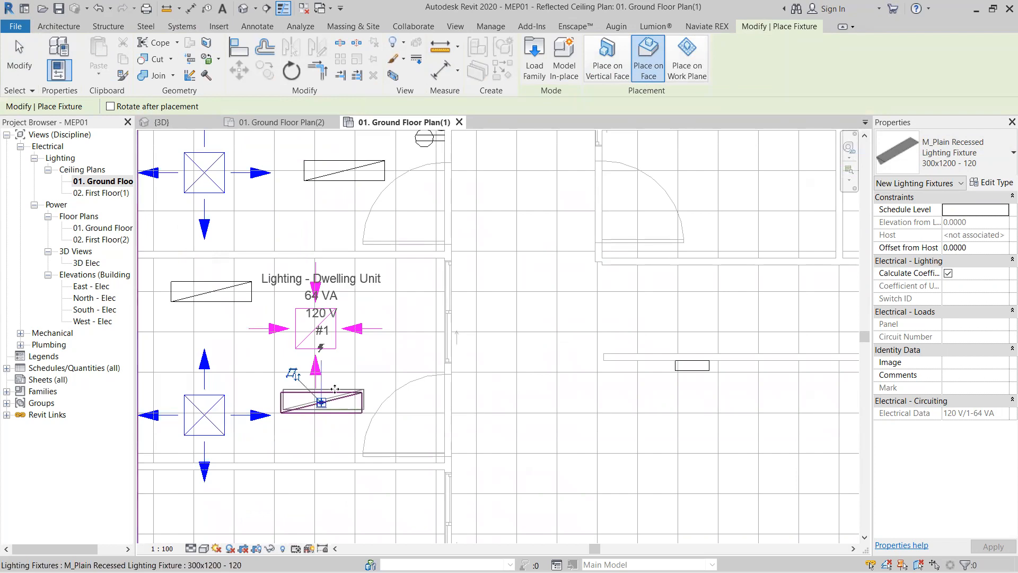
- Place two 300x1200 - 120 recessed fixtures in the third room from the north on the east side
scroll(424, 367, "down", 2)
middle_click_drag(420, 375, 254, 374)
scroll(417, 345, "down", 2)
middle_click_drag(418, 346, 271, 370)
middle_click_drag(506, 422, 499, 482)
scroll(561, 378, "up", 4)
left_click(539, 388)
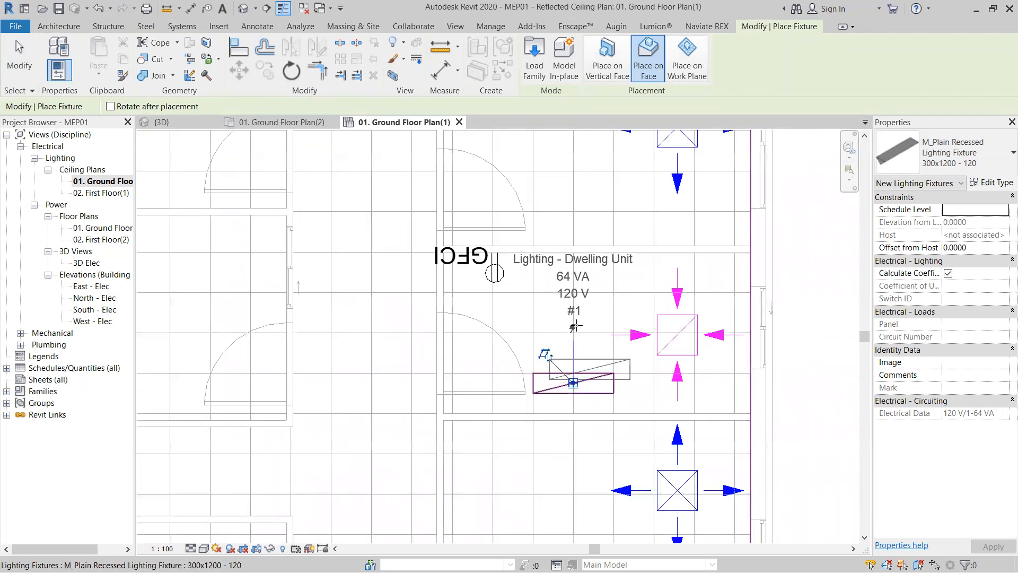
middle_click_drag(565, 302, 499, 347)
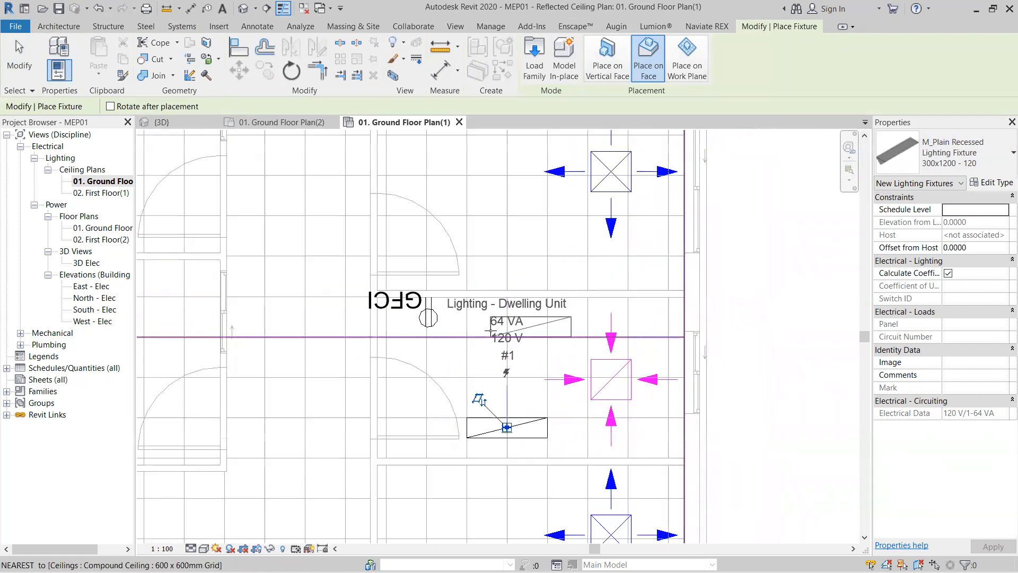
- Place two 300x1200 - 120 recessed fixtures in each of the two northernmost east-side rooms and finish placing
middle_click_drag(538, 264, 543, 400)
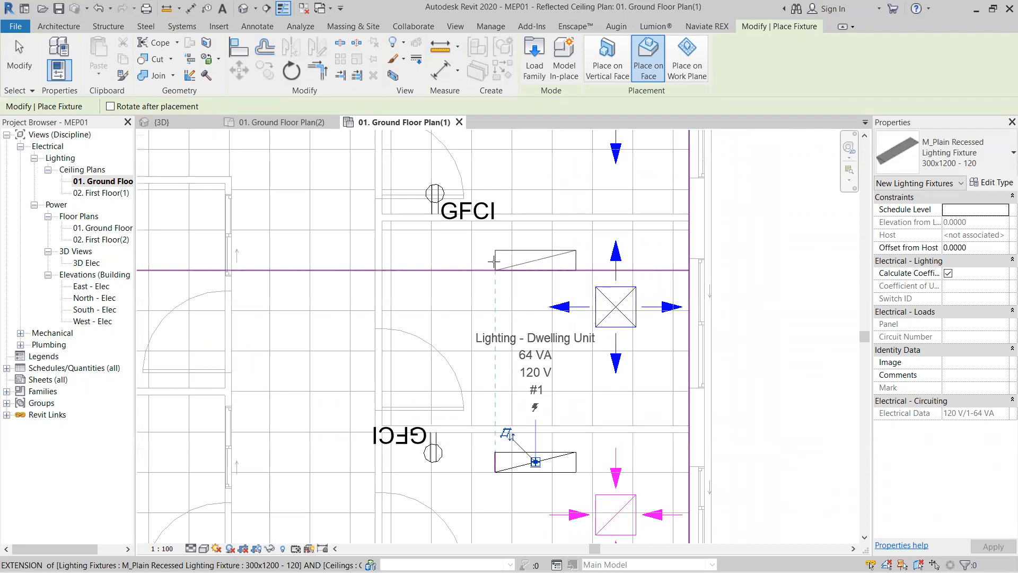
left_click(467, 260)
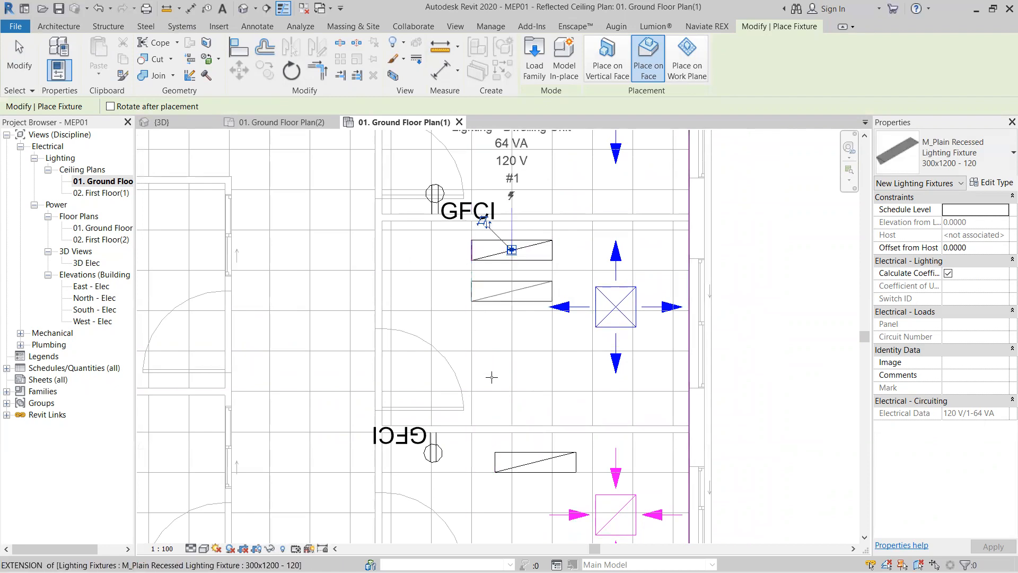
left_click(502, 397)
scroll(506, 312, "down", 3)
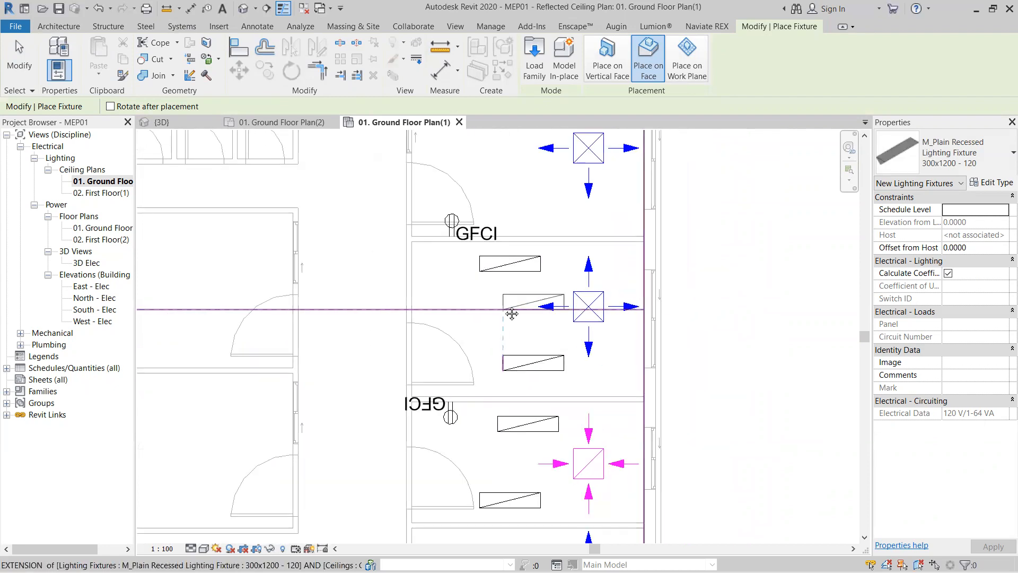
middle_click_drag(512, 314, 577, 434)
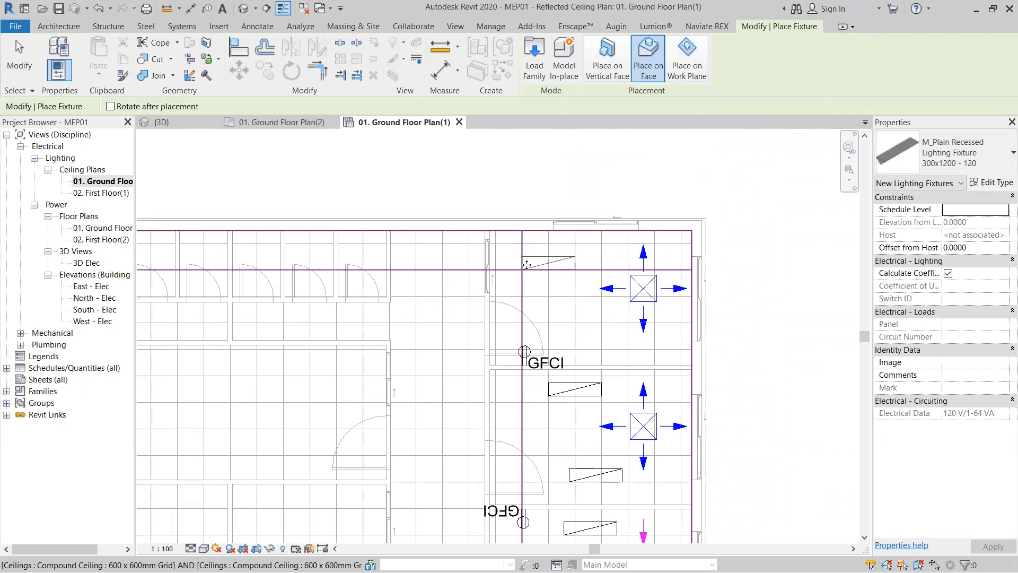
left_click(524, 260)
left_click(571, 341)
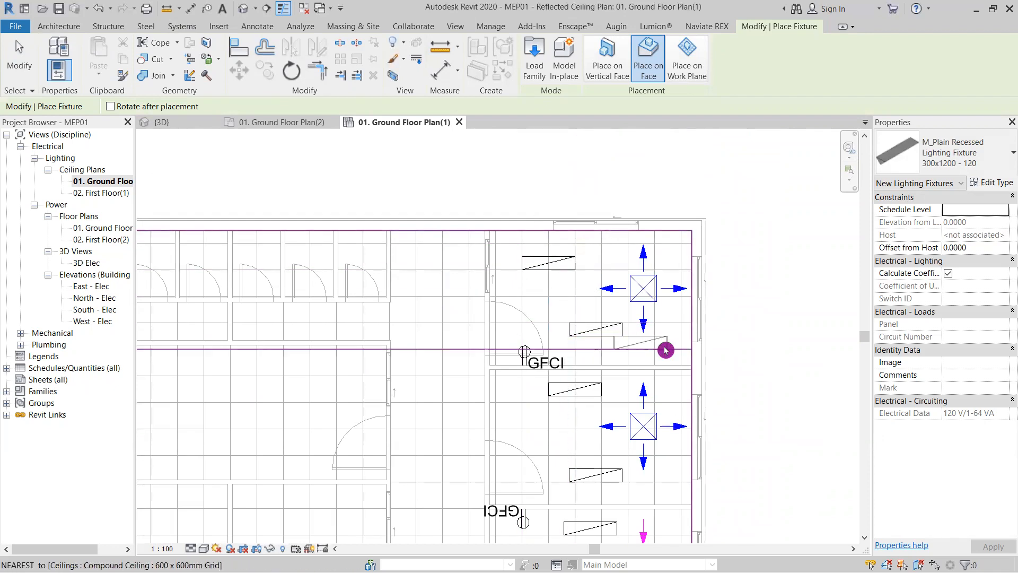
key("Escape")
scroll(707, 344, "down", 2)
middle_click_drag(708, 344, 732, 254)
middle_click_drag(451, 288, 360, 332)
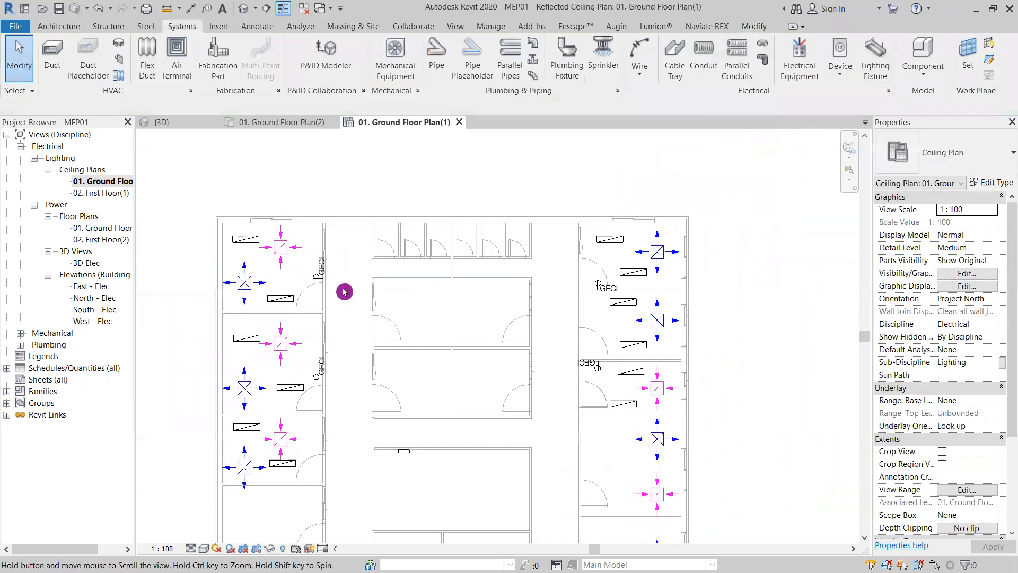
middle_click_drag(327, 291, 394, 263)
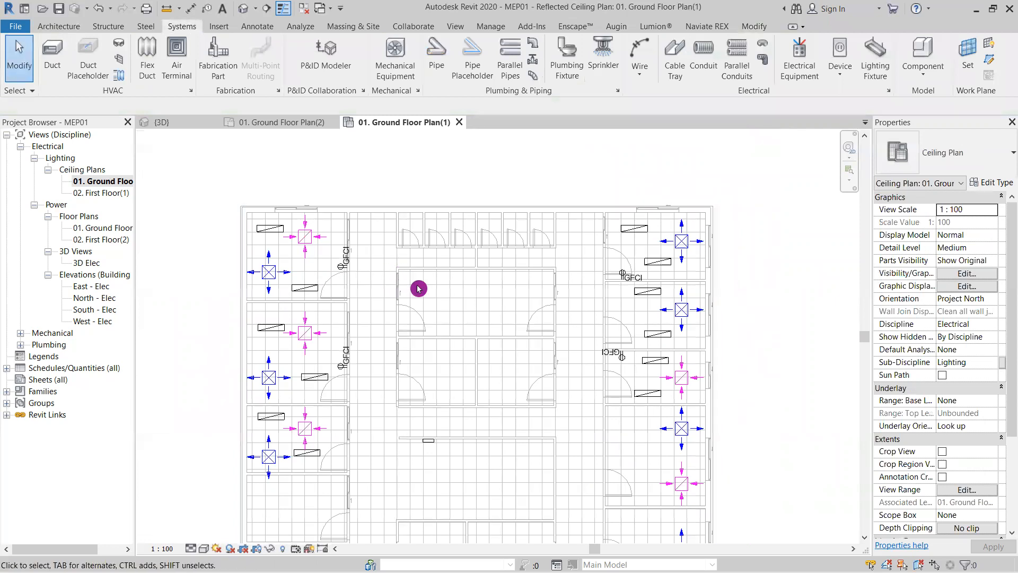
- Create a power circuit from the upper recessed fixture in the northwest corner room
left_click(270, 230)
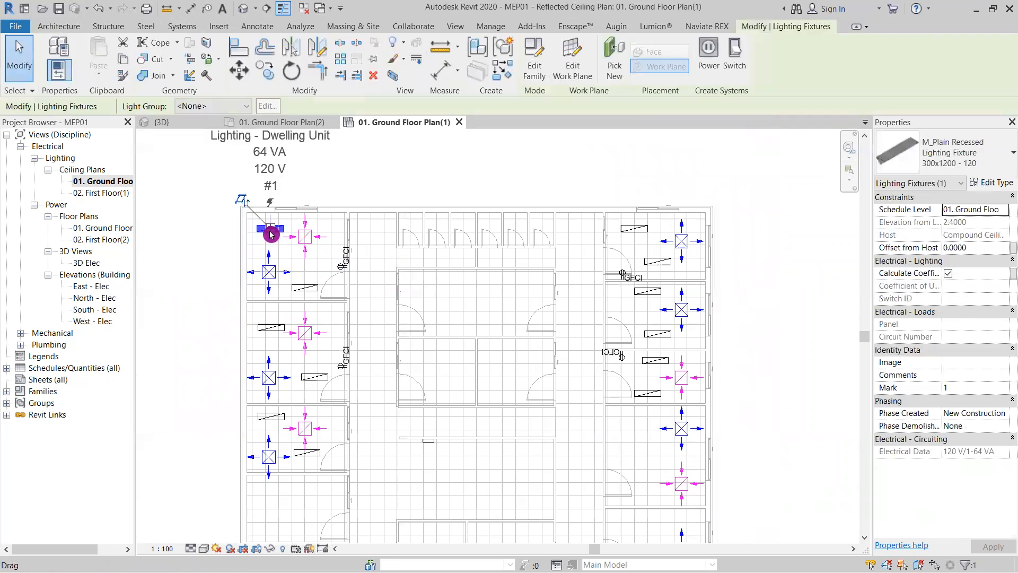
left_click(706, 74)
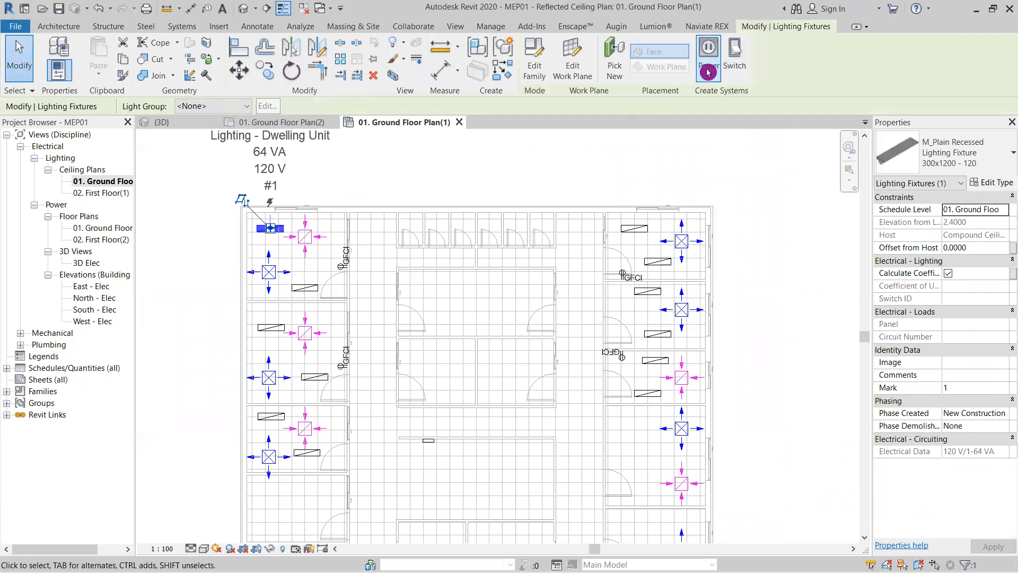
left_click(708, 72)
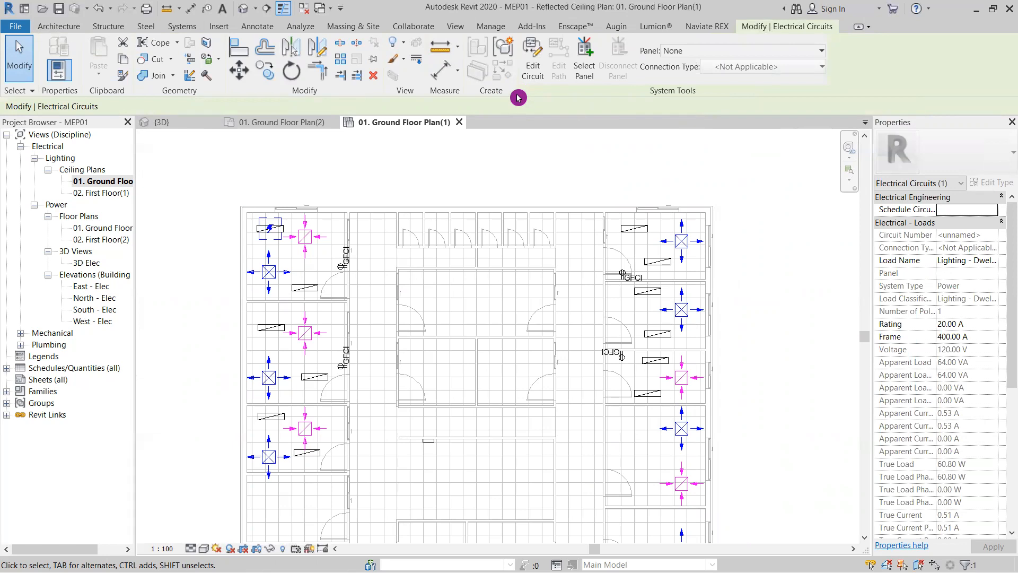
- Edit the circuit to add the other five recessed fixtures in the three northern west-side rooms
left_click(540, 78)
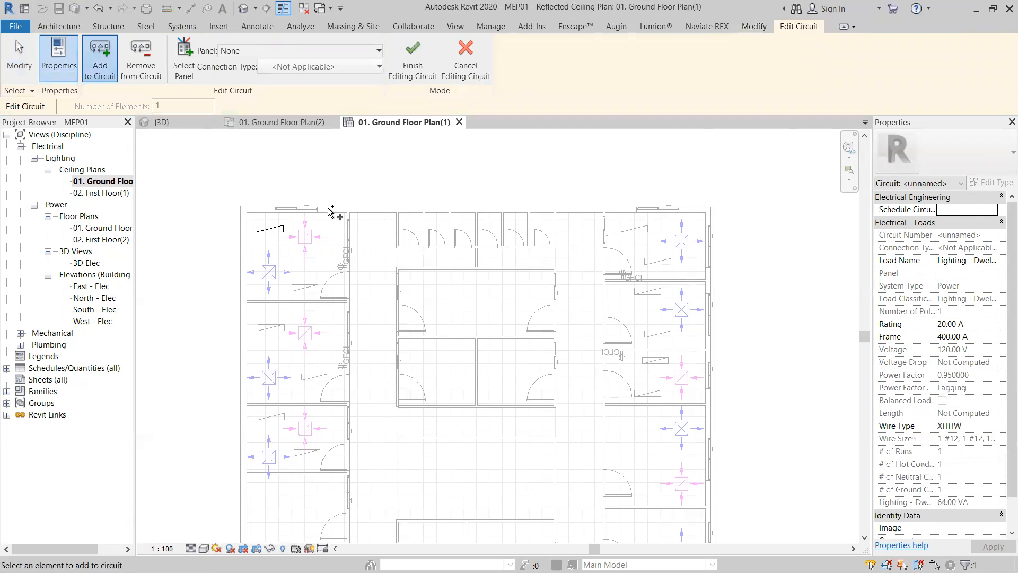
left_click(306, 288)
left_click(271, 333)
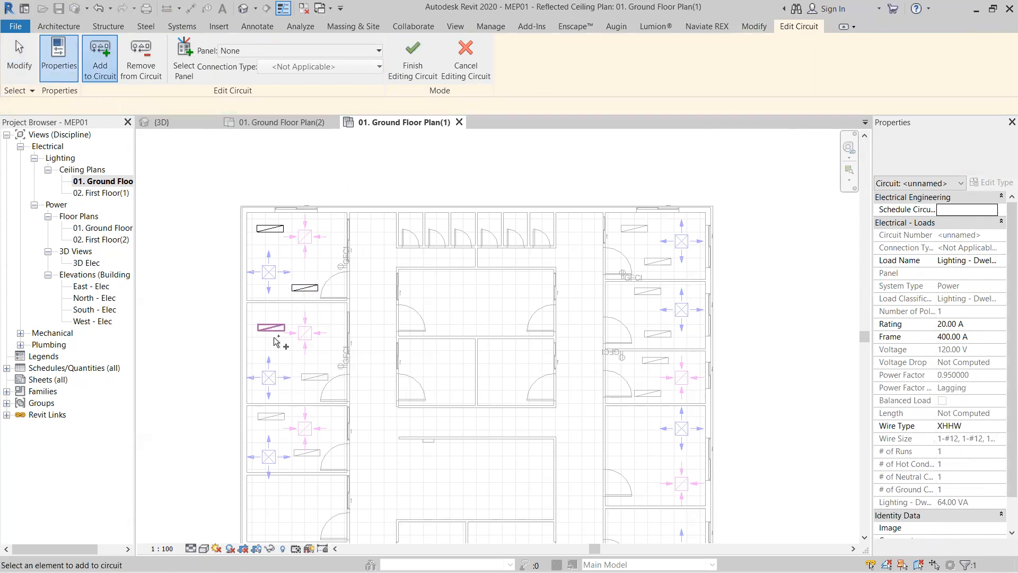
left_click(307, 389)
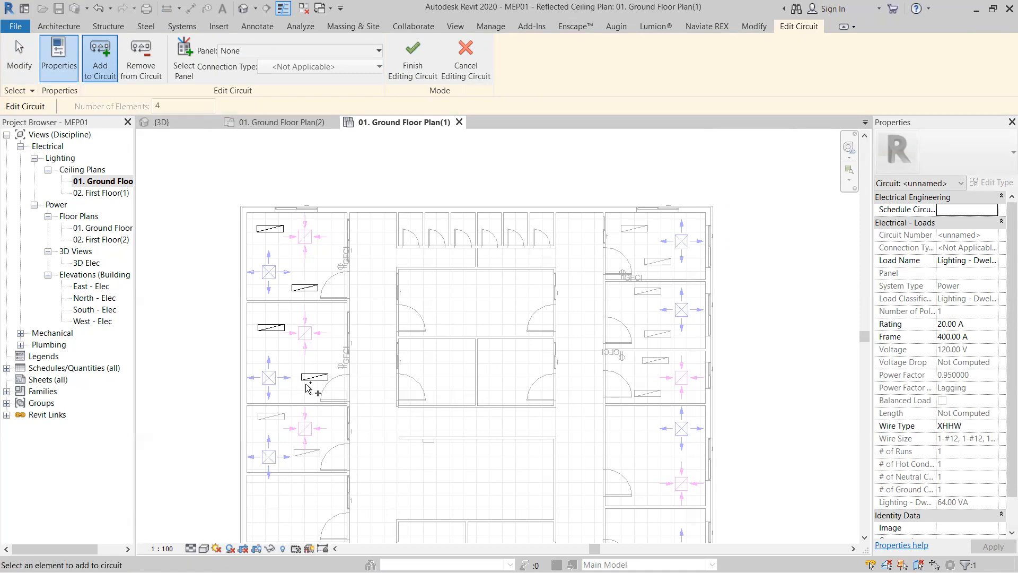
left_click(281, 424)
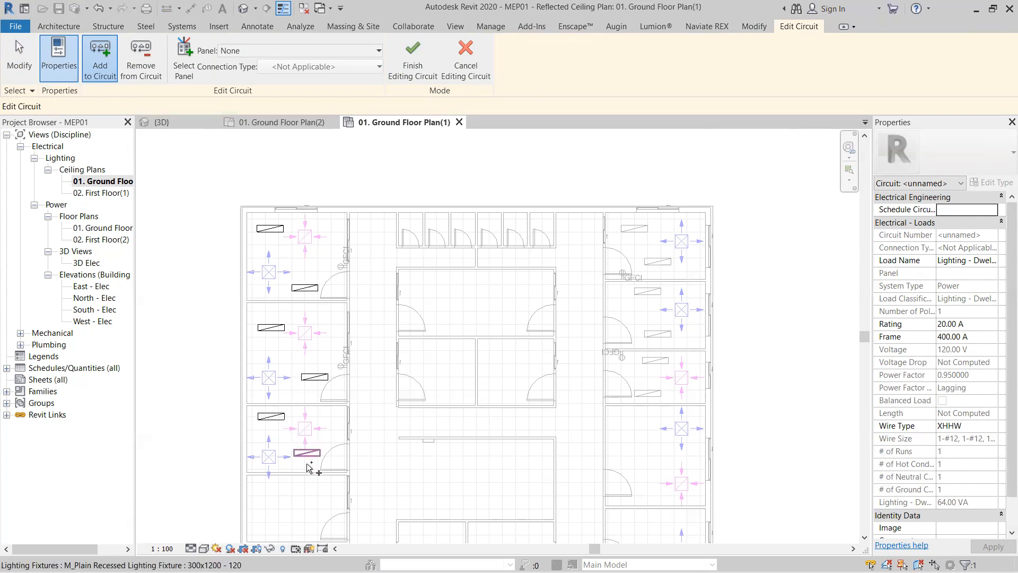
left_click(307, 455)
- Add the two recessed fixtures of the northeast corner room to the circuit and remove them from it again
scroll(439, 470, "down", 3)
middle_click_drag(440, 469, 403, 403)
scroll(403, 402, "up", 1)
scroll(553, 277, "up", 2)
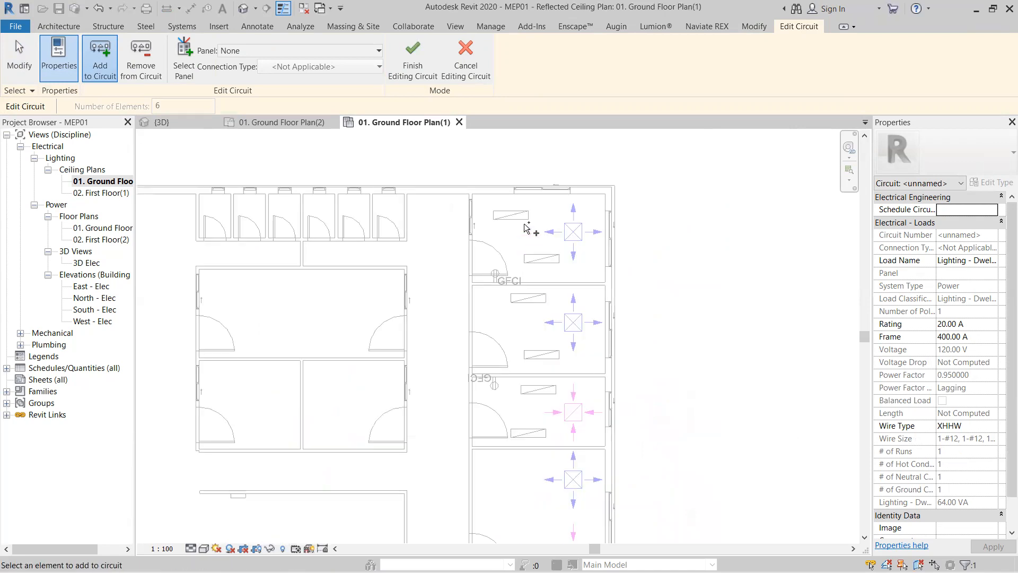
left_click(513, 223)
left_click(542, 262)
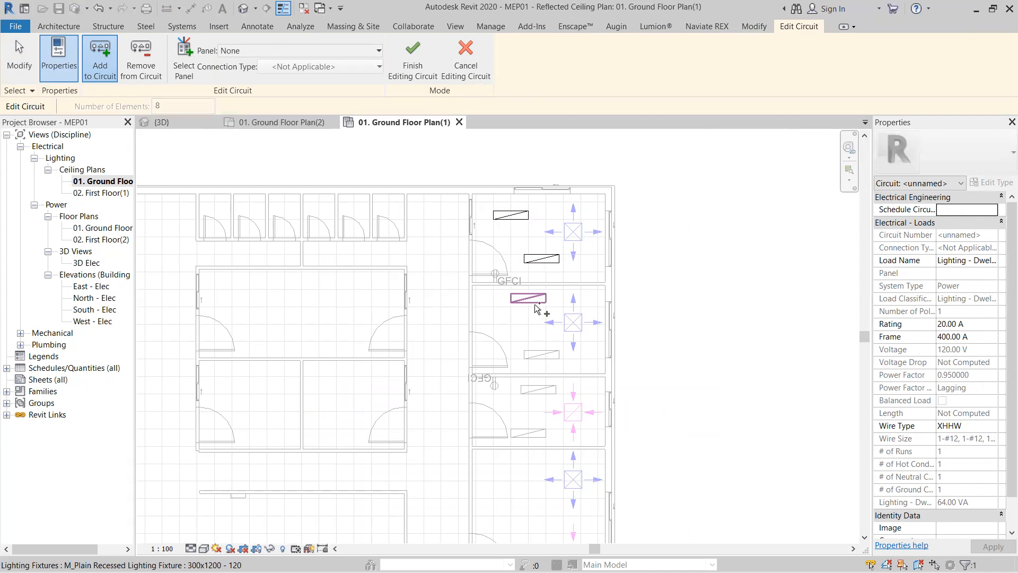
left_click(152, 78)
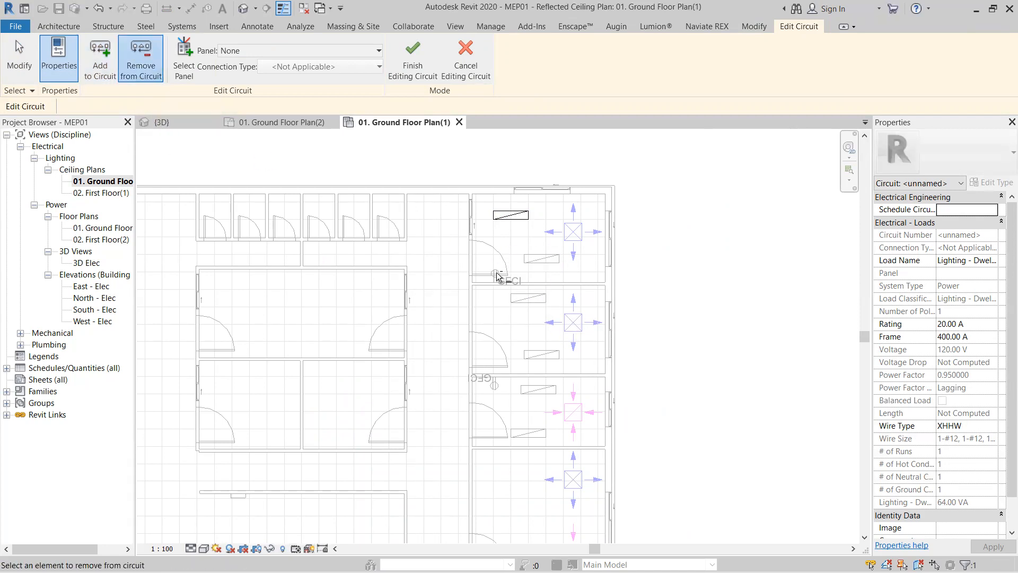
left_click(513, 220)
- Try to assign the panel on the central room's north wall to the lighting circuit, and finish editing the circuit
scroll(405, 332, "down", 2)
middle_click_drag(405, 333, 545, 263)
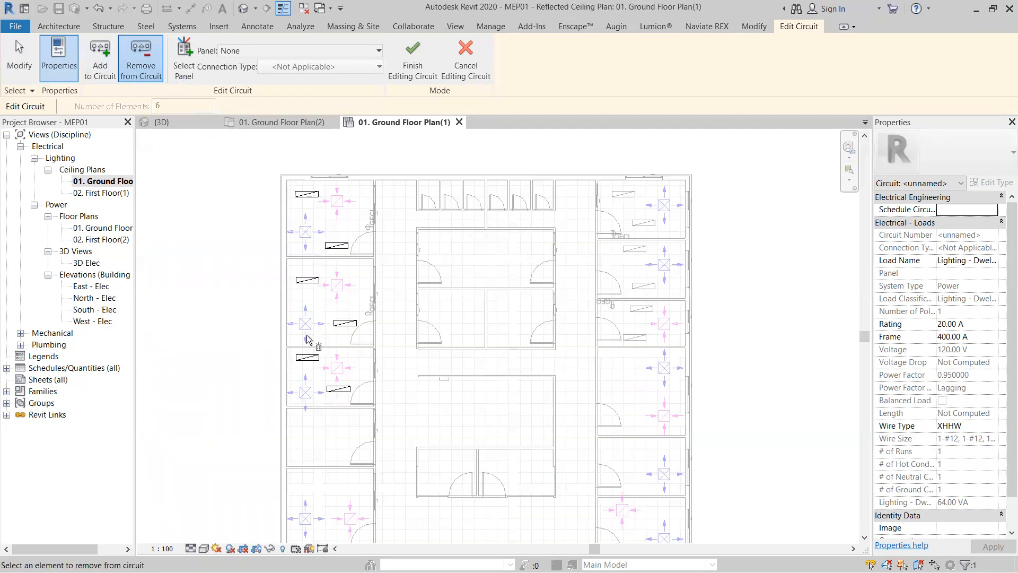
left_click(446, 381)
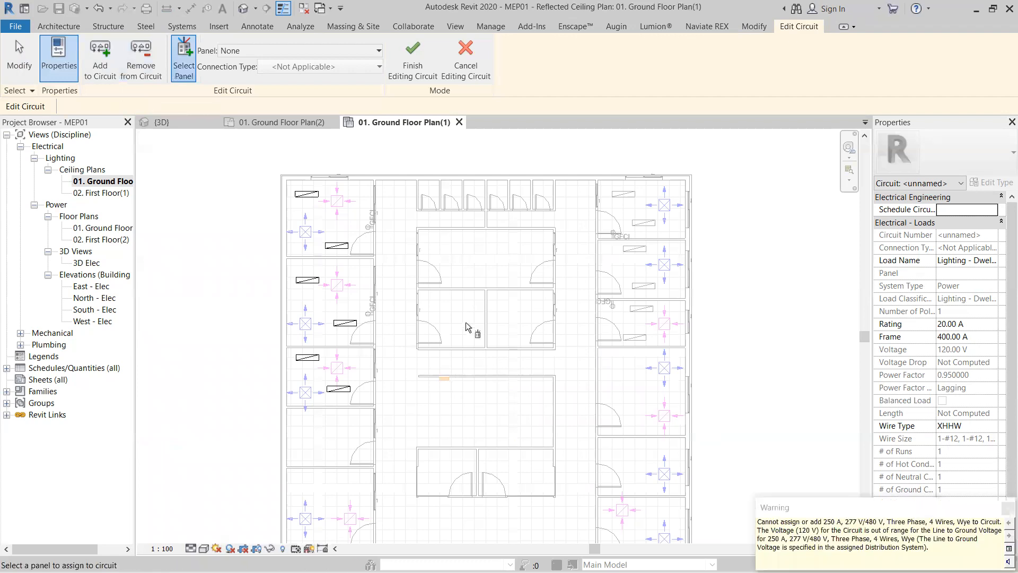
left_click(414, 63)
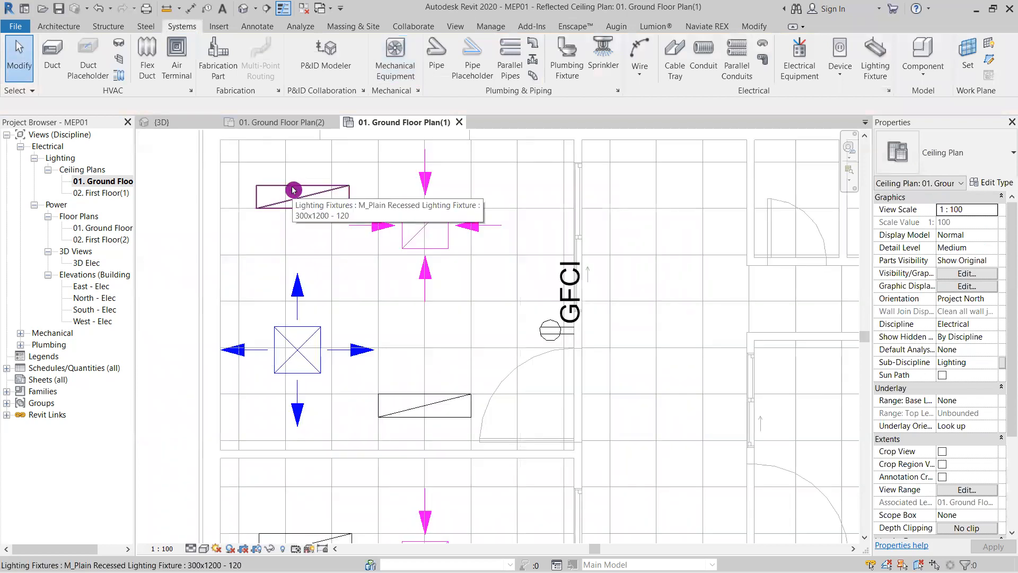
- Generate arc-type wiring for the circuit of the six recessed fixtures in the three northern west-side rooms
key("Tab")
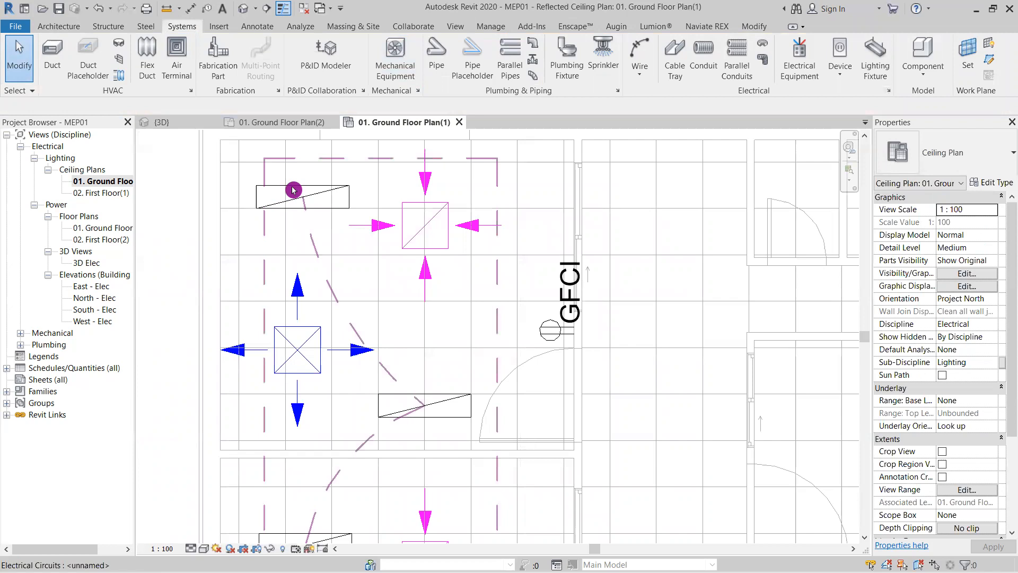
left_click(293, 189)
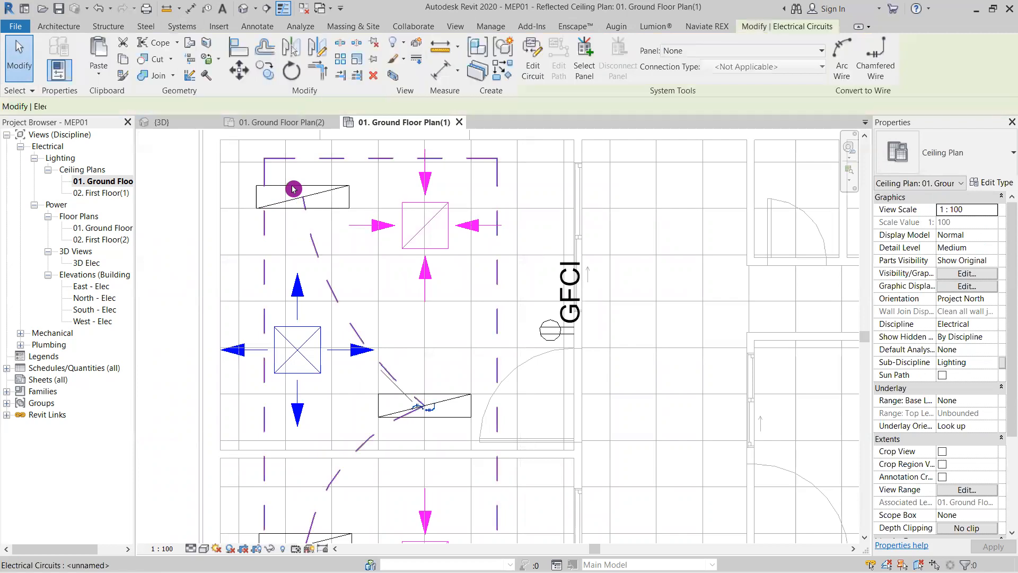
scroll(402, 316, "down", 3)
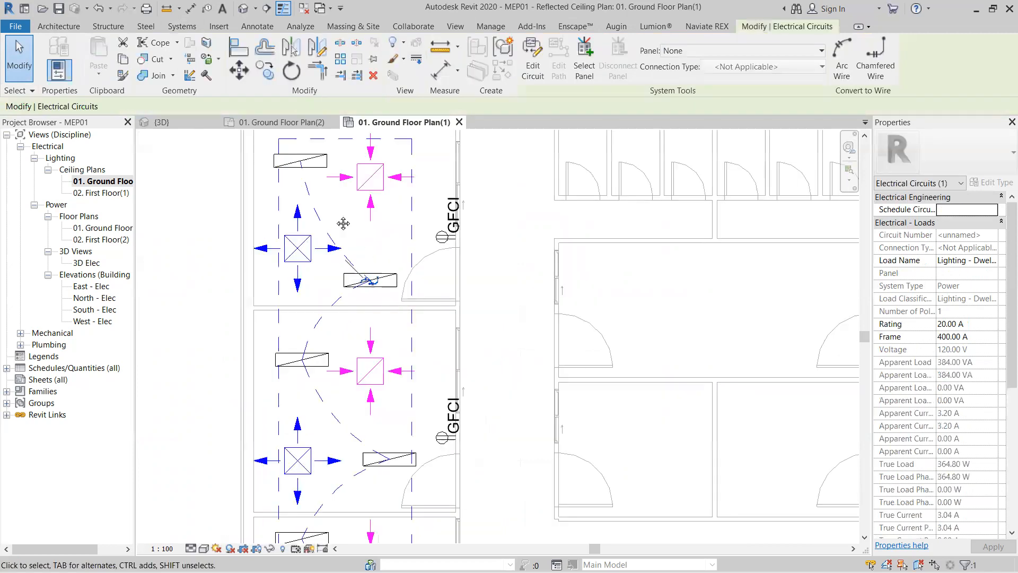
middle_click_drag(382, 271, 350, 199)
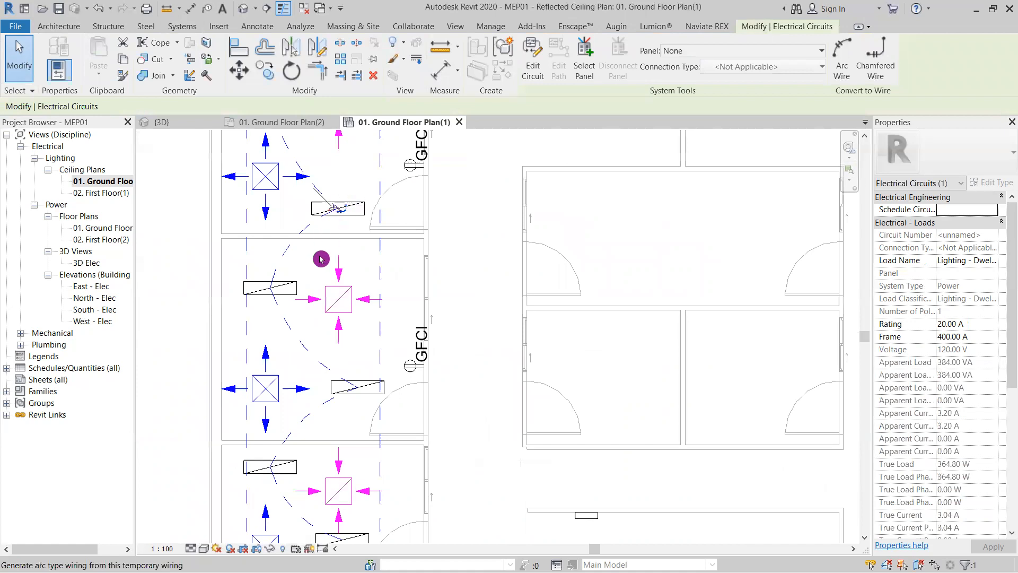
scroll(317, 245, "up", 5)
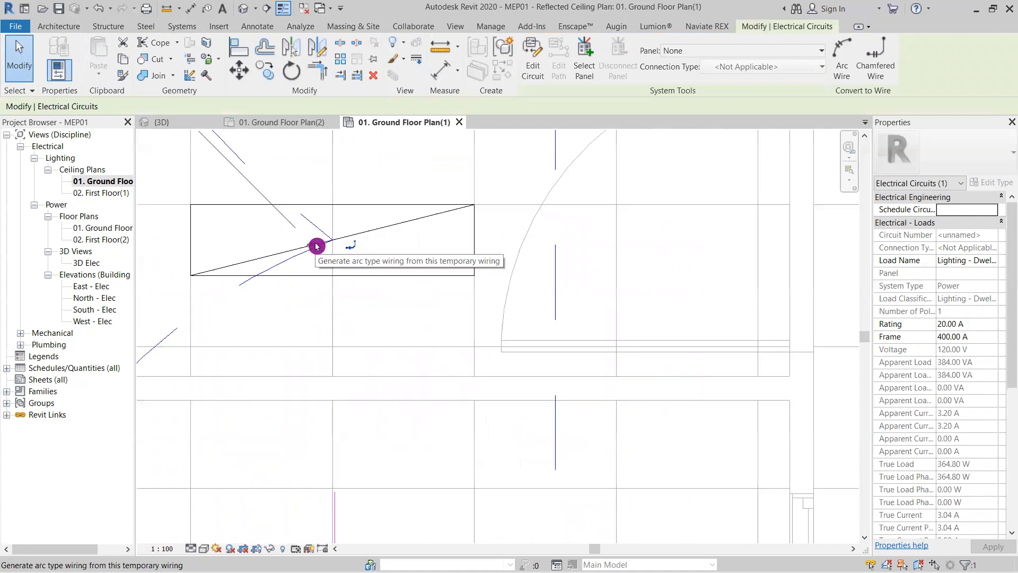
left_click(316, 245)
scroll(400, 332, "down", 3)
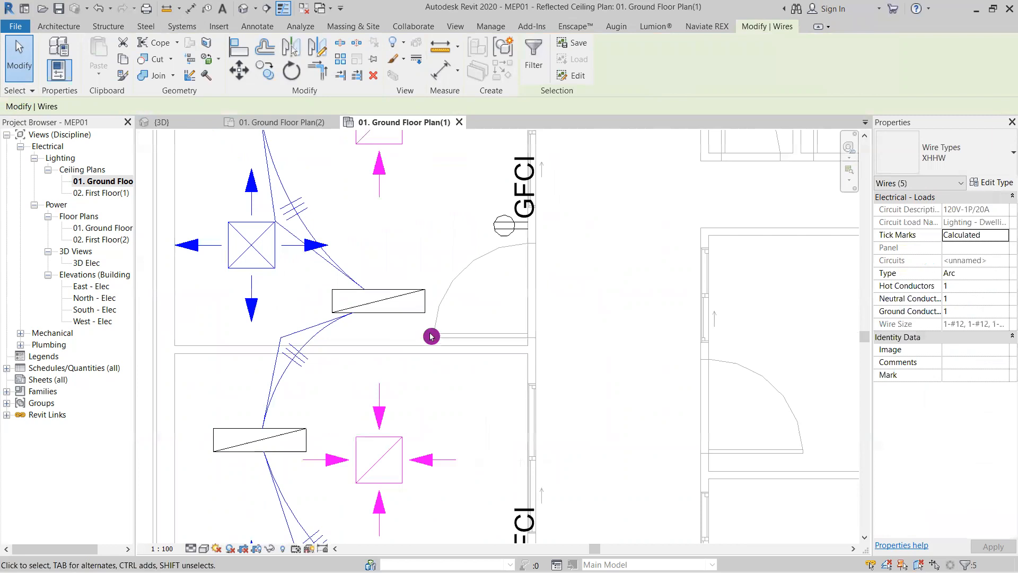
scroll(431, 336, "down", 4)
middle_click_drag(307, 428, 336, 239)
key("Escape")
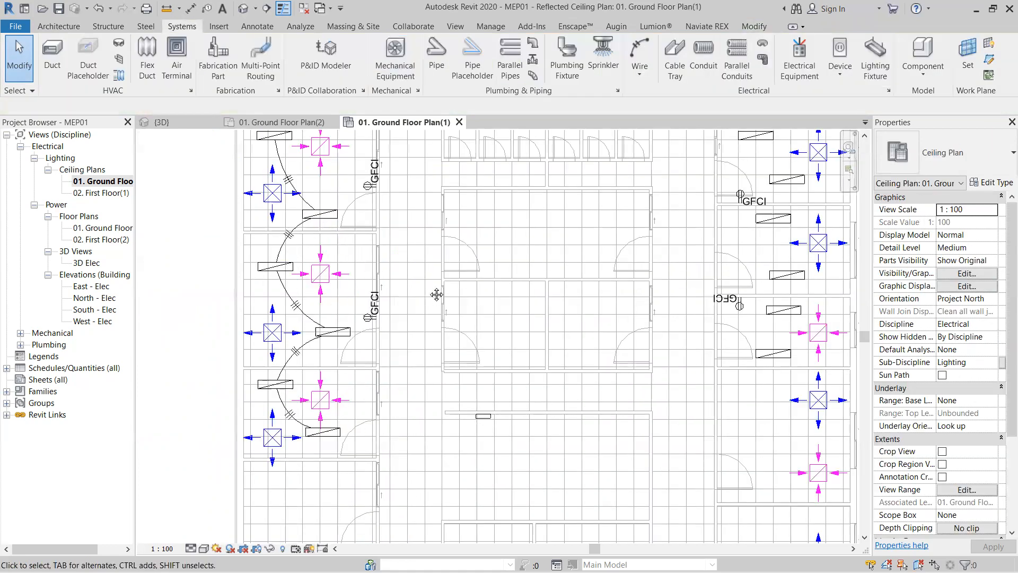
- Create a power circuit from the upper recessed fixture in the northeast corner room
middle_click_drag(462, 248, 430, 291)
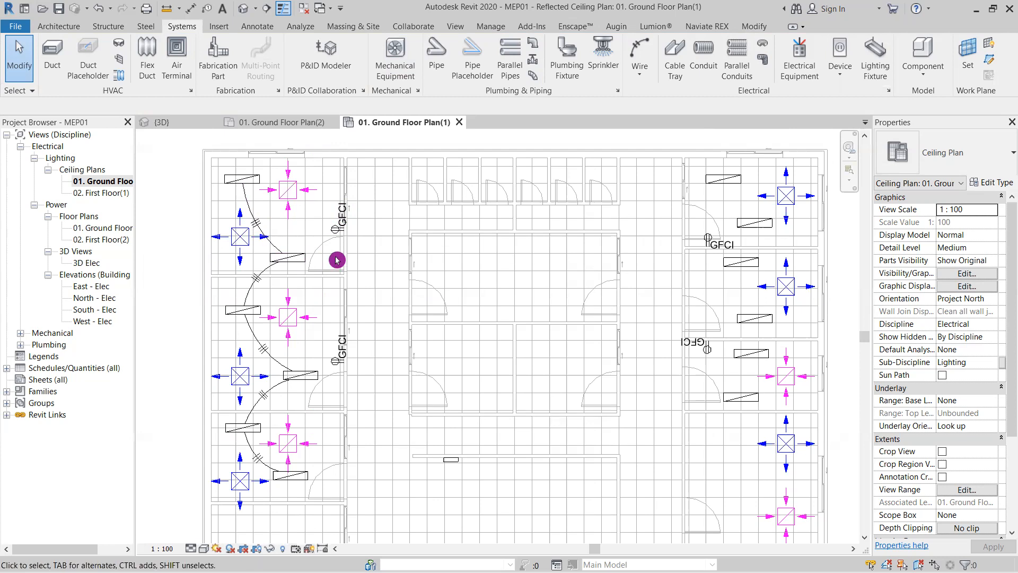
scroll(269, 178, "up", 2)
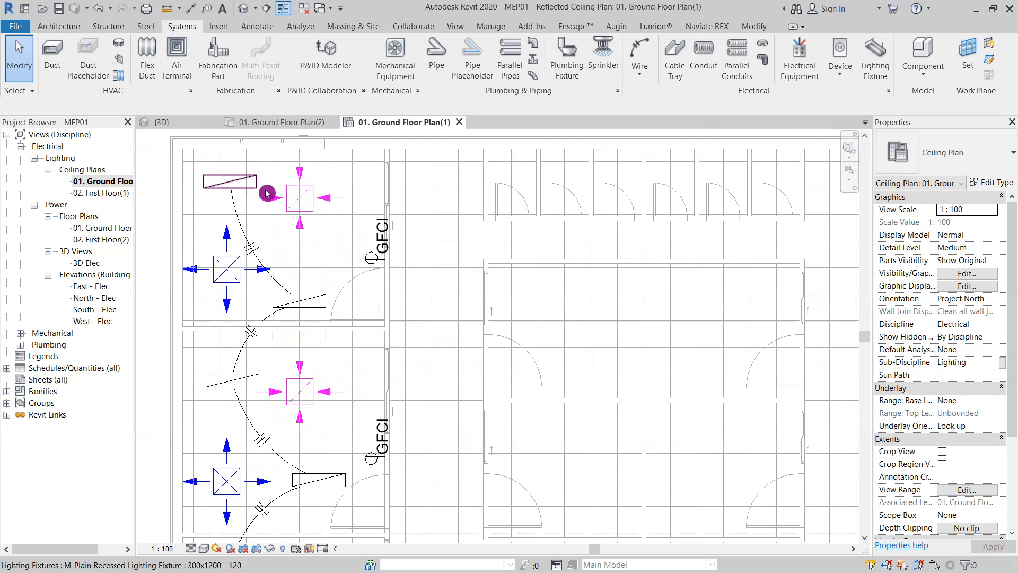
scroll(421, 275, "down", 2)
scroll(408, 303, "down", 1)
middle_click_drag(408, 302, 377, 259)
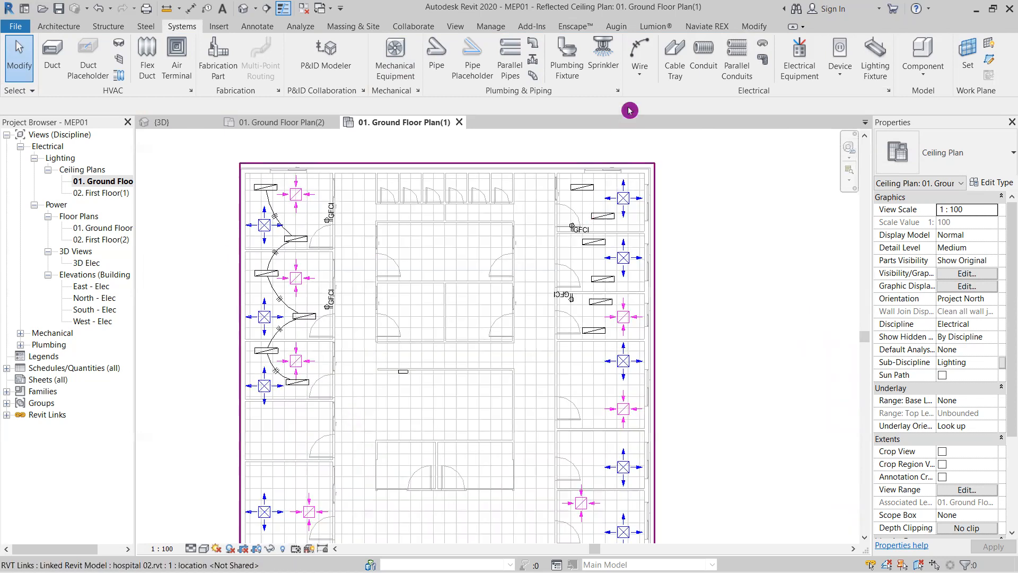
scroll(303, 219, "up", 1)
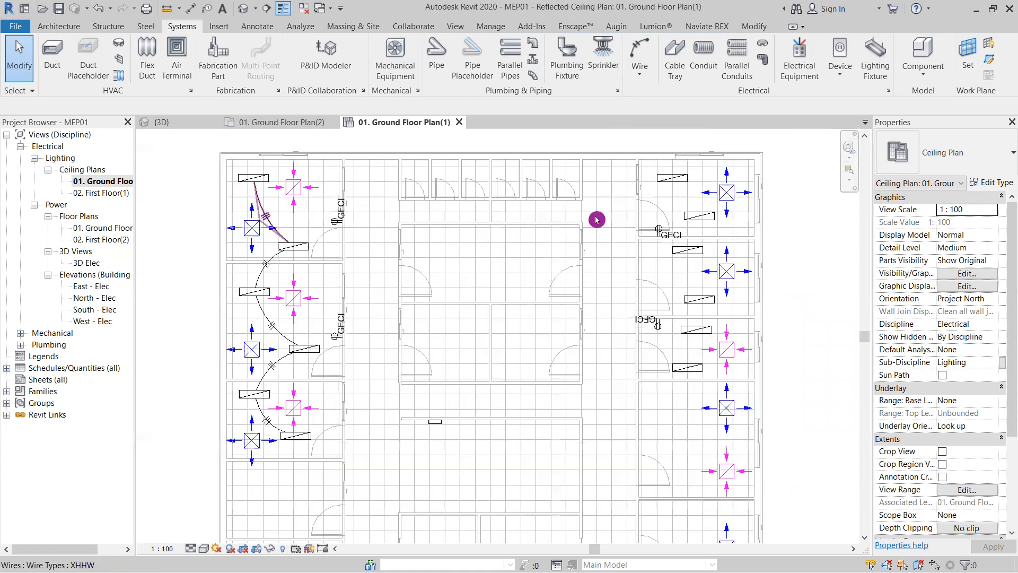
left_click(672, 178)
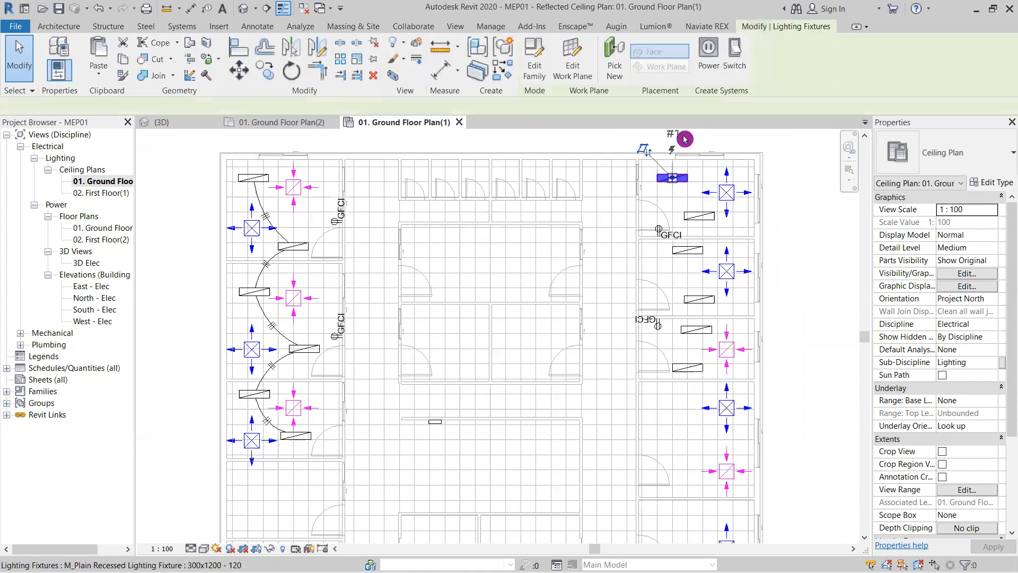
left_click(710, 58)
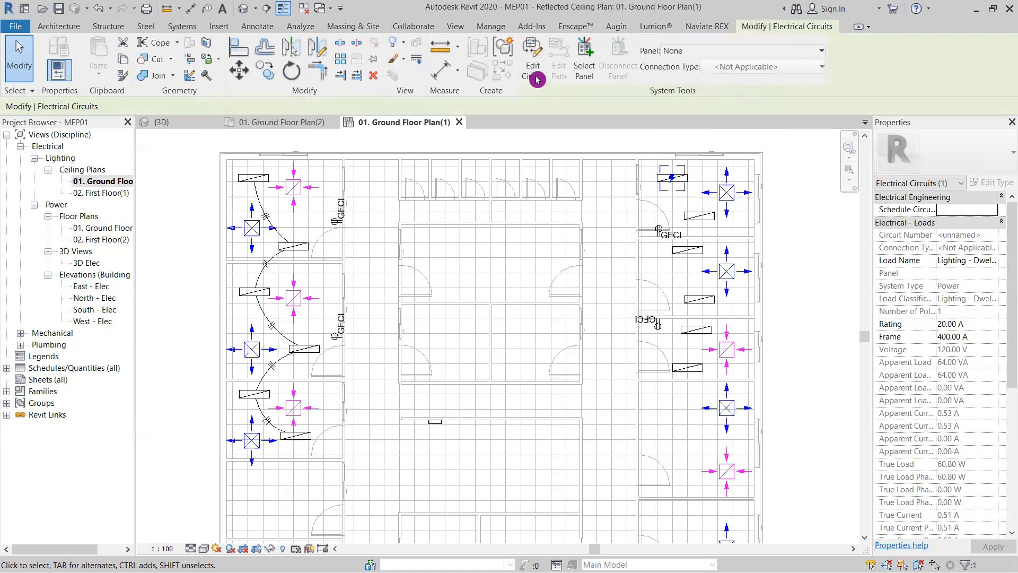
- Edit the circuit to add the other five recessed fixtures in the three northern east-side rooms
left_click(537, 80)
left_click(699, 219)
left_click(688, 251)
left_click(699, 300)
left_click(696, 330)
left_click(689, 369)
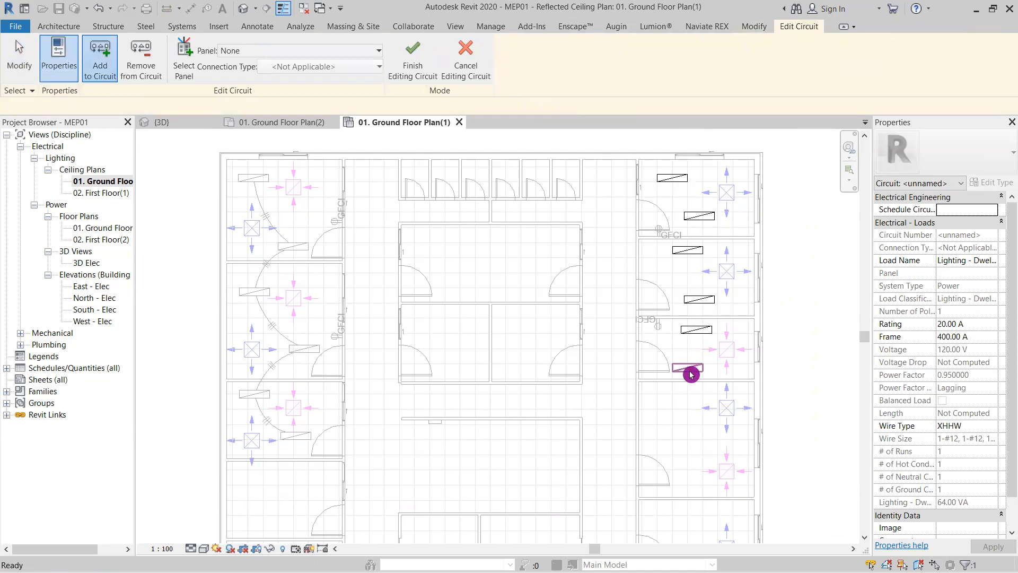
- Try to assign the panel on the central room's north wall to the east-side lighting circuit, and finish editing the circuit
left_click(187, 74)
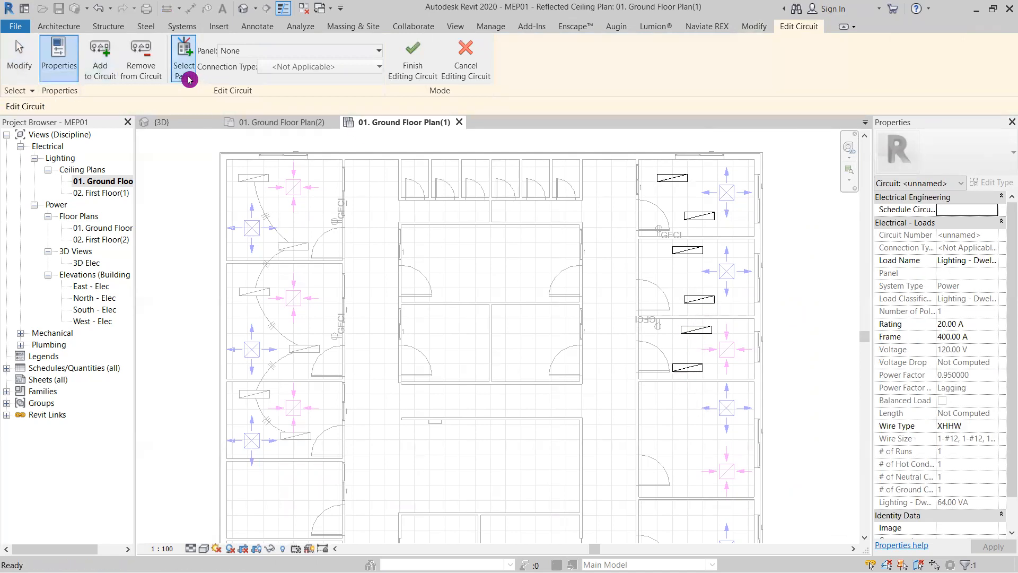
left_click(433, 422)
left_click(413, 68)
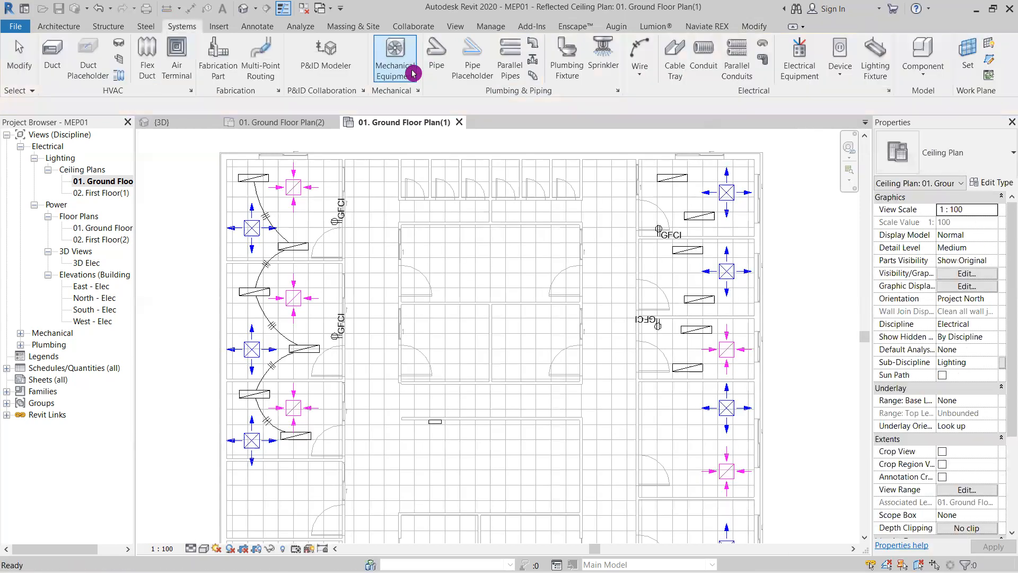
- Generate chamfered wiring for the circuit of the six recessed fixtures in the three northern east-side rooms
left_click(677, 187)
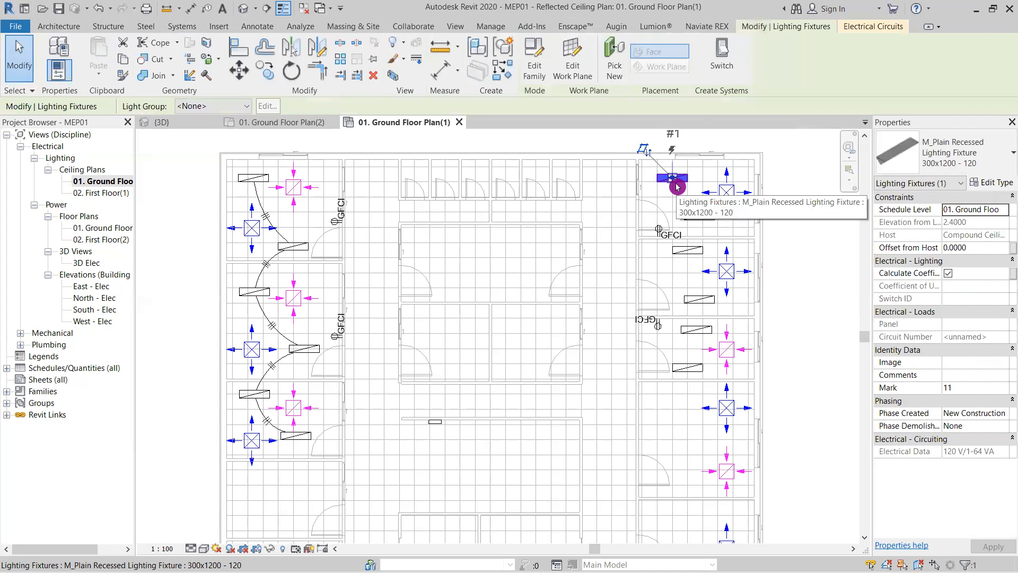
left_click(700, 172)
scroll(700, 171, "up", 5)
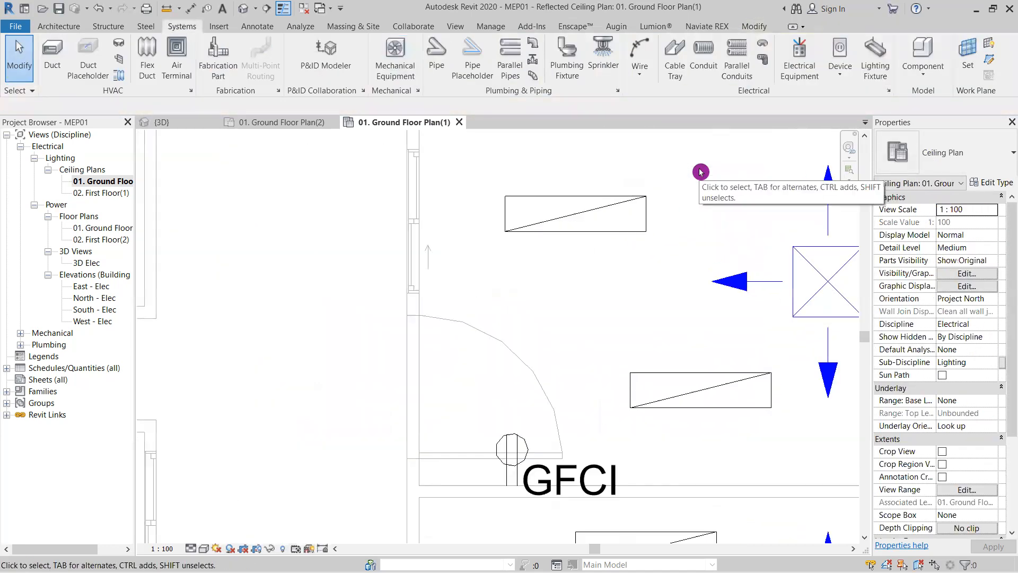
middle_click_drag(700, 172, 657, 238)
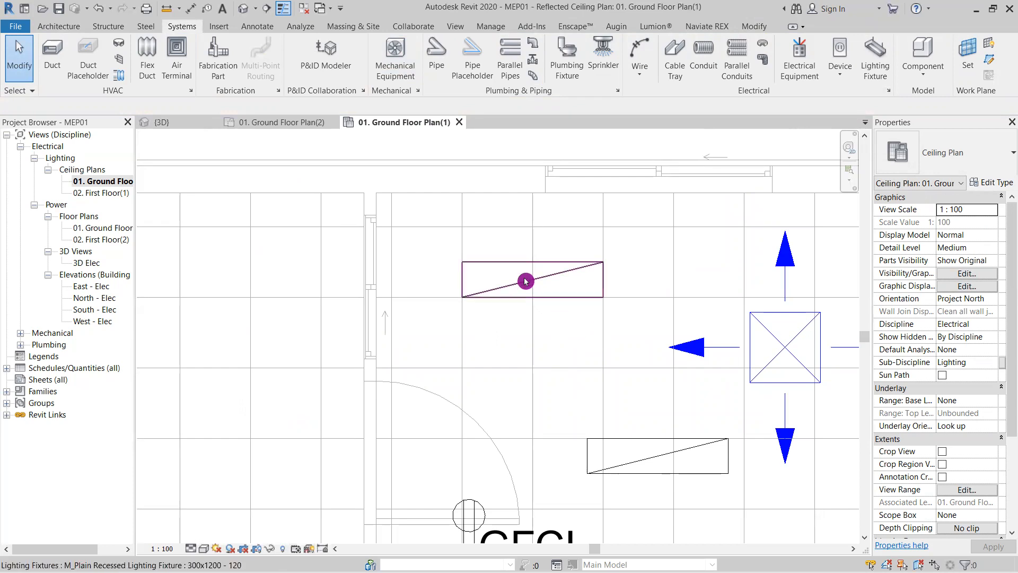
key("Tab")
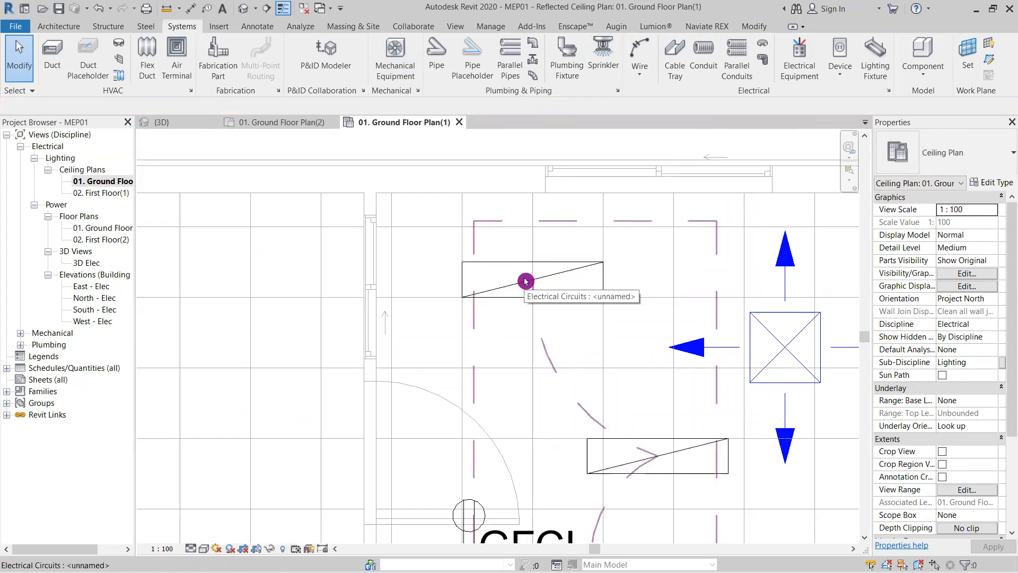
left_click(525, 281)
scroll(627, 382, "down", 2)
scroll(627, 381, "down", 3)
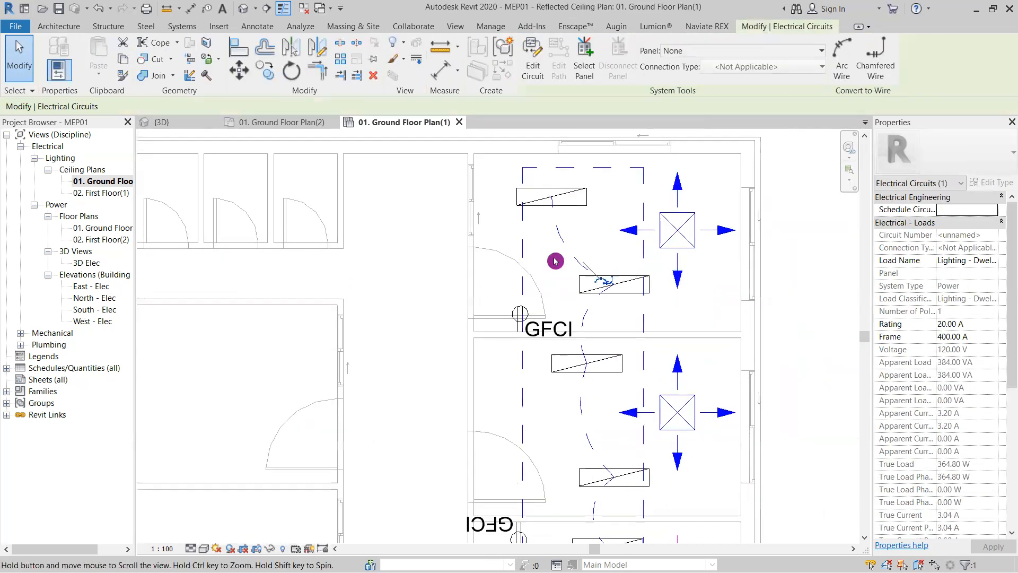
scroll(598, 282, "up", 5)
scroll(621, 286, "up", 1)
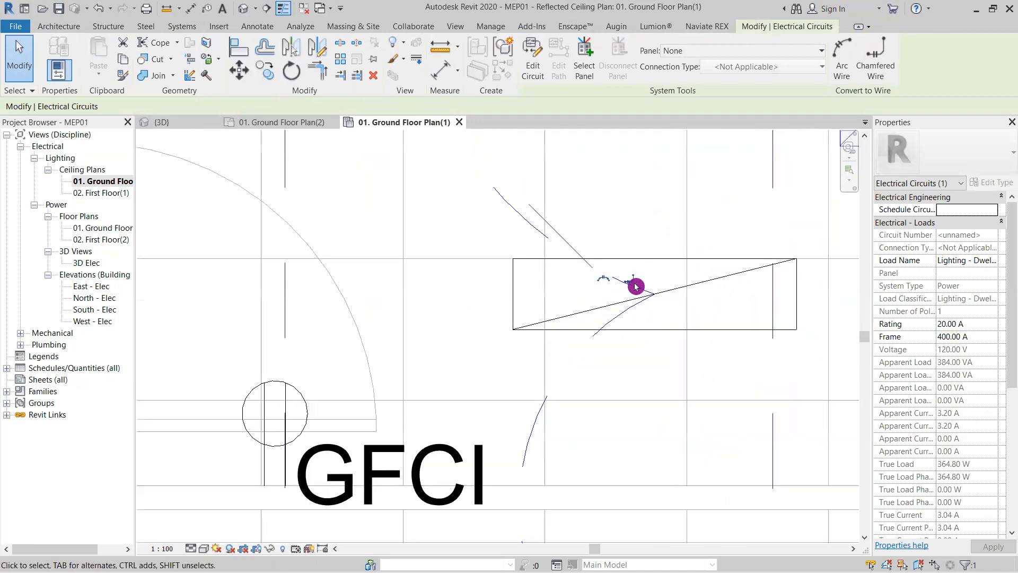
left_click(632, 283)
scroll(649, 321, "down", 5)
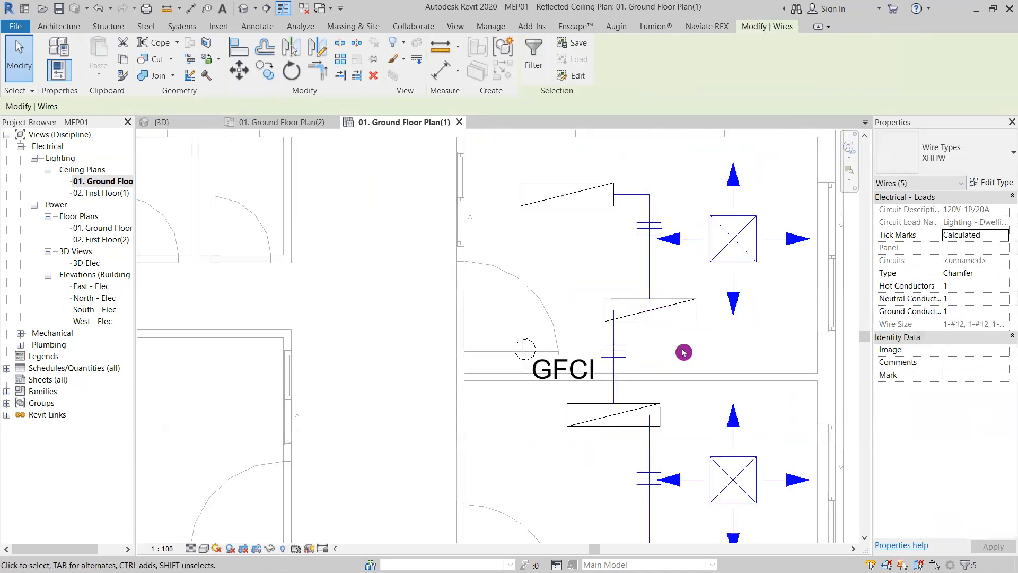
middle_click_drag(681, 355, 764, 316)
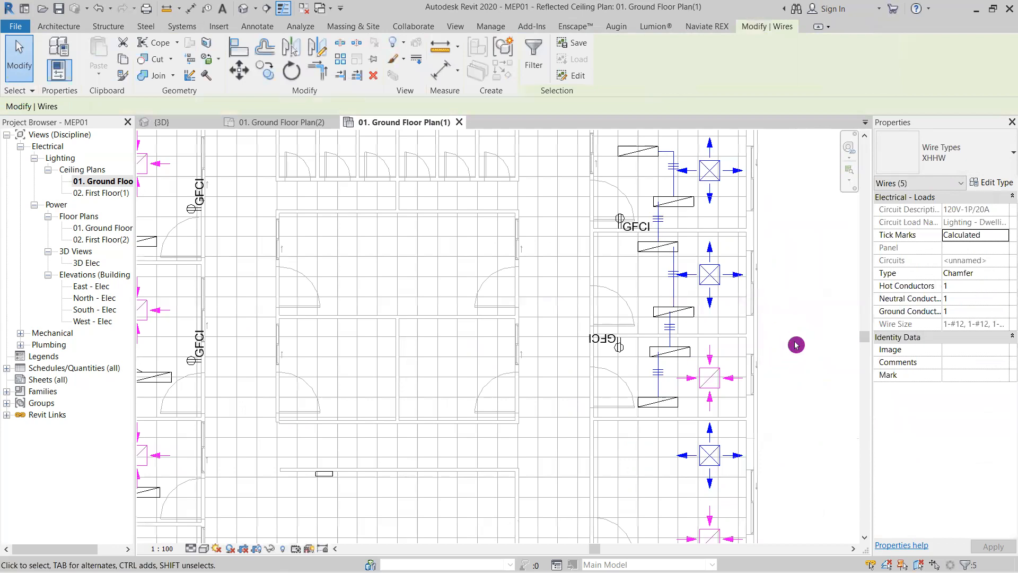
key("Escape")
scroll(799, 341, "down", 2)
scroll(458, 296, "up", 3)
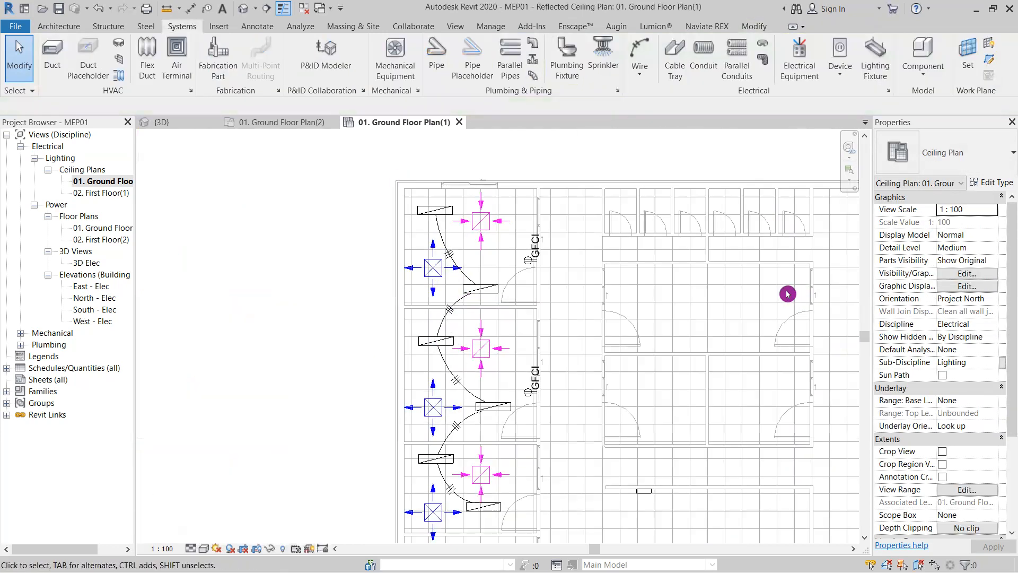
middle_click_drag(786, 291, 411, 259)
middle_click_drag(629, 269, 617, 272)
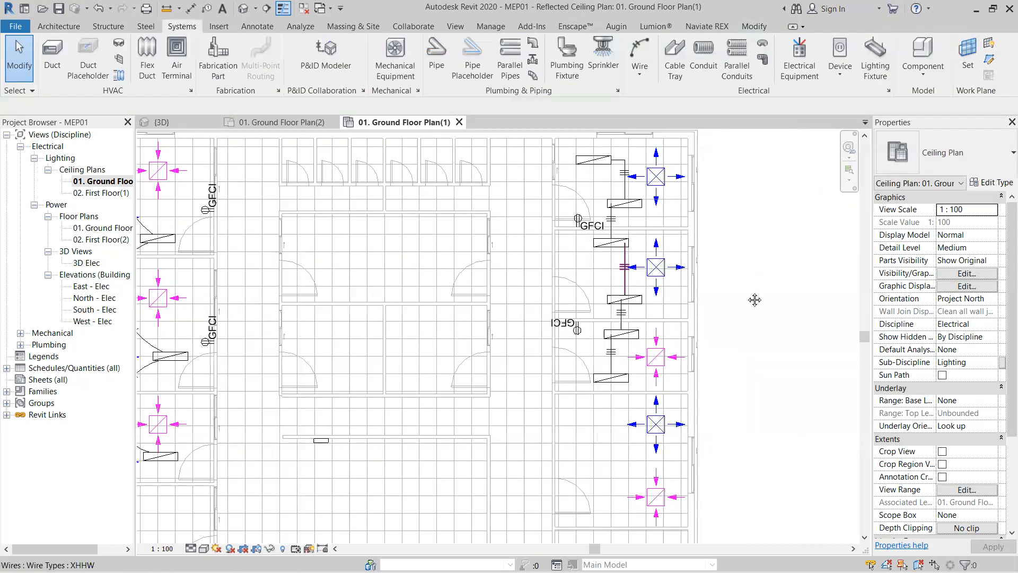
scroll(755, 299, "down", 2)
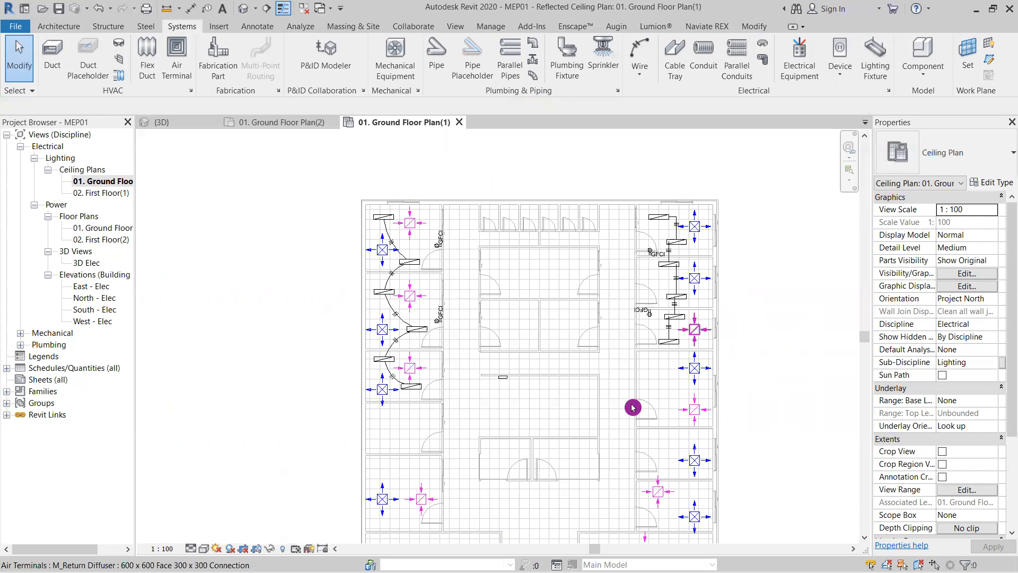
middle_click_drag(766, 350, 771, 371)
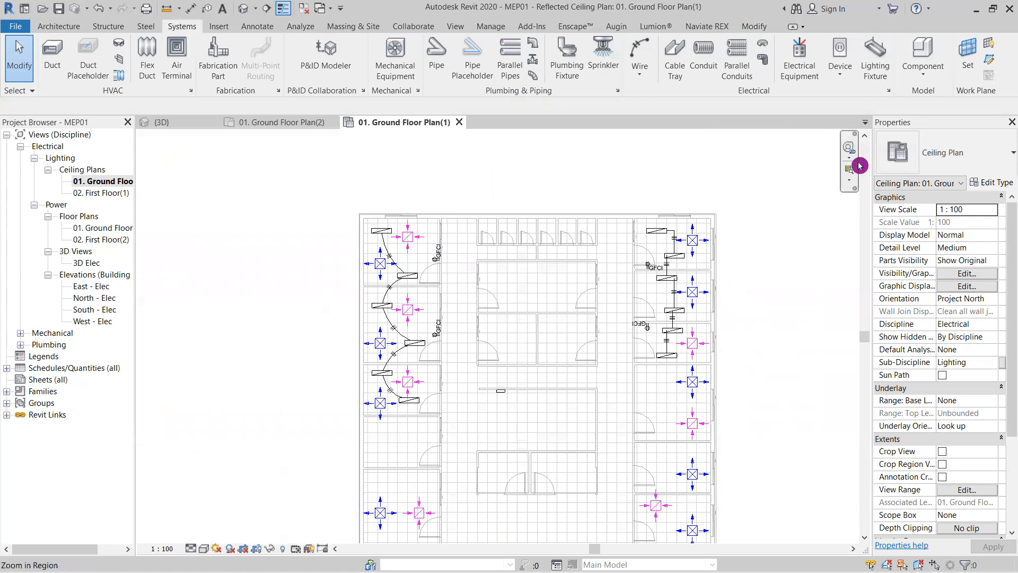
- Place two M_Lighting Switches devices of type Door on the south wall beside the northwest corner room's door
left_click(837, 81)
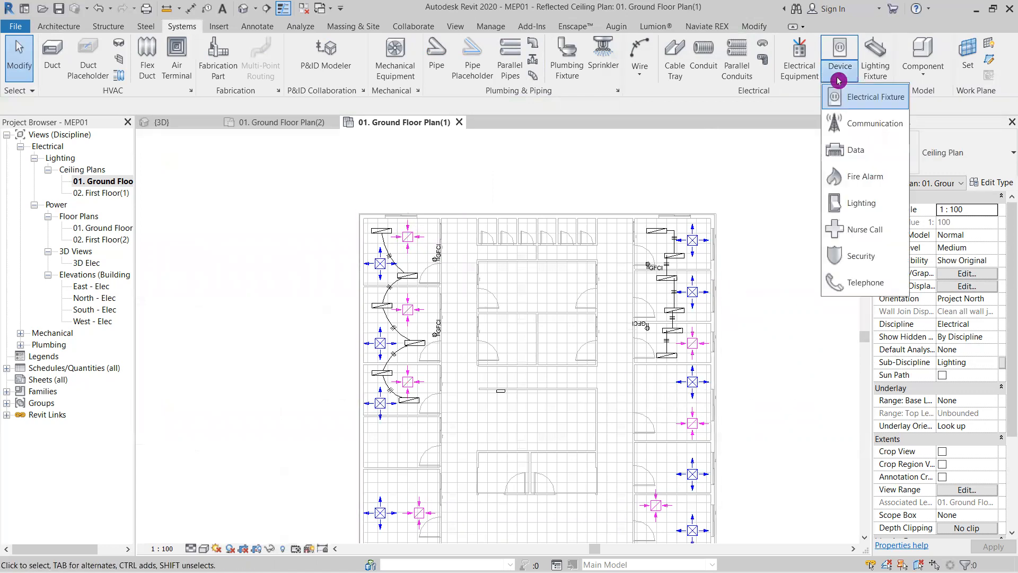
left_click(872, 206)
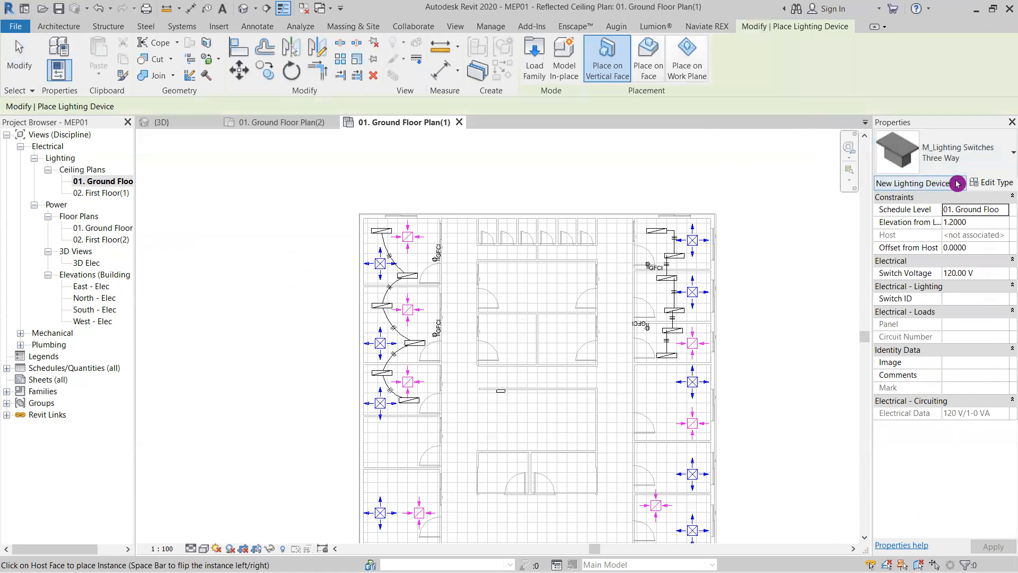
left_click(956, 166)
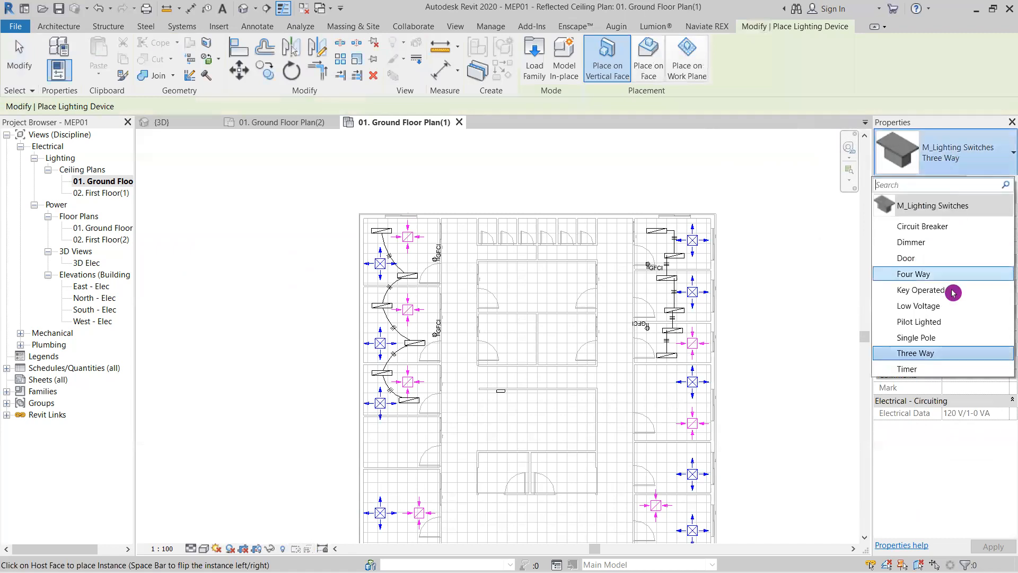
left_click(936, 264)
scroll(407, 245, "up", 5)
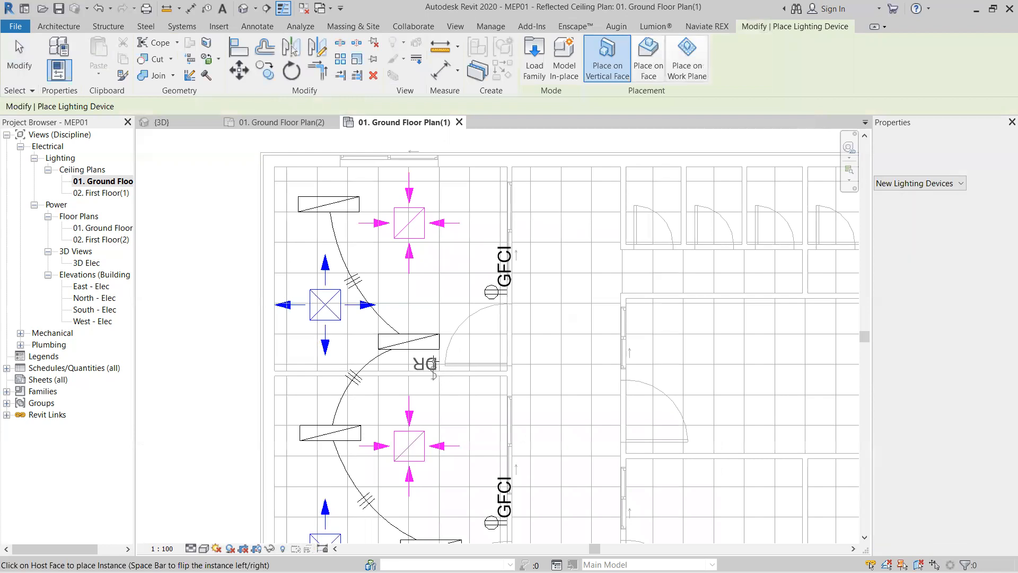
scroll(444, 349, "up", 2)
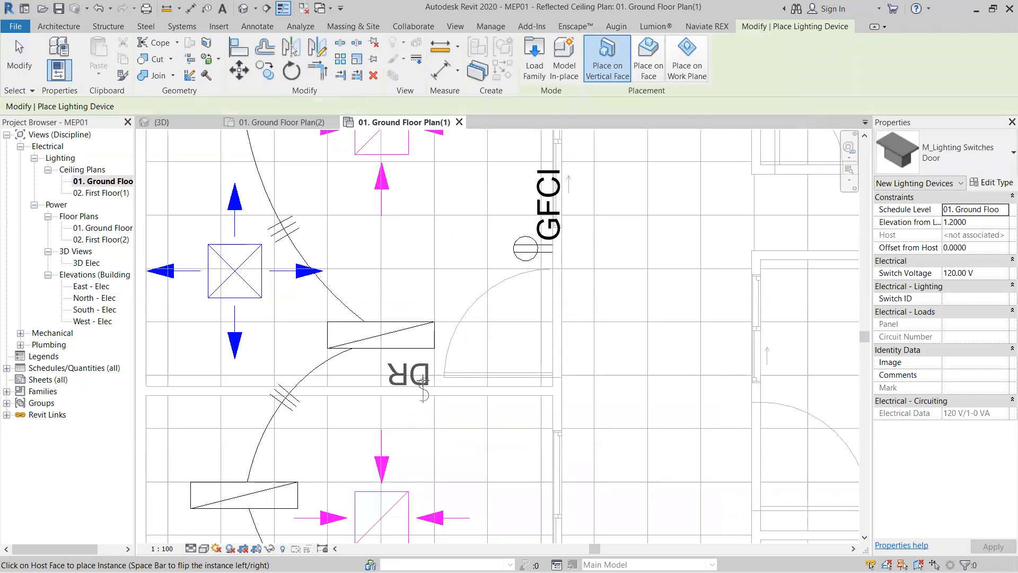
scroll(419, 403, "down", 2)
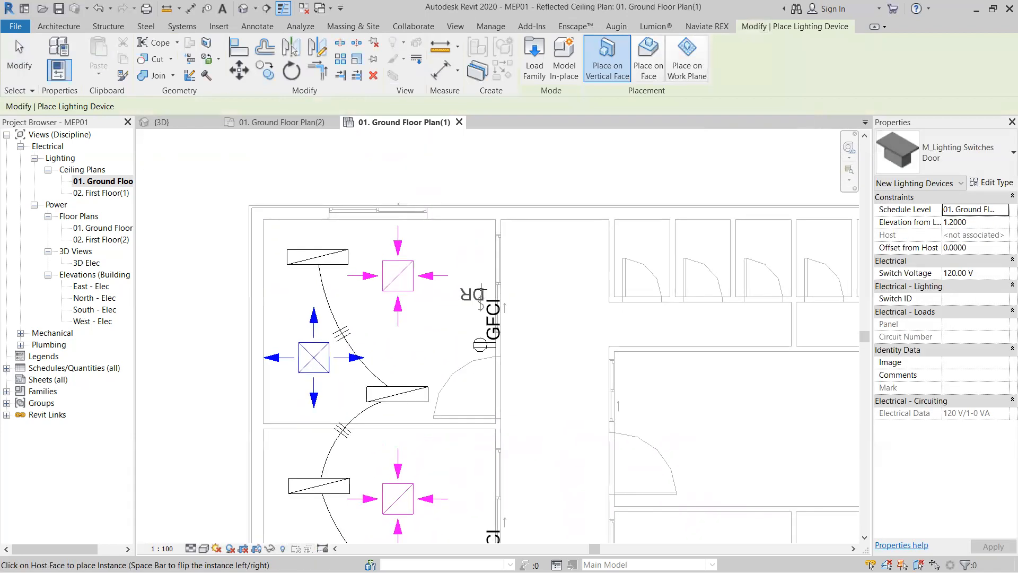
scroll(481, 291, "up", 2)
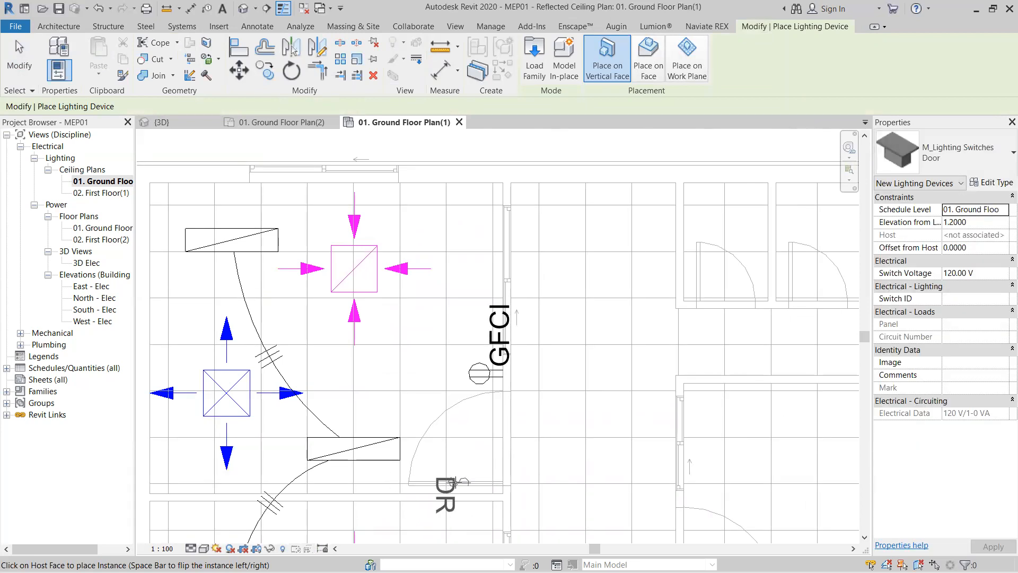
scroll(403, 483, "up", 2)
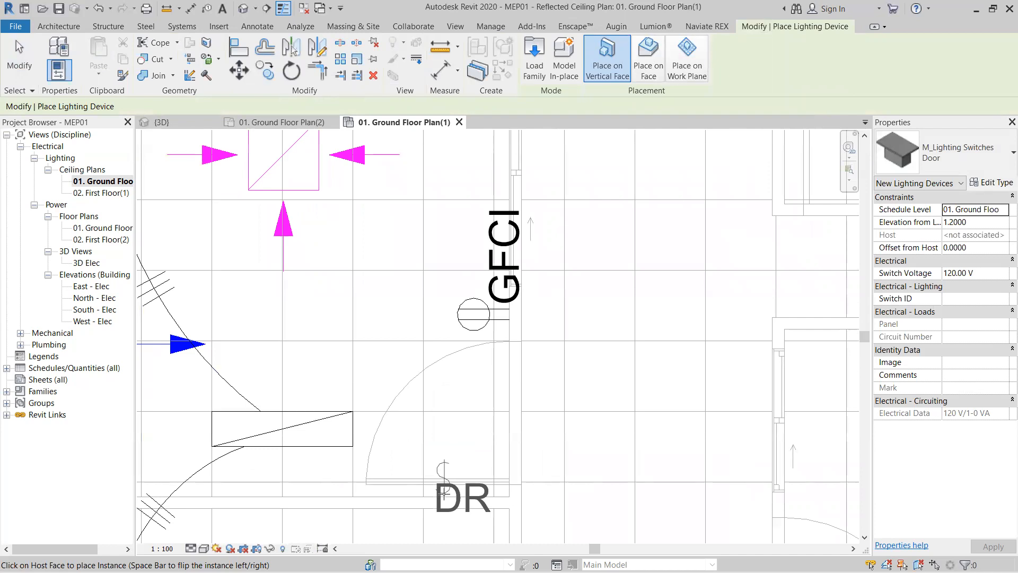
left_click(445, 493)
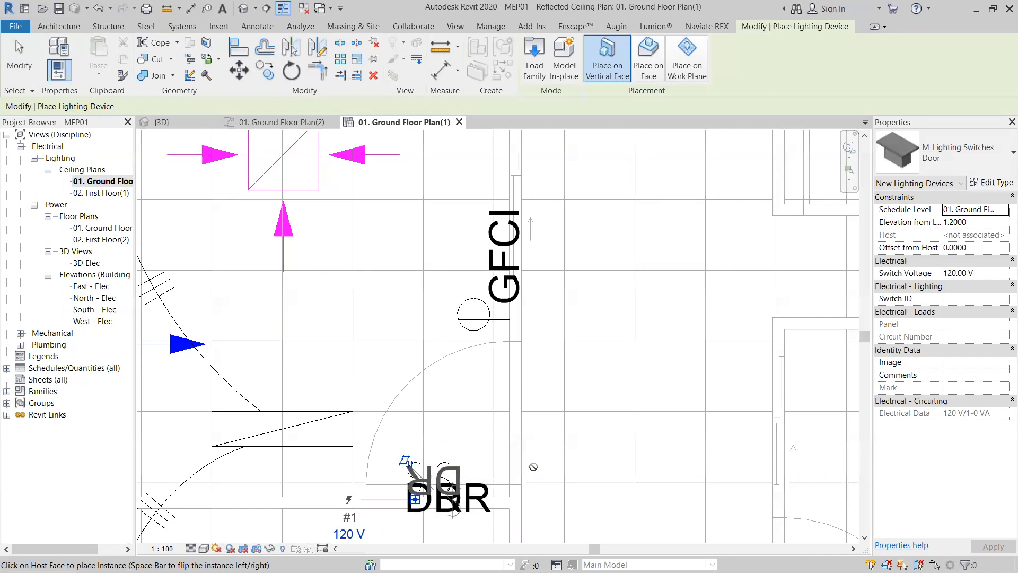
- Place two more Door lighting switches on the south wall beside the door of the second west-side room, and finish placing
scroll(538, 468, "down", 2)
middle_click_drag(538, 468, 476, 333)
scroll(543, 380, "down", 3)
middle_click_drag(541, 377, 473, 276)
scroll(419, 415, "up", 3)
scroll(420, 416, "up", 1)
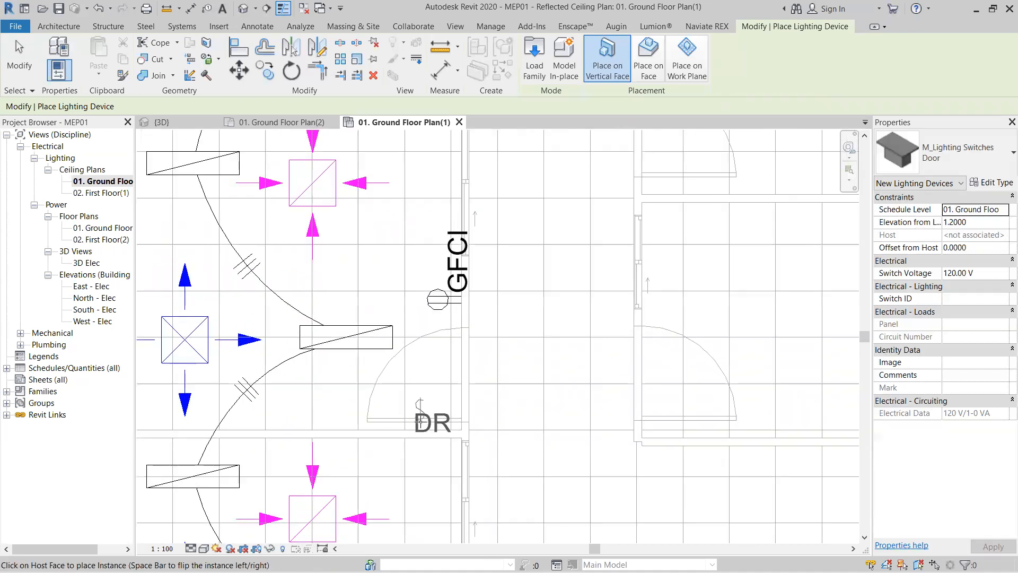
left_click(405, 422)
key("space")
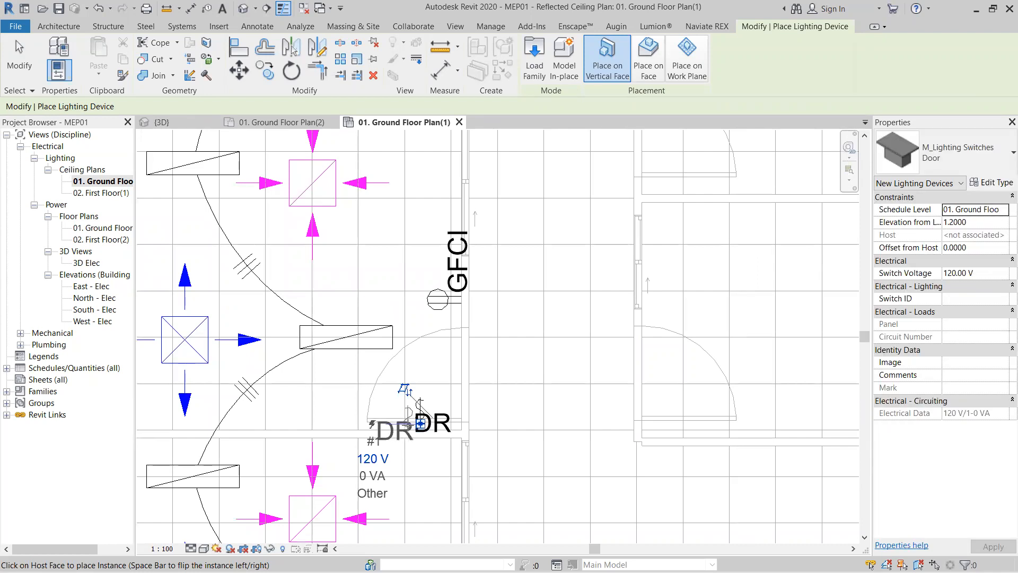
left_click(418, 423)
scroll(466, 318, "down", 4)
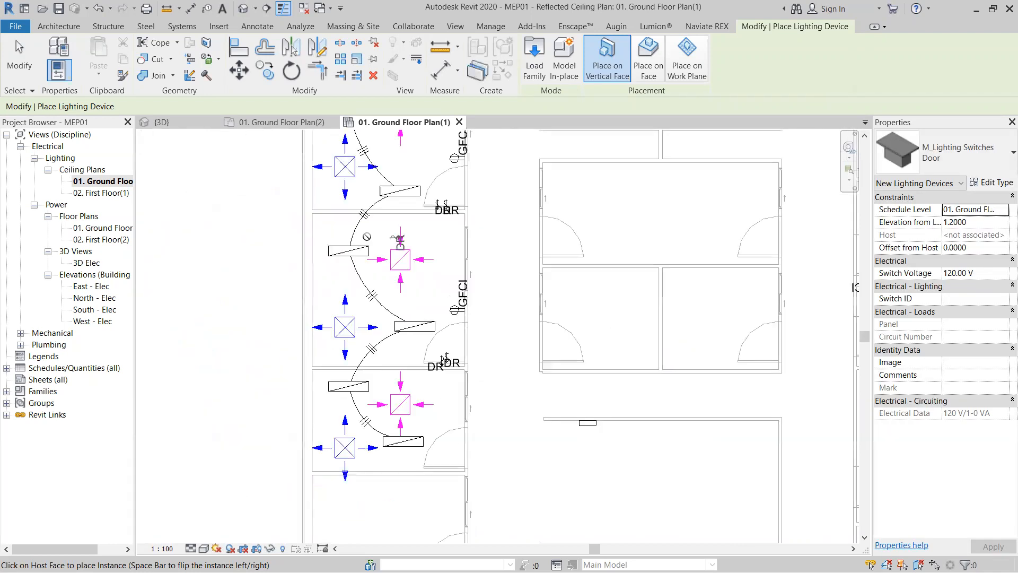
scroll(492, 260, "down", 1)
middle_click_drag(493, 261, 447, 284)
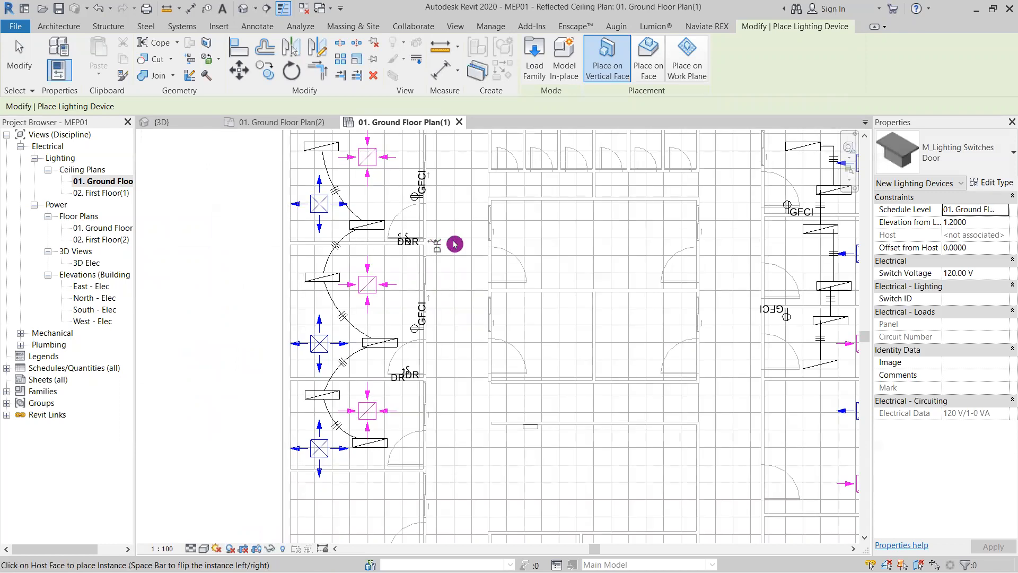
key("Escape")
key("Escape")
- Close the {3D} view, inspect the placed switches and fixtures in the 3D Elec view, and return to the ground floor ceiling plan
scroll(396, 289, "up", 4)
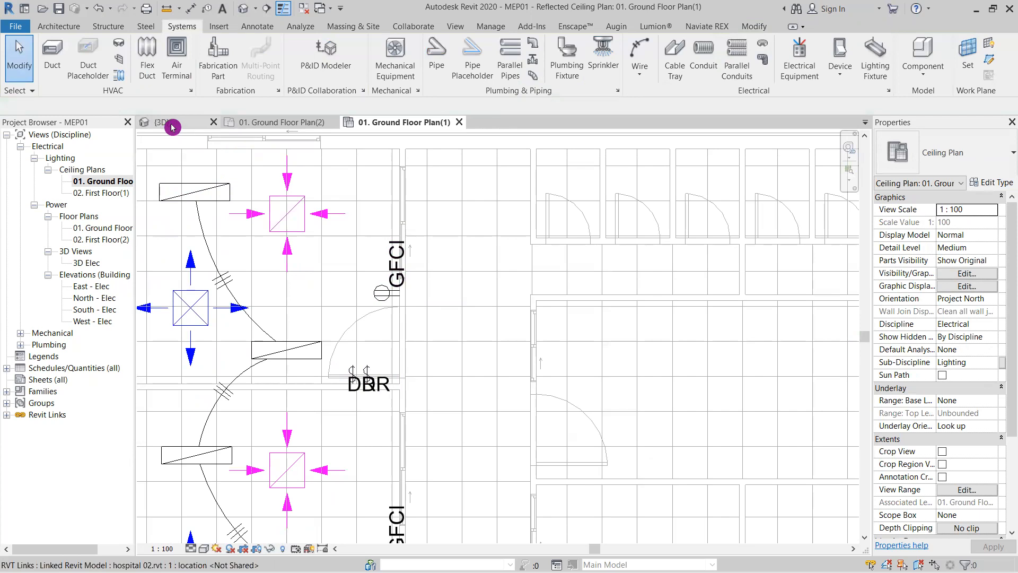
left_click(214, 122)
double_click(103, 263)
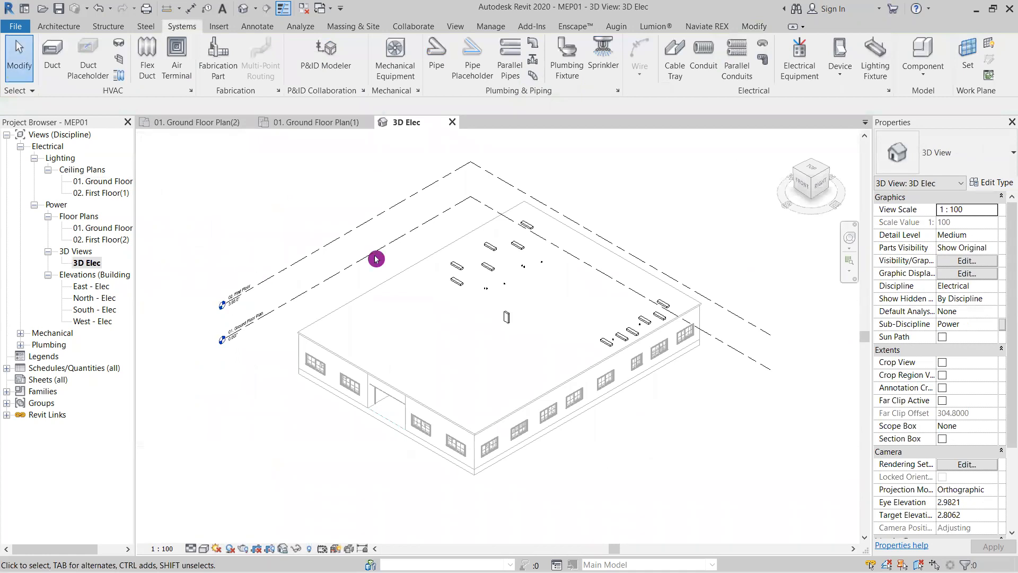
scroll(502, 294, "up", 3)
scroll(427, 299, "up", 1)
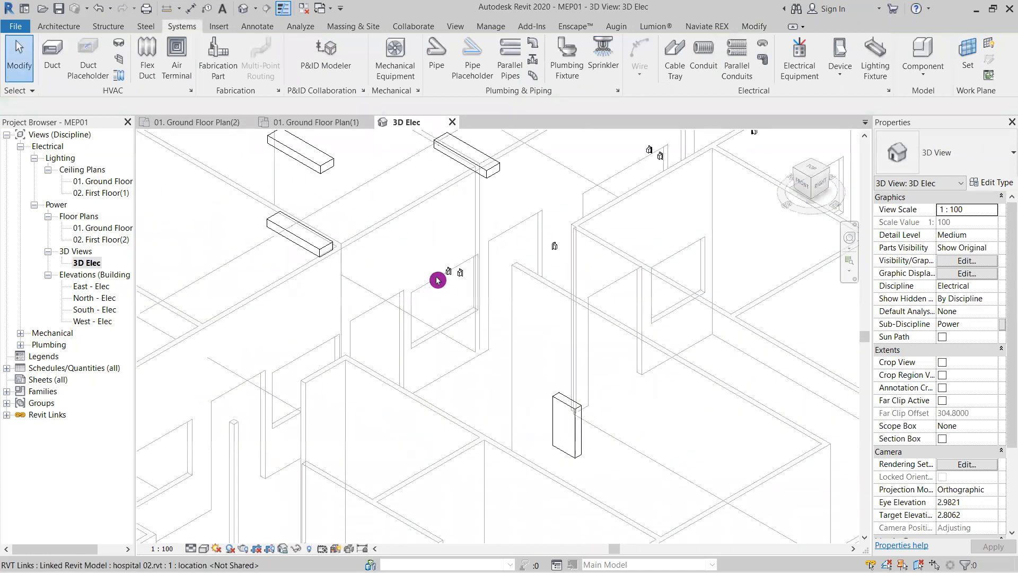
middle_click_drag(392, 349, 725, 227, "shift")
scroll(250, 410, "down", 1)
middle_click_drag(249, 410, 399, 423)
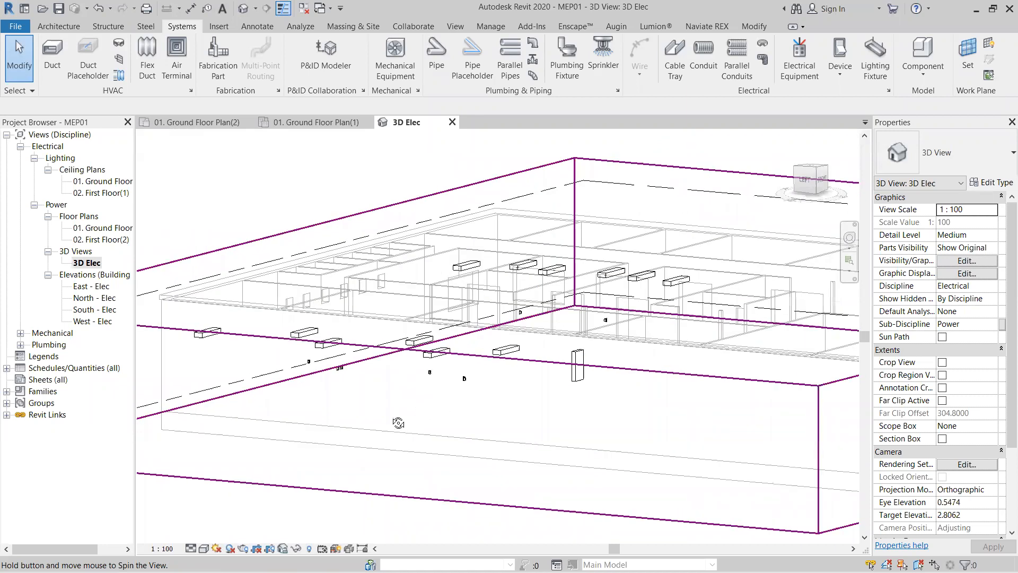
left_click(187, 127)
left_click(318, 125)
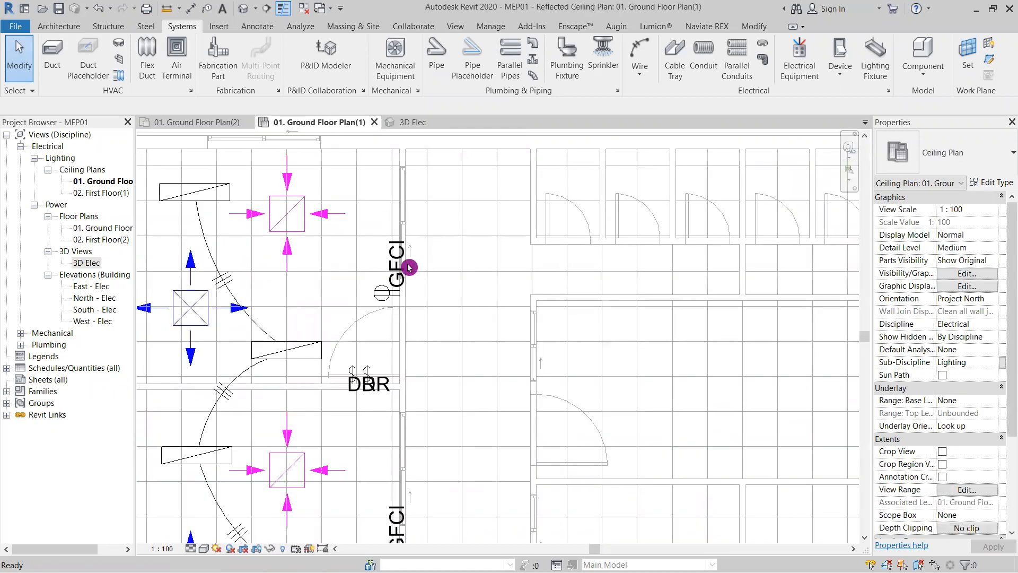
- Use Create Similar on an existing Door switch to place one beside the door of the third west-side room
scroll(424, 281, "down", 3)
scroll(371, 293, "up", 2)
scroll(339, 292, "up", 2)
scroll(331, 290, "up", 1)
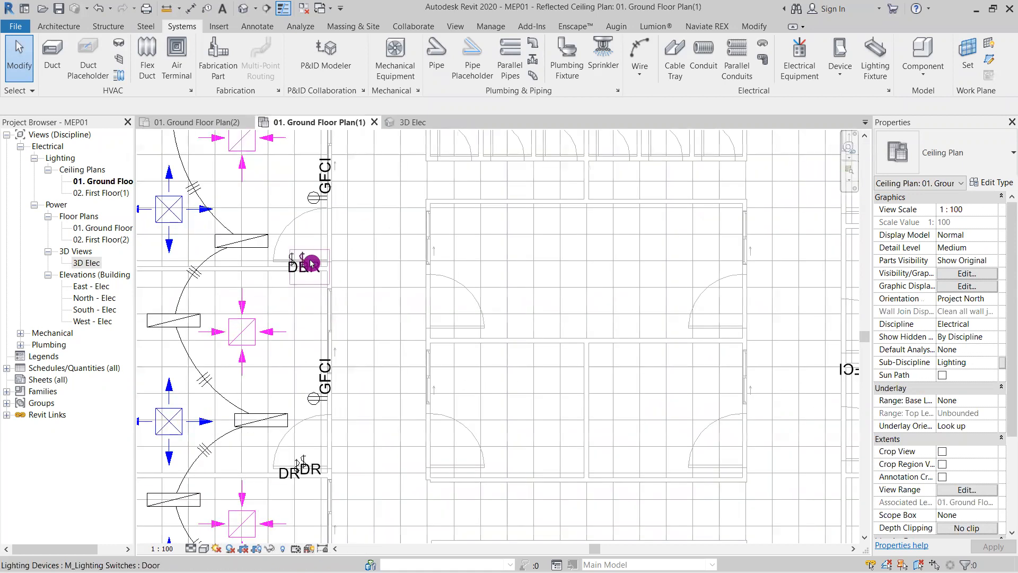
left_click(305, 264)
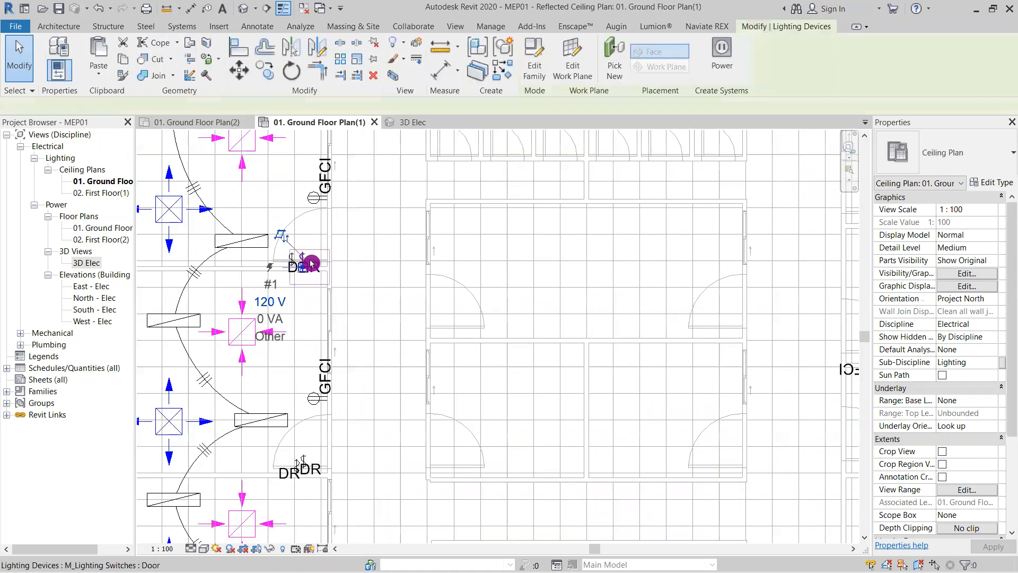
left_click(503, 70)
middle_click_drag(354, 442, 362, 387)
middle_click_drag(408, 423, 376, 158)
scroll(298, 408, "up", 4)
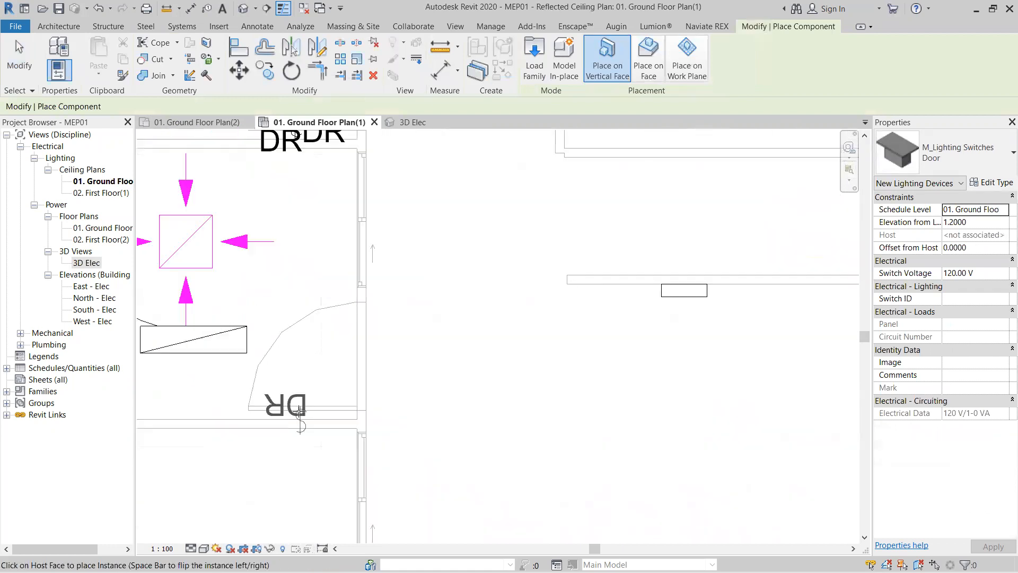
left_click(298, 408)
- Place a Door lighting switch on the south wall of each of the three northern east-side rooms, and finish placing
scroll(297, 405, "down", 5)
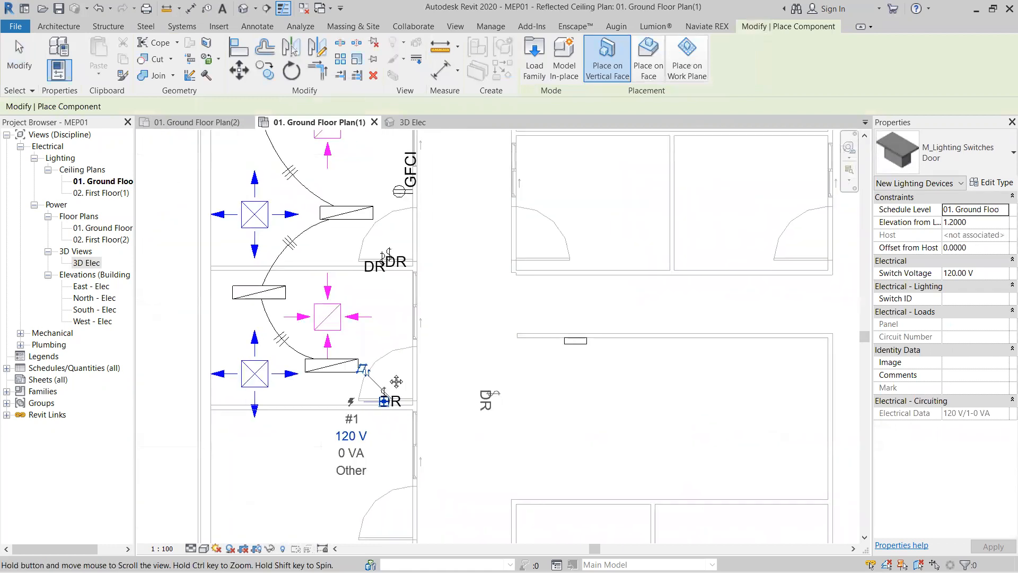
middle_click_drag(528, 352, 324, 483)
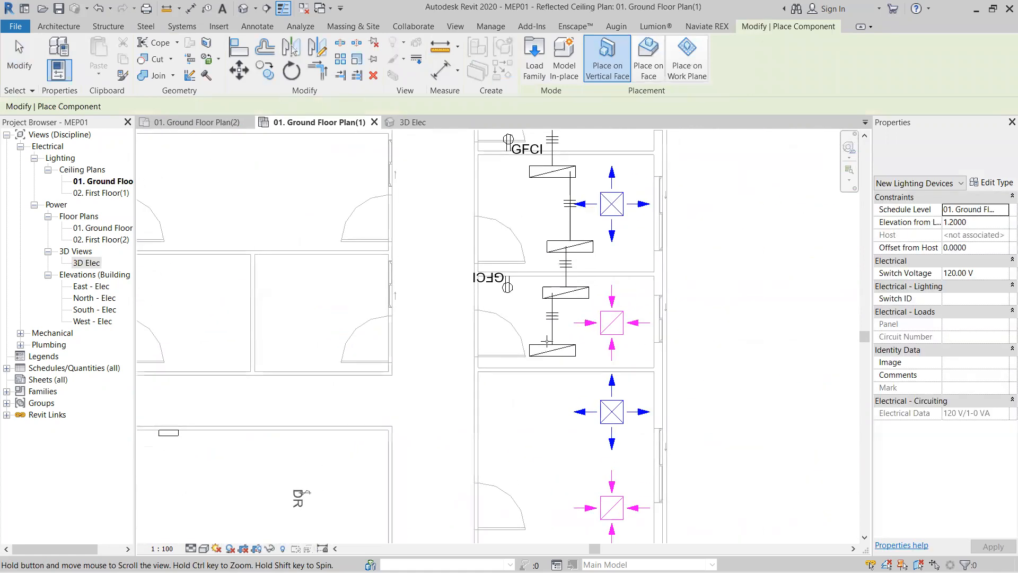
scroll(547, 340, "up", 5)
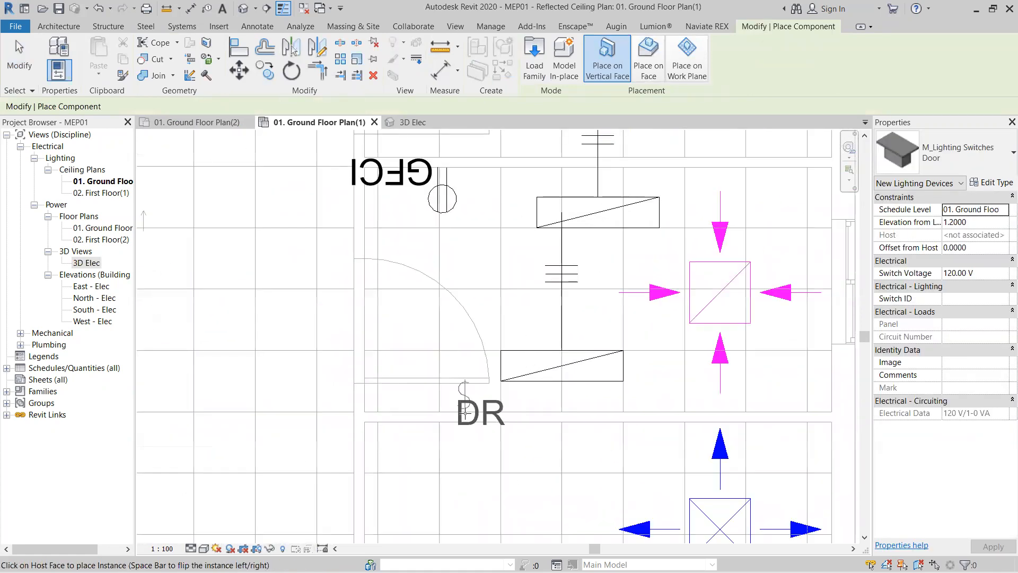
scroll(480, 305, "down", 2)
middle_click_drag(486, 229, 484, 409)
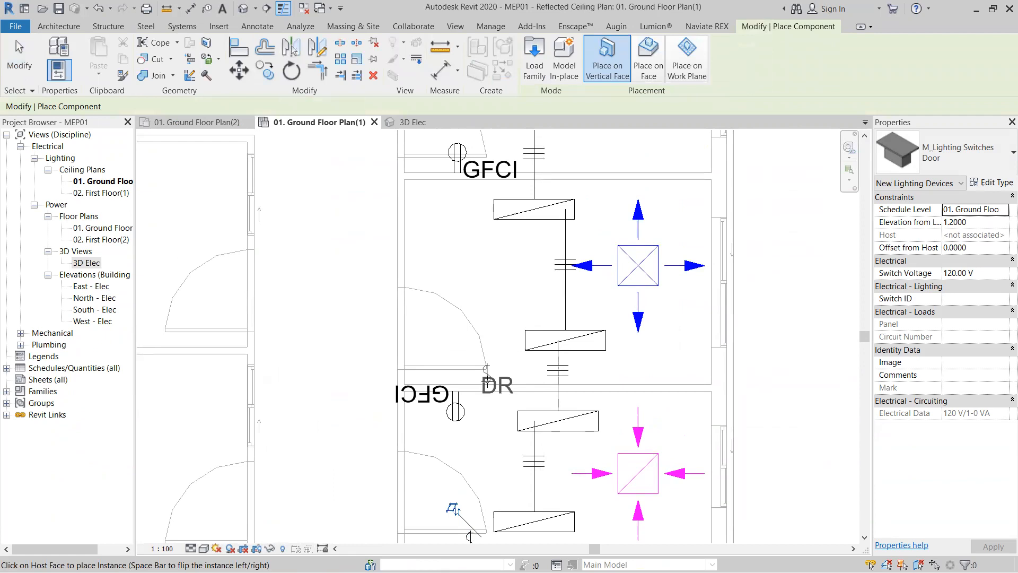
left_click(487, 381)
middle_click_drag(488, 262, 491, 430)
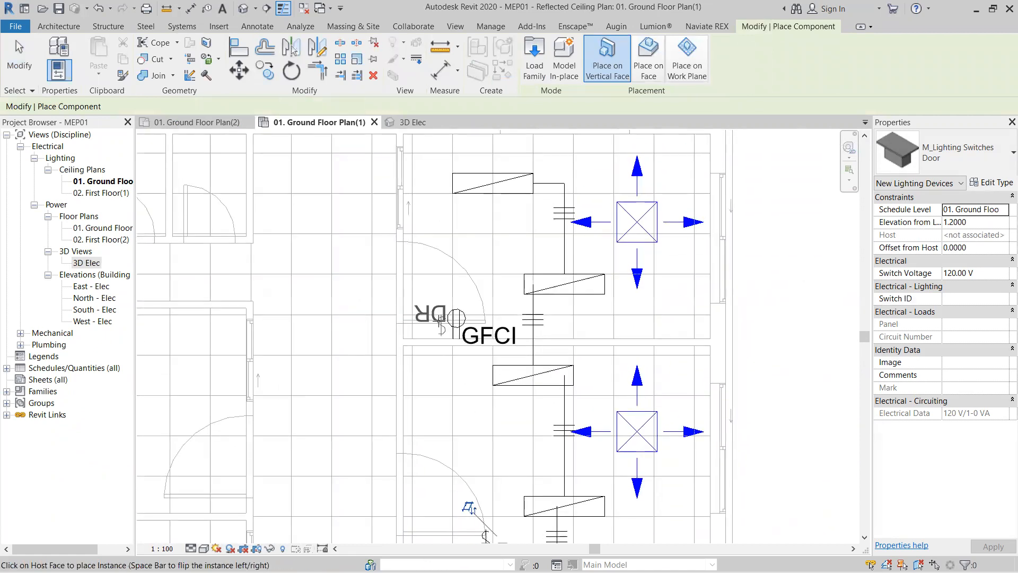
left_click(432, 337)
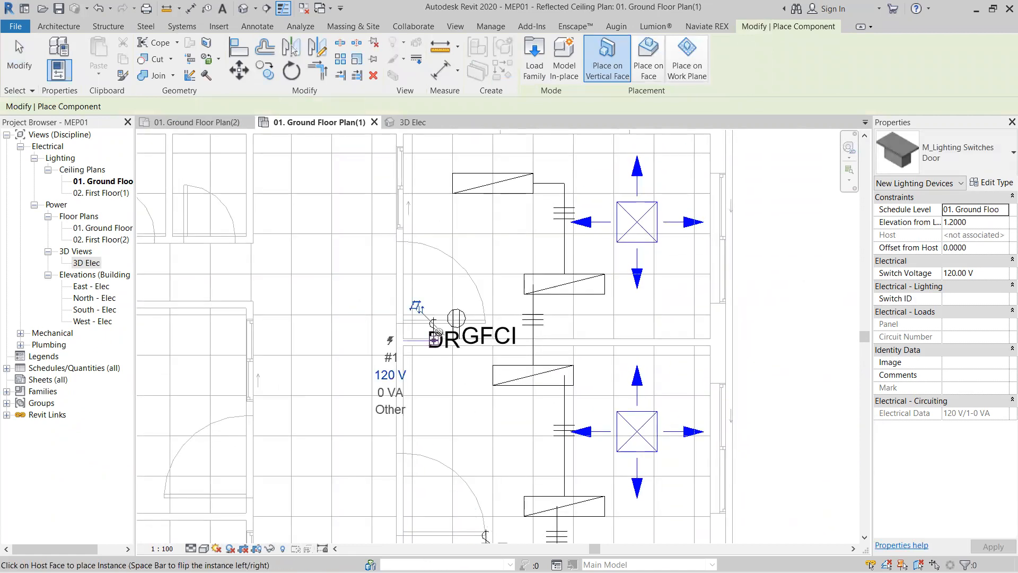
key("Escape")
- Review the switch layout on both sides of the ceiling plan and inspect one of the northwest corner room's door switches
scroll(533, 315, "down", 1)
scroll(413, 345, "down", 3)
middle_click_drag(477, 329, 642, 286)
scroll(531, 307, "down", 3)
middle_click_drag(424, 331, 486, 254)
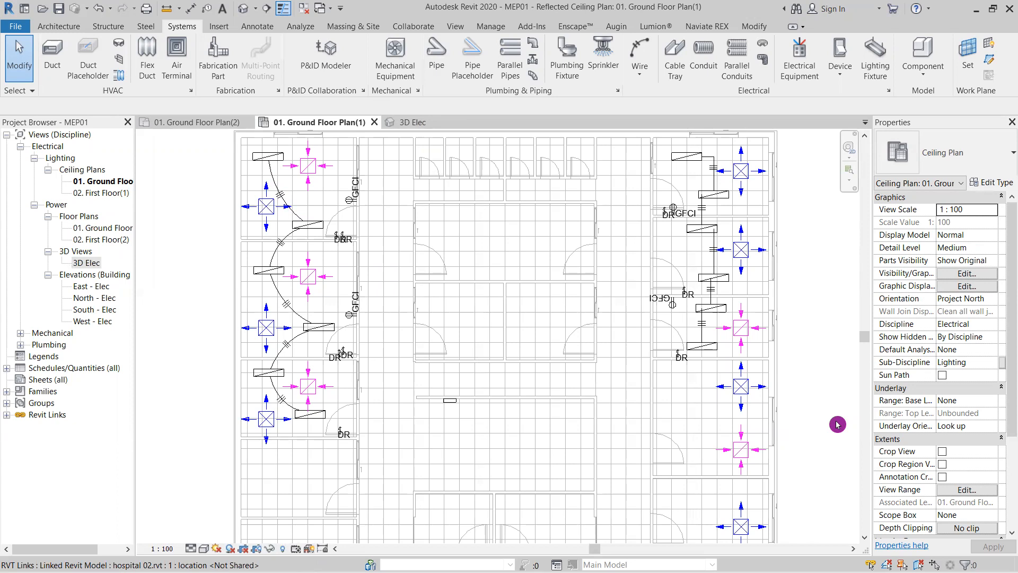
scroll(467, 348, "down", 2)
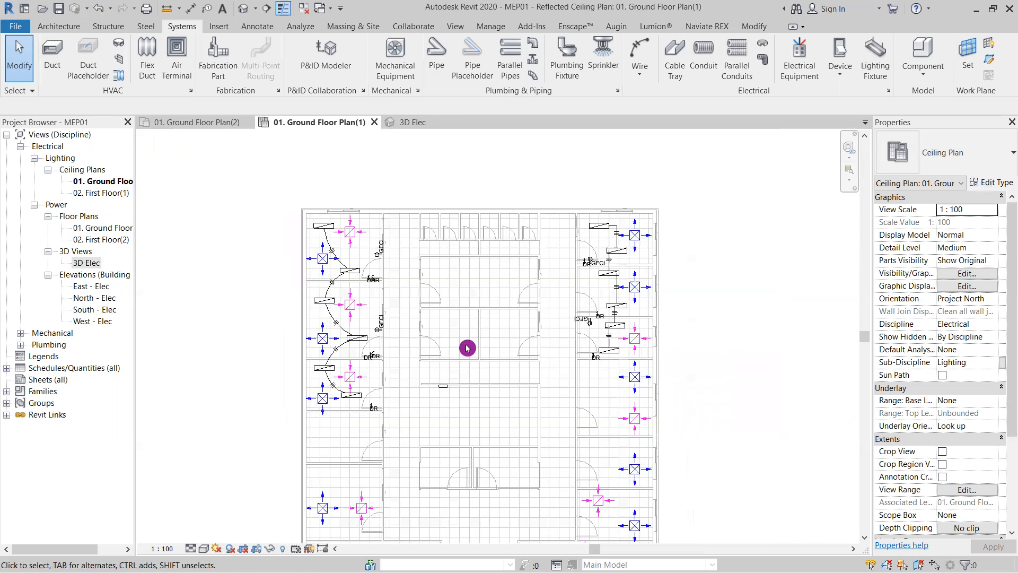
middle_click_drag(469, 337, 510, 314)
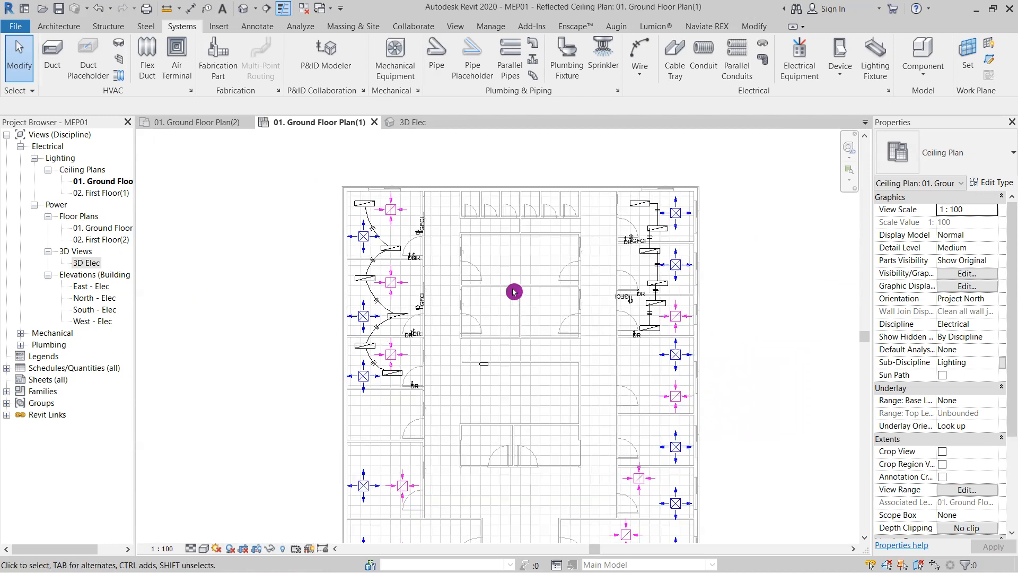
scroll(405, 307, "up", 2)
middle_click_drag(438, 287, 454, 340)
scroll(444, 311, "up", 4)
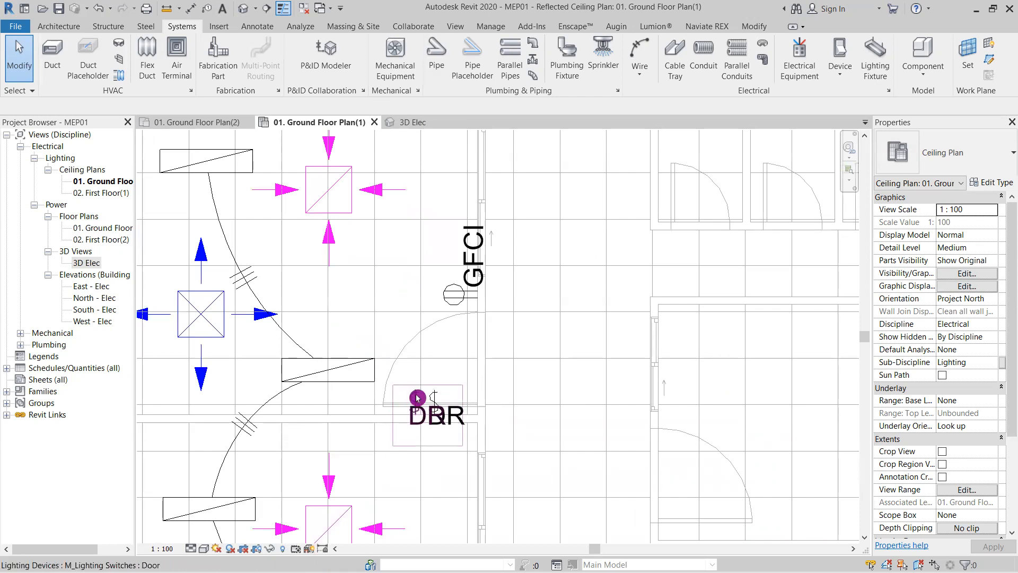
left_click(417, 398)
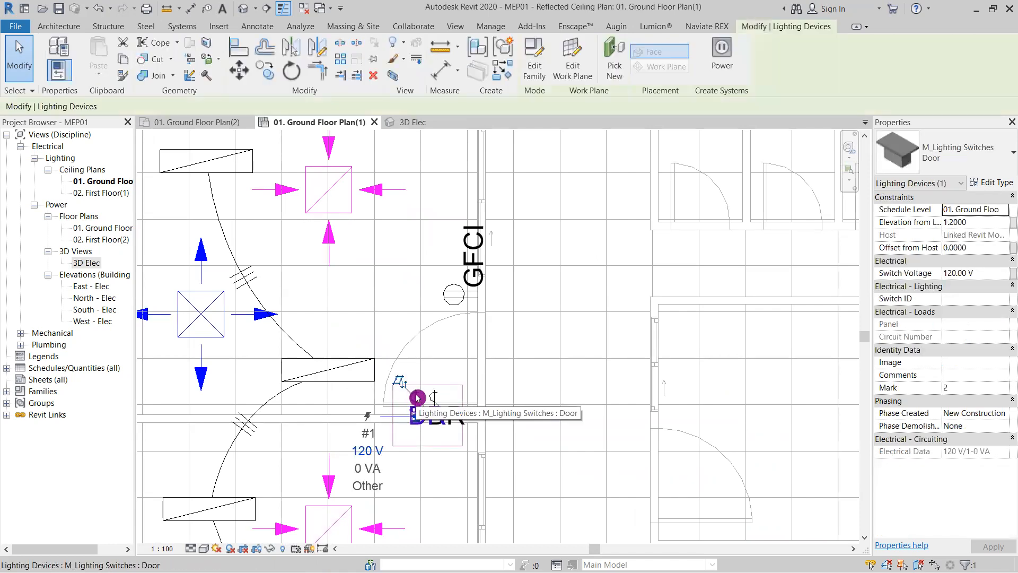
left_click(400, 296)
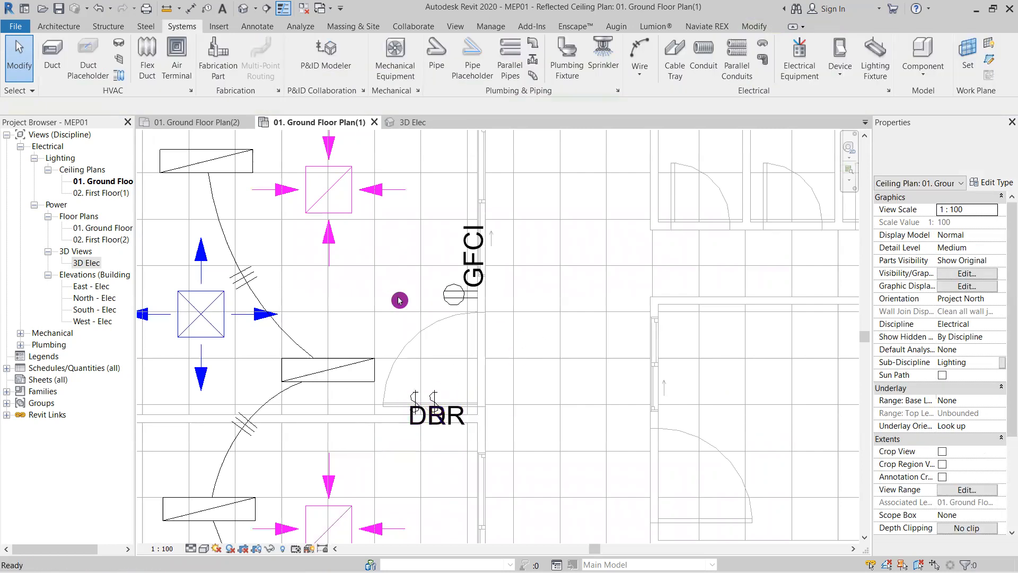
- Create a switch system for the northern recessed fixture in the northwest corner room and assign the Door switch nearer the door hinge
middle_click_drag(302, 234, 327, 333)
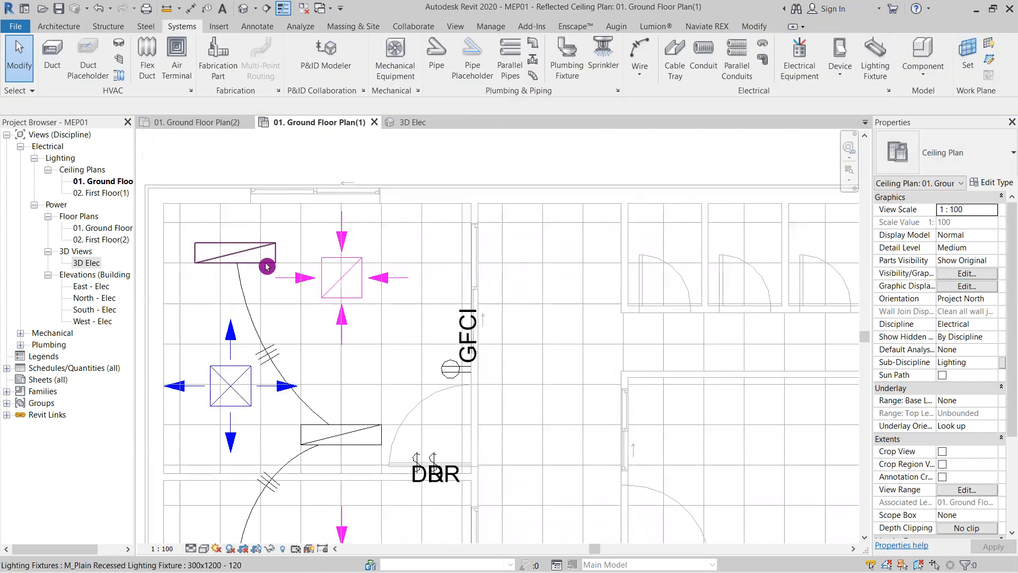
left_click(267, 256)
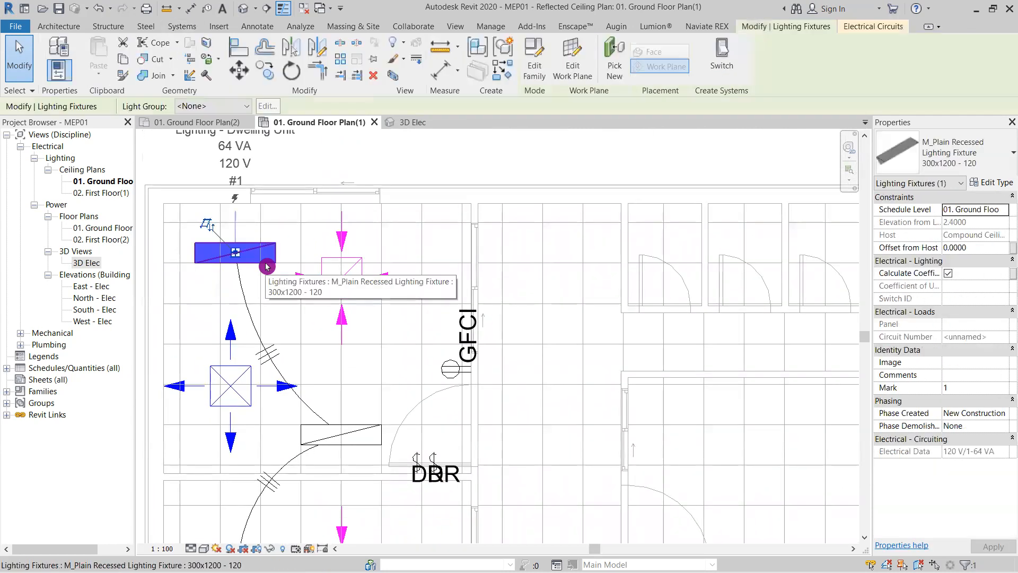
left_click(724, 72)
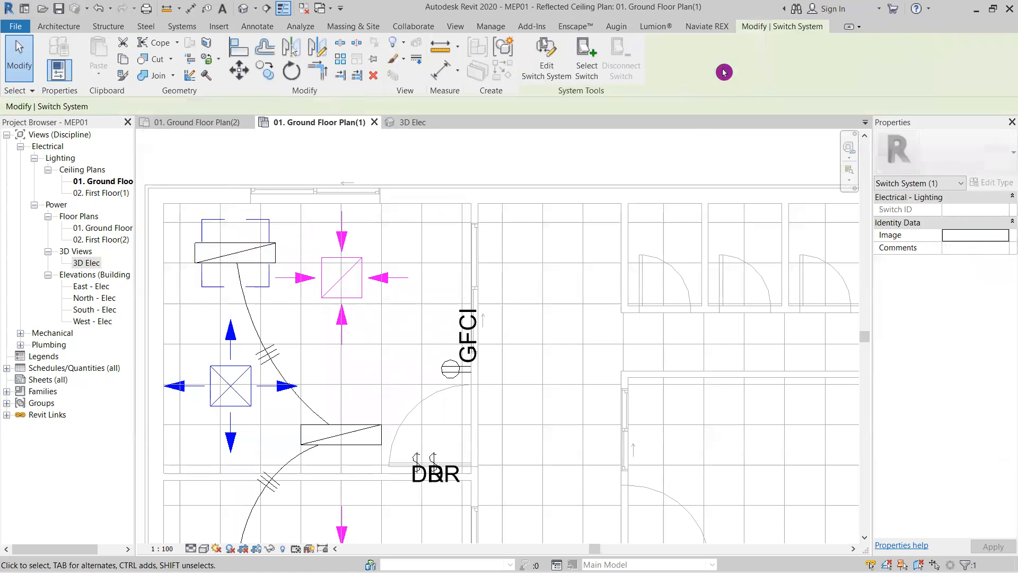
left_click(588, 74)
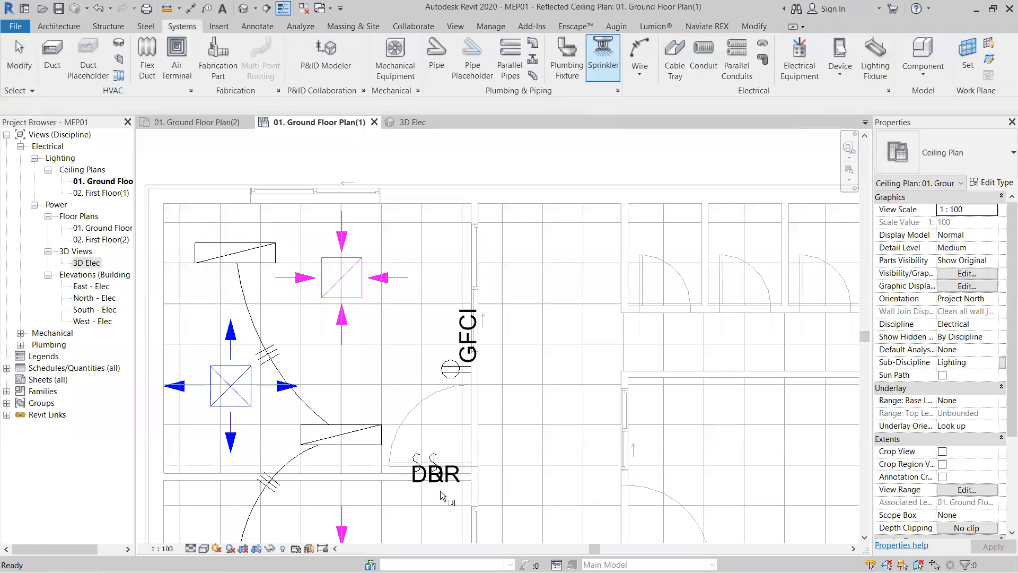
scroll(441, 496, "up", 2)
left_click(434, 439)
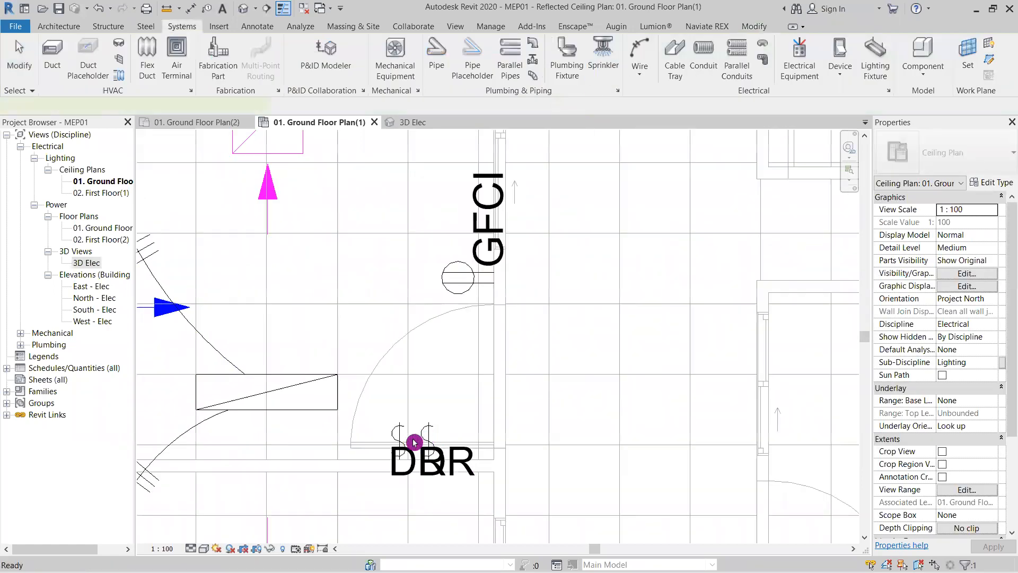
- Inspect the northwest room's two Door switches and trace the switch system linking the nearer one to its fixture
left_click(414, 442)
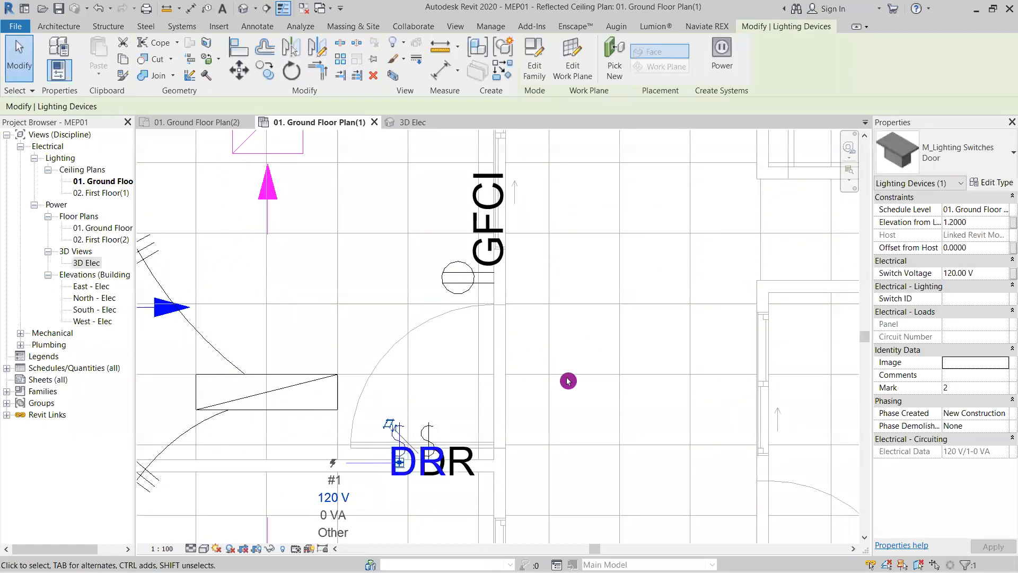
left_click(609, 293)
scroll(423, 347, "down", 3)
middle_click_drag(430, 357, 433, 366)
scroll(445, 390, "up", 1)
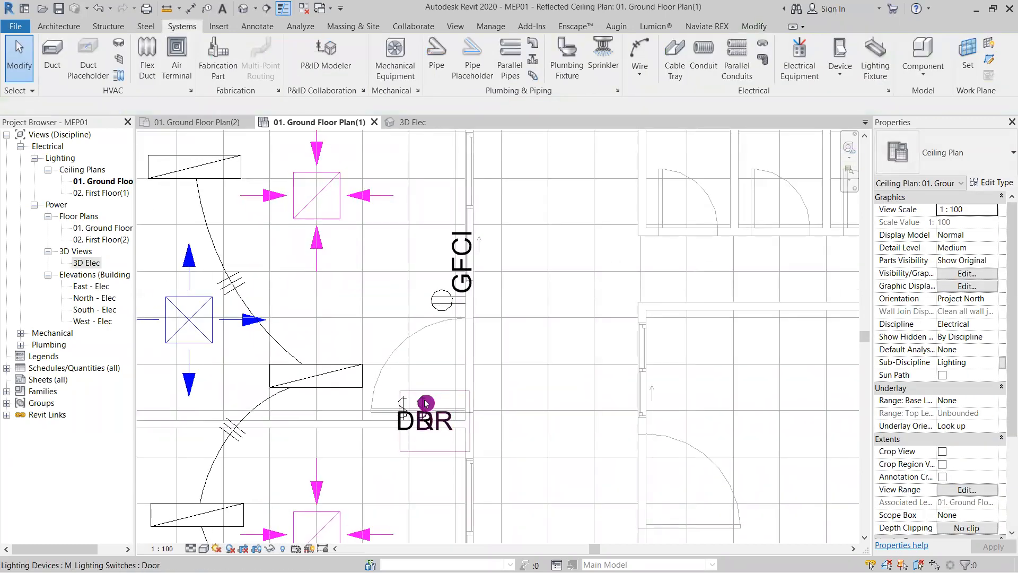
left_click(426, 403)
key("Escape")
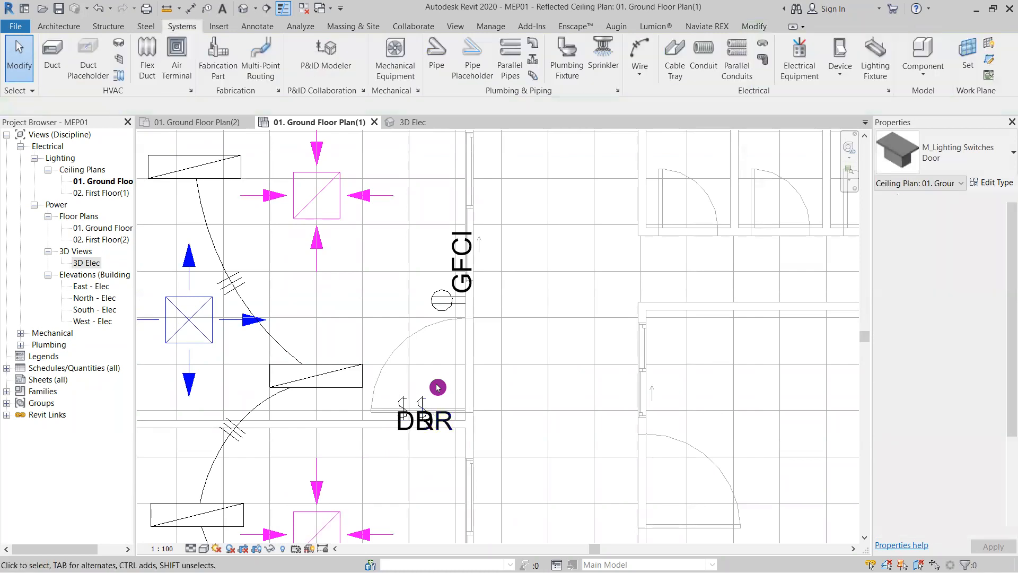
scroll(432, 390, "up", 2)
scroll(448, 358, "up", 1)
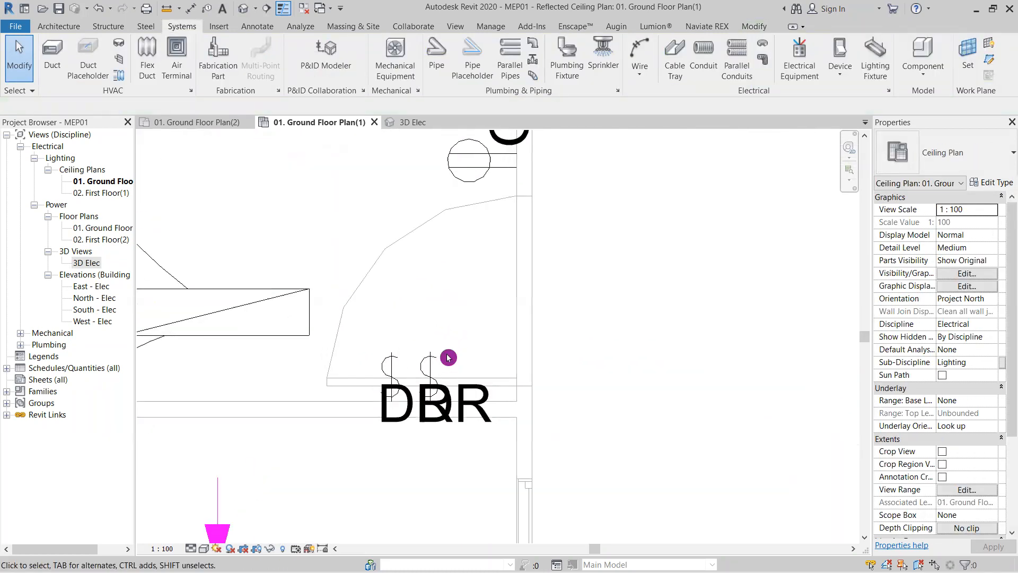
key("Tab")
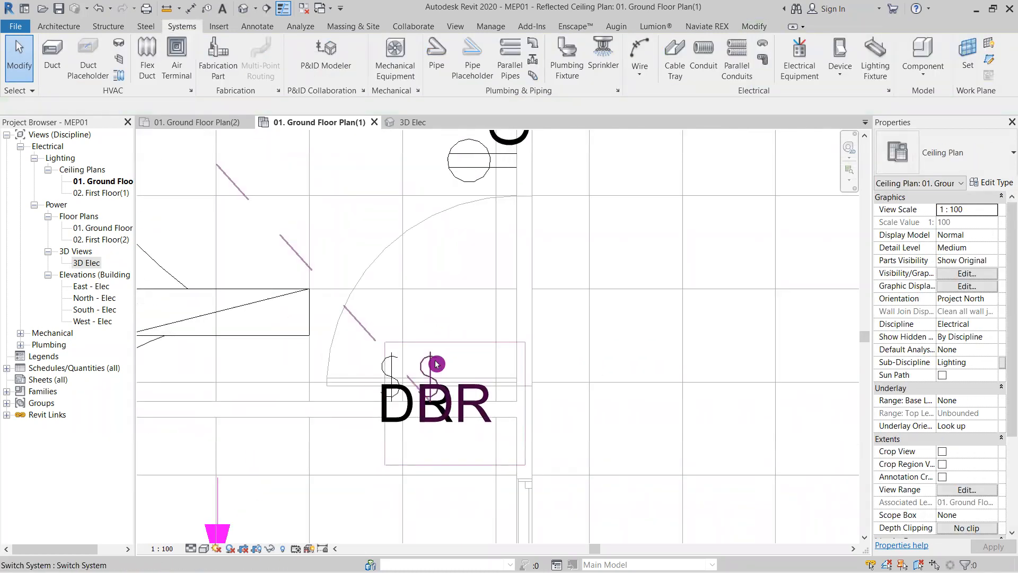
left_click(436, 364)
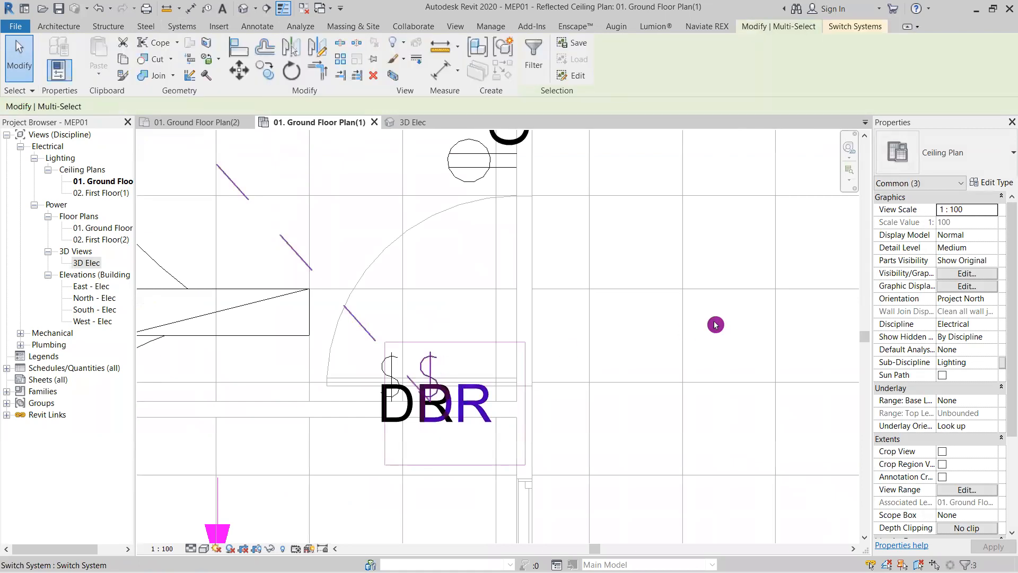
scroll(711, 329, "down", 2)
middle_click_drag(711, 329, 672, 445)
scroll(473, 339, "down", 2)
middle_click_drag(472, 339, 441, 284)
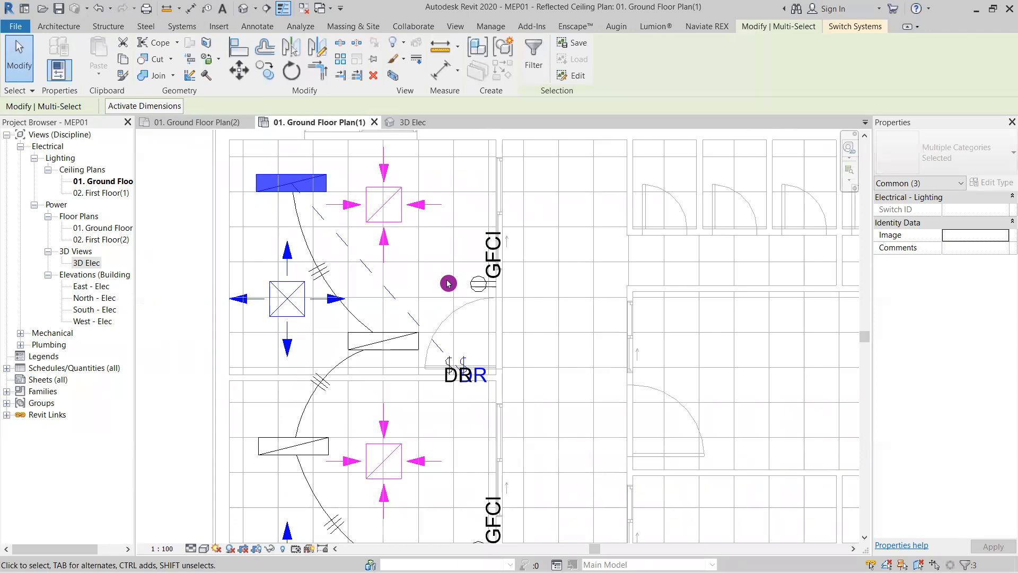
key("Escape")
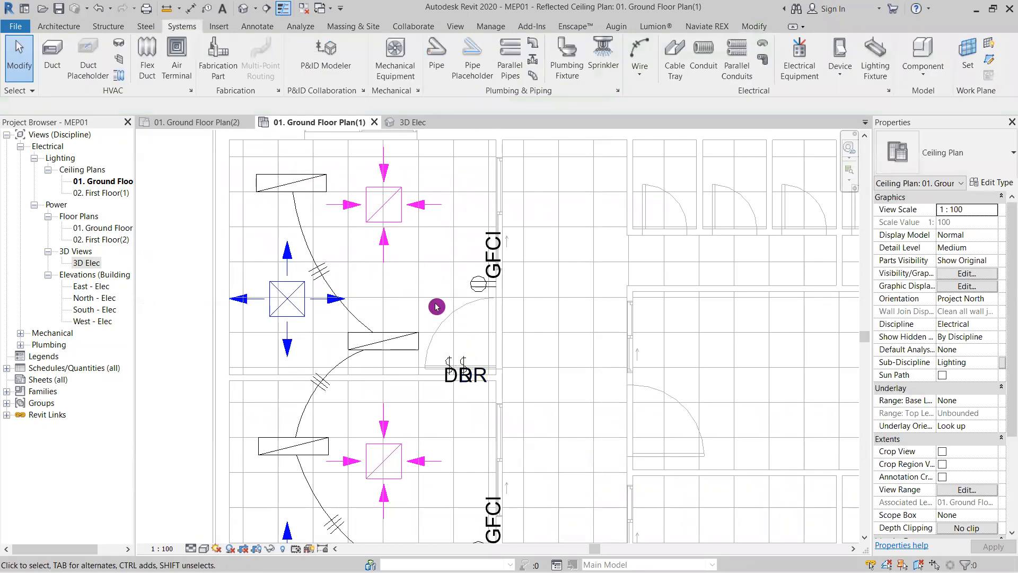
- Create a switch system for the northwest room's southern recessed fixture and assign the room's other, more westerly Door switch
scroll(443, 345, "up", 2)
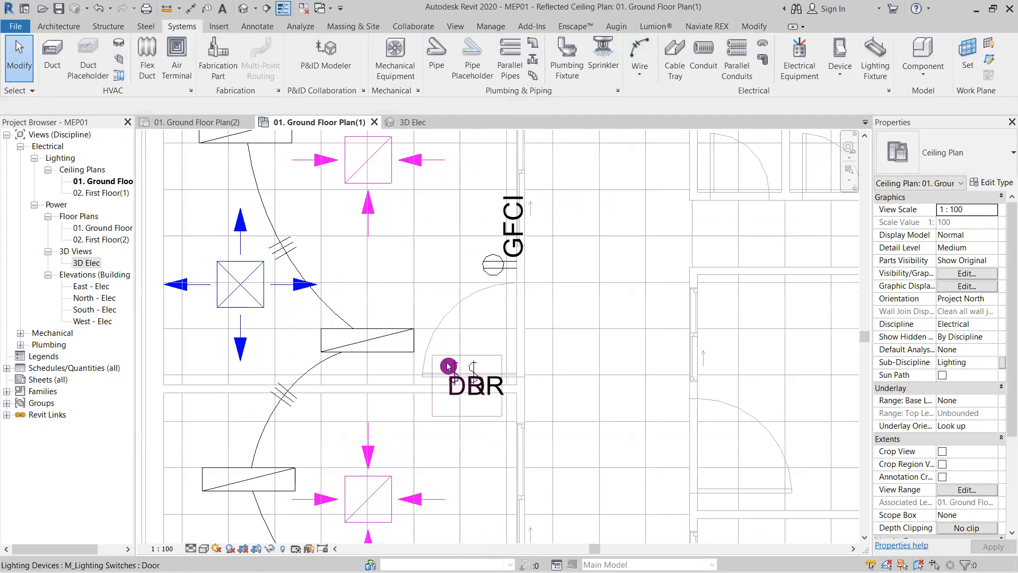
left_click(448, 365)
key("Escape")
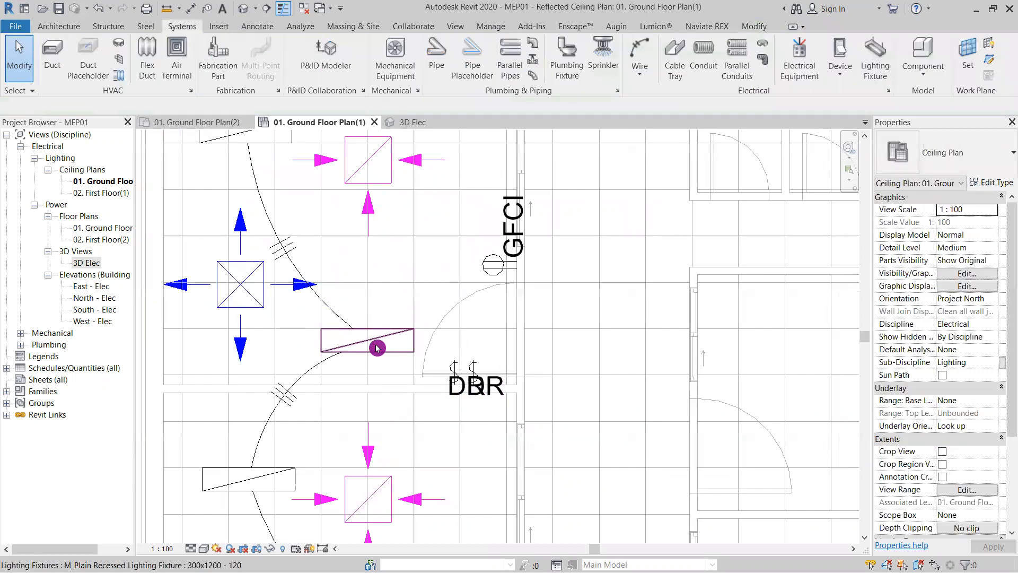
left_click(359, 352)
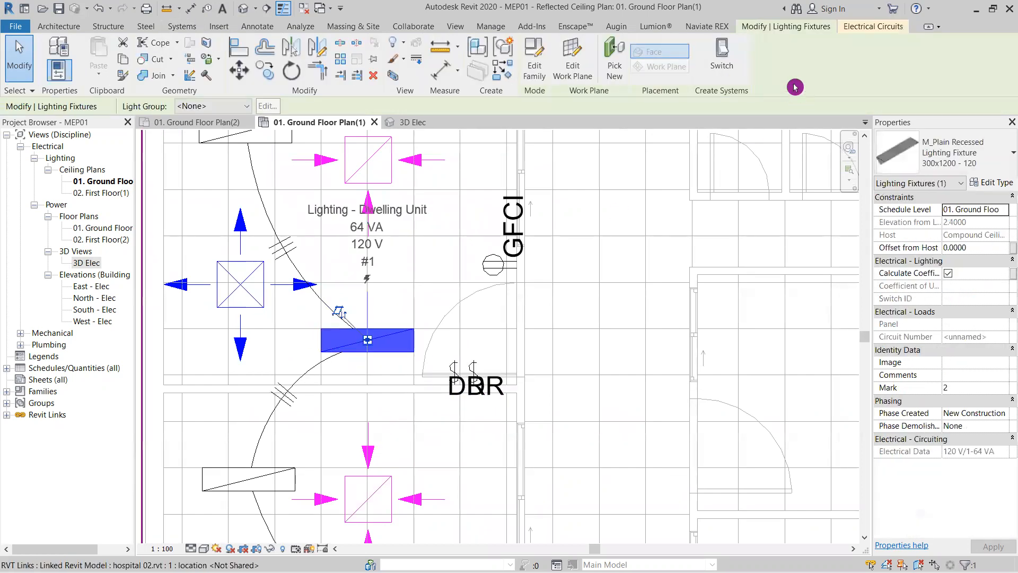
left_click(723, 64)
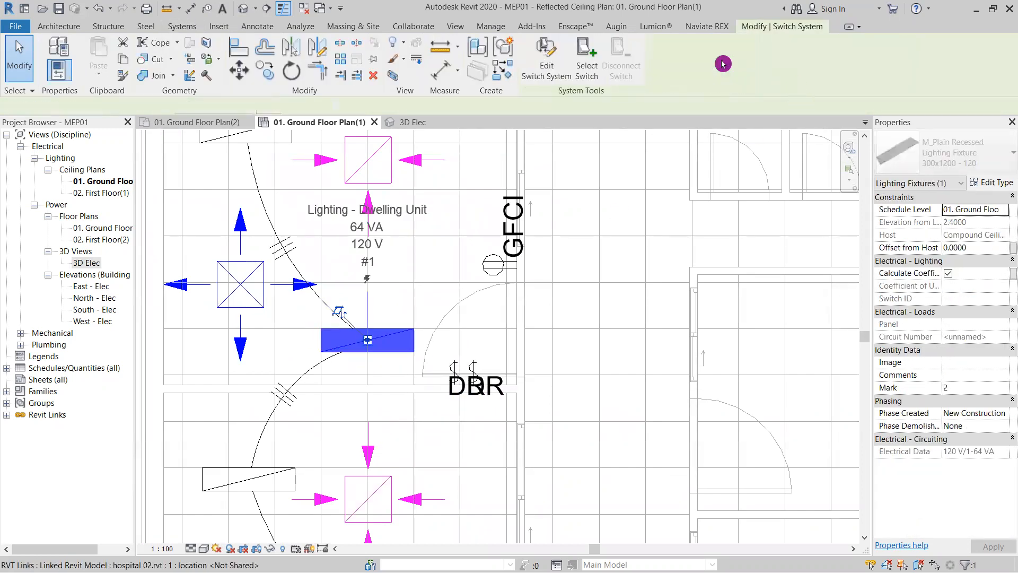
left_click(598, 74)
left_click(455, 361)
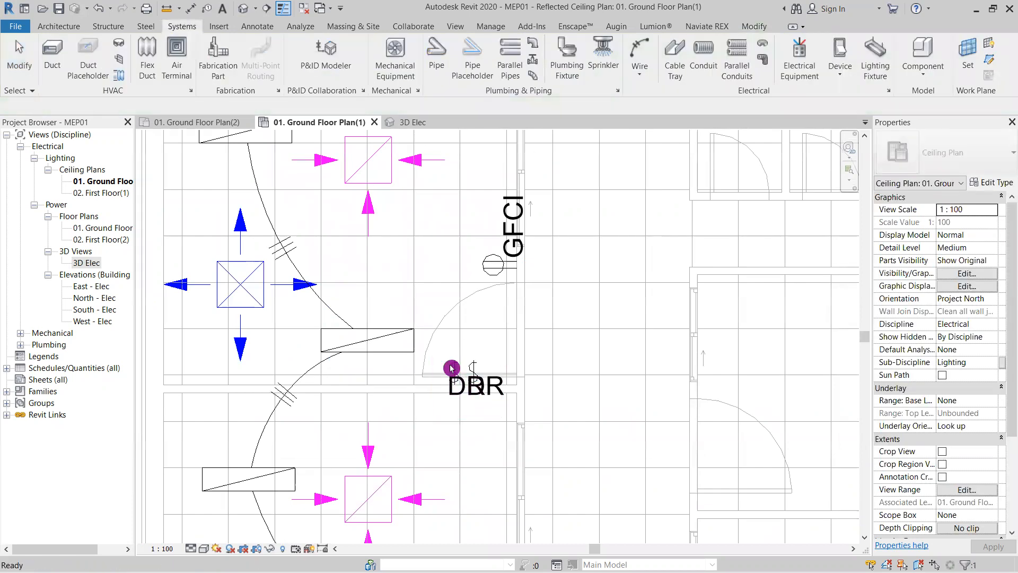
left_click(422, 372)
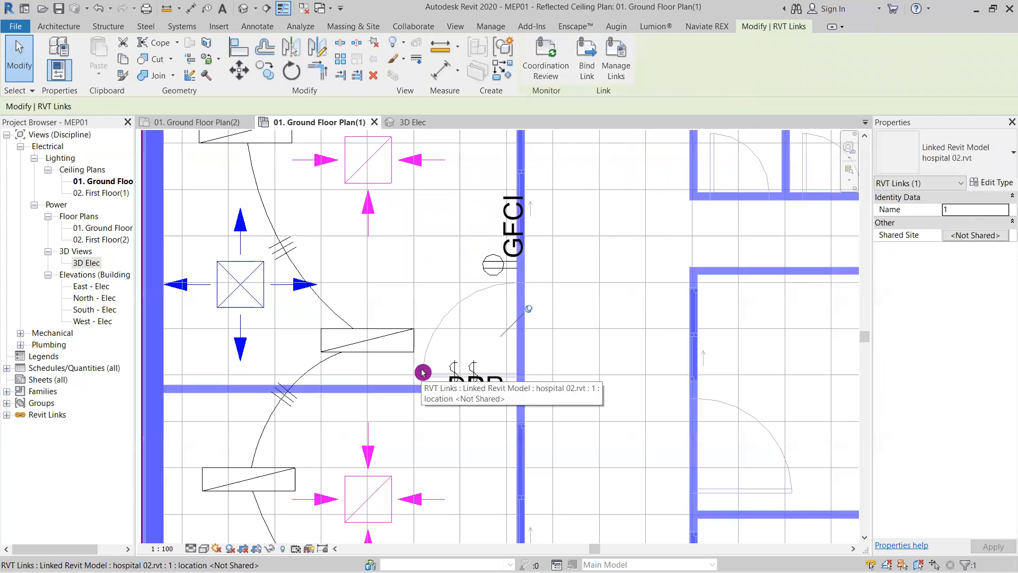
- Link the northern recessed fixture in the second west-side room to that room's eastern Door switch through a new switch system
scroll(600, 336, "down", 5)
middle_click_drag(573, 329, 484, 296)
left_click(508, 302)
middle_click_drag(516, 372, 486, 318)
scroll(377, 330, "up", 3)
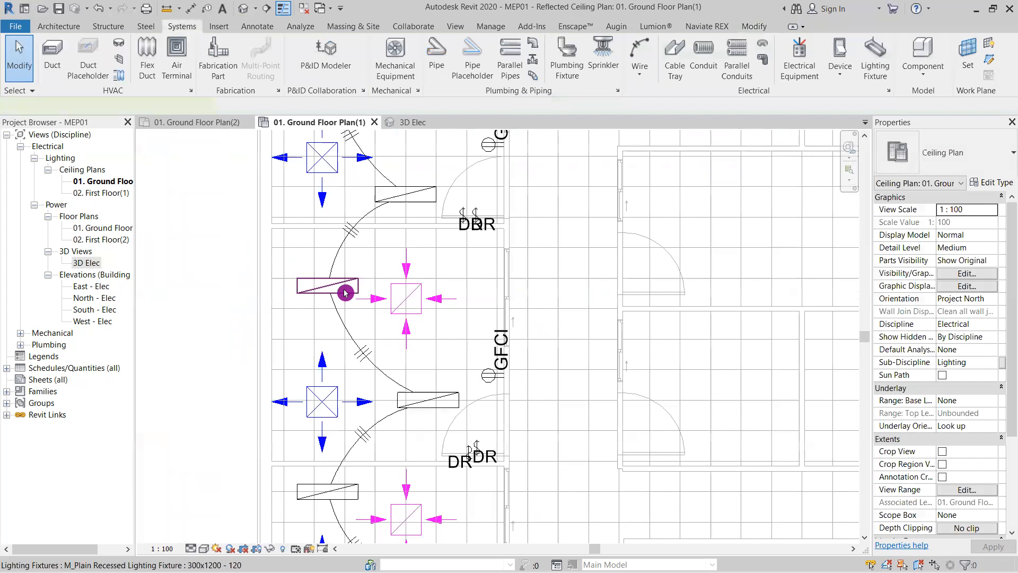
left_click(345, 292)
left_click(722, 61)
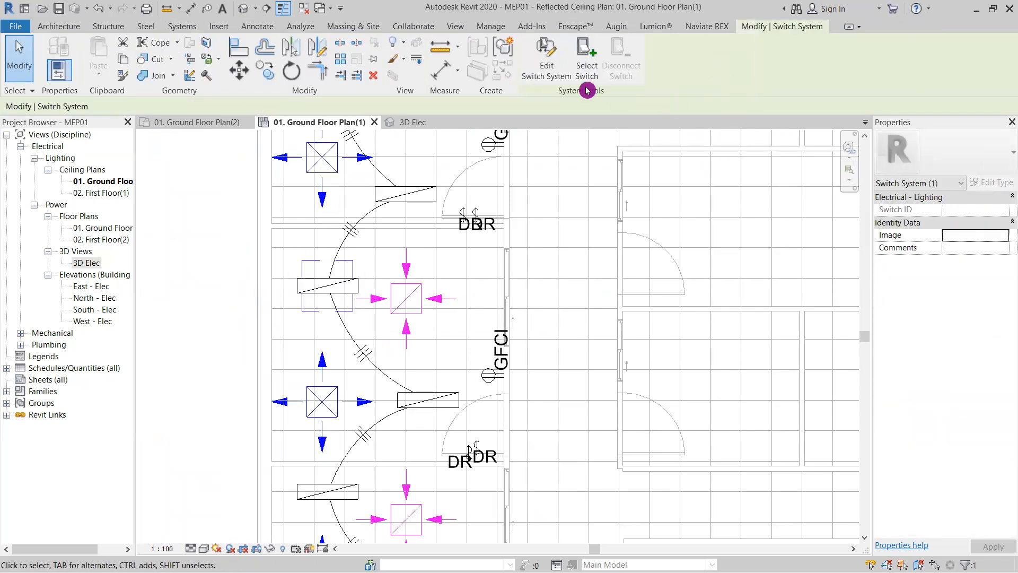
left_click(479, 453)
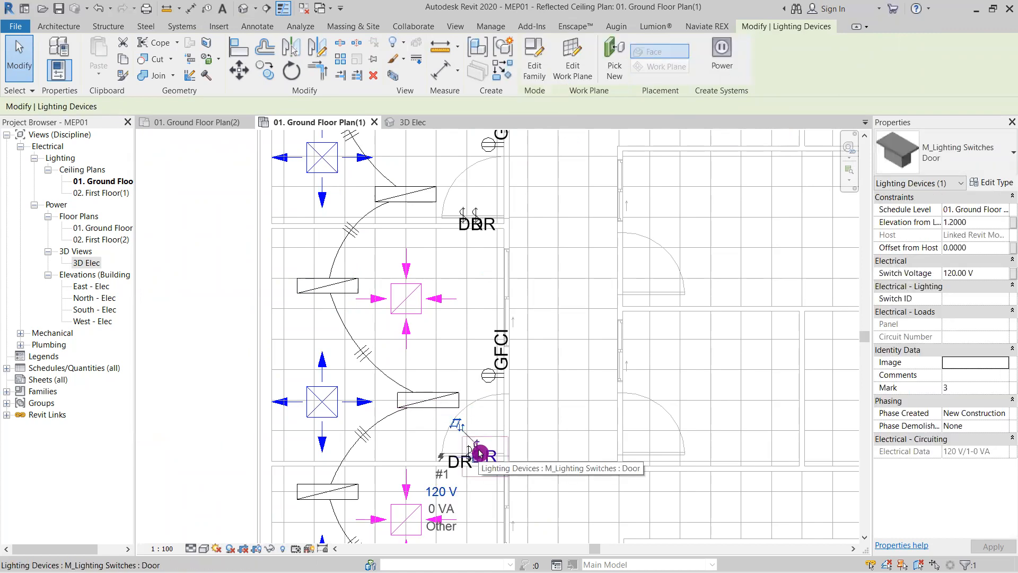
left_click(448, 476)
- Link the southern recessed fixture in the second west-side room to that room's western Door switch through a new switch system
left_click(430, 412)
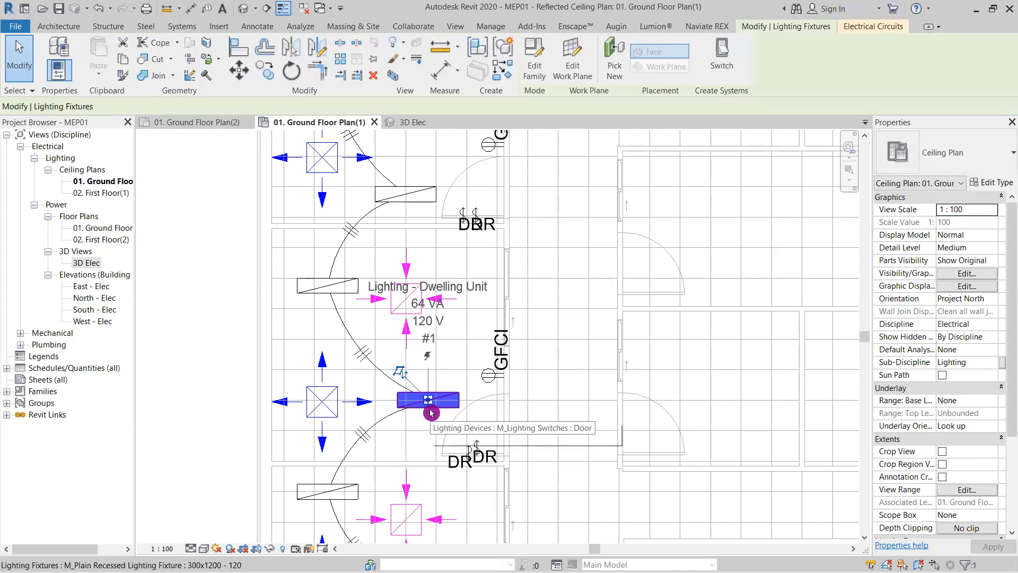
left_click(721, 73)
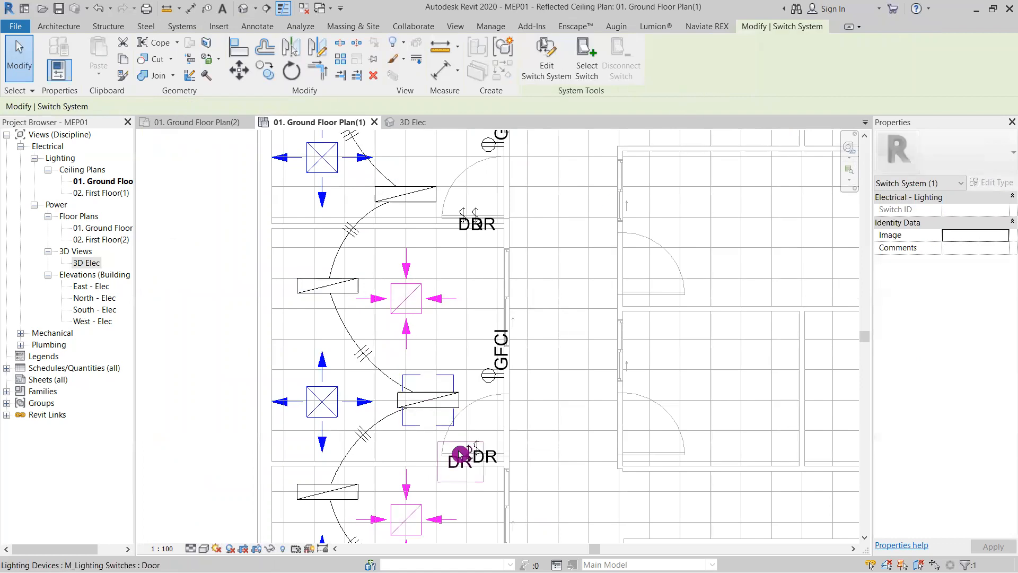
left_click(465, 452)
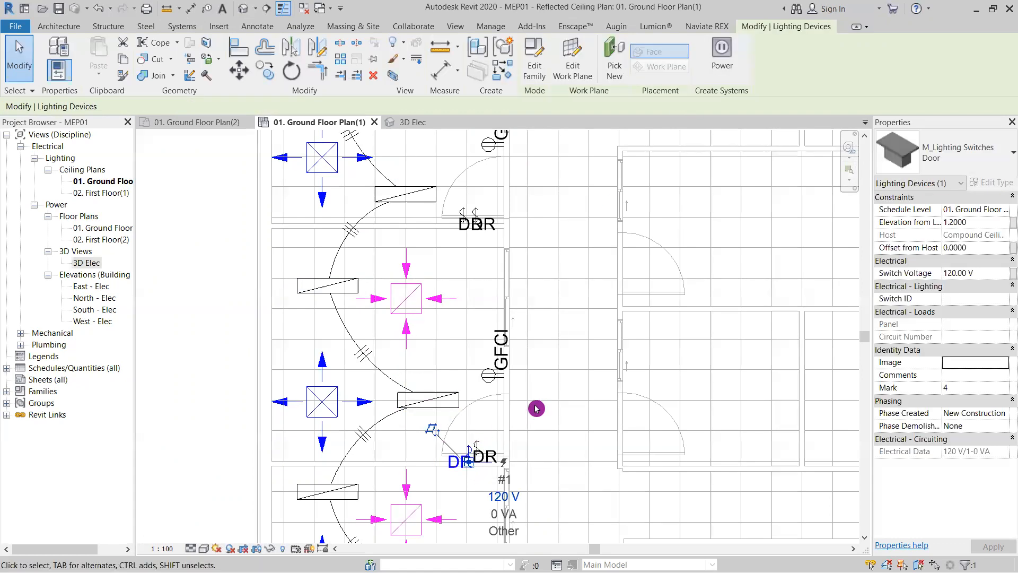
left_click(536, 408)
scroll(416, 277, "down", 3)
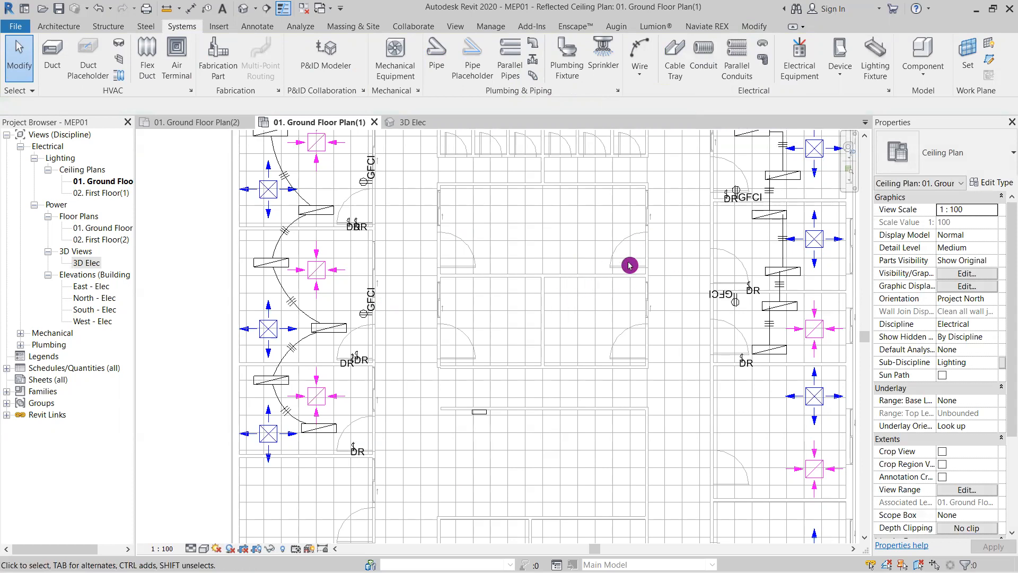
- Start a Rigid Nonmetallic Conduit (RNC Sch 80) with a 63 mm diameter and a middle elevation of 2.7432 m
scroll(596, 295, "down", 2)
middle_click_drag(595, 296, 567, 290)
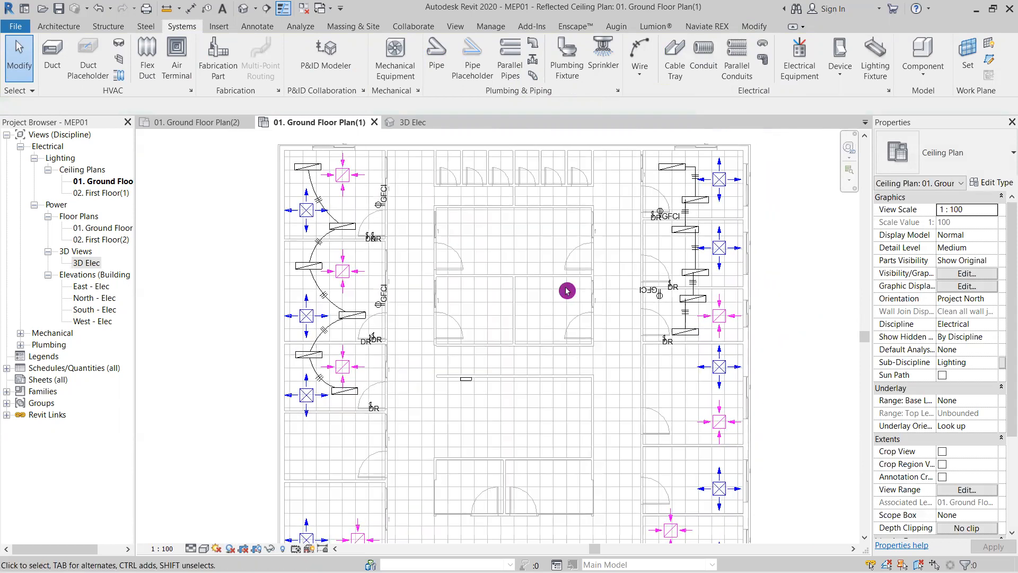
left_click(705, 69)
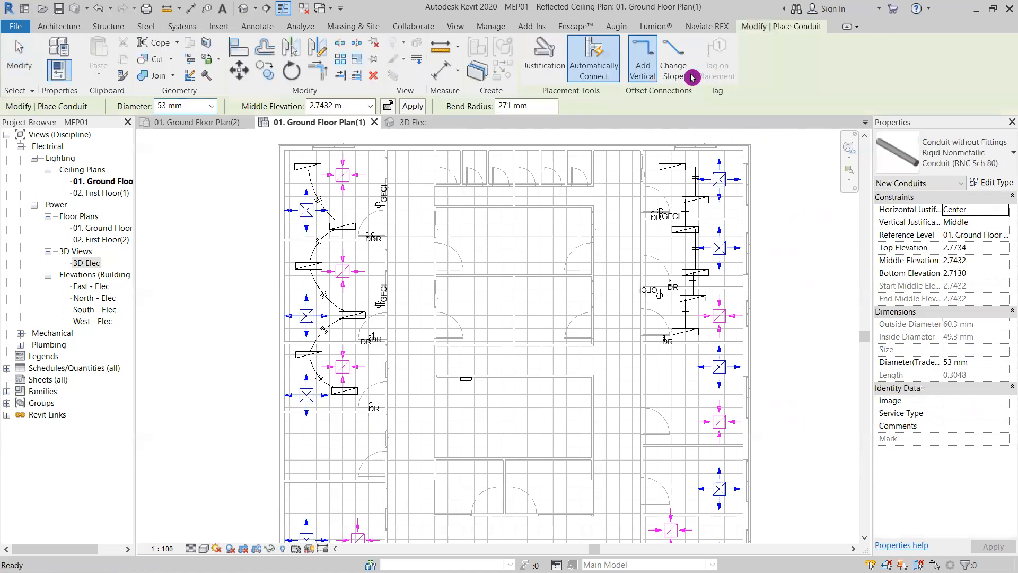
scroll(287, 151, "up", 1)
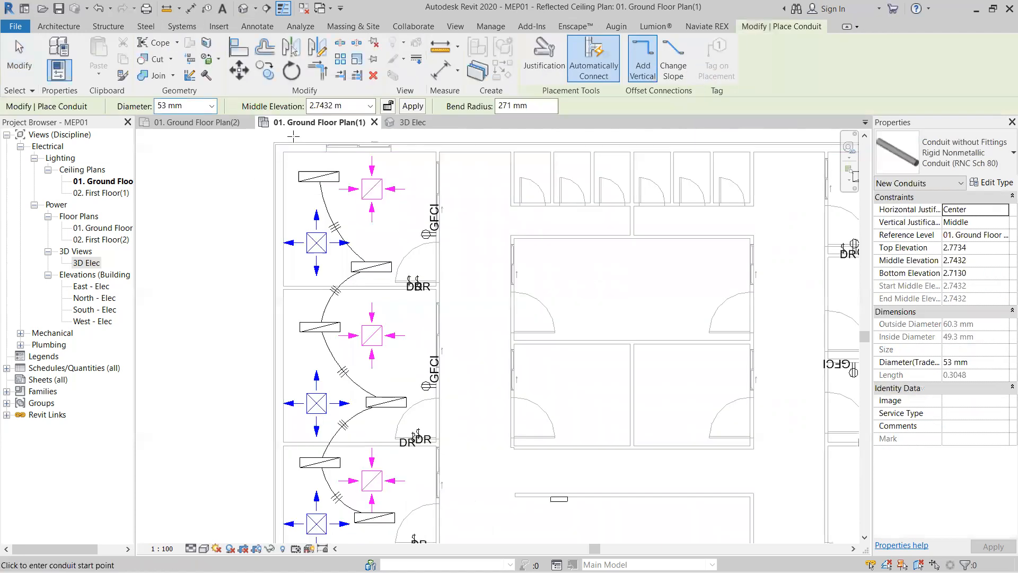
left_click(211, 106)
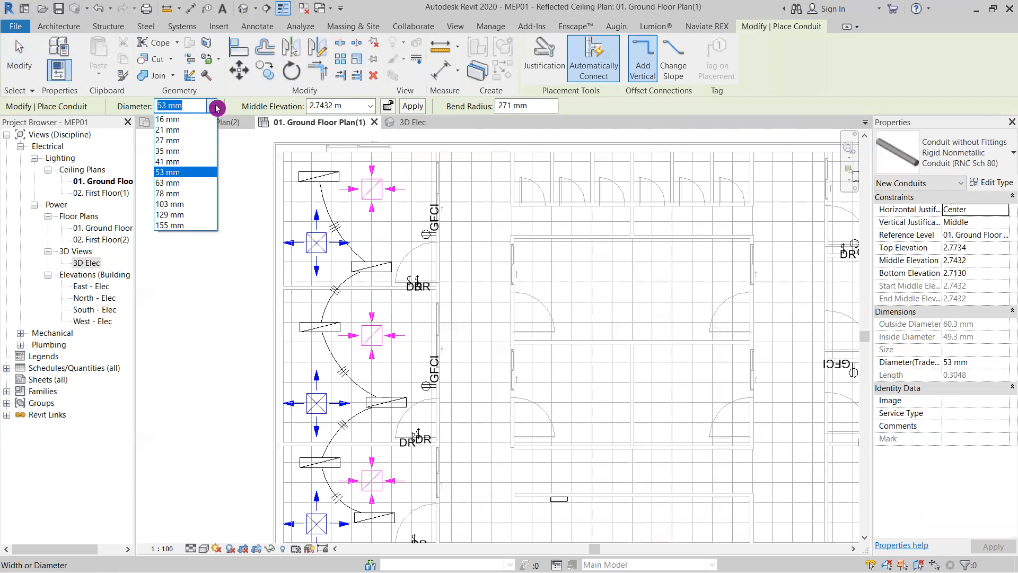
left_click(181, 183)
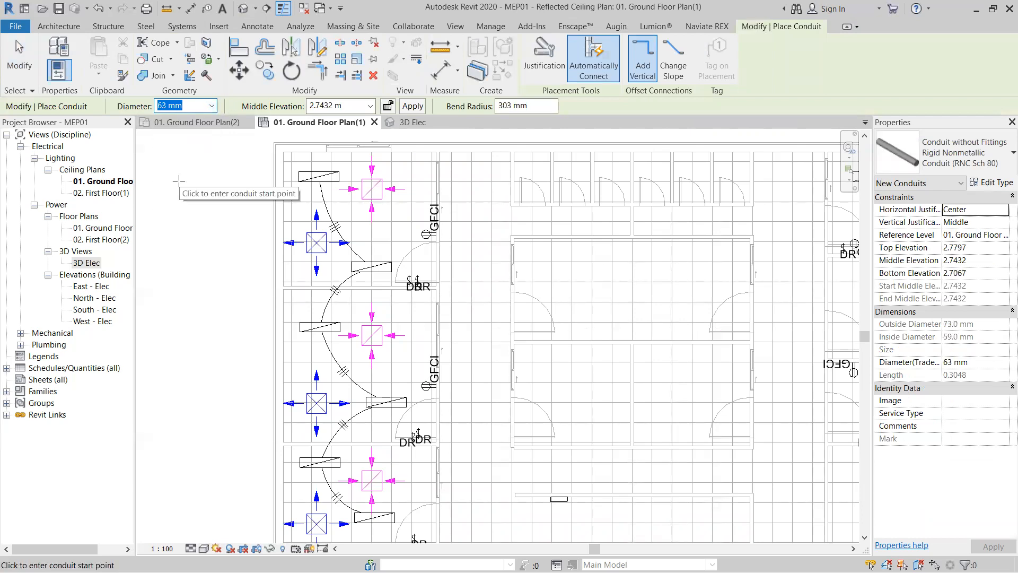
middle_click_drag(275, 160, 260, 196)
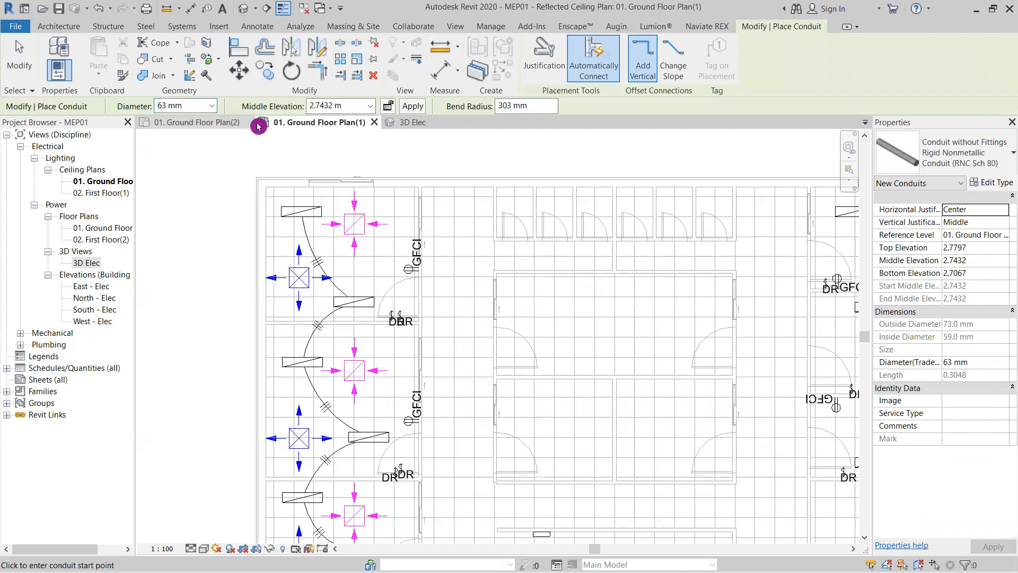
left_click(370, 106)
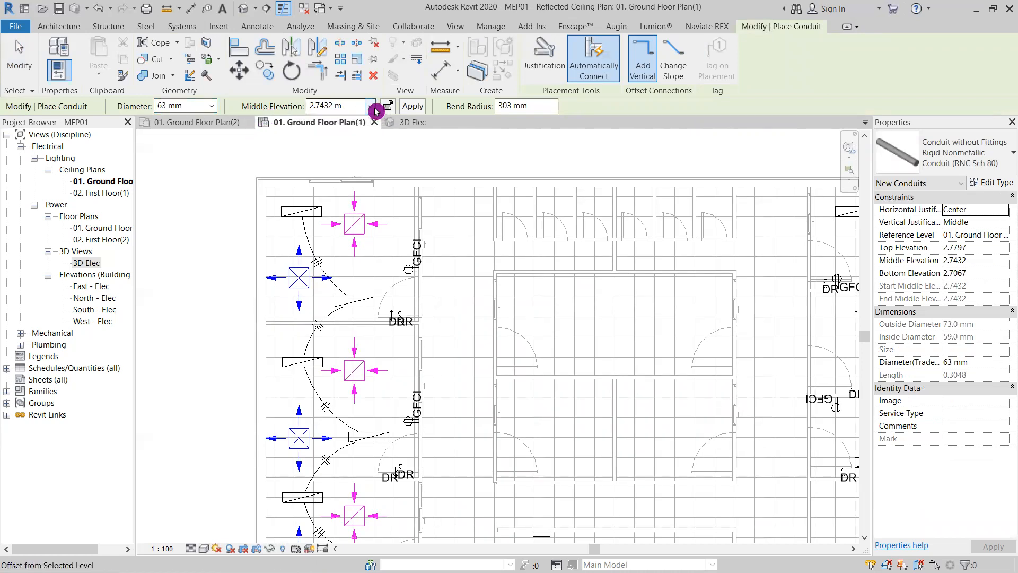
left_click(348, 118)
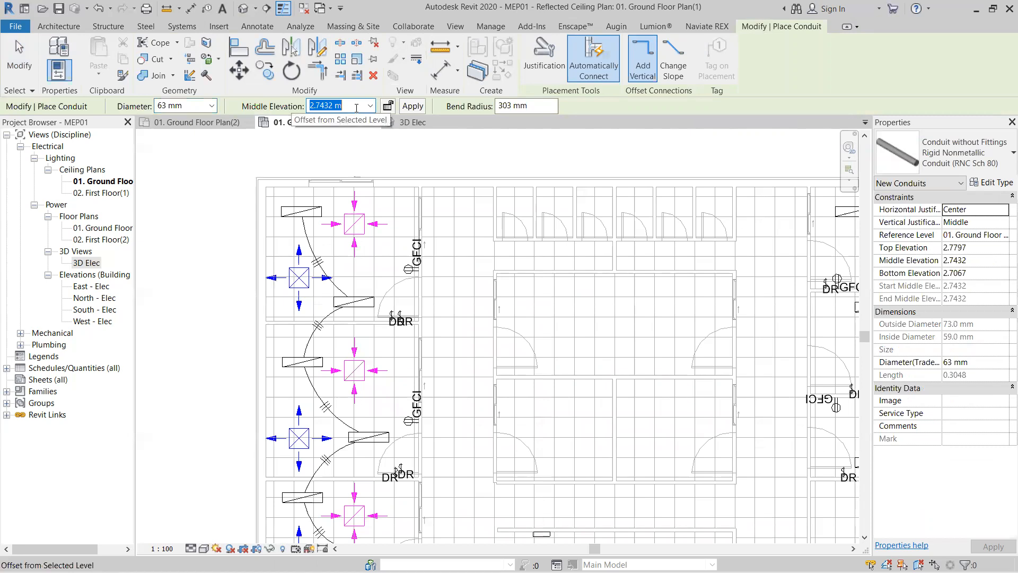
scroll(303, 181, "up", 3)
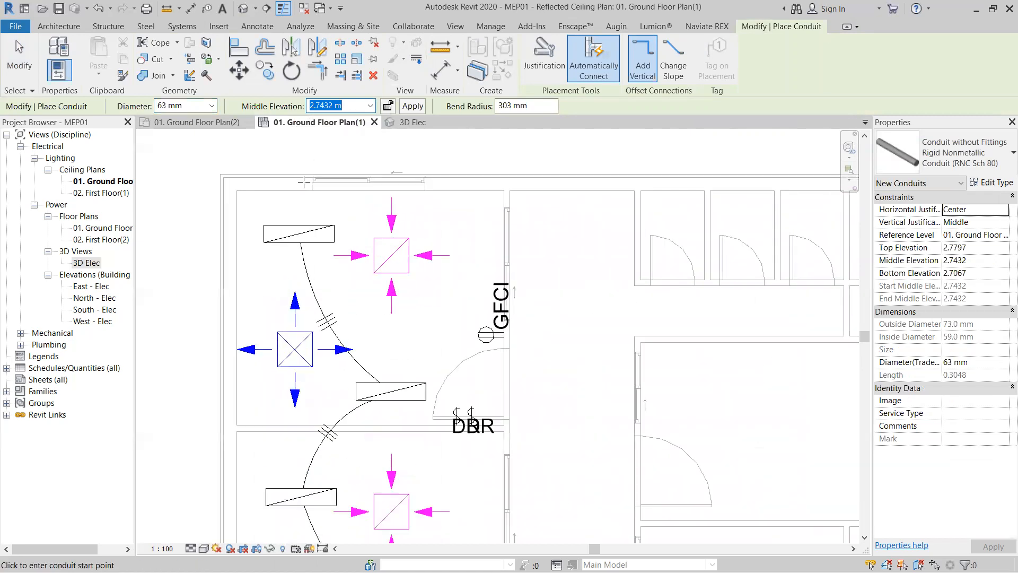
- Draw the conduit from the northwest room's outer corner east along the north wall to the corridor and south down the corridor
left_click(251, 200)
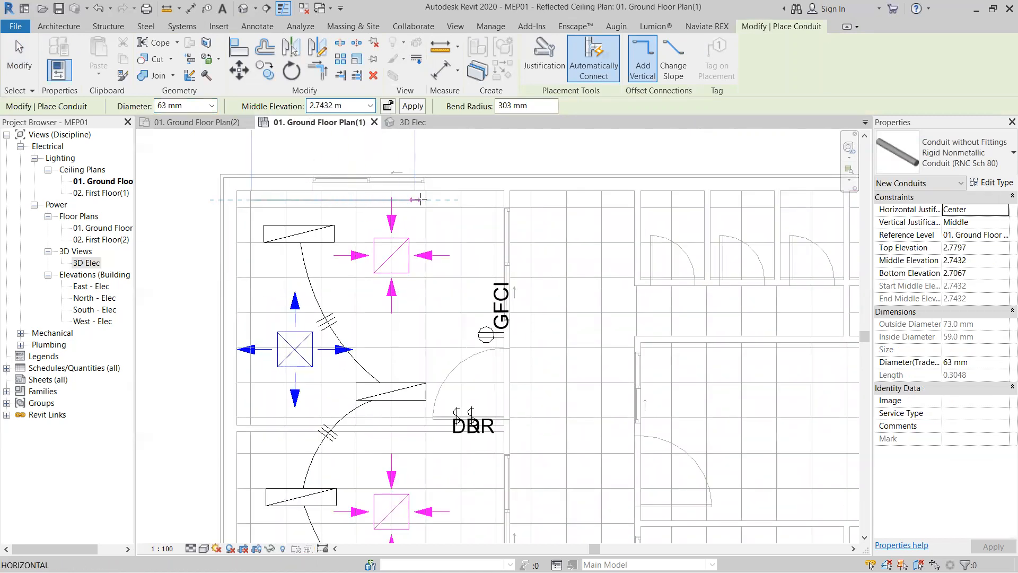
left_click(538, 200)
scroll(536, 295, "down", 3)
middle_click_drag(536, 297, 503, 167)
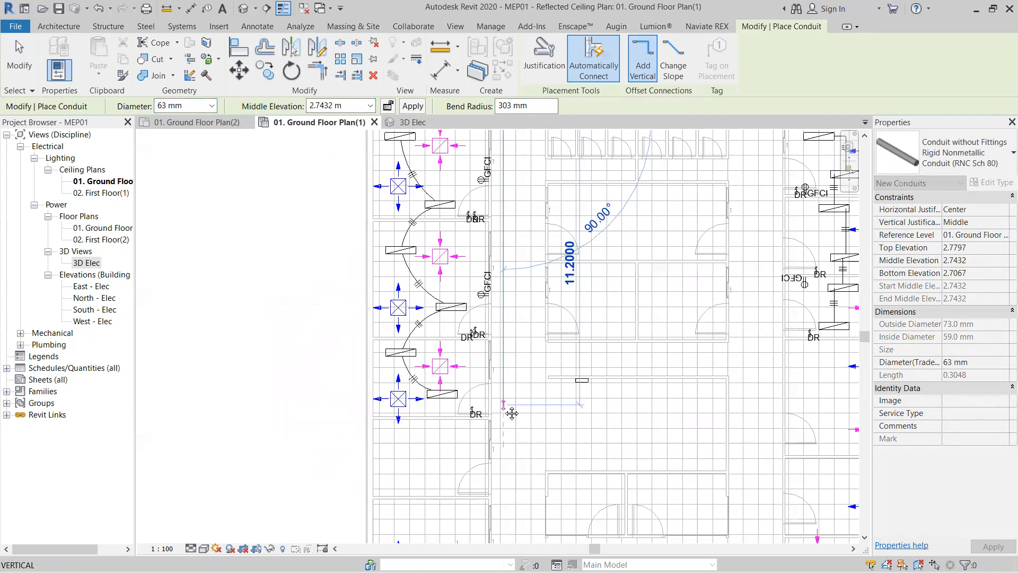
middle_click_drag(512, 413, 473, 200)
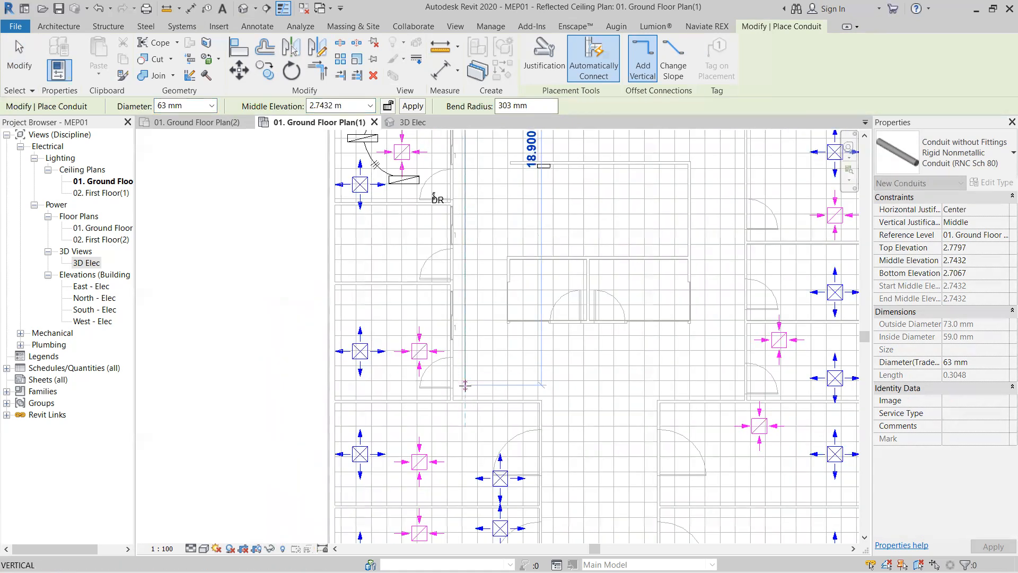
- Route the 63 mm conduit down the west corridor, step it east below the central rooms, and run it south and east along the south wall
left_click(465, 385)
left_click(555, 385)
middle_click_drag(551, 421, 482, 250)
left_click(486, 405)
left_click(739, 406)
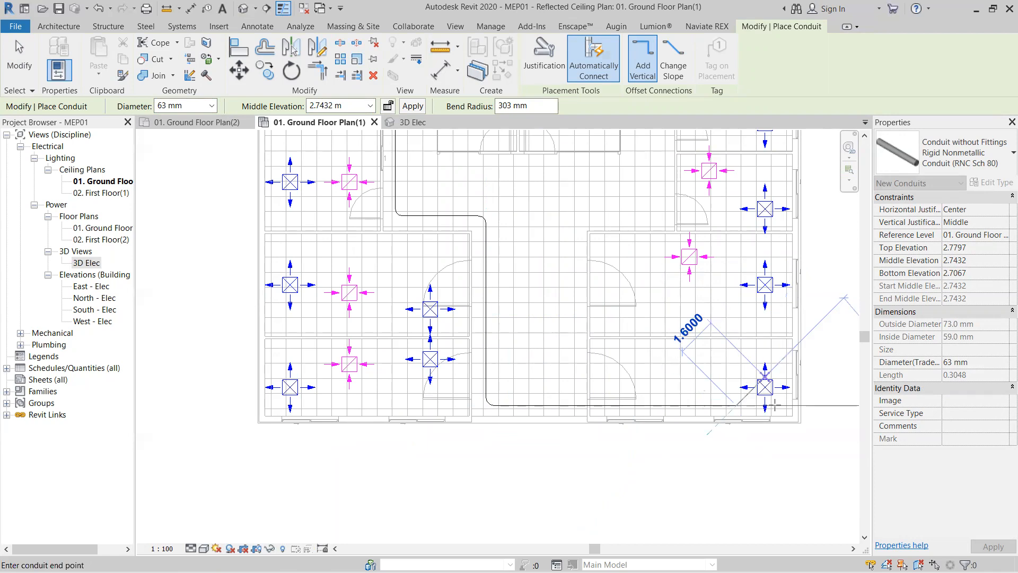
scroll(787, 409, "up", 3)
scroll(787, 408, "down", 3)
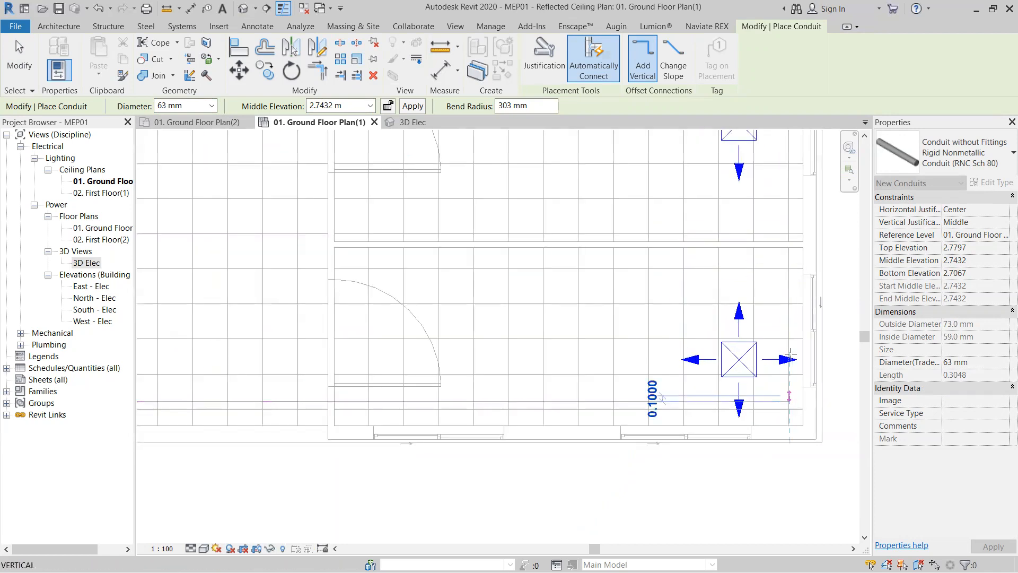
- Continue the conduit north along the east wall and about 14 m west along the north wall, ending just short of the west corridor run
middle_click_drag(737, 454, 758, 459)
middle_click_drag(745, 193, 757, 467)
middle_click_drag(767, 225, 770, 509)
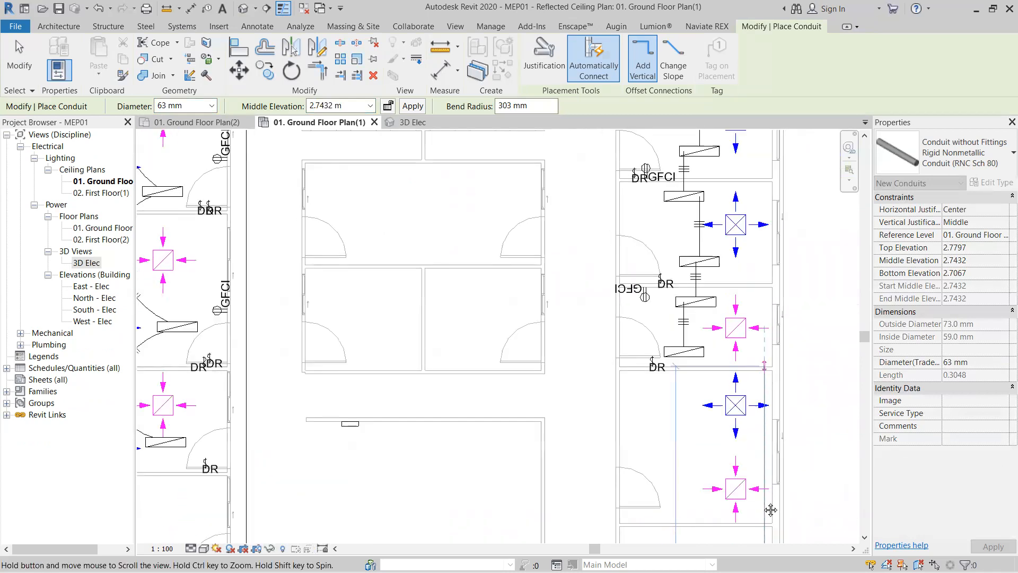
left_click(764, 220)
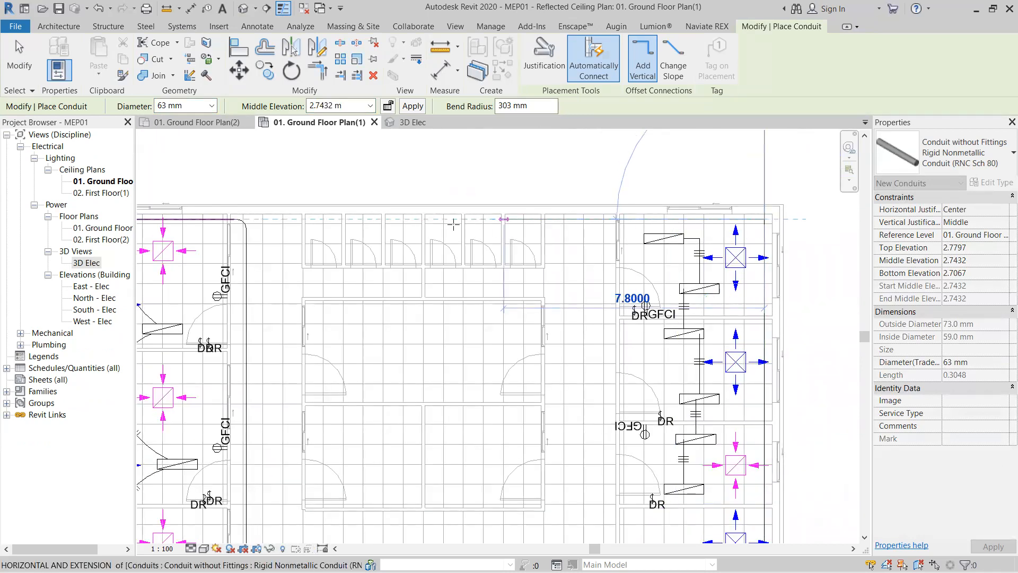
middle_click_drag(441, 224, 823, 232)
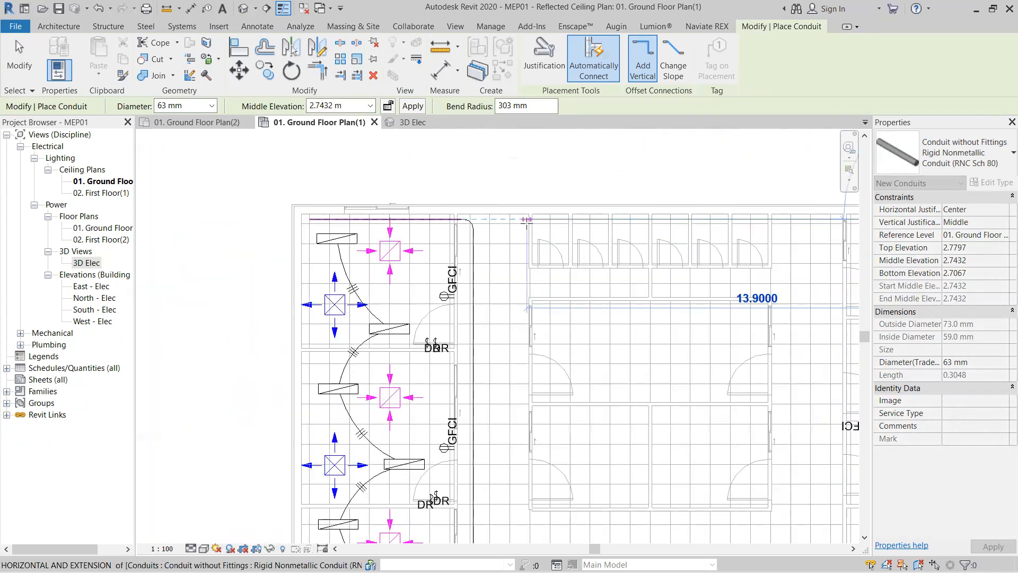
left_click(520, 219)
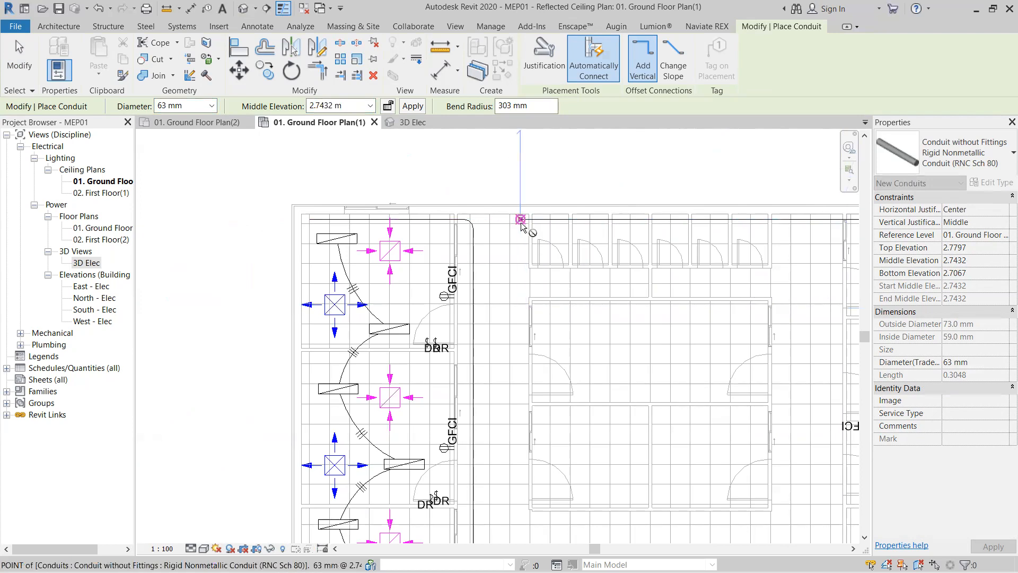
key("Escape")
key("Escape")
middle_click_drag(466, 279, 438, 265)
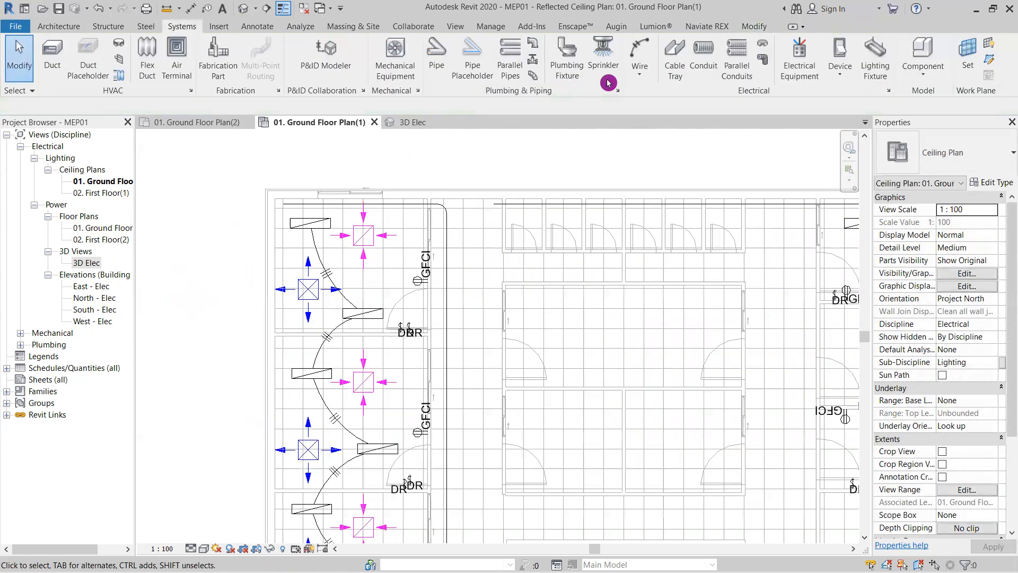
- Draw two facing 63 mm branch conduits above the upper central rooms, one from the west corridor run and one from the east run, leaving a gap between them
left_click(705, 70)
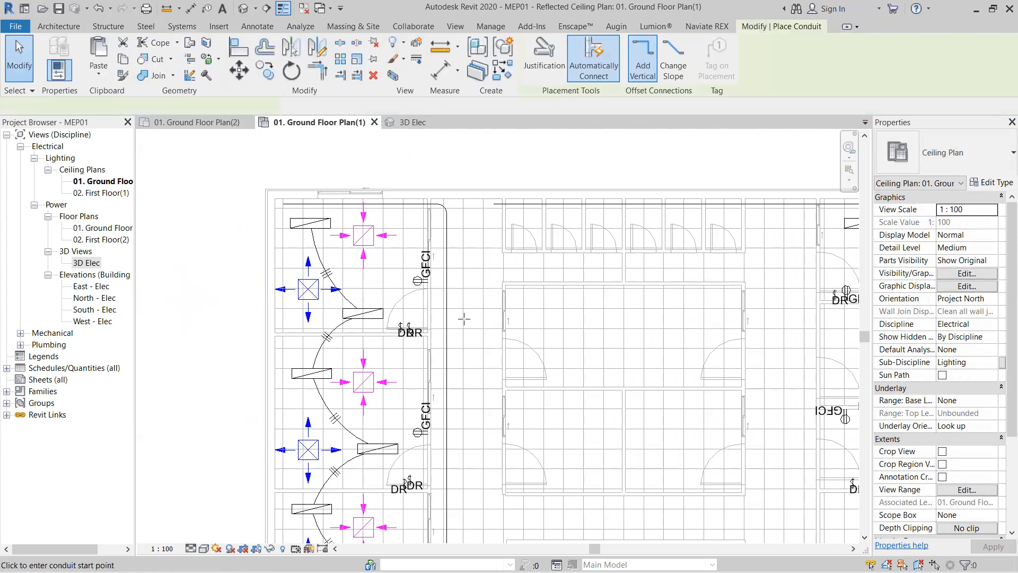
left_click(447, 286)
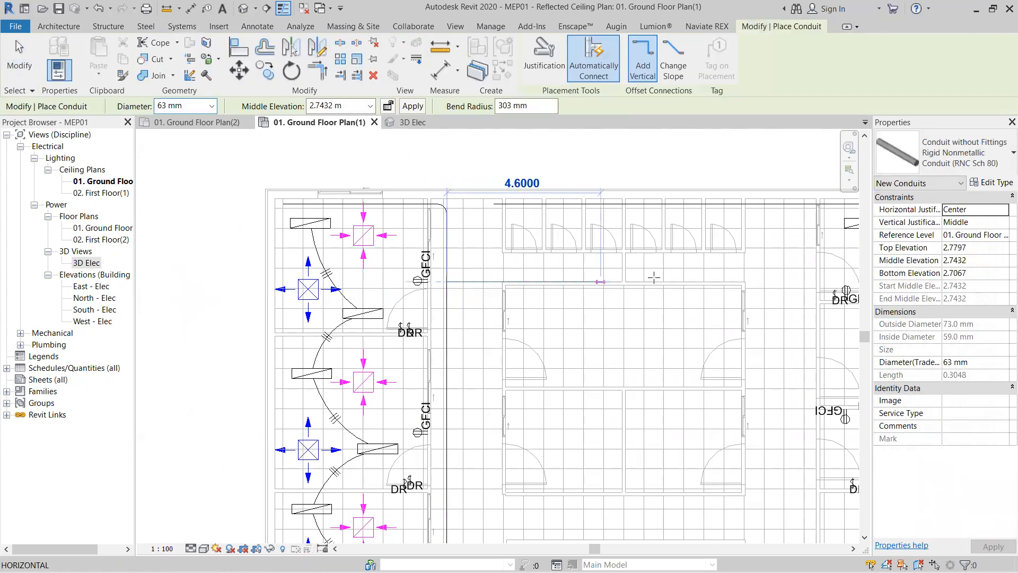
middle_click_drag(785, 285, 619, 279)
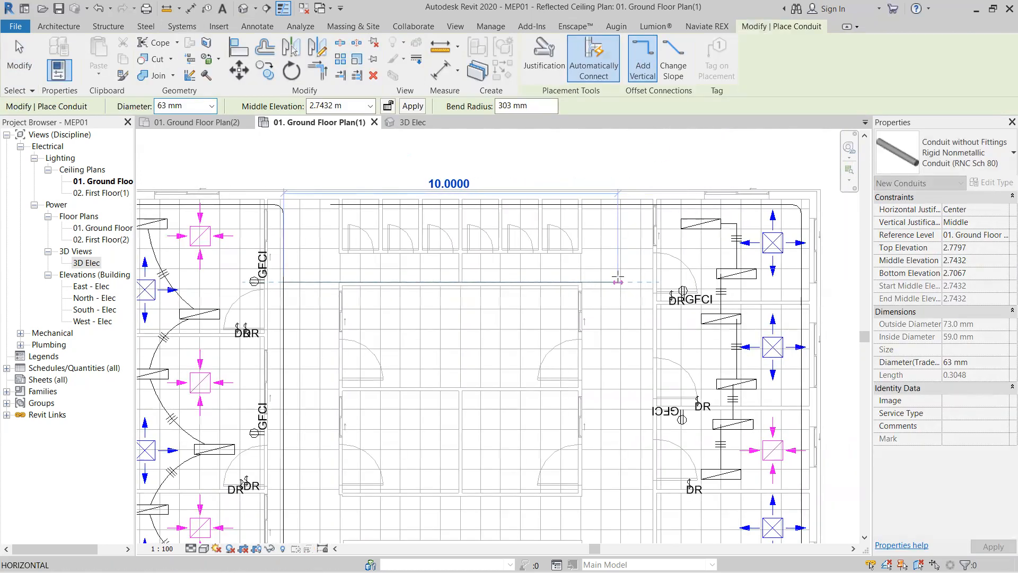
left_click(431, 281)
key("Escape")
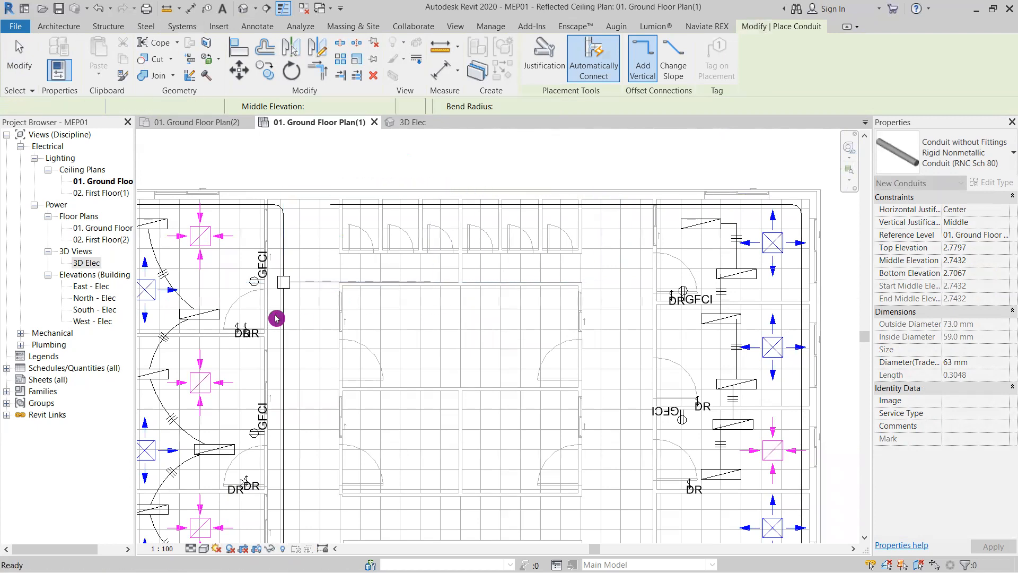
left_click(803, 279)
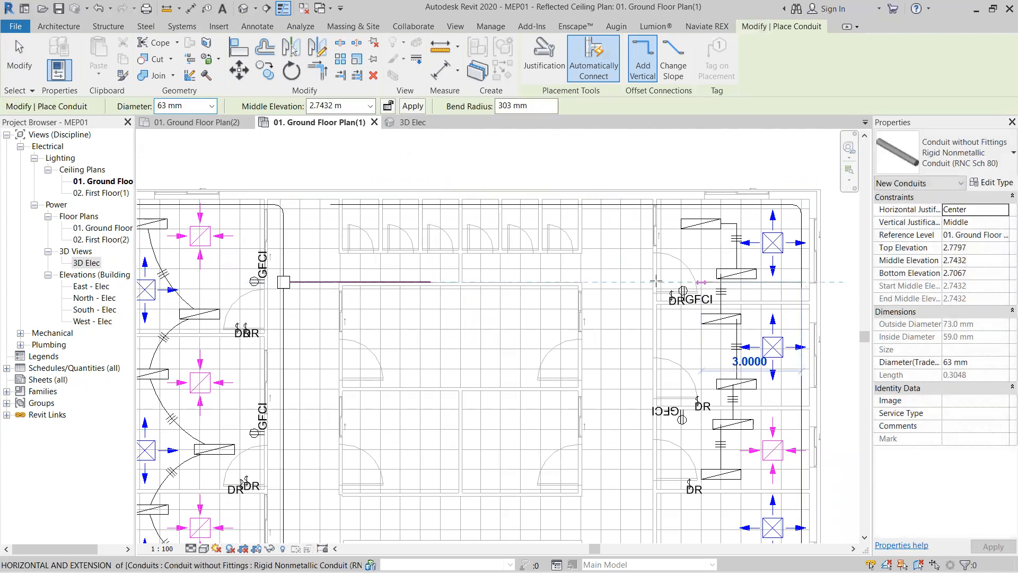
left_click(440, 283)
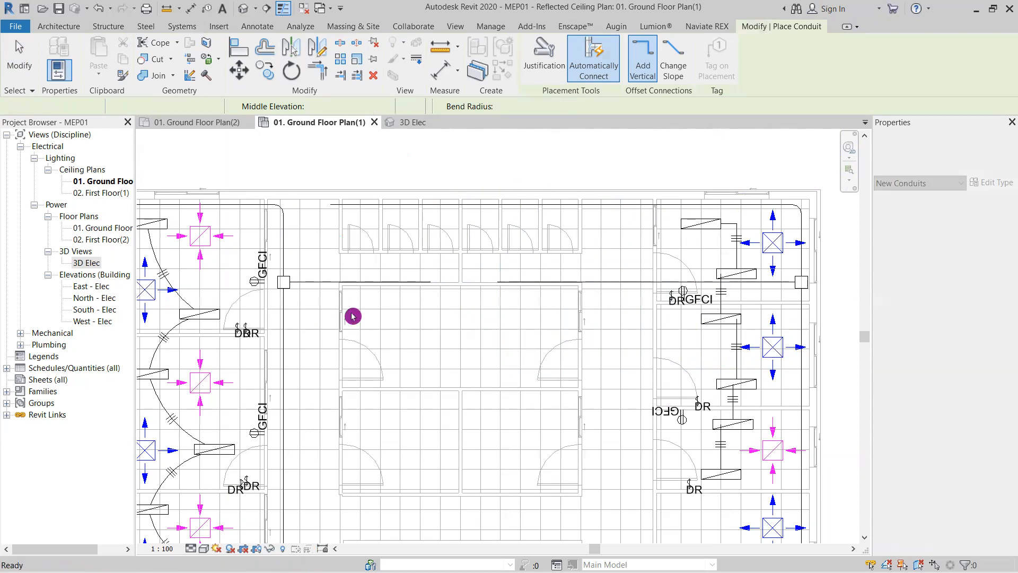
- Add a second pair of facing branch conduits along the wall between the upper central rooms, starting from the west and east runs with a gap between them
middle_click_drag(314, 339, 361, 234)
scroll(361, 234, "down", 2)
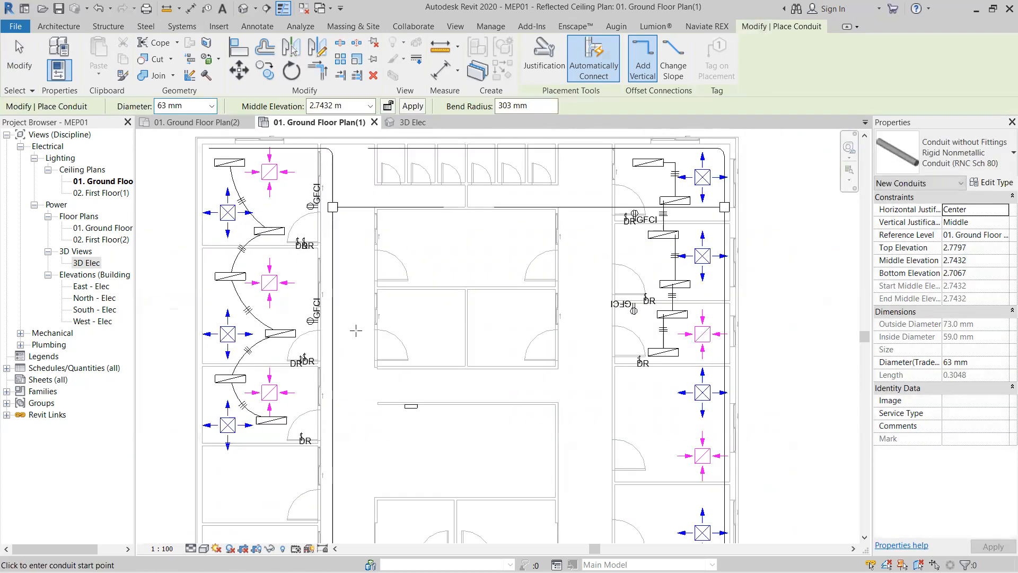
middle_click_drag(398, 284, 434, 186)
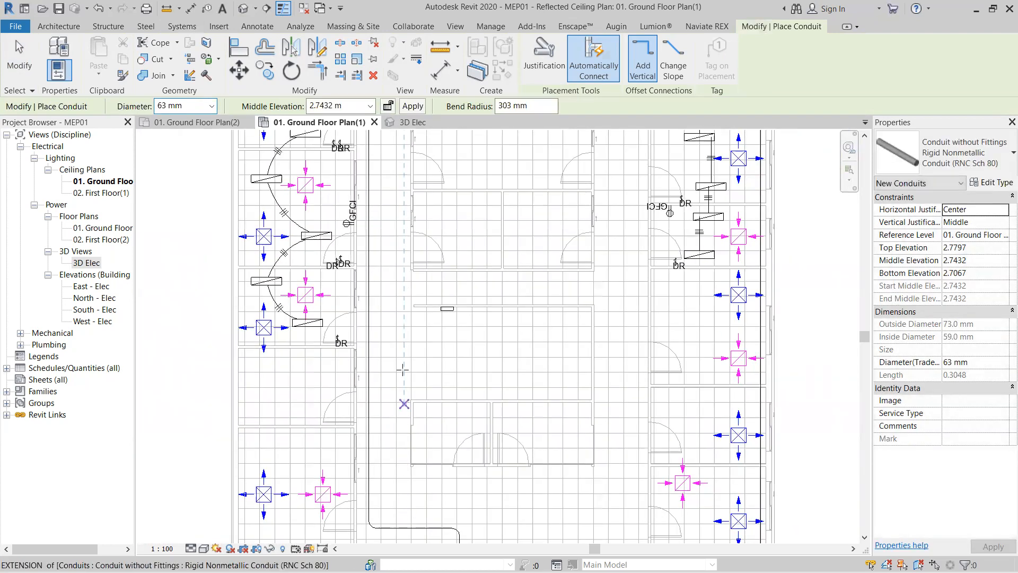
middle_click_drag(402, 304, 389, 417)
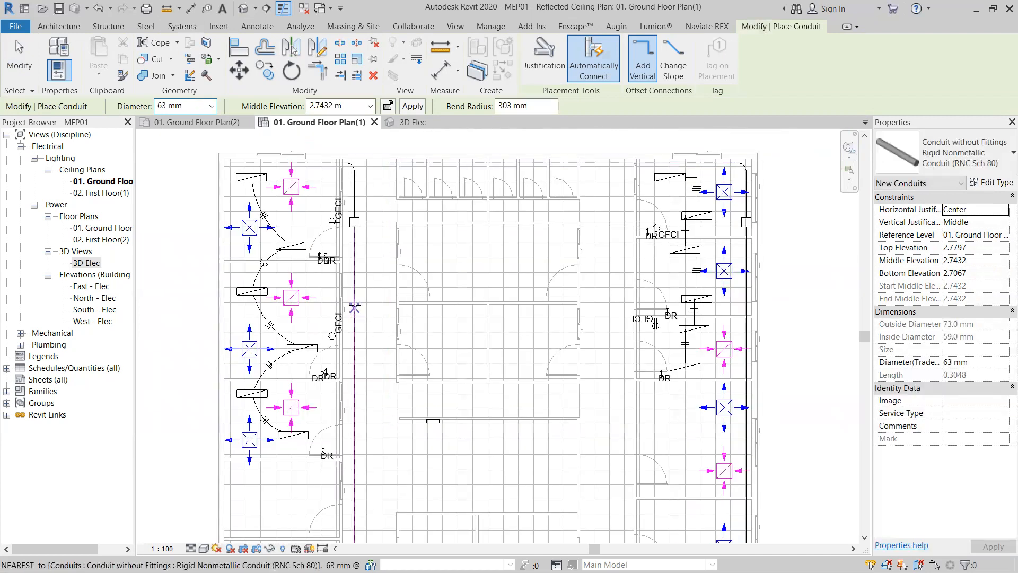
left_click(355, 306)
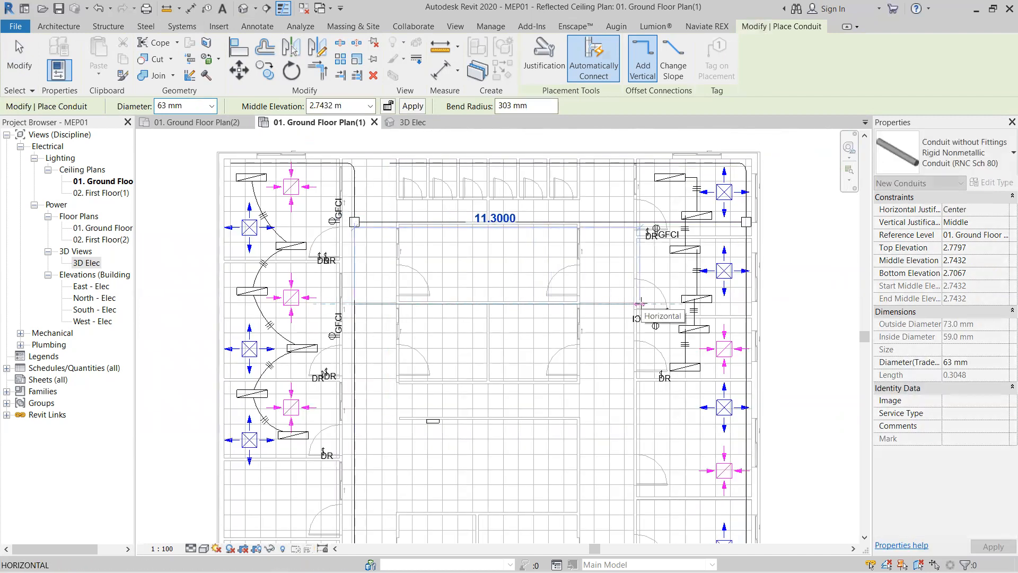
left_click(486, 305)
key("Escape")
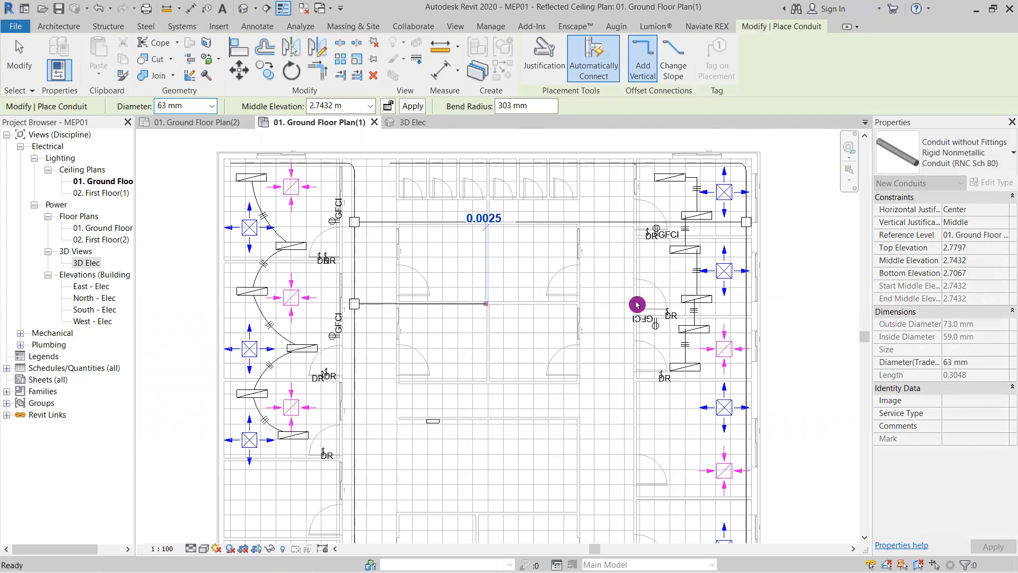
left_click(745, 304)
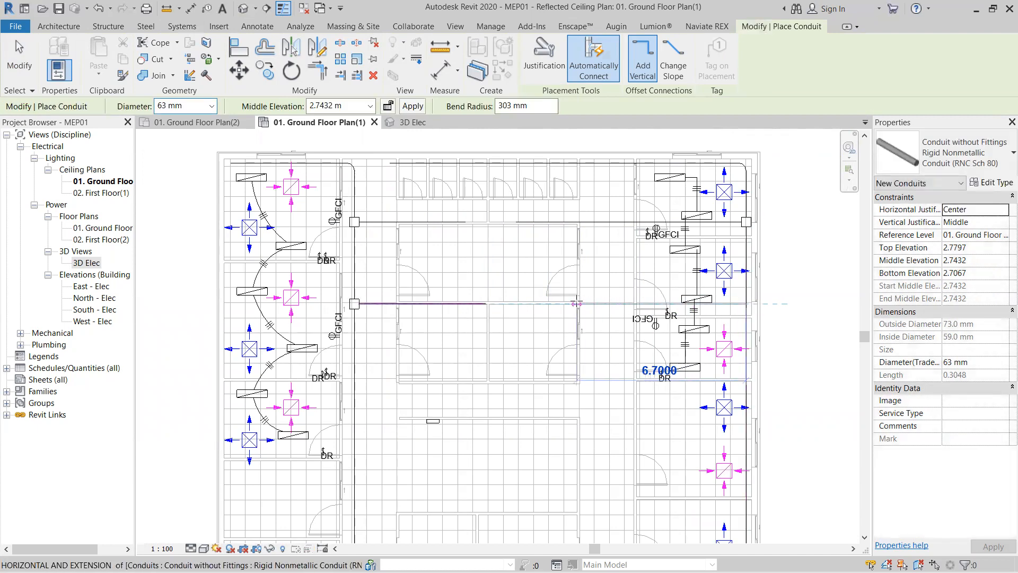
left_click(516, 303)
key("Escape")
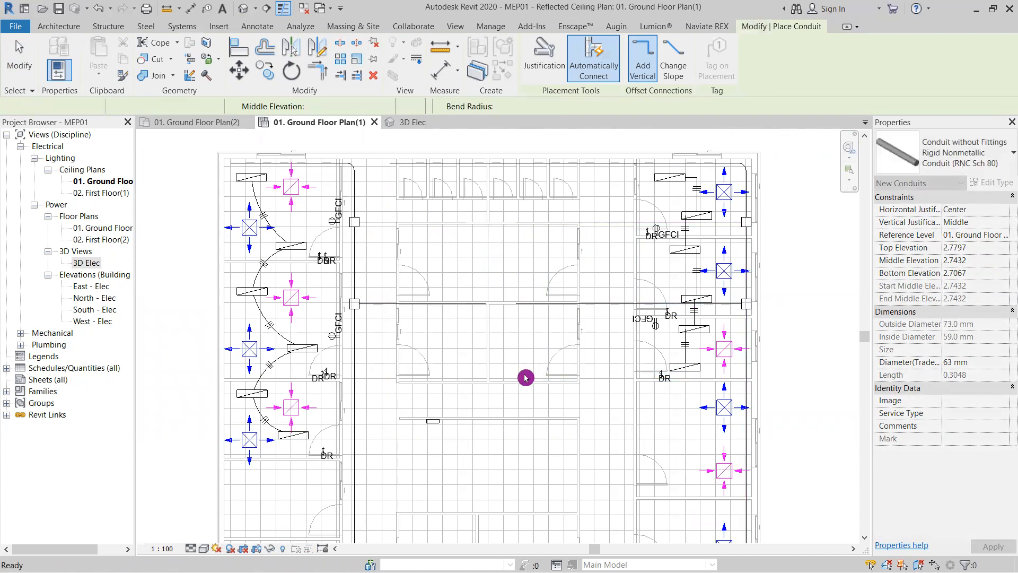
- Draw a 63 mm conduit from the lower east branch south along the east corridor, past the small rooms with paired doors
middle_click_drag(571, 383, 560, 285)
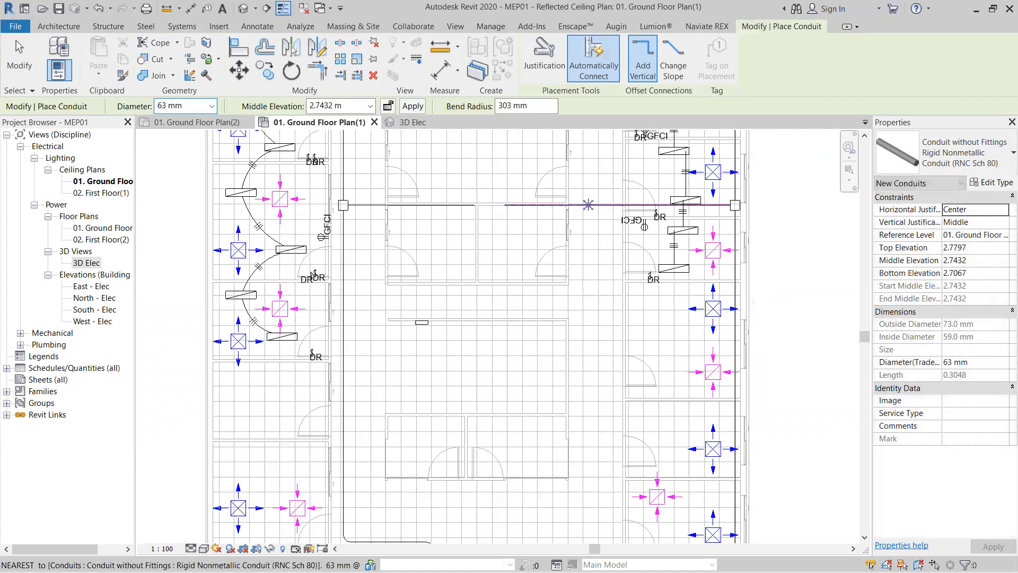
left_click(594, 205)
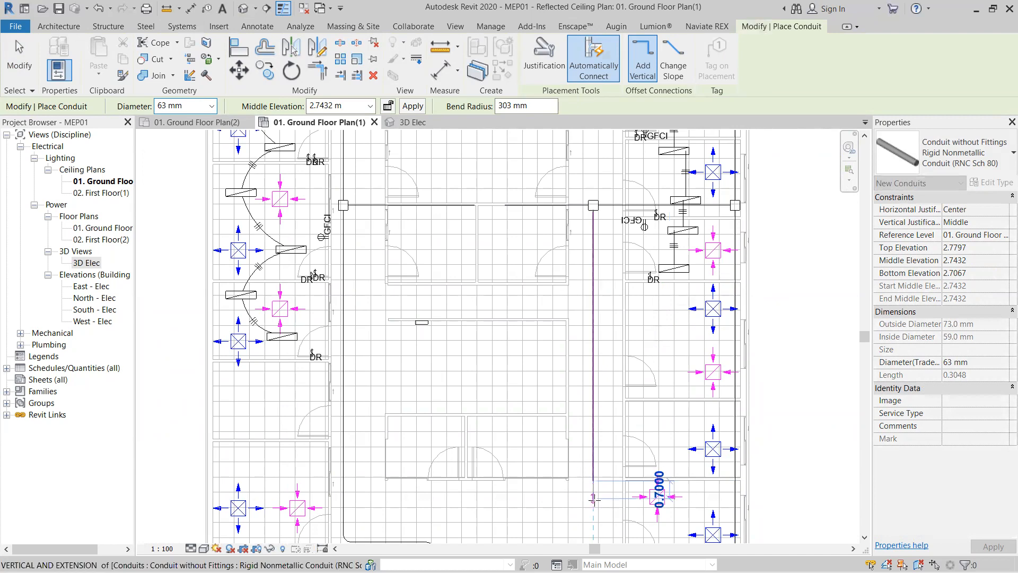
left_click(594, 499)
key("Escape")
key("Escape")
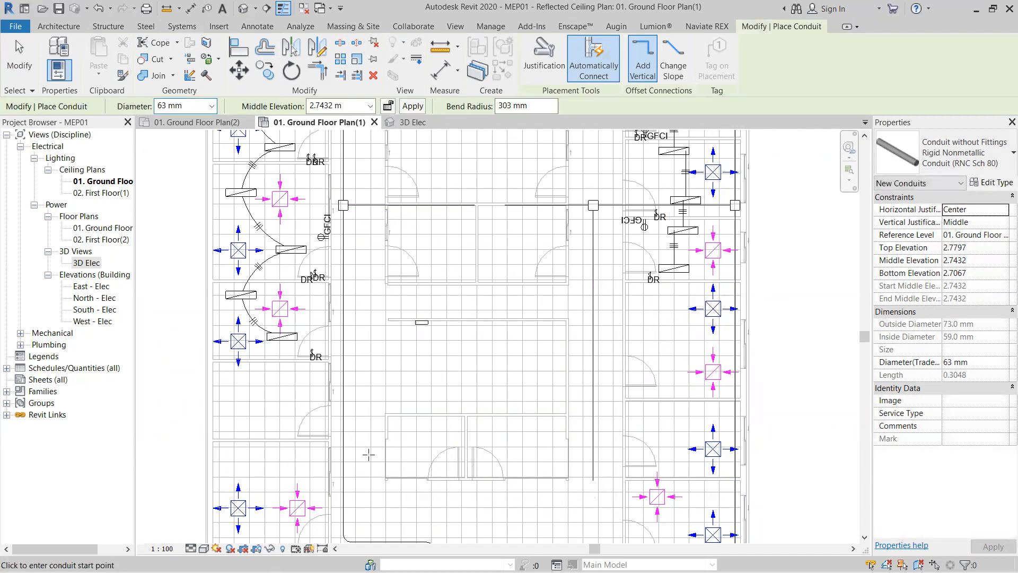
key("Escape")
key("Escape")
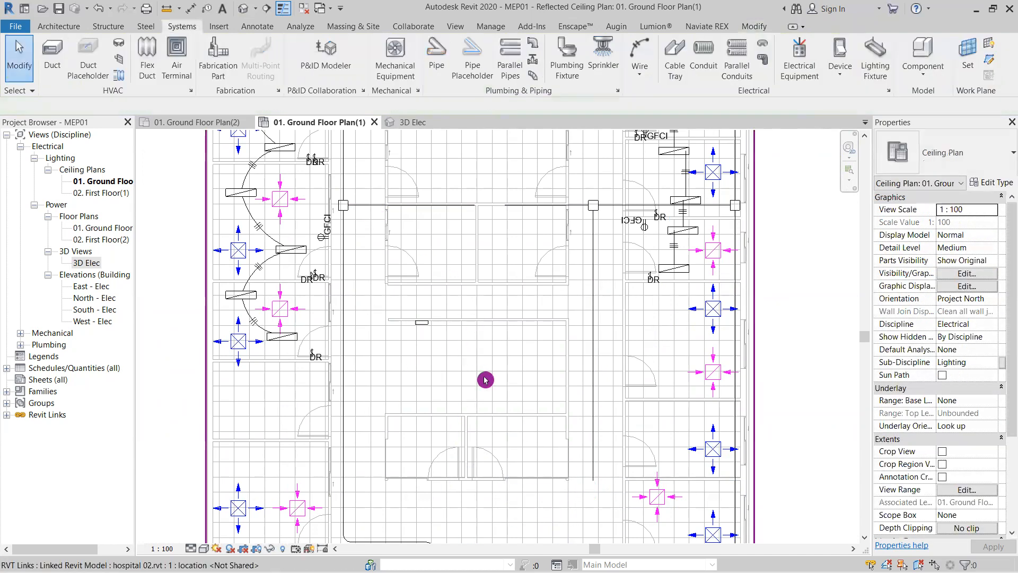
- Draw a 63 mm conduit about 26.67 m long along the west wall, from the southwest room up to the end of the north wall conduit
scroll(518, 352, "down", 3)
scroll(336, 218, "up", 5)
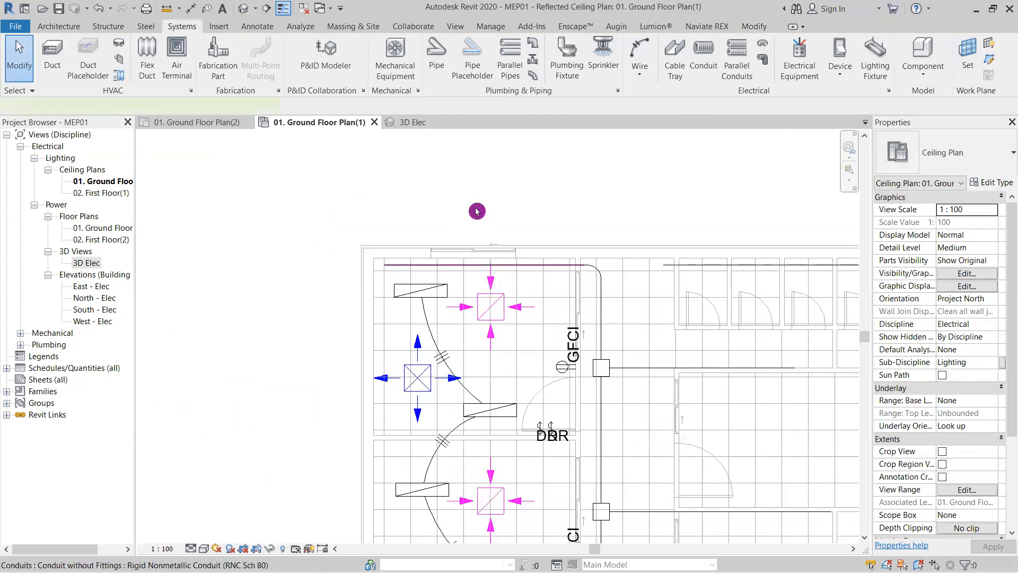
key("c")
key("n")
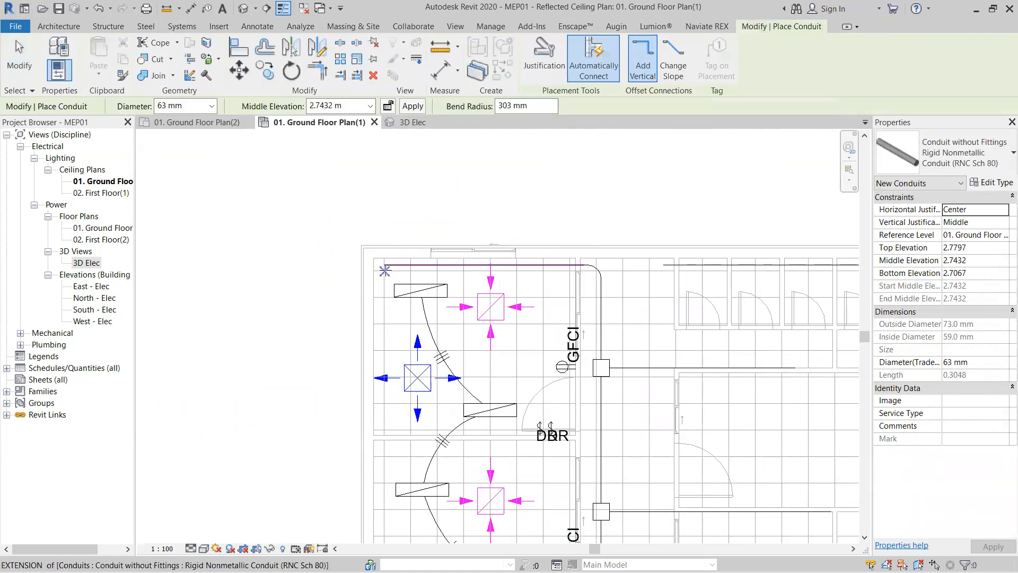
scroll(387, 388, "down", 2)
middle_click_drag(387, 388, 387, 231)
scroll(378, 192, "down", 1)
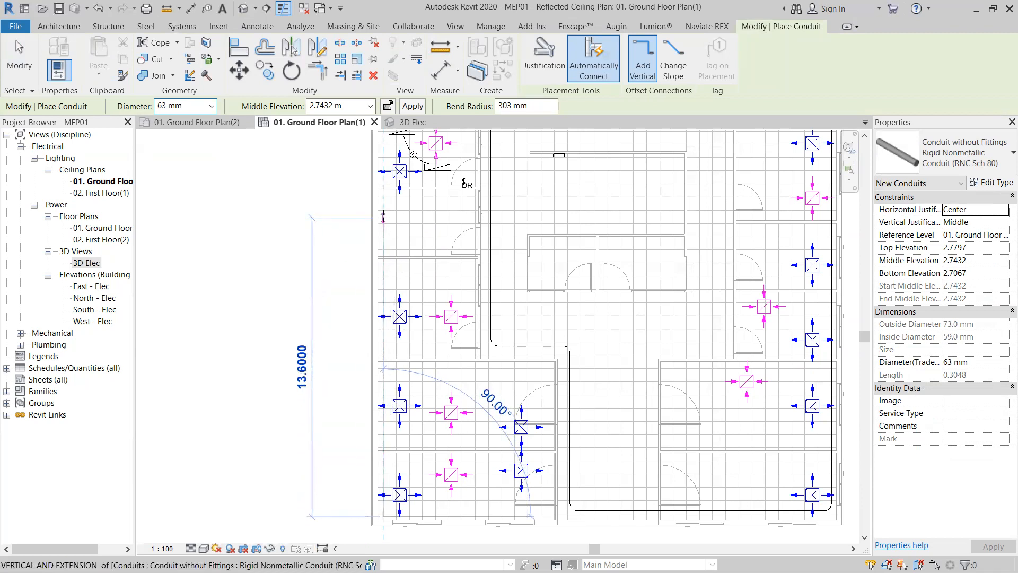
middle_click_drag(390, 217, 397, 500)
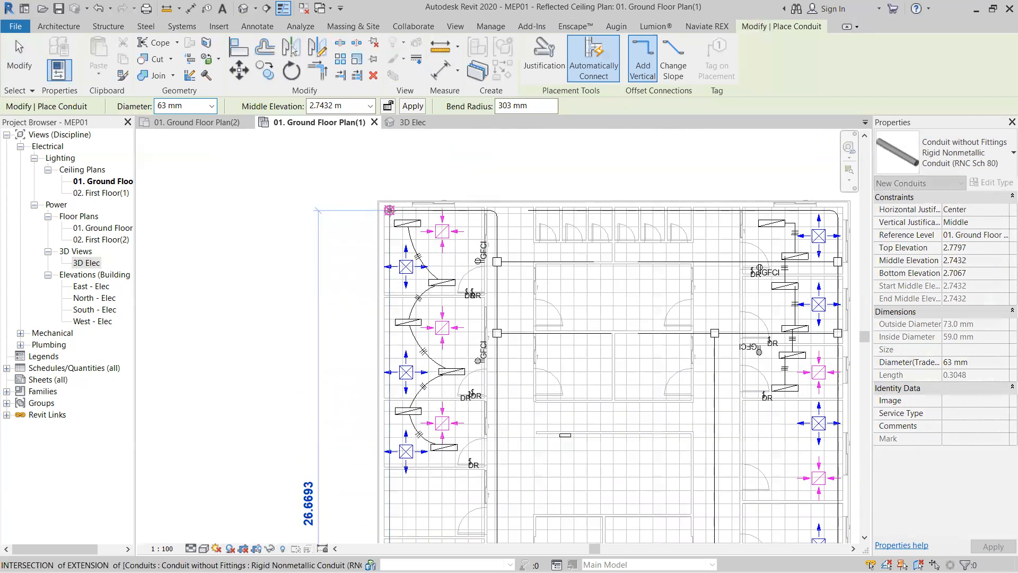
left_click(389, 210)
key("Escape")
key("Escape")
- Open the 3D Elec view and set it to a shaded visual style with Fine detail level
scroll(593, 380, "down", 2)
middle_click_drag(593, 380, 484, 248)
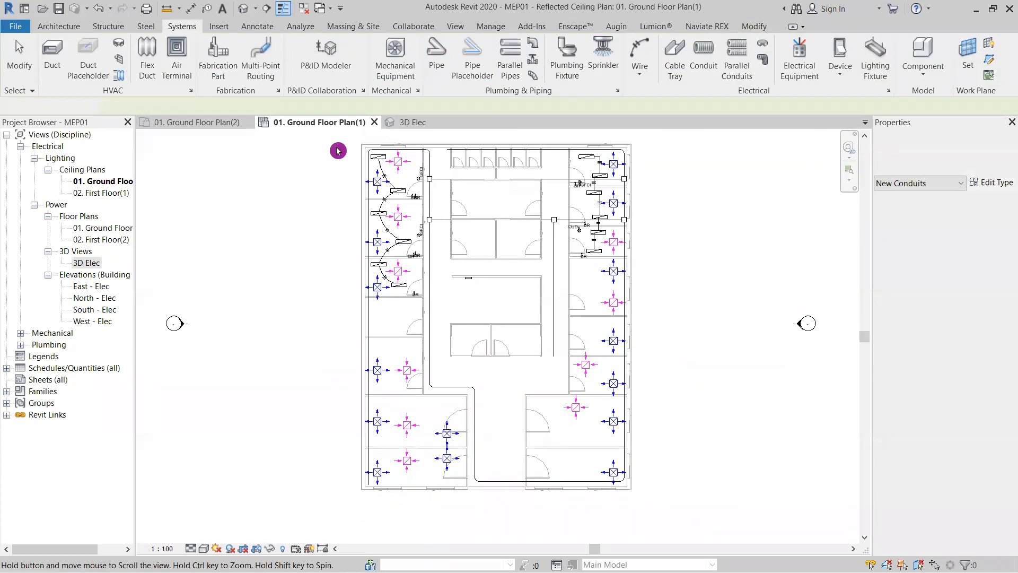
left_click(406, 126)
scroll(244, 289, "up", 3)
scroll(387, 313, "up", 8)
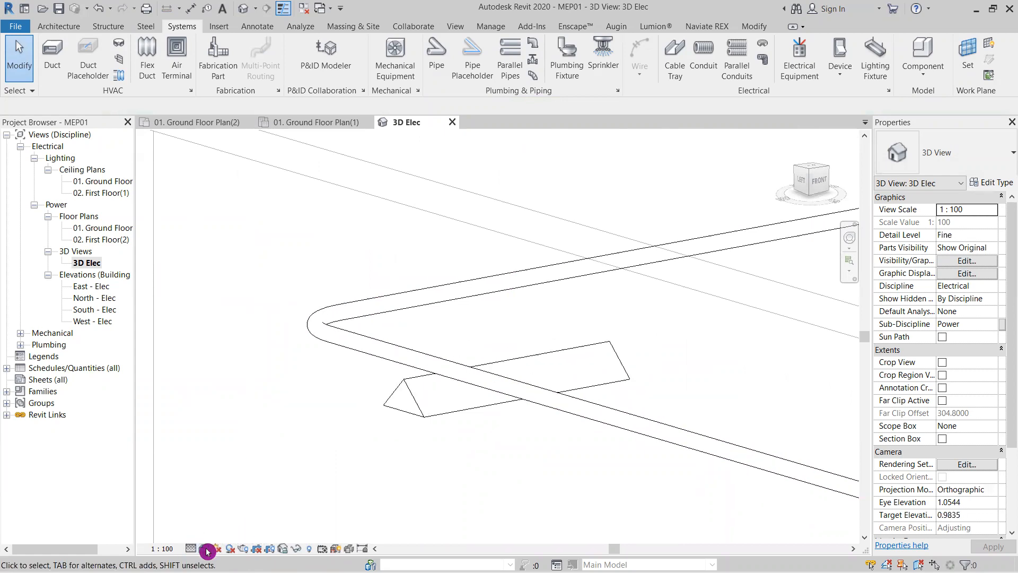
left_click(204, 549)
left_click(238, 501)
scroll(391, 455, "down", 5)
scroll(200, 332, "up", 3)
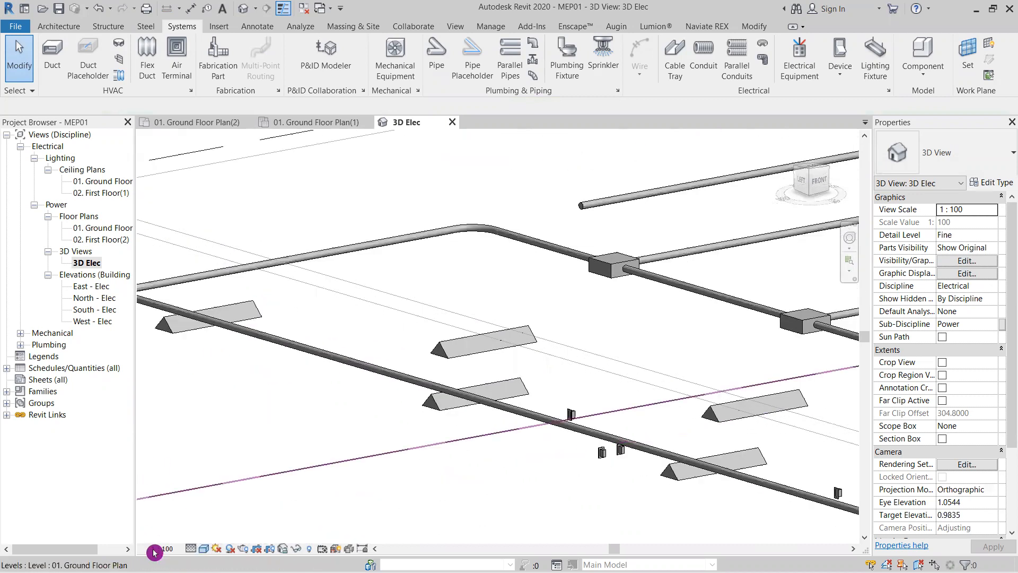
left_click(192, 549)
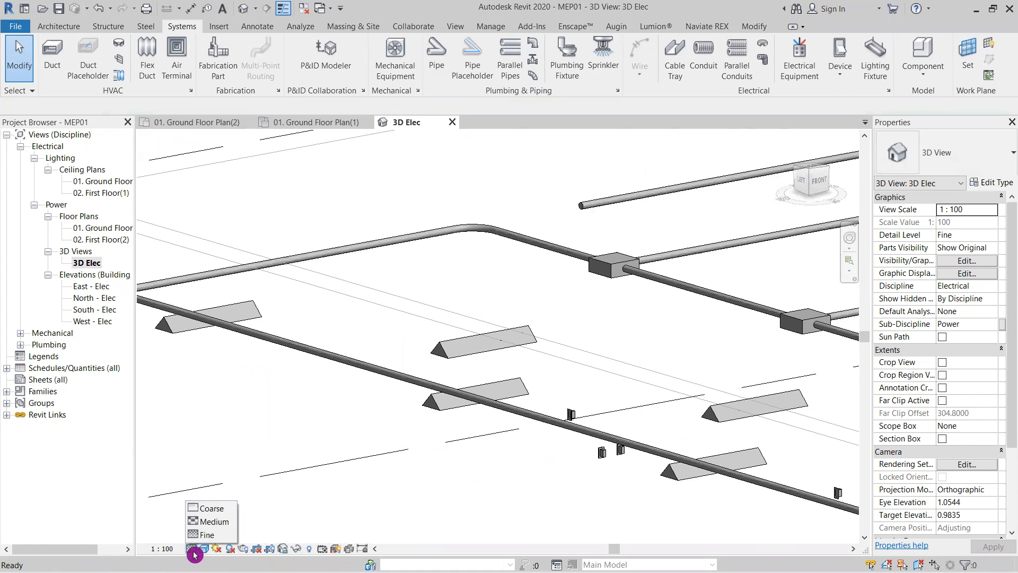
left_click(207, 535)
- Browse the view templates for the 3D Elec view, filtering by Mechanical and Electrical disciplines and the Ceiling Plans view type
scroll(928, 477, "down", 3)
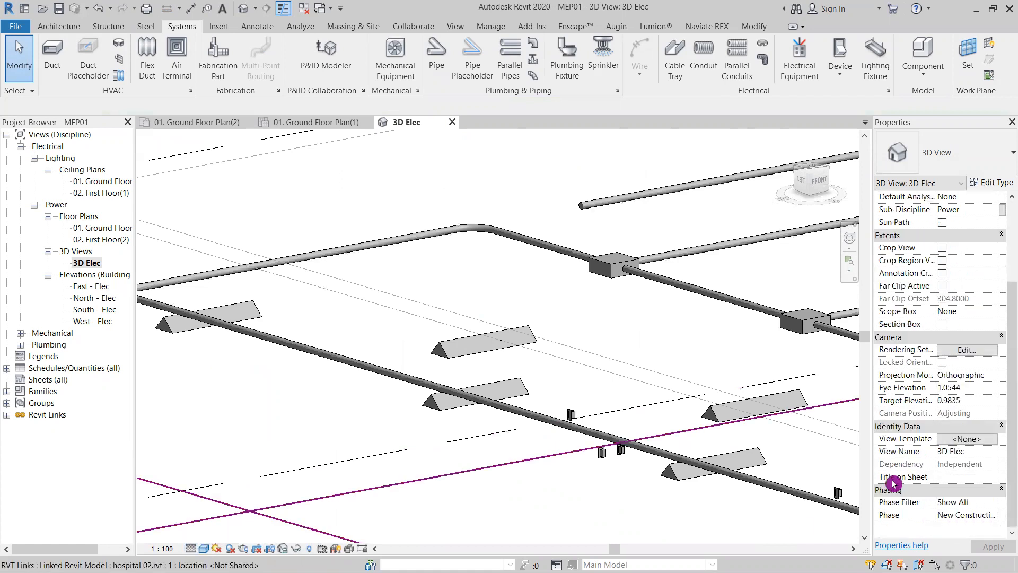
left_click(979, 440)
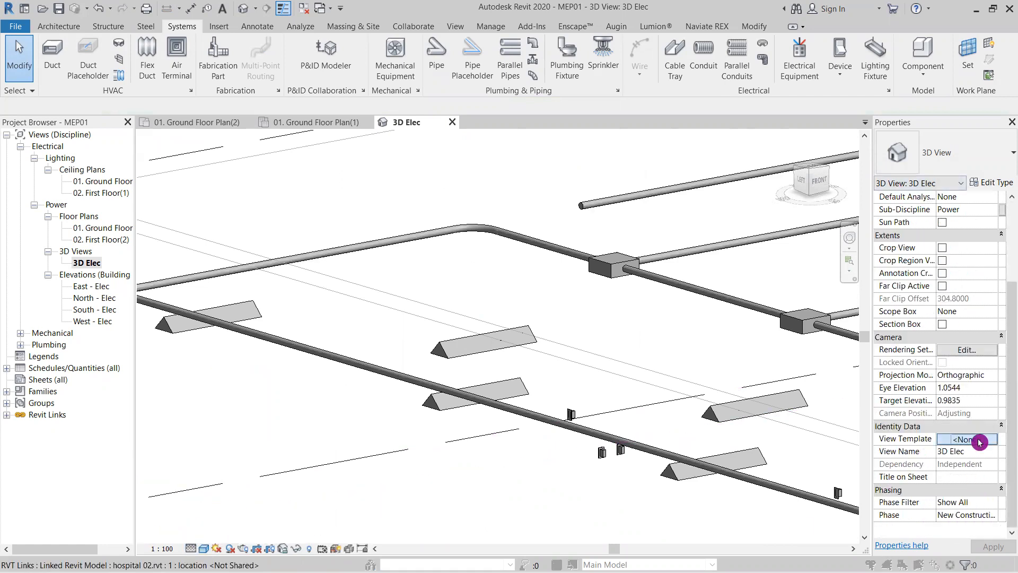
left_click(601, 167)
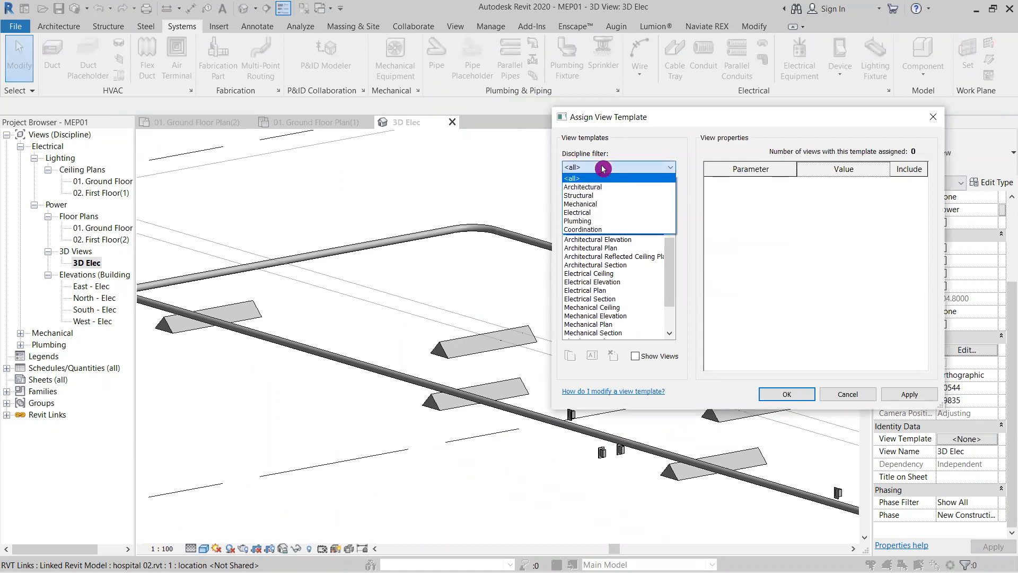
left_click(595, 205)
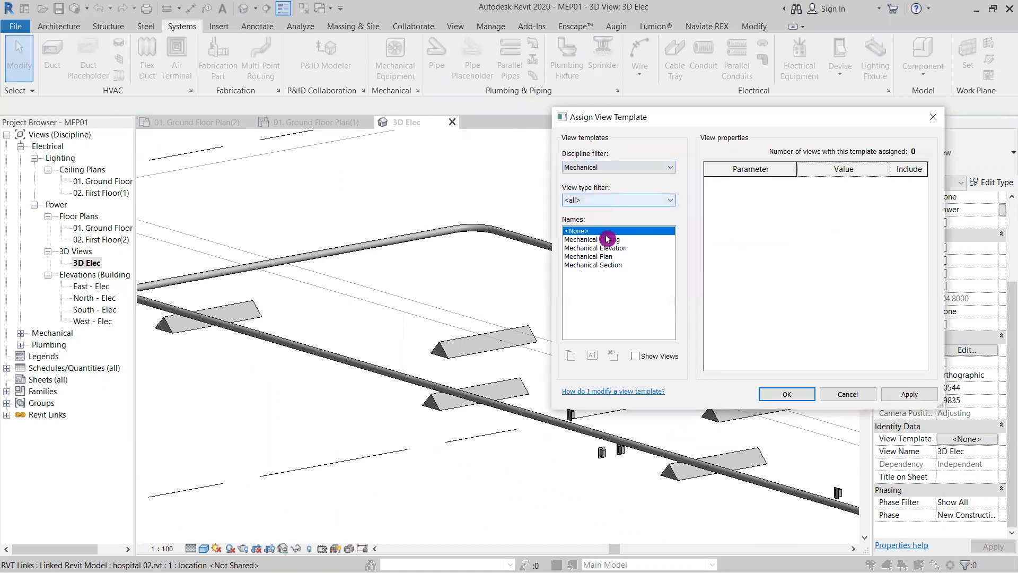
left_click(598, 201)
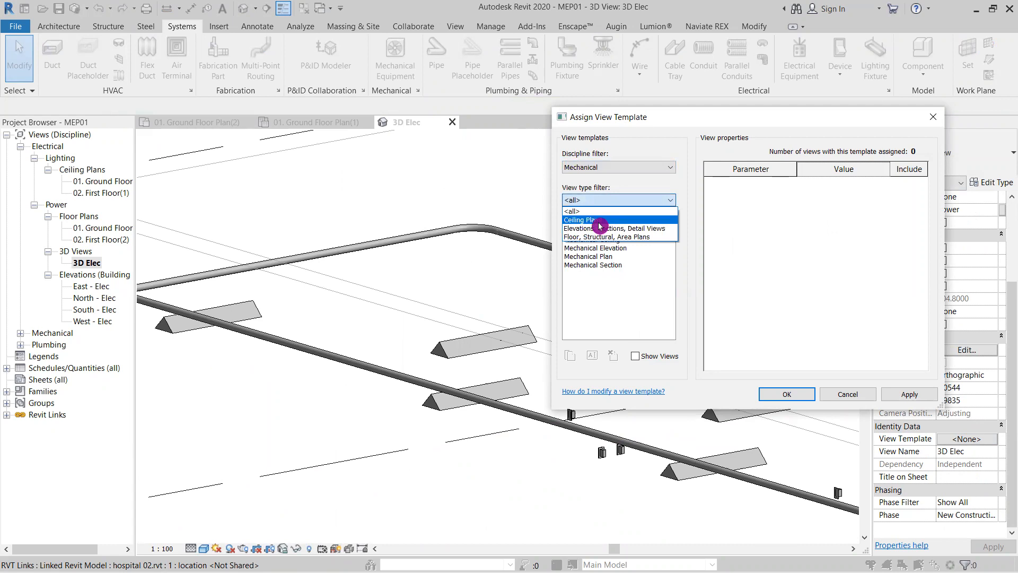
left_click(602, 209)
left_click(606, 241)
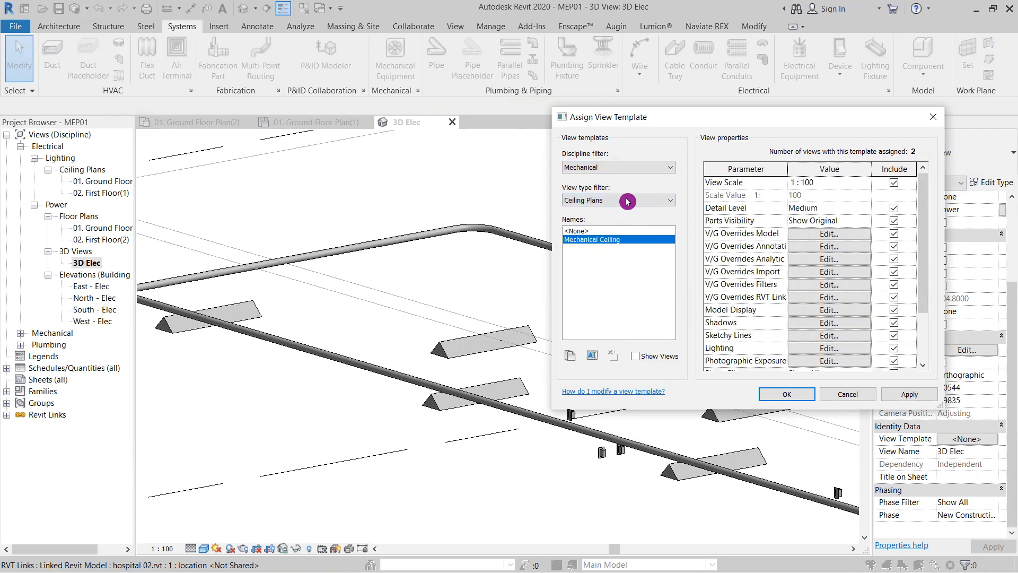
left_click(620, 167)
left_click(605, 214)
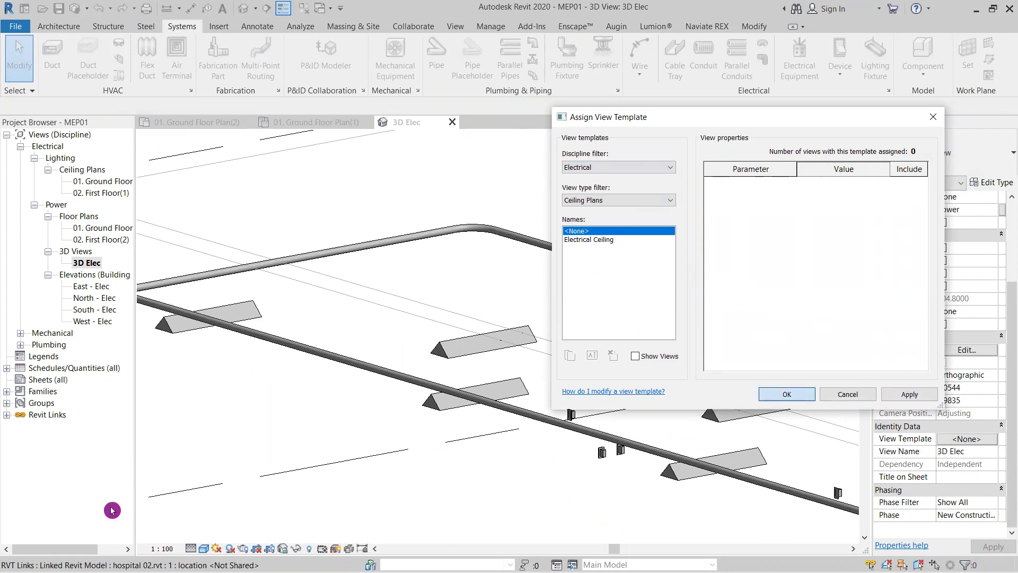
- Check the detail level options and the 3D Elec view's template assignment, keeping the template at None
left_click(191, 548)
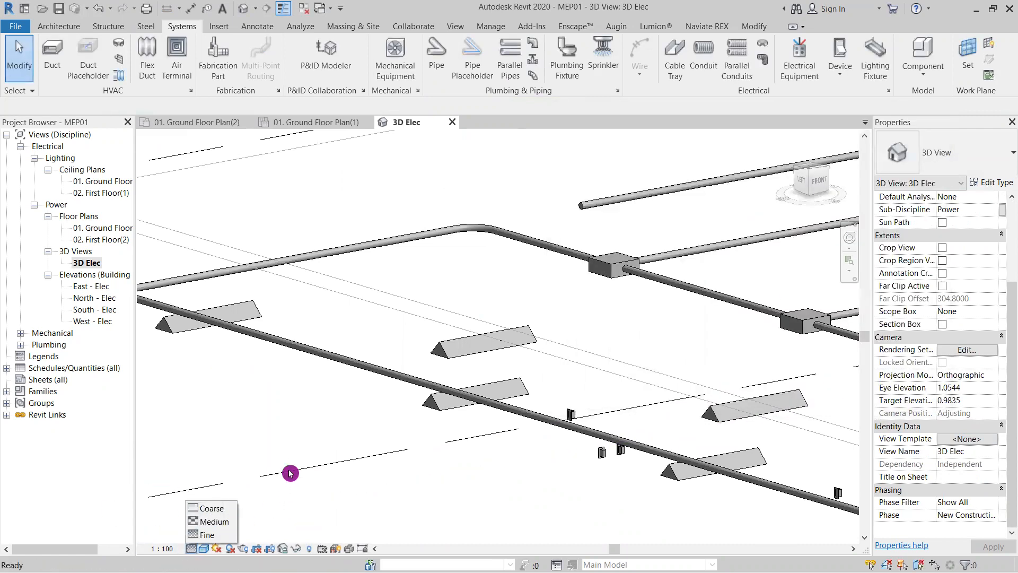
left_click(971, 440)
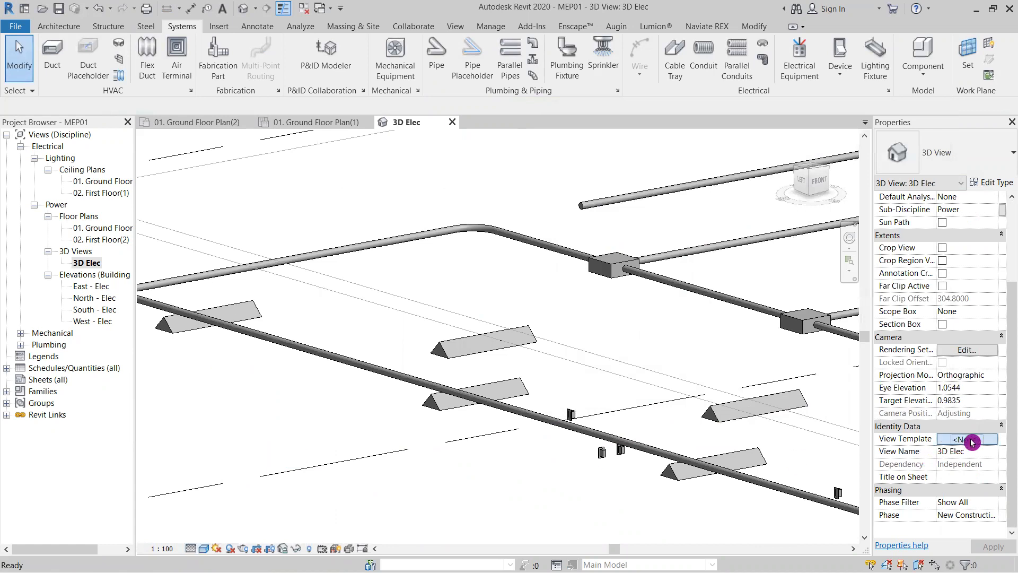
left_click(970, 440)
left_click(788, 393)
- Examine the conduit network in 3D, from the junction boxes to the open south end of the west wall conduit
scroll(448, 340, "down", 3)
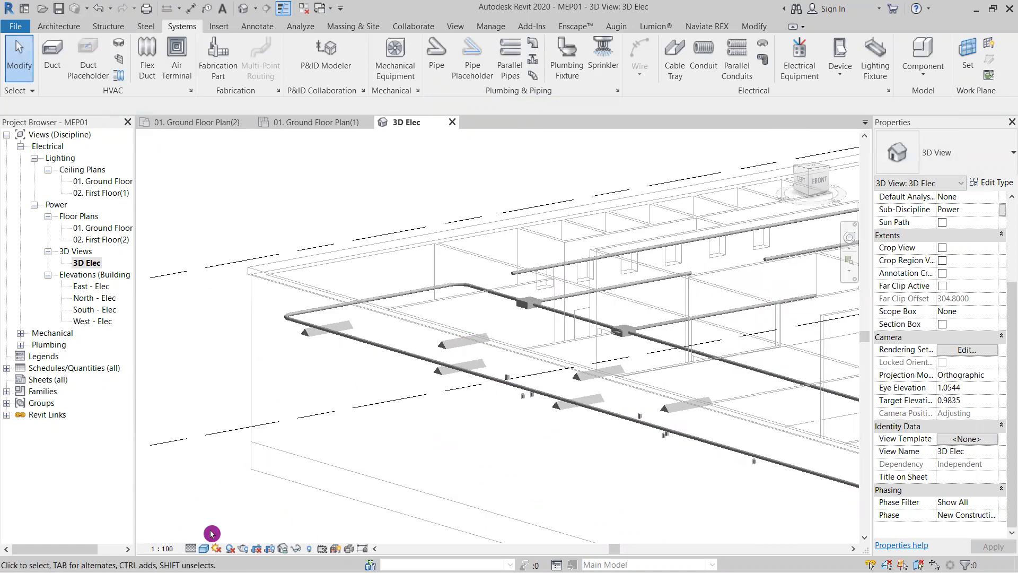
middle_click_drag(500, 343, 324, 319)
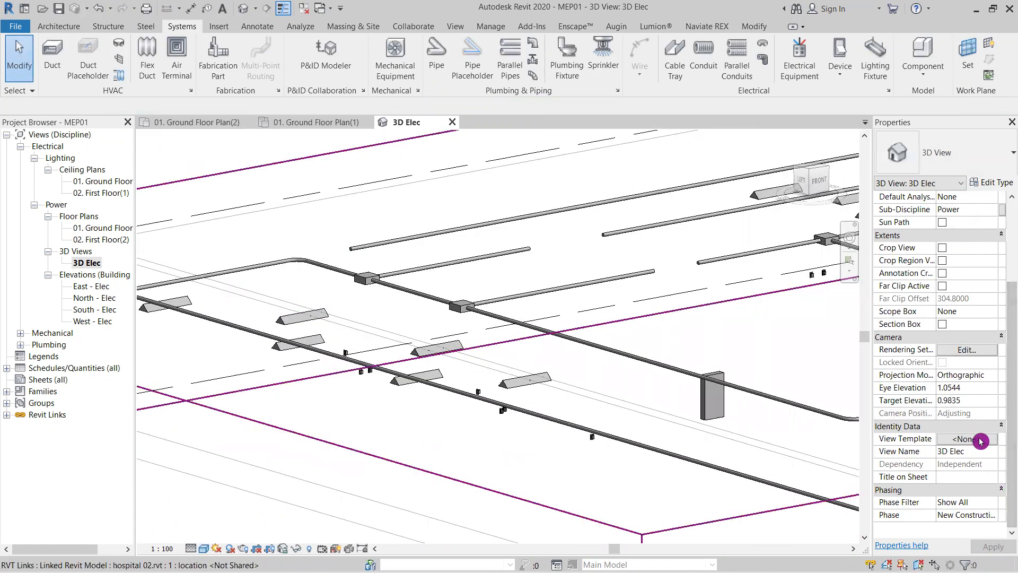
middle_click_drag(502, 452, 487, 457, "shift")
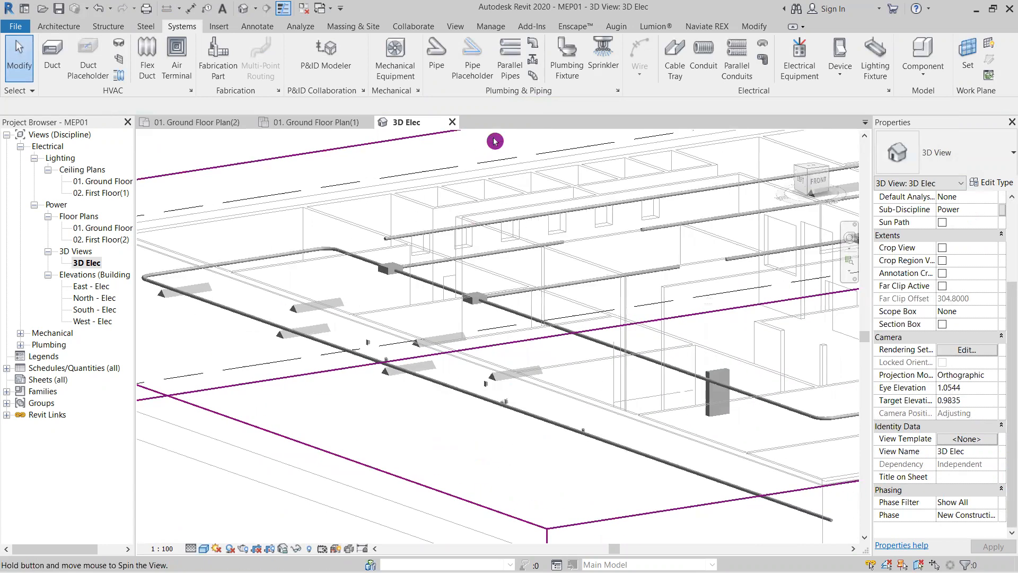
middle_click_drag(494, 141, 504, 139, "shift")
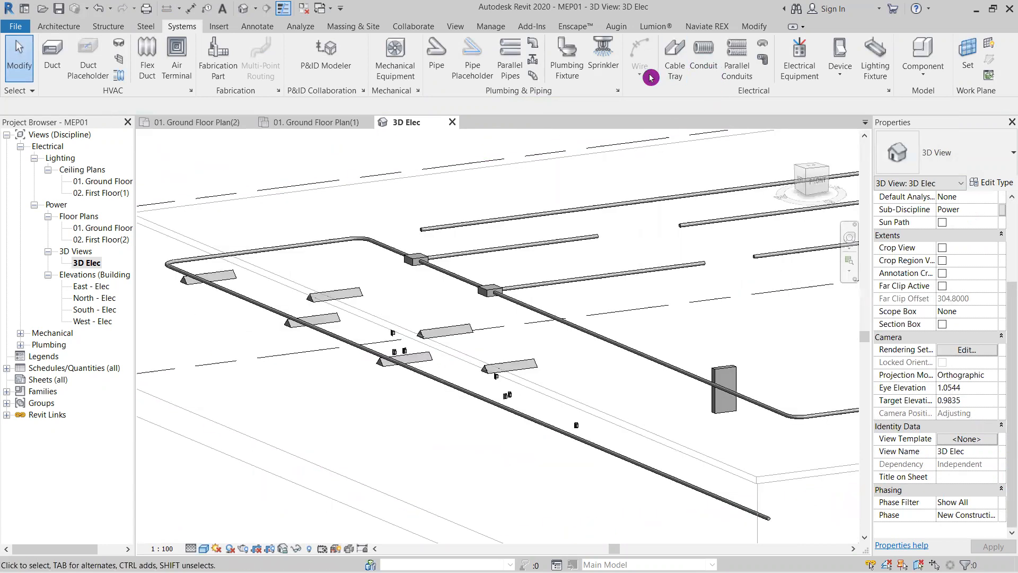
left_click(676, 74)
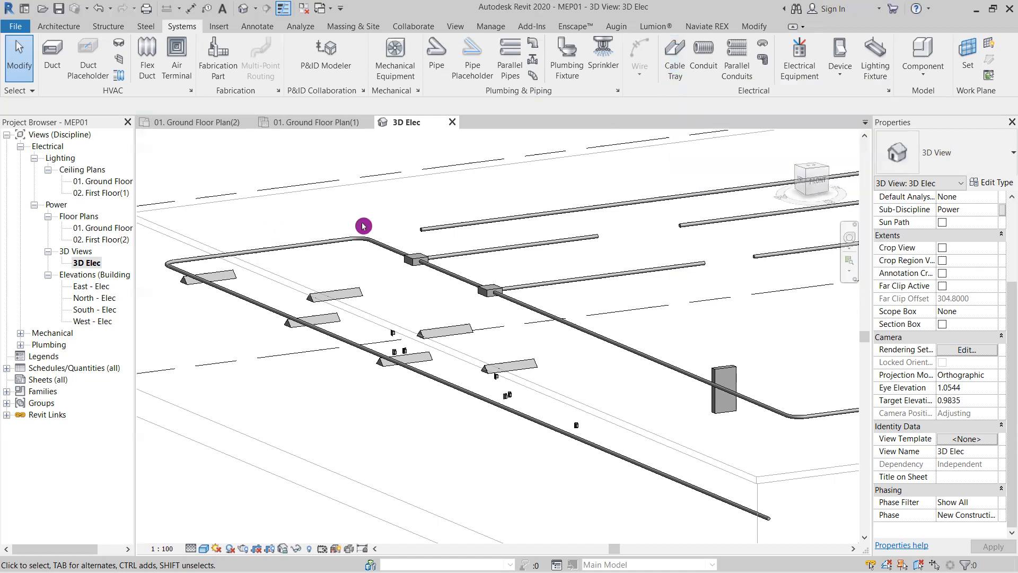
scroll(363, 227, "down", 2)
middle_click_drag(491, 348, 466, 356)
scroll(228, 244, "up", 1)
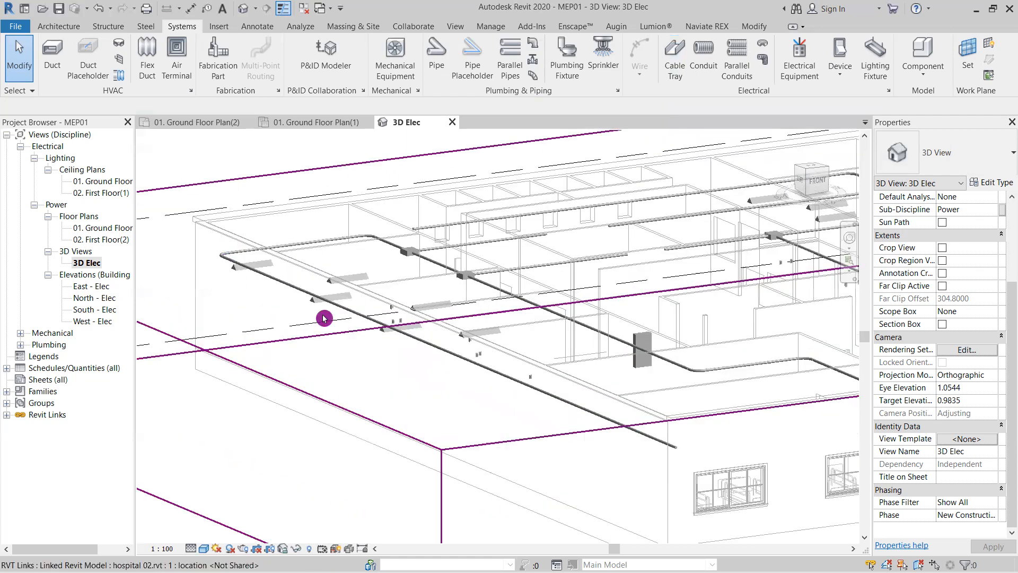
scroll(525, 398, "up", 3)
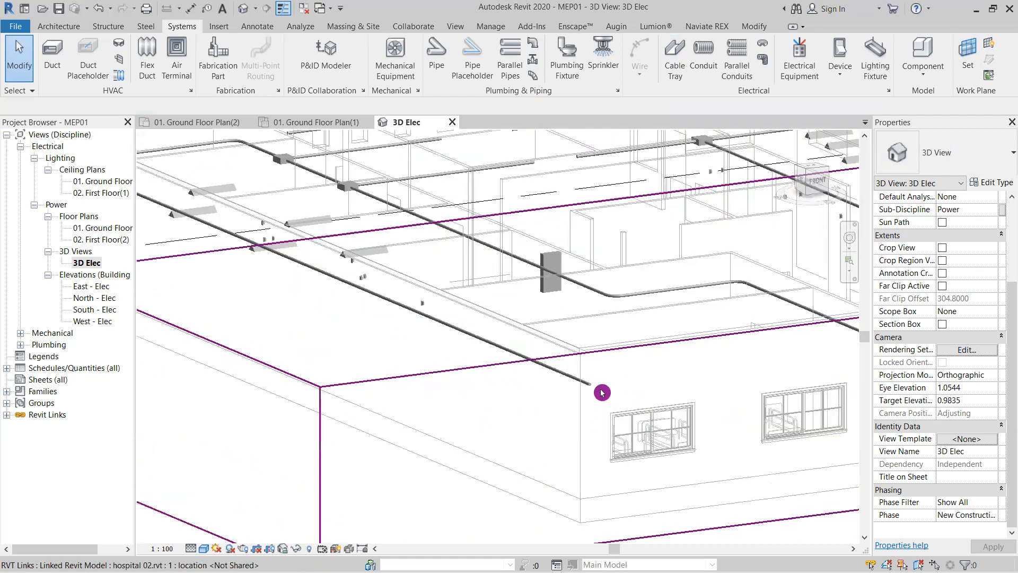
scroll(594, 387, "up", 2)
middle_click_drag(586, 382, 592, 288)
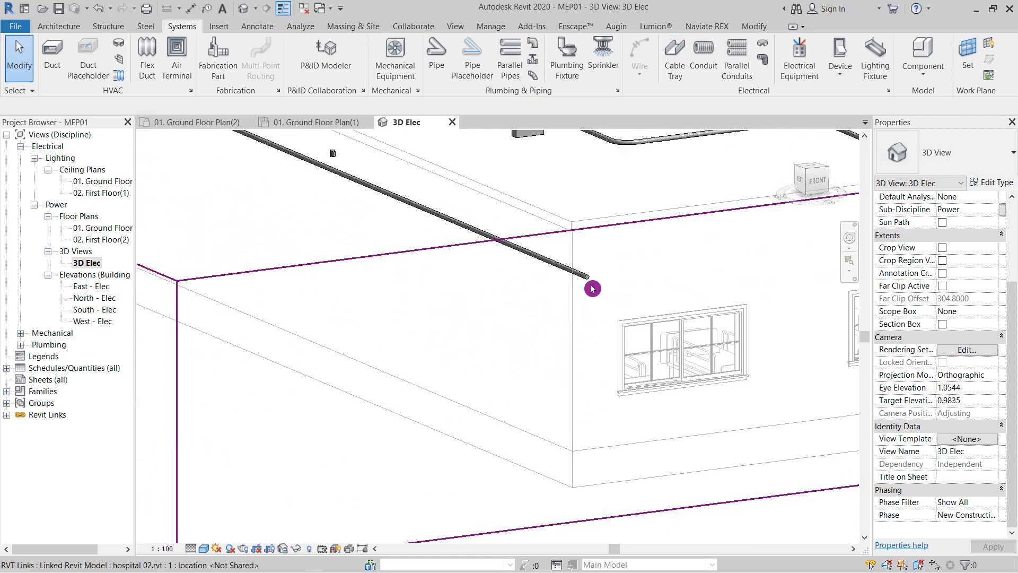
- Inspect the conduits and junction boxes from the front, along the full width of the building between the two floor levels
left_click(817, 182)
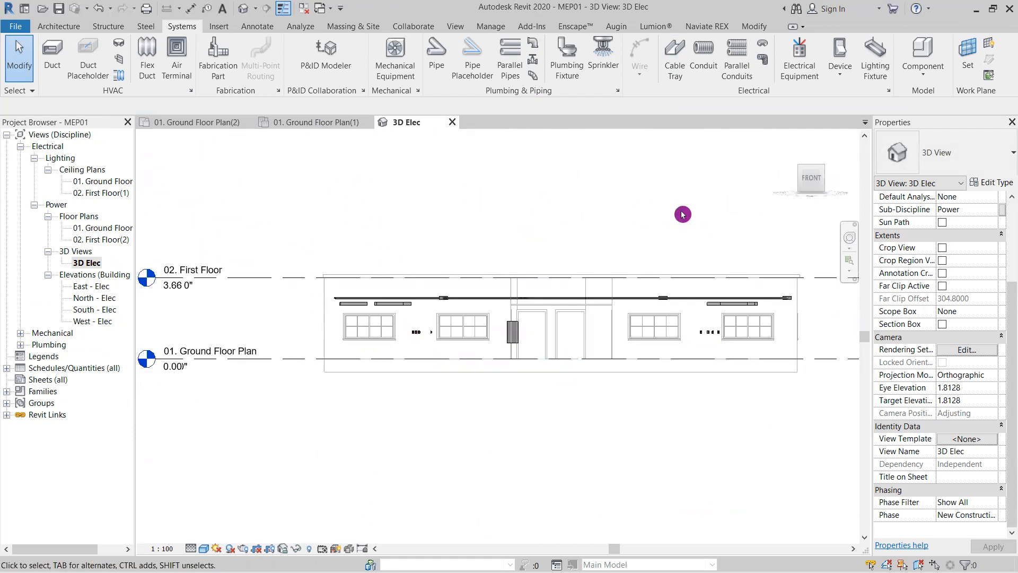
scroll(325, 313, "up", 5)
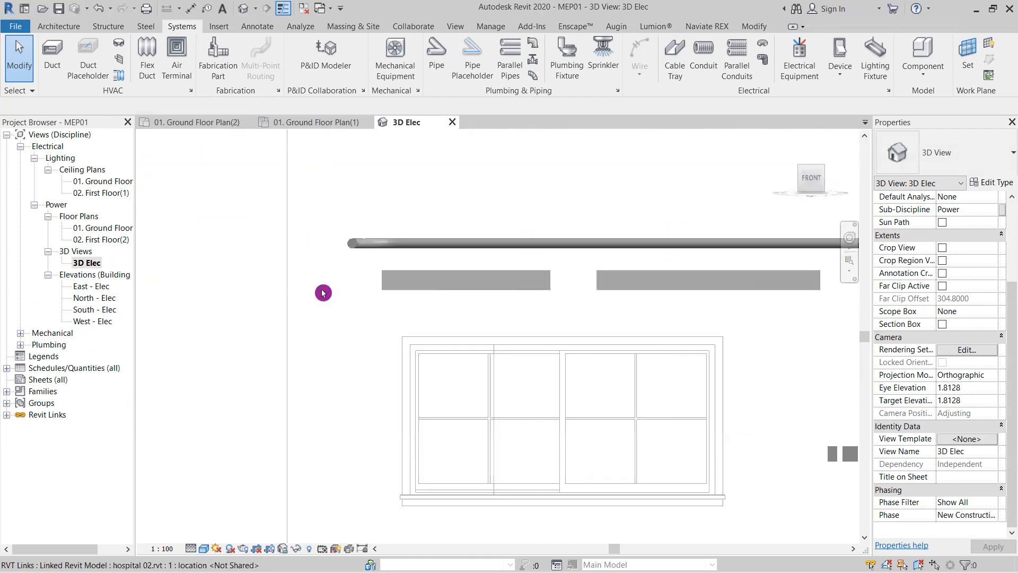
middle_click_drag(222, 291, 81, 275)
scroll(622, 307, "down", 3)
middle_click_drag(623, 307, 114, 314)
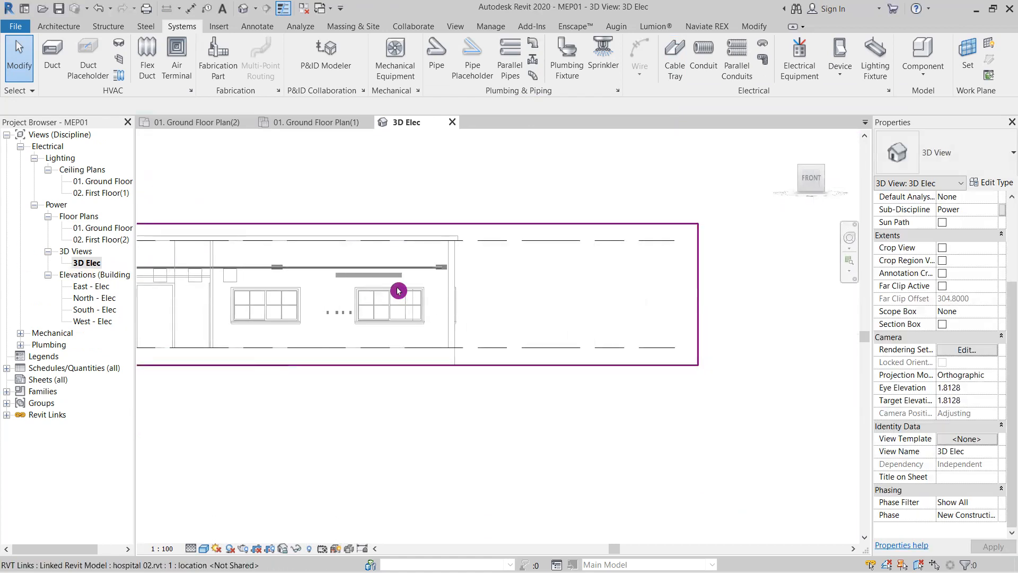
scroll(427, 284, "up", 3)
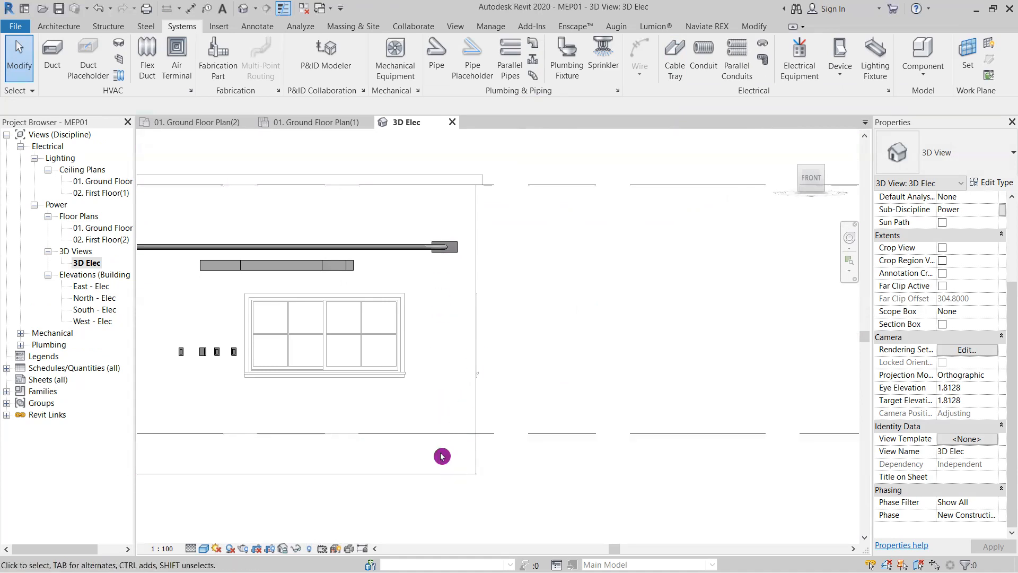
scroll(472, 418, "down", 1)
middle_click_drag(513, 424, 603, 413)
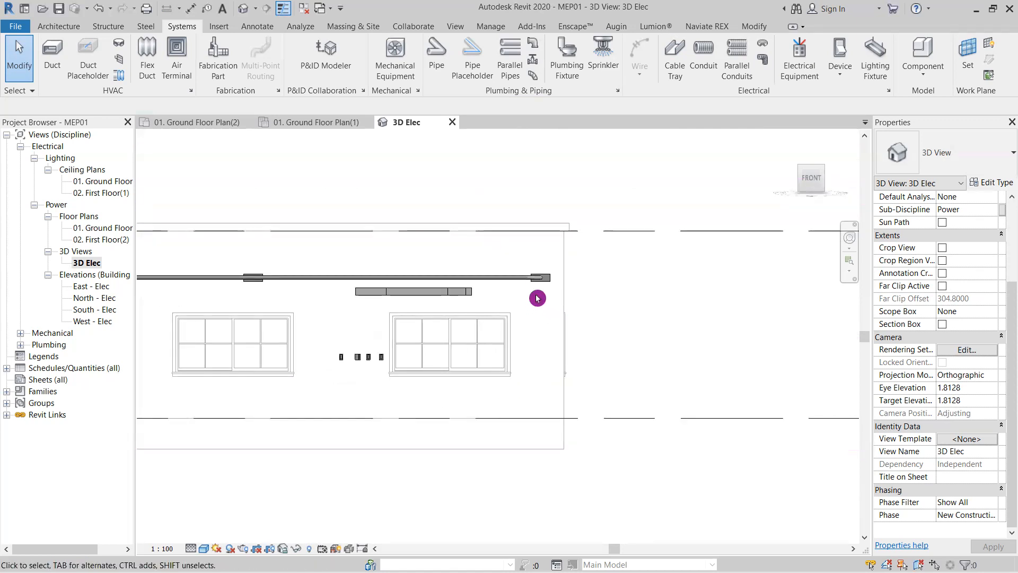
- Close the 01. Ground Floor Plan(2) view and show the 01. Ground Floor Plan(1) ceiling plan
left_click(209, 127)
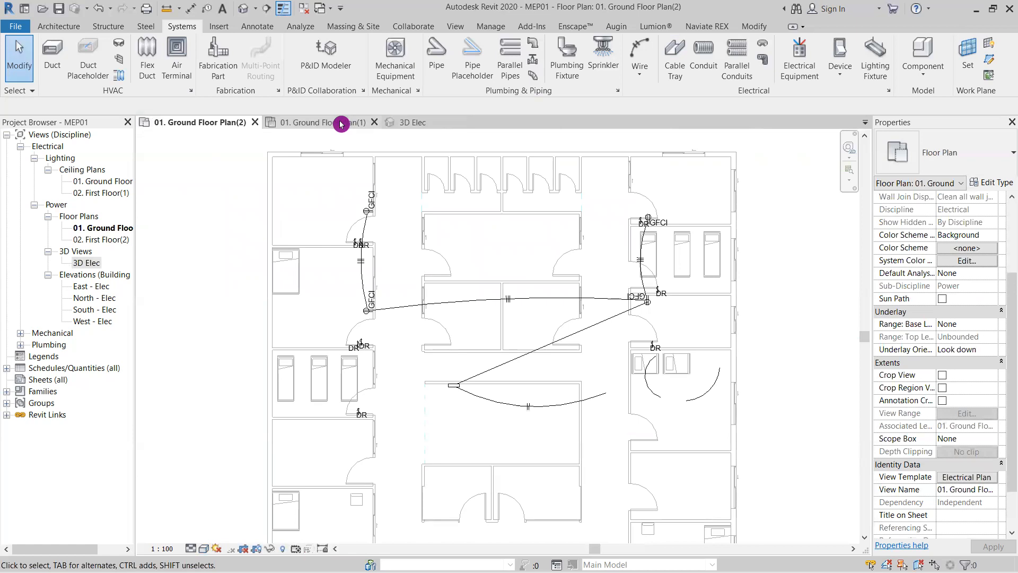
left_click(341, 124)
left_click(254, 122)
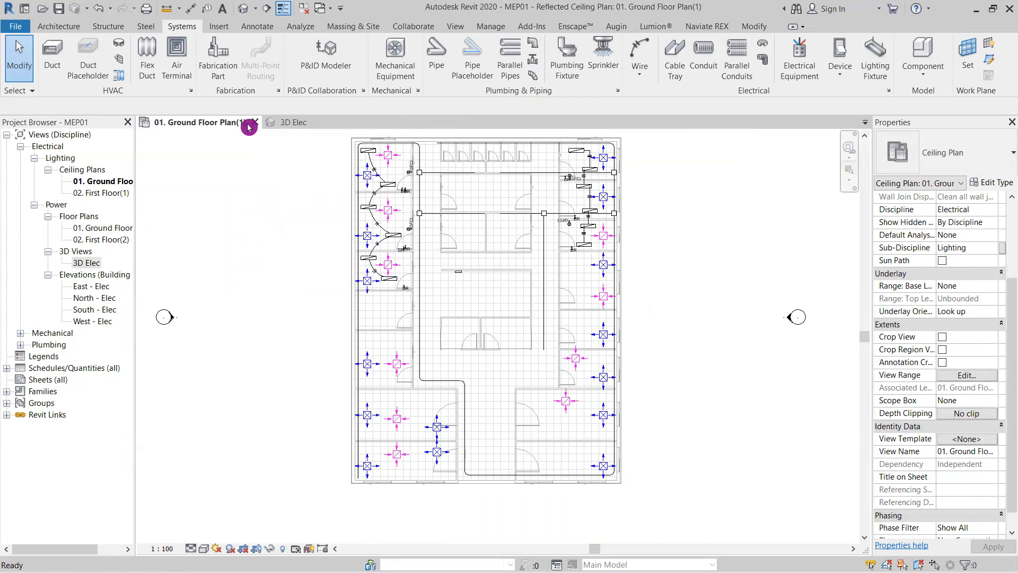
- Split the conduit along the south wall inside the southeast room and the vertical conduit in the entrance corridor beside the southwest room
scroll(540, 406, "up", 1)
middle_click_drag(541, 407, 499, 298)
scroll(475, 457, "up", 6)
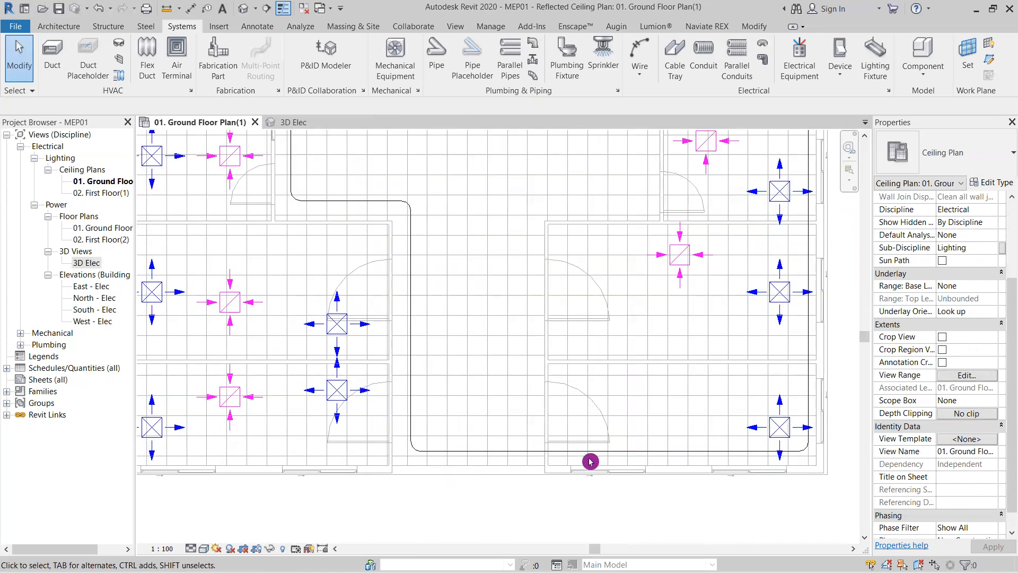
left_click(756, 29)
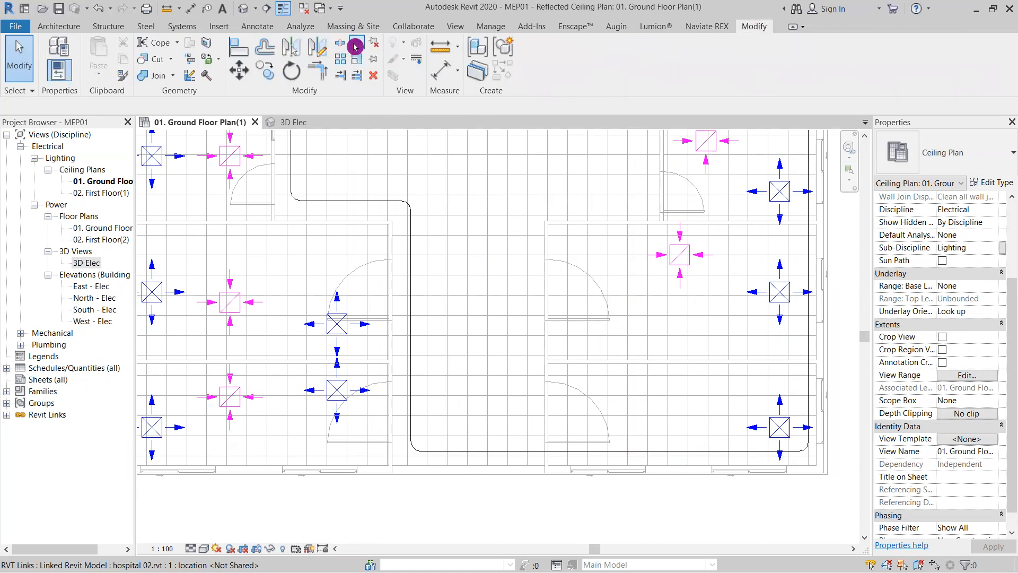
left_click(342, 48)
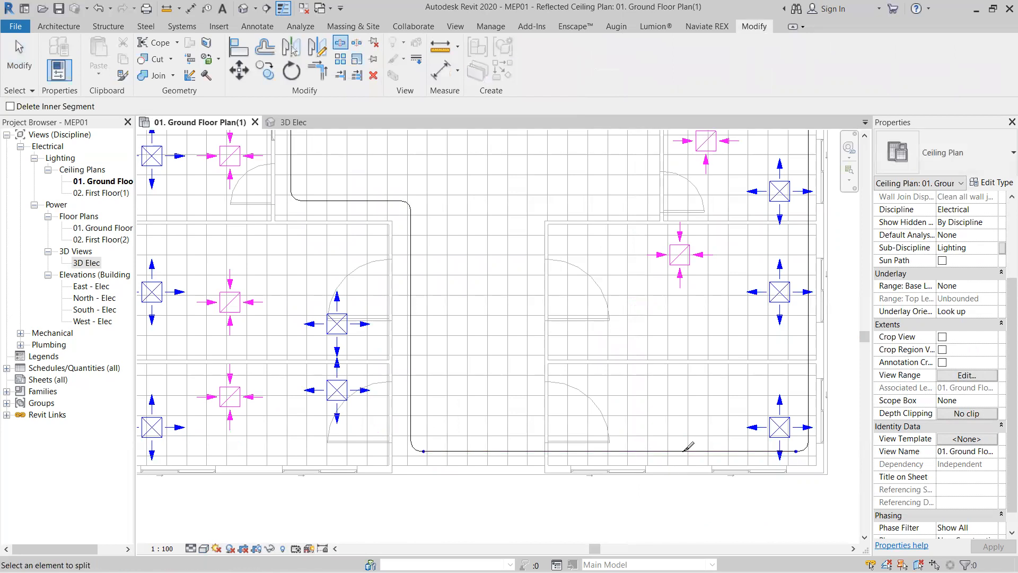
left_click(411, 383)
key("Escape")
- Delete the lower corridor conduit piece, the adjoining south wall piece and the bend between them
left_click(411, 418)
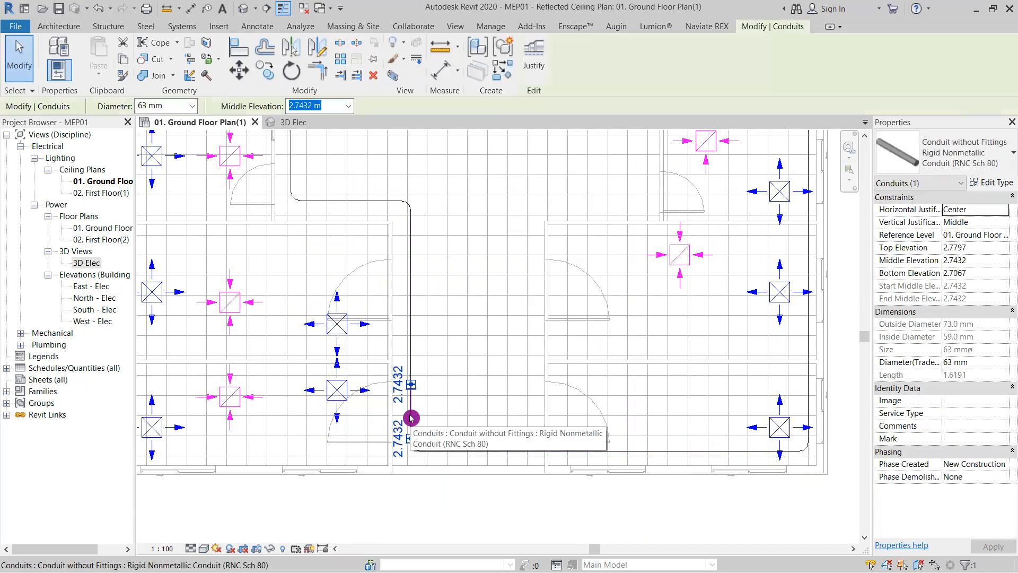
key("Delete")
left_click(436, 451)
key("Delete")
left_click(414, 449)
key("Delete")
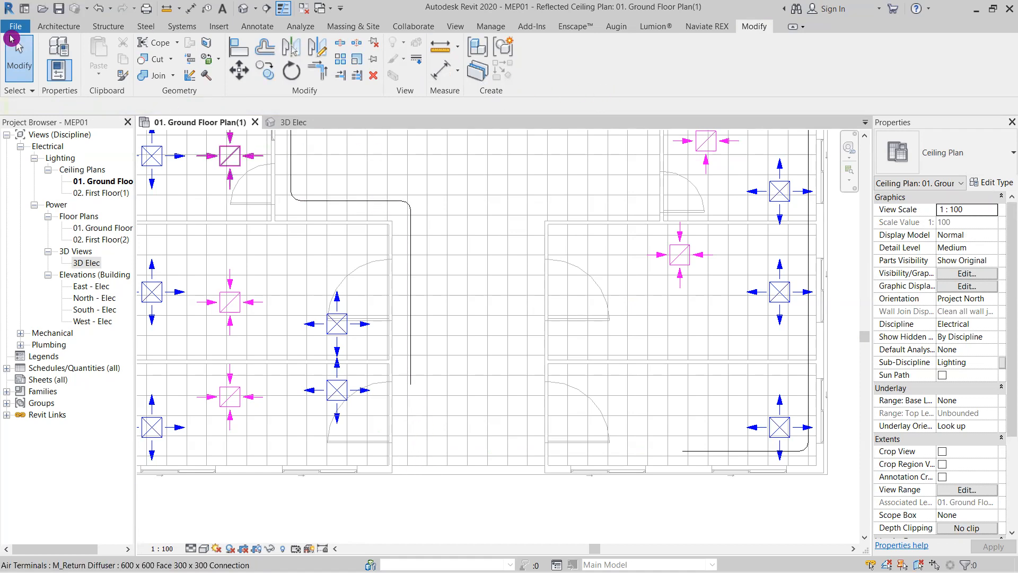
- Draw a 63 mm conduit from the cut end of the entrance corridor conduit with its middle elevation at 0 m, forming a vertical drop
left_click(181, 28)
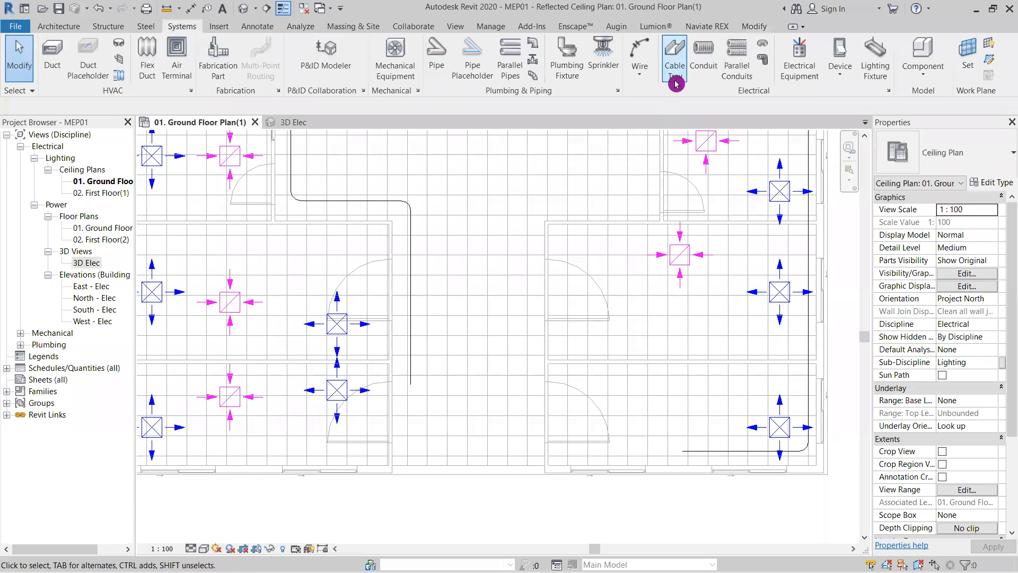
left_click(703, 80)
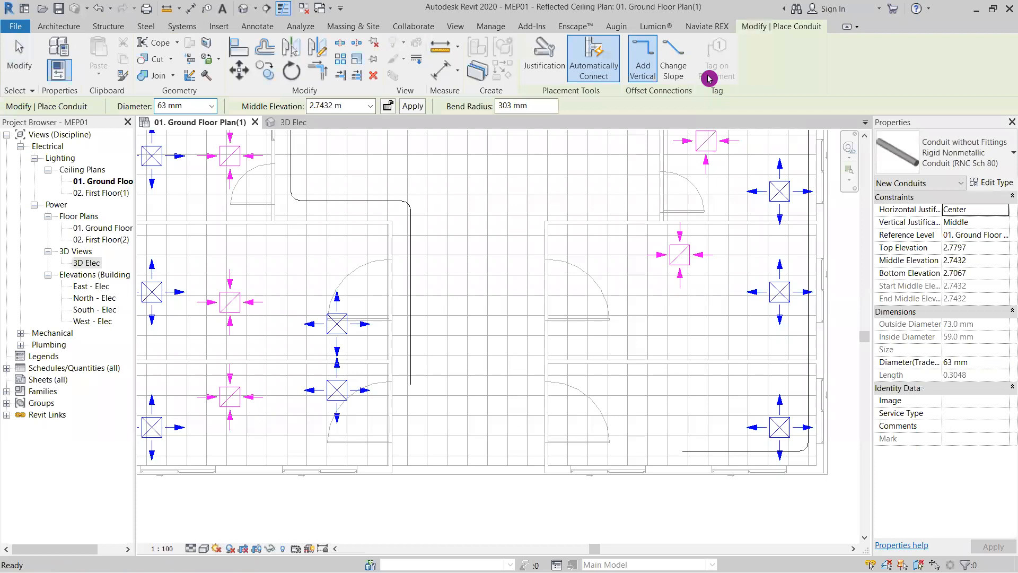
left_click(355, 106)
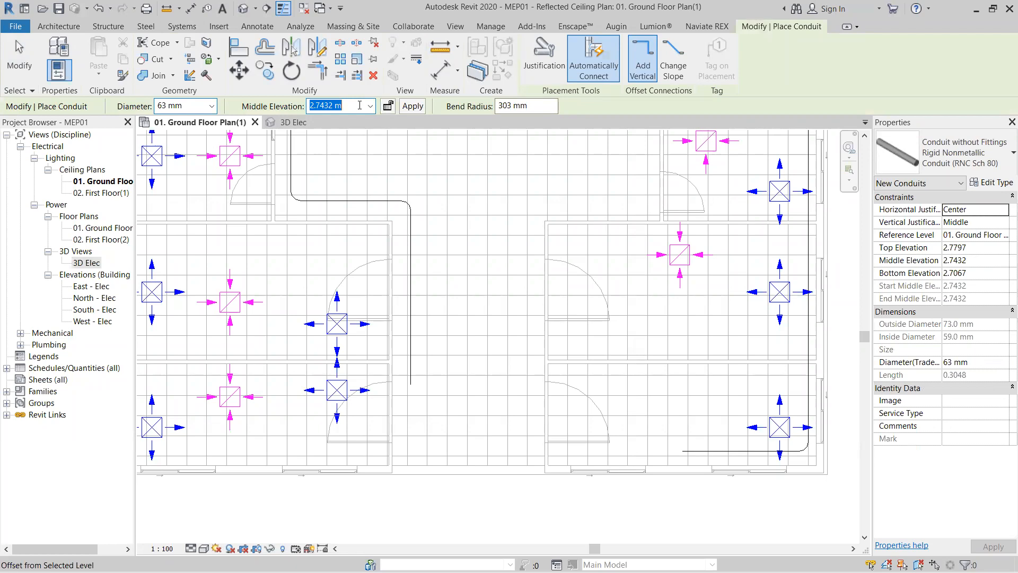
key("Return")
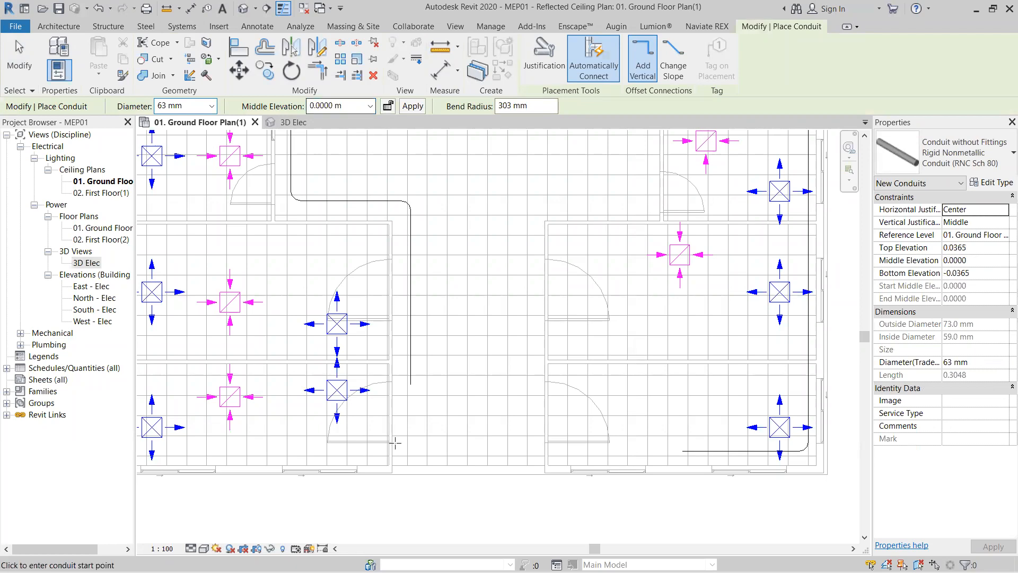
left_click(409, 385)
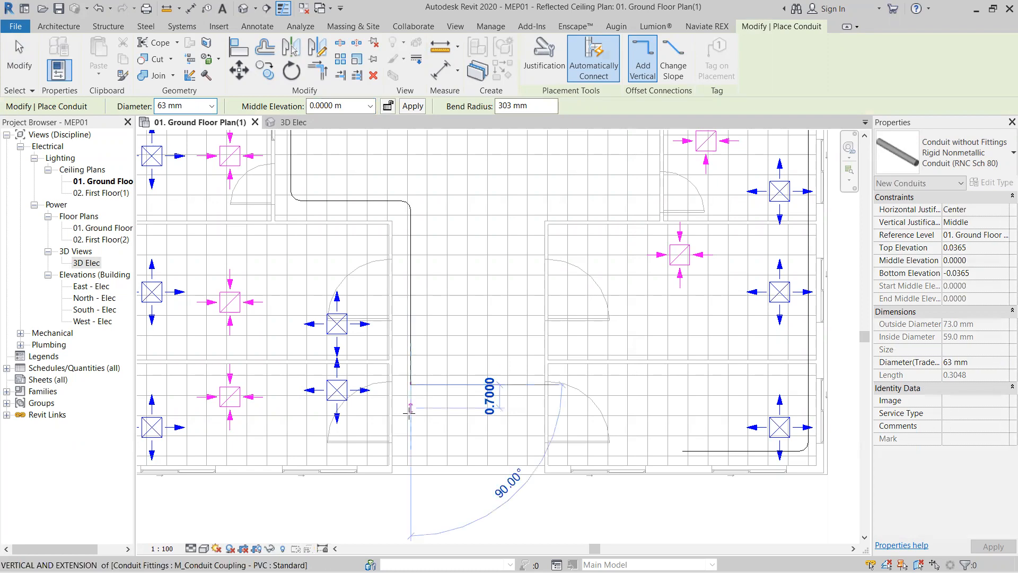
key("Escape")
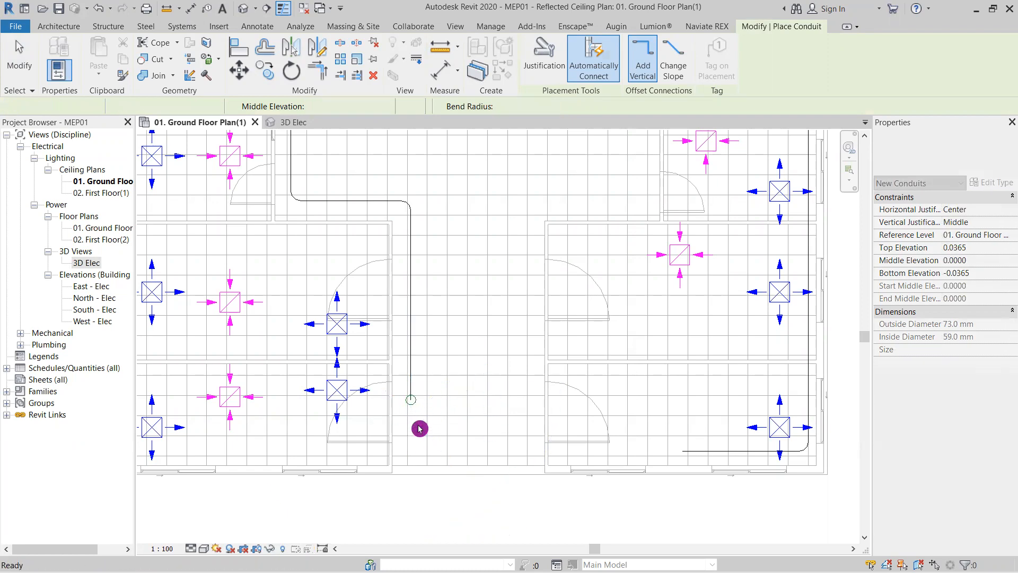
- Inspect the vertical conduit drop at the entrance corridor and its floor-level end piece in the 3D Elec view
key("Escape")
left_click(313, 123)
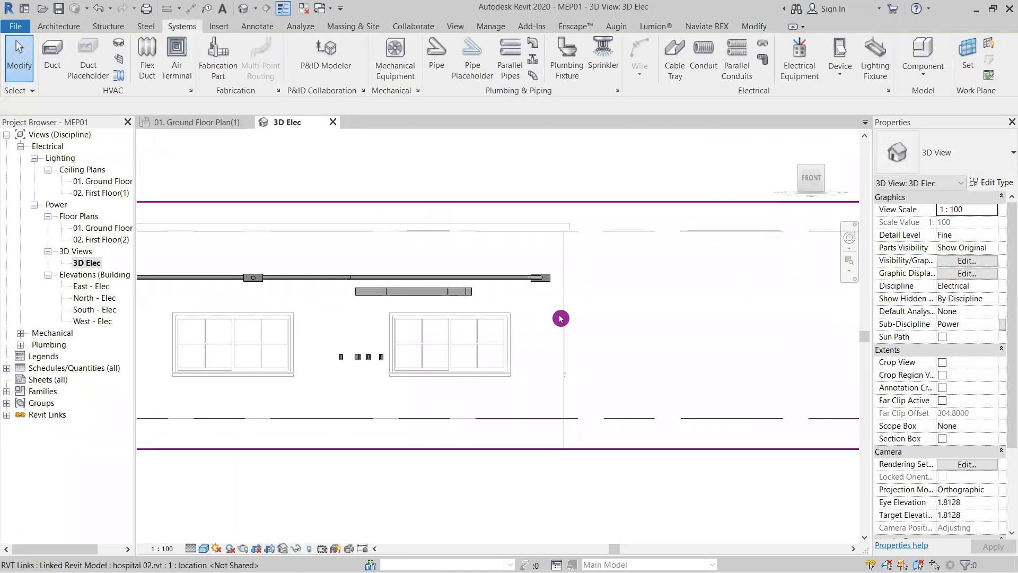
scroll(561, 318, "down", 3)
middle_click_drag(432, 319, 576, 326)
mouse_move(745, 445)
middle_mouse_down("shift")
mouse_move(675, 475)
mouse_move(637, 468)
mouse_move(670, 482)
mouse_move(723, 468)
mouse_move(747, 433)
middle_mouse_up("shift")
left_click(803, 187)
scroll(432, 345, "up", 6)
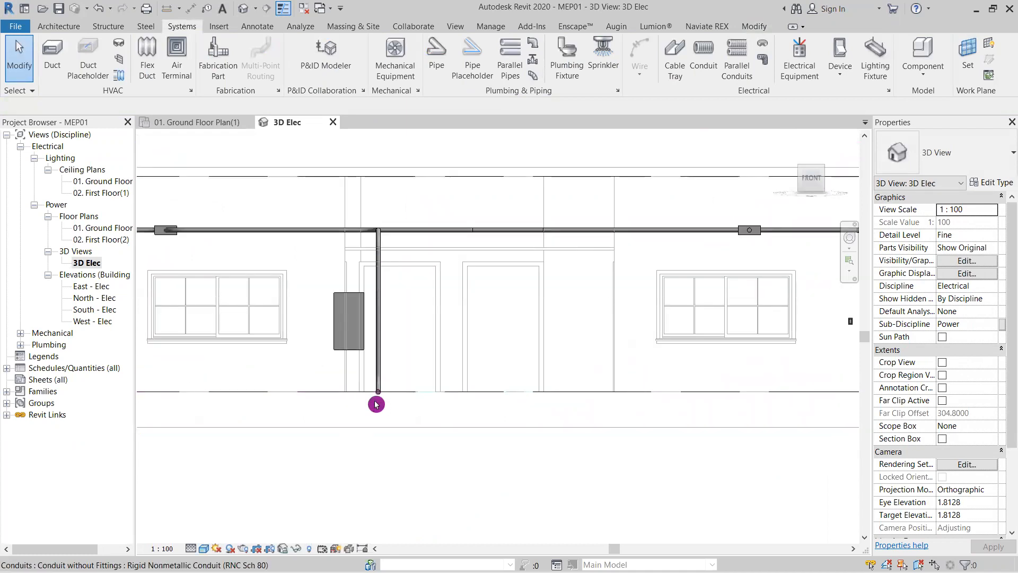
middle_click_drag(412, 371, 475, 362, "shift")
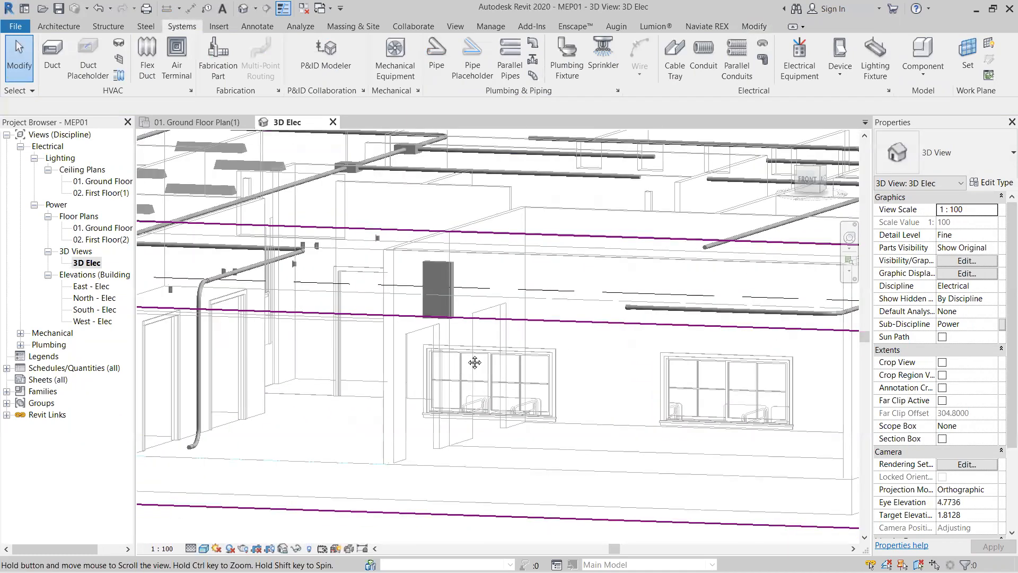
scroll(309, 416, "up", 4)
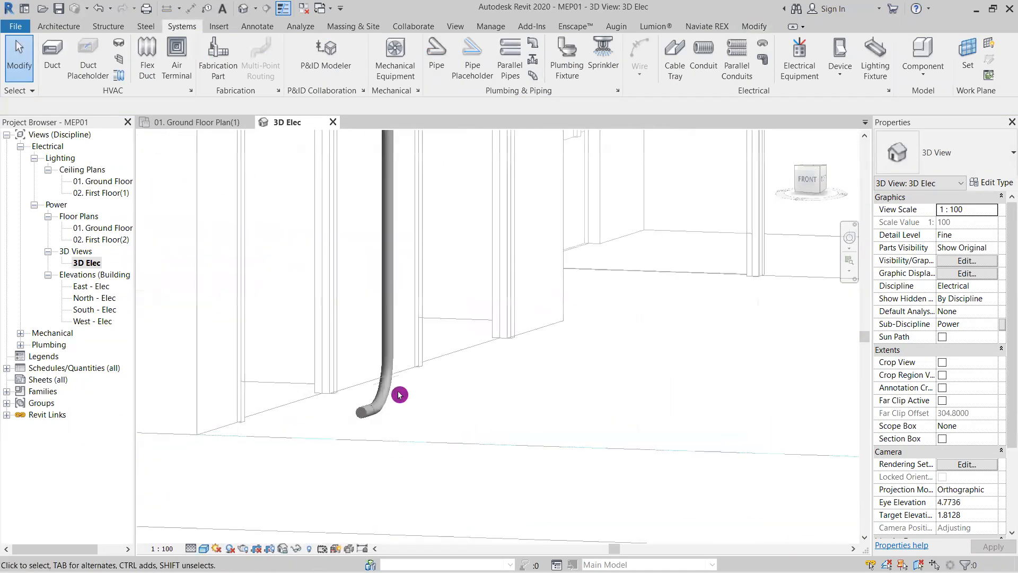
left_click(368, 416)
scroll(466, 416, "down", 4)
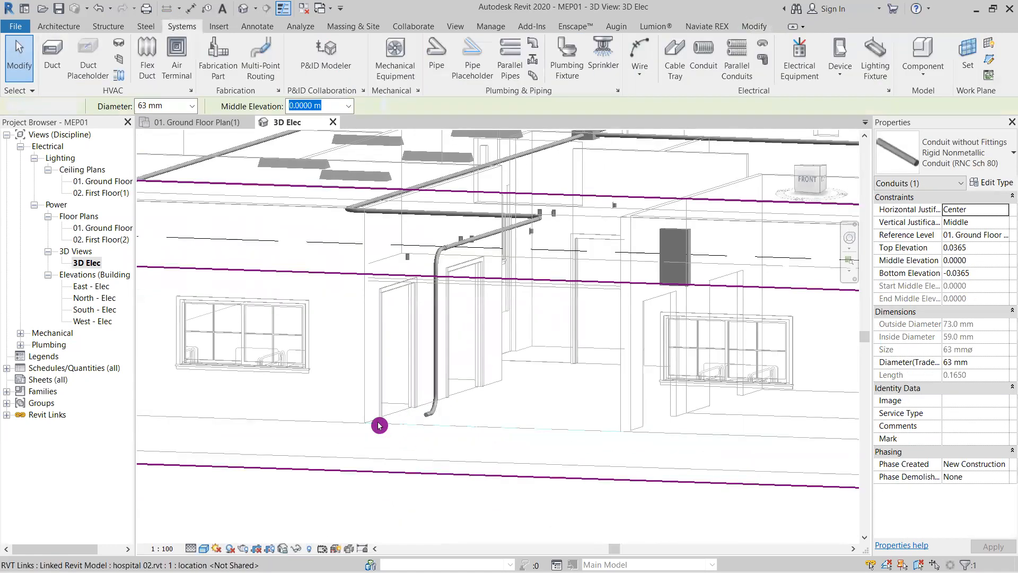
key("Escape")
- Try to draw a 63 mm conduit at 0 m middle elevation southward from the corridor conduit's end in the ceiling plan
left_click(204, 122)
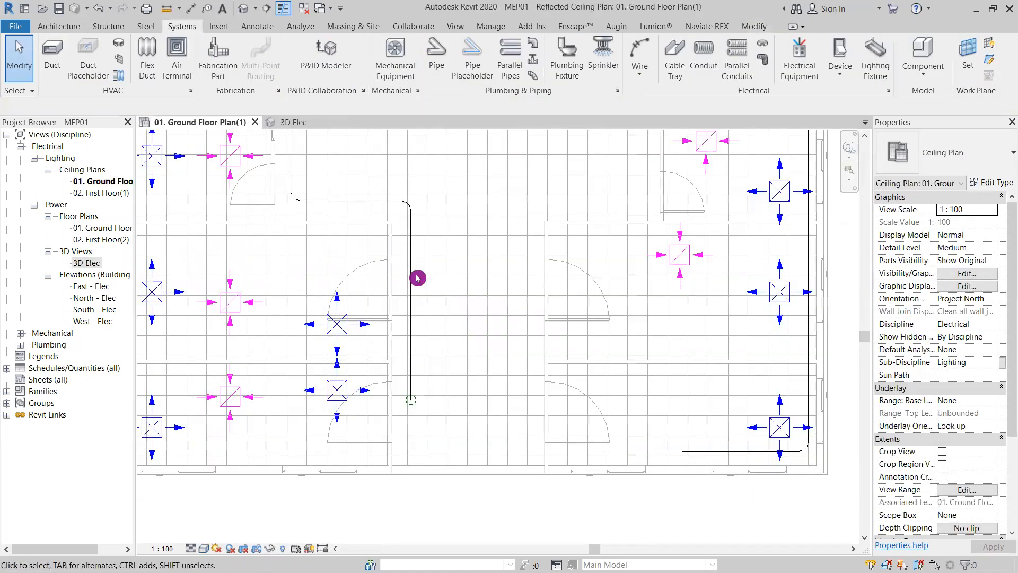
scroll(409, 418, "up", 4)
left_click(416, 387)
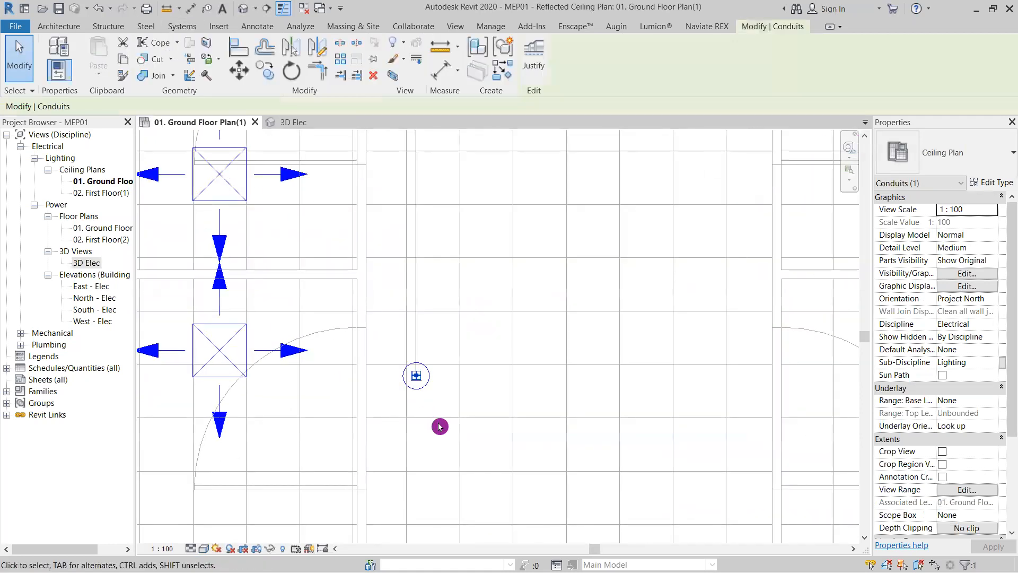
left_click(517, 80)
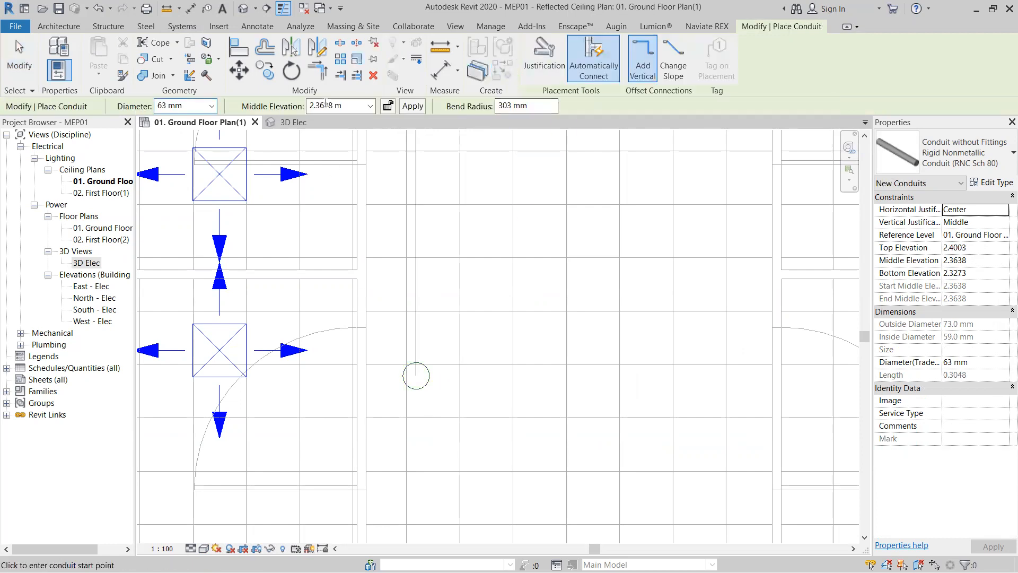
double_click(326, 105)
type("0")
key("Return")
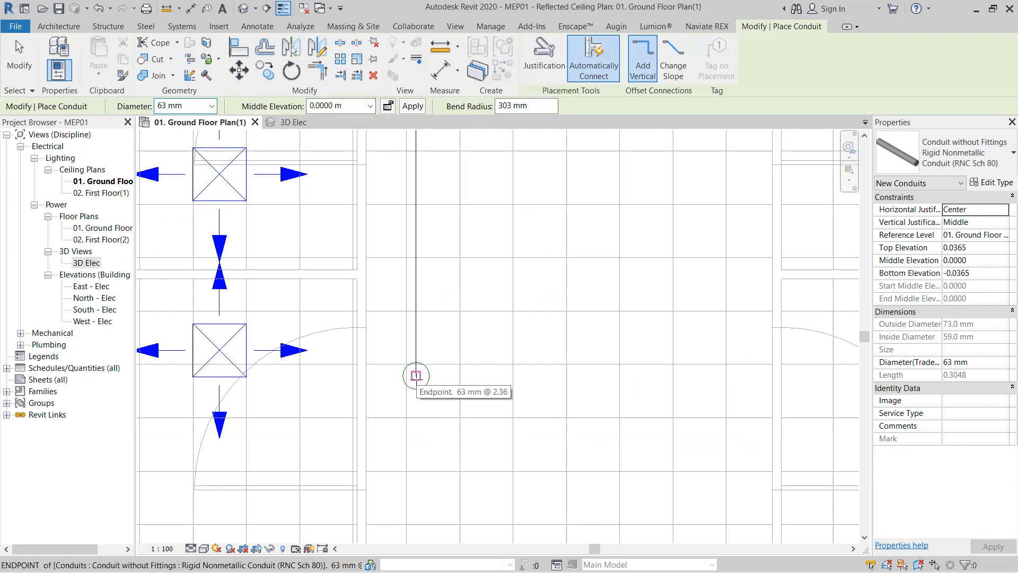
left_click(416, 376)
scroll(415, 437, "down", 3)
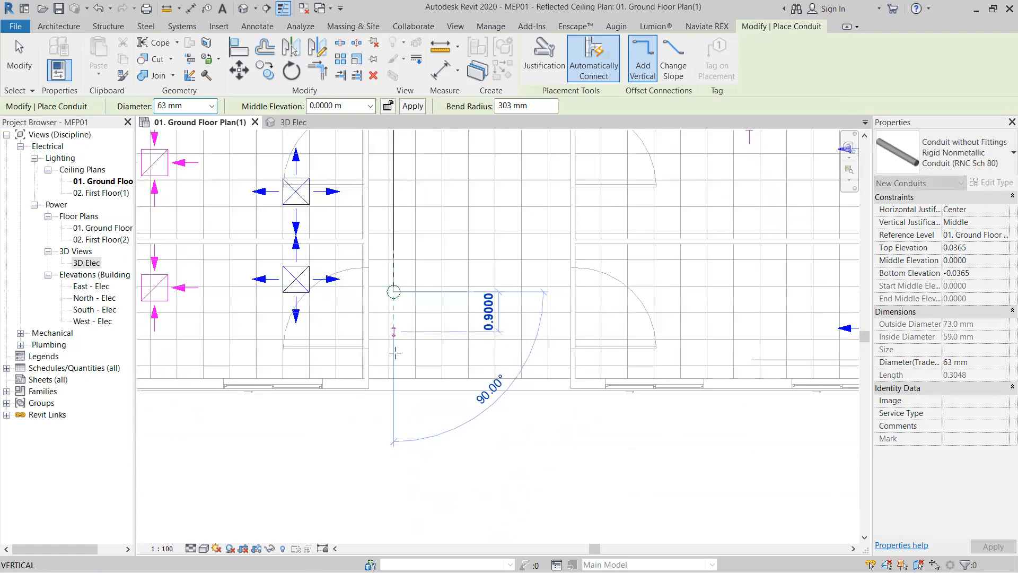
left_click(421, 379)
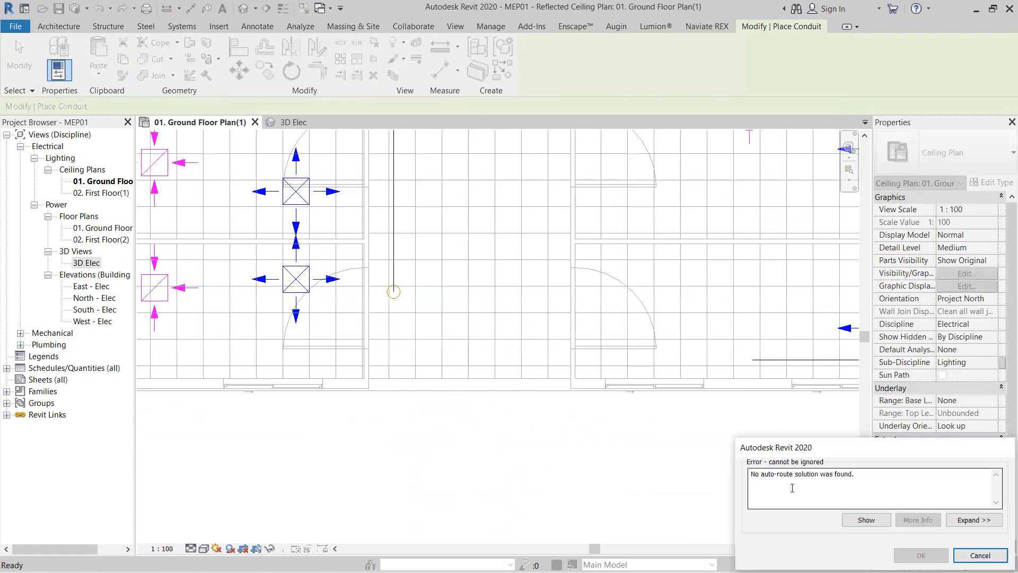
key("Escape")
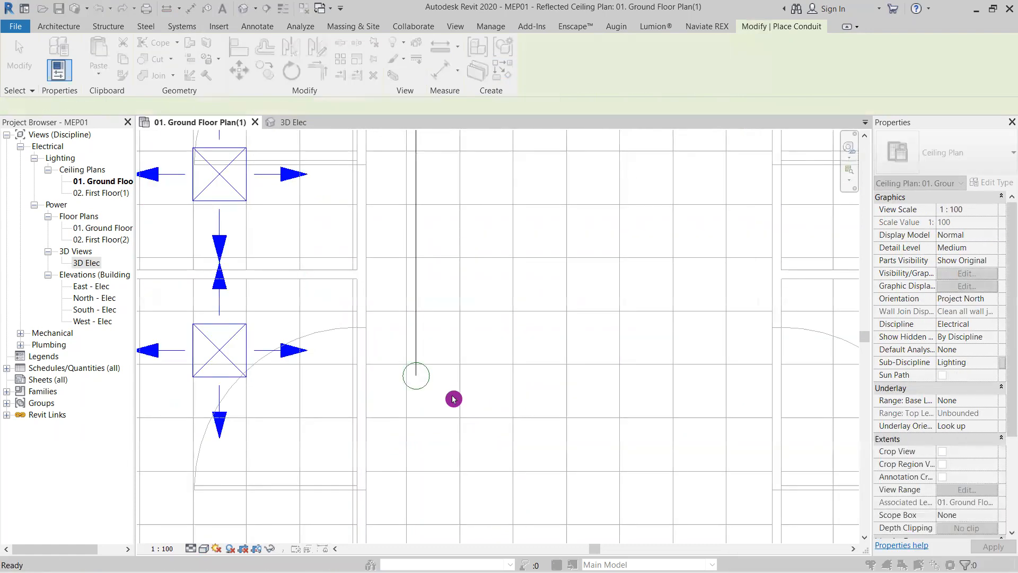
- Extend the short floor-level conduit at the foot of the vertical drop southward in the right-side 3D view
left_click(298, 128)
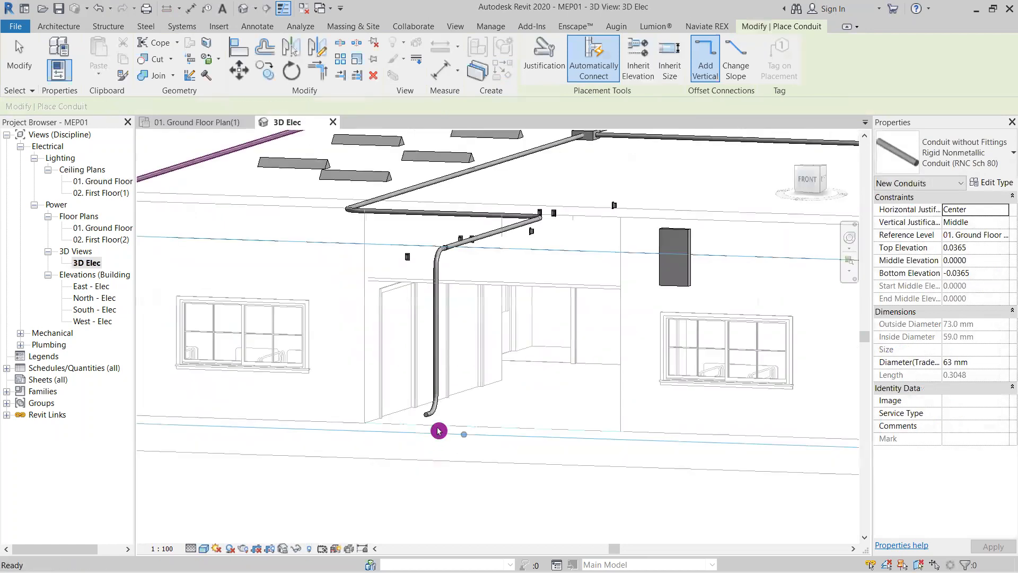
scroll(477, 409, "up", 5)
key("Escape")
middle_click_drag(487, 407, 557, 342, "shift")
scroll(443, 409, "down", 2)
scroll(419, 368, "up", 4)
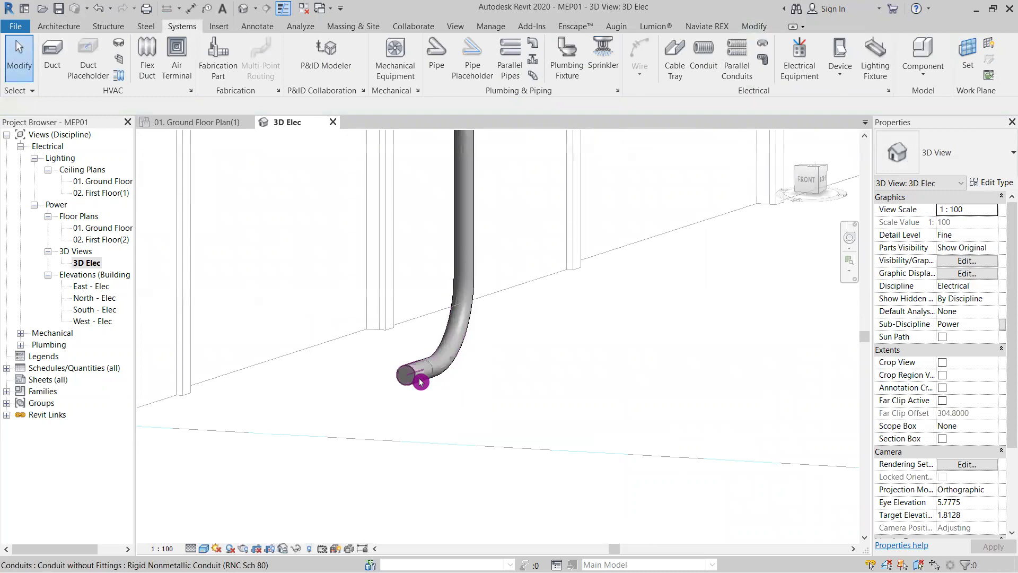
left_click(420, 380)
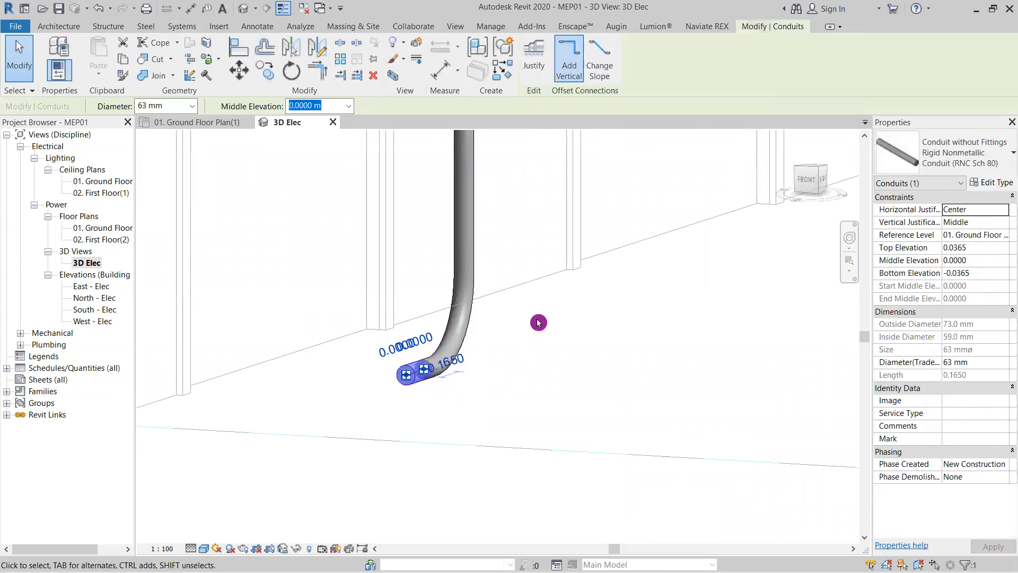
left_click(823, 180)
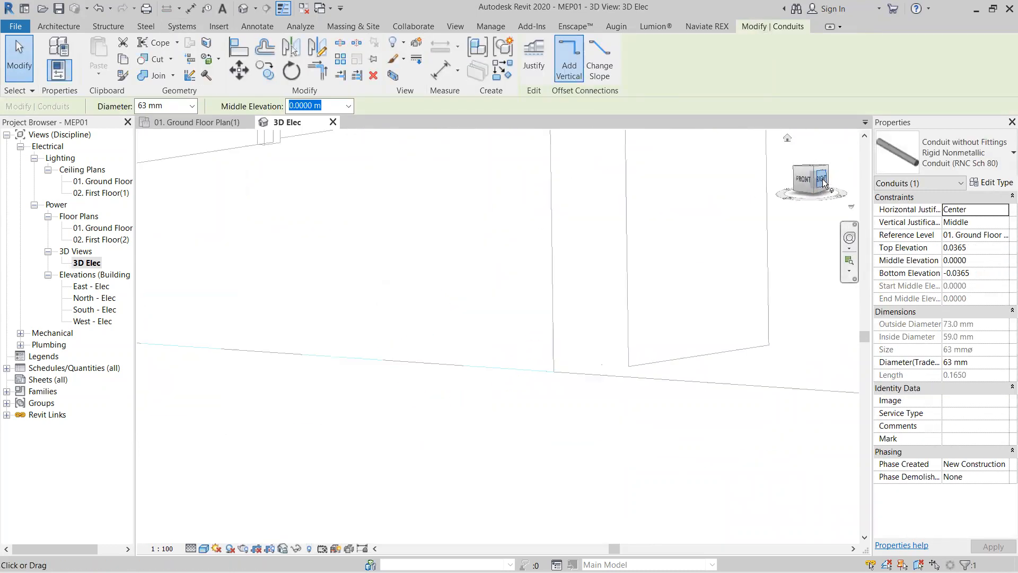
scroll(557, 334, "up", 5)
scroll(361, 348, "down", 10)
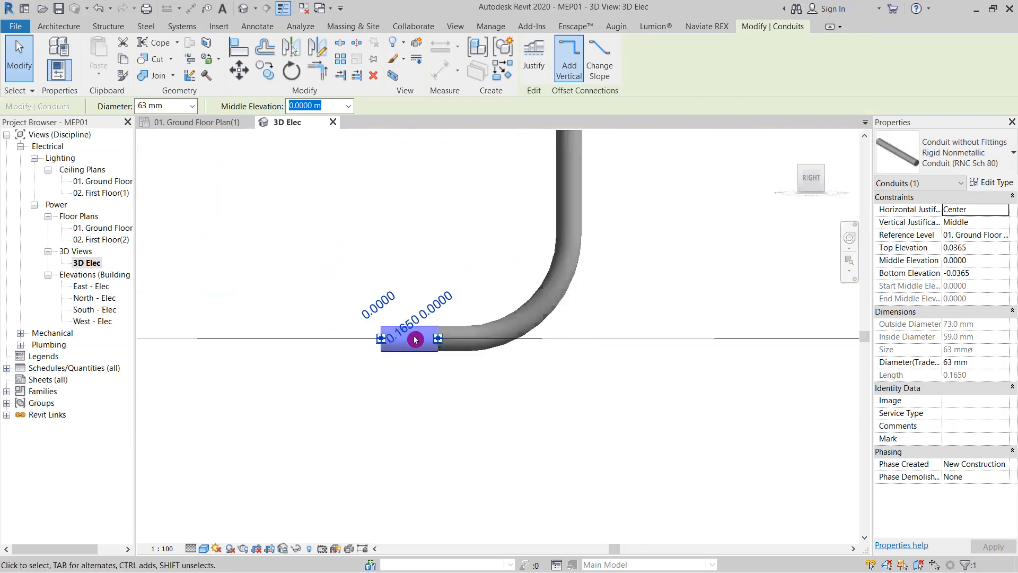
scroll(681, 377, "up", 3)
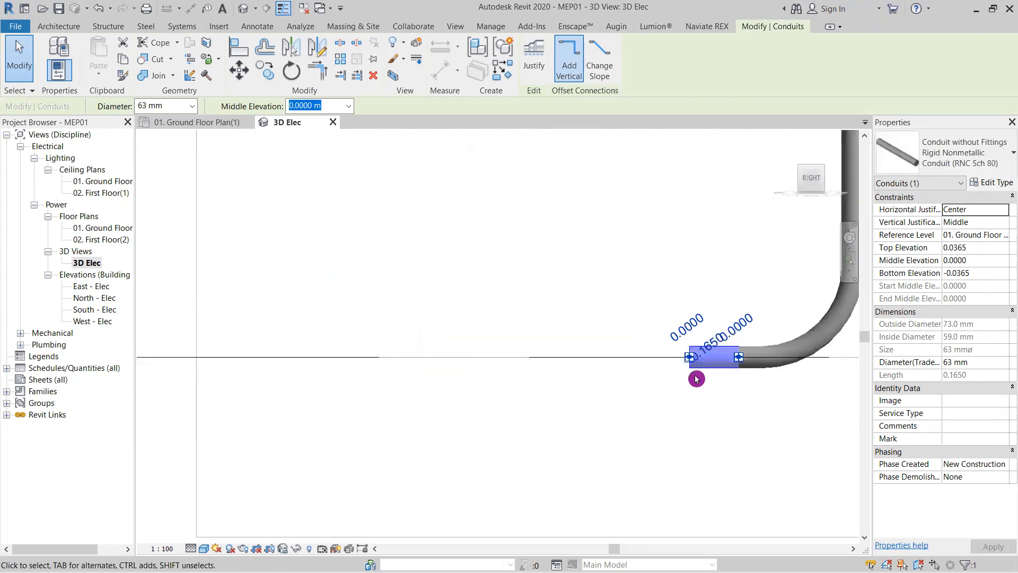
left_click(648, 364)
left_click(712, 411)
left_click(711, 411)
left_click(692, 367)
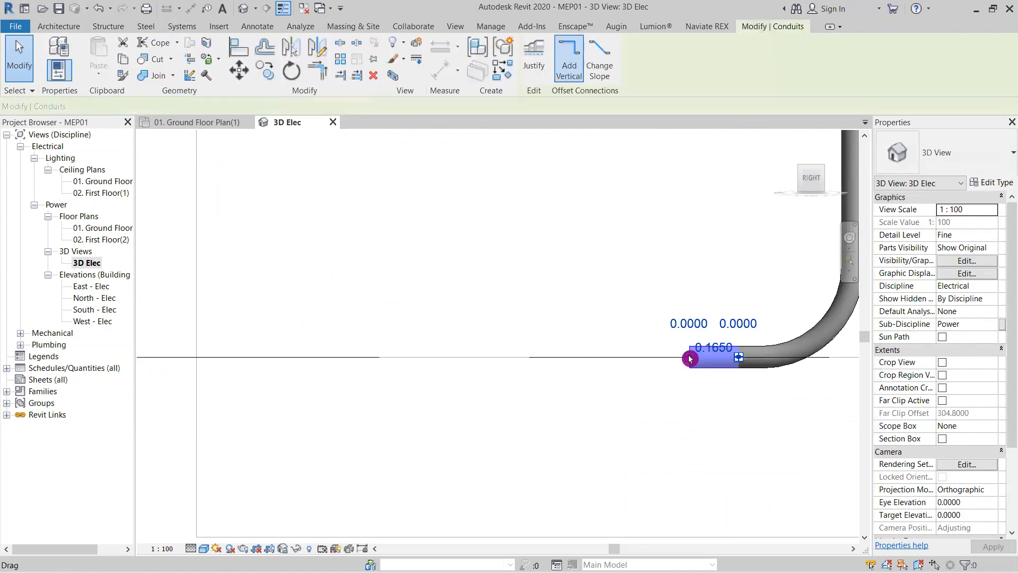
left_click_drag(567, 354, 489, 355)
left_click_drag(282, 355, 277, 354)
left_click(252, 155)
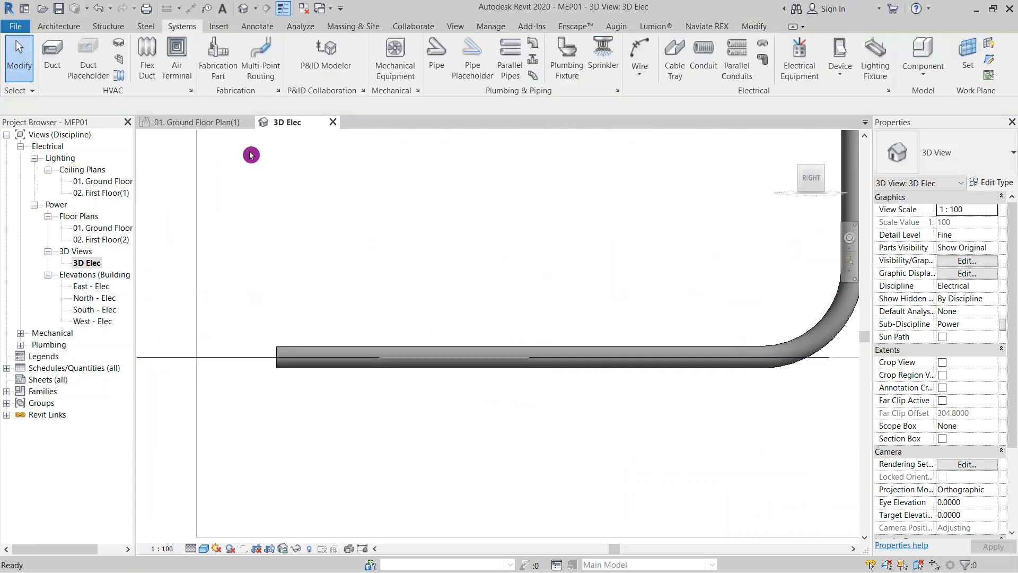
- In the 01. Ground Floor Plan(2) floor plan, draw a 63 mm conduit about 11.4 m east along the south wall from the floor-level conduit's end
left_click(205, 121)
scroll(486, 323, "down", 3)
middle_click_drag(451, 368, 366, 364)
scroll(374, 351, "up", 4)
scroll(422, 322, "down", 2)
middle_click_drag(429, 330, 433, 364)
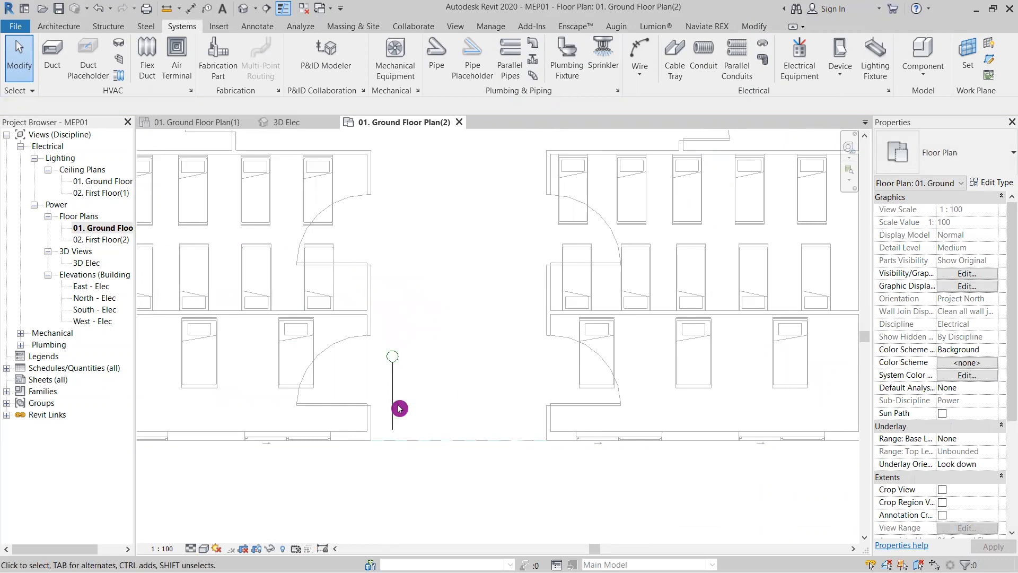
scroll(475, 384, "up", 1)
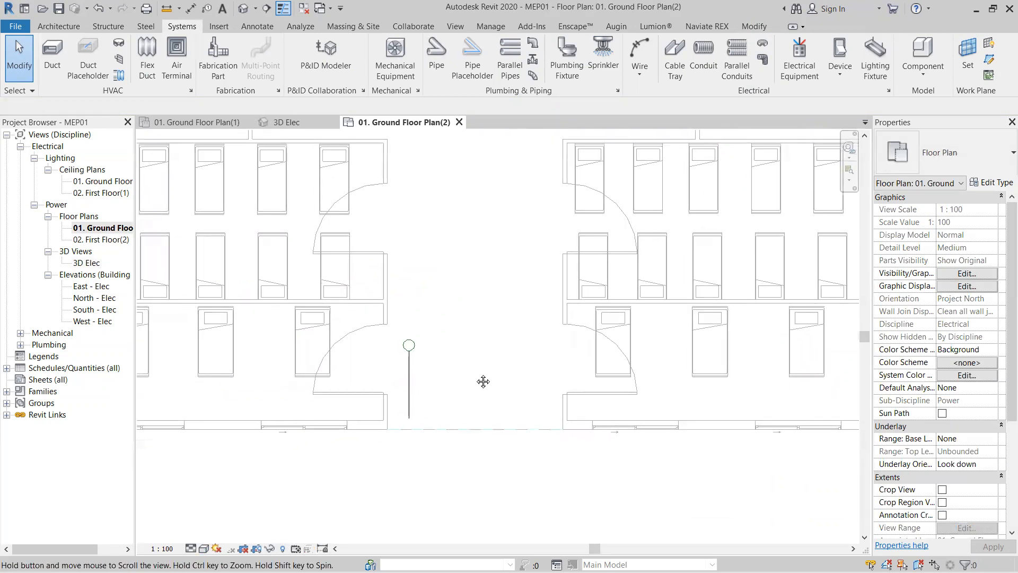
scroll(420, 400, "up", 1)
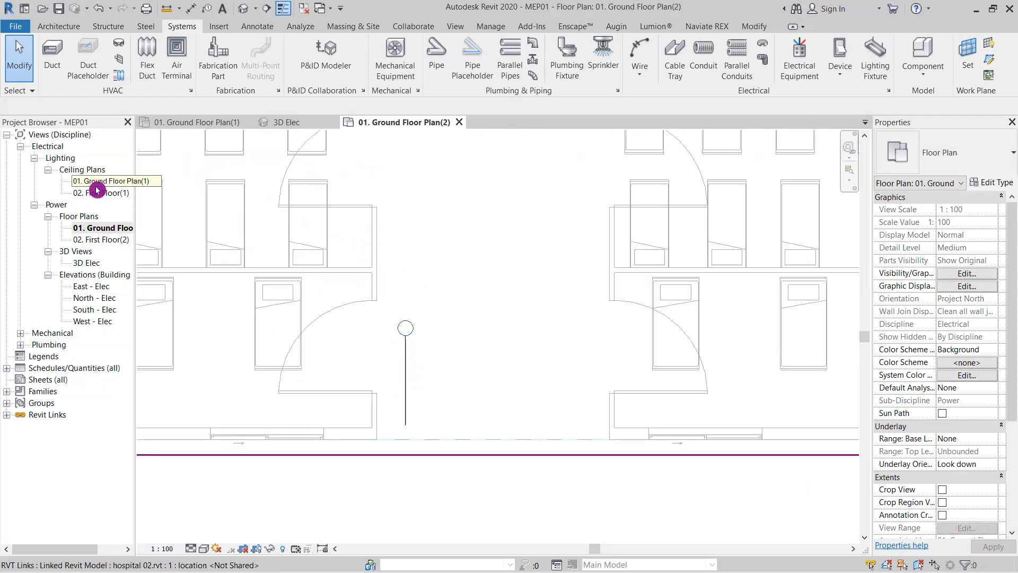
left_click(408, 422)
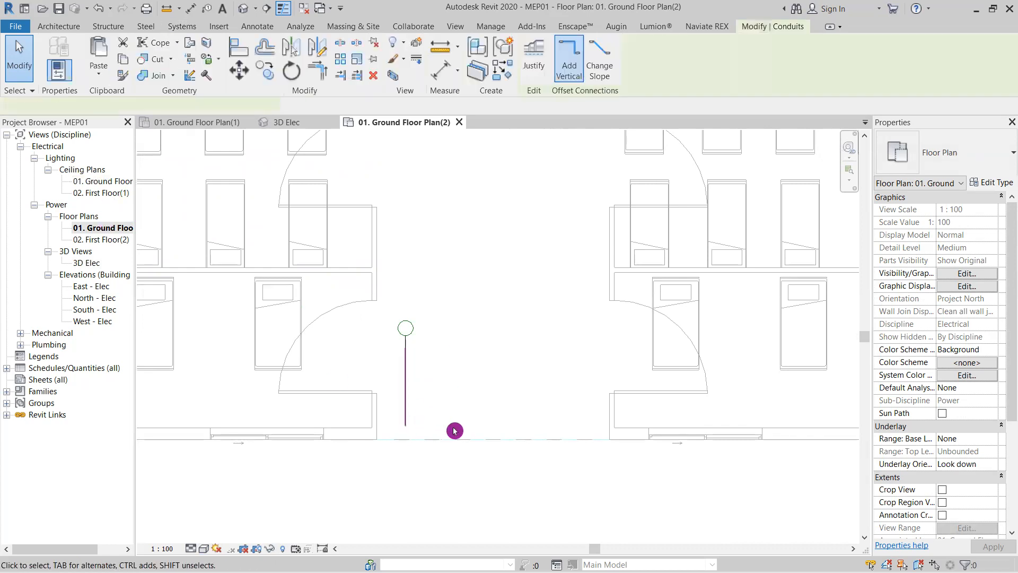
left_click(503, 72)
left_click(405, 425)
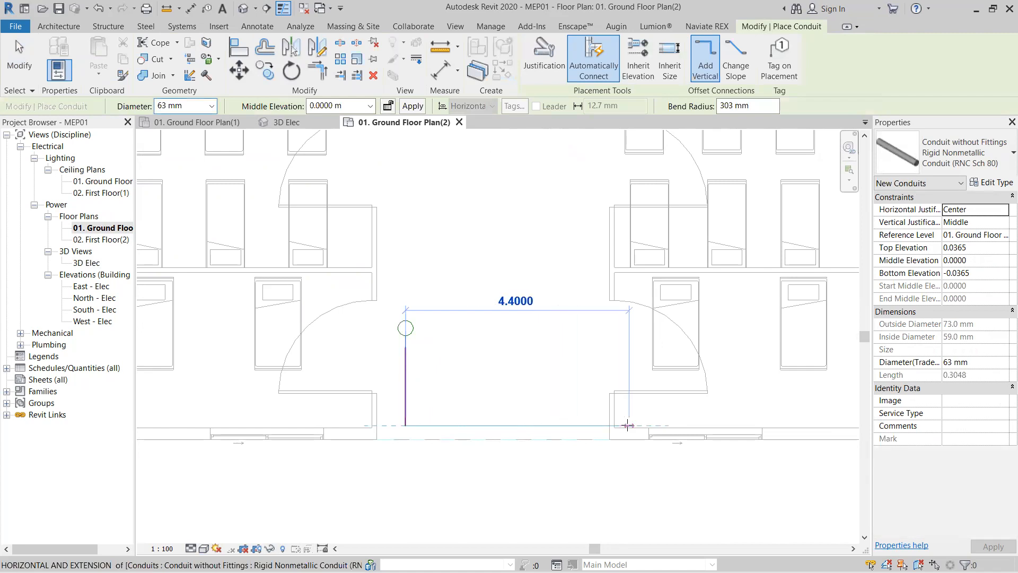
scroll(530, 419, "down", 4)
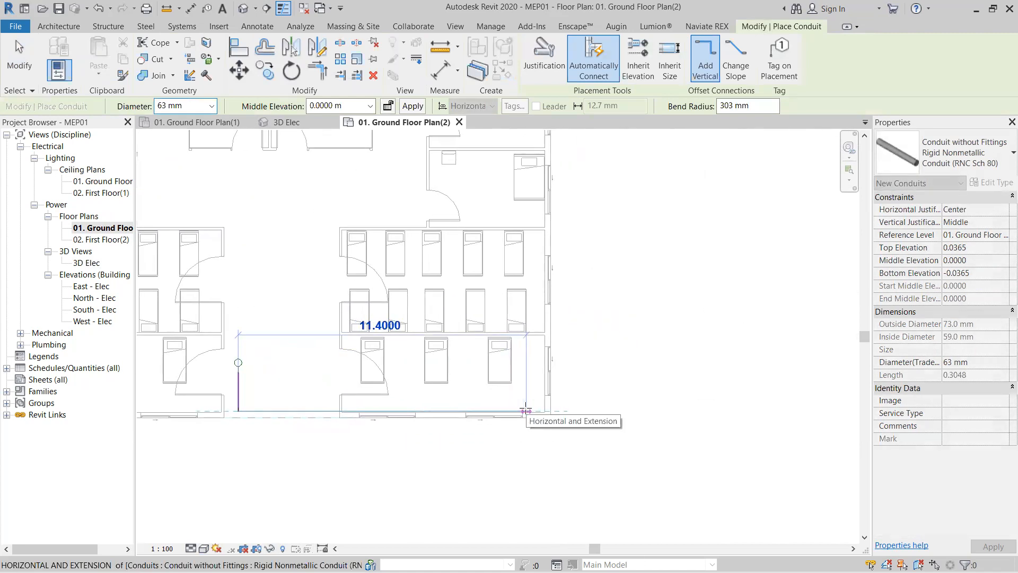
left_click(526, 409)
- Continue the floor-level conduit north beside the east wall, west and south around the southeast rooms, and back north through the entrance corridor
middle_click_drag(527, 235, 539, 306)
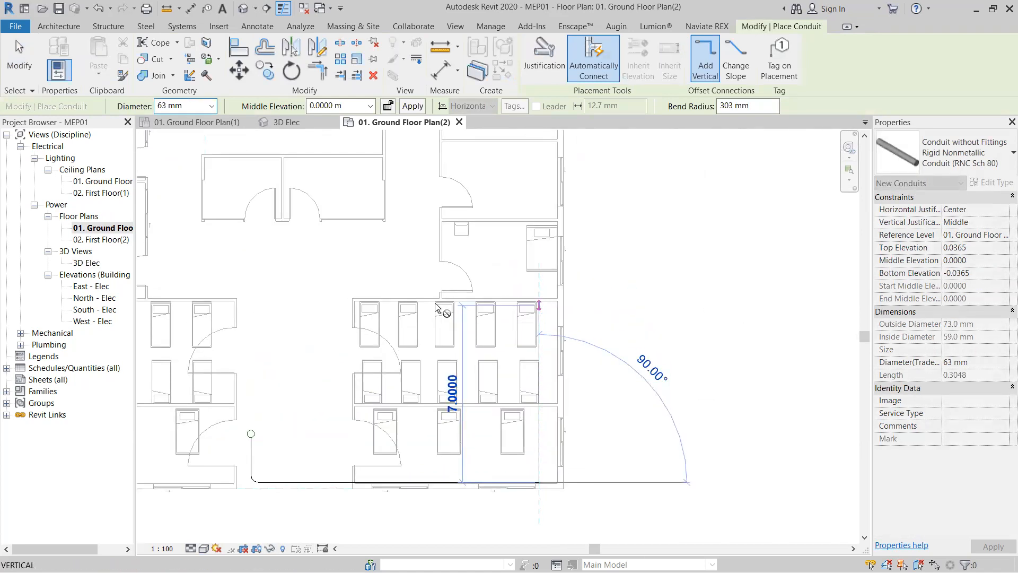
left_click(435, 306)
left_click(360, 304)
left_click(364, 455)
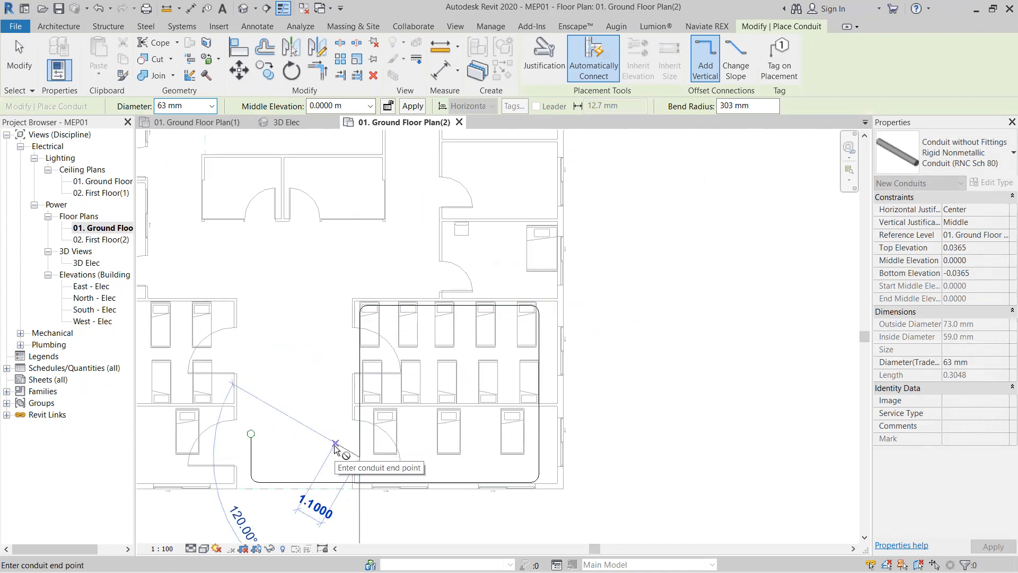
left_click(332, 455)
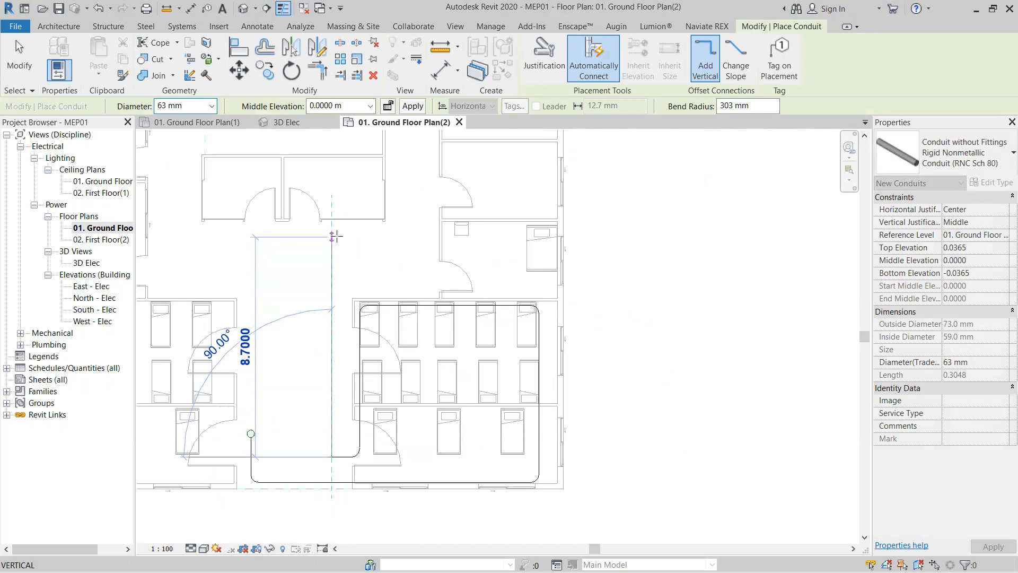
middle_click_drag(409, 262, 427, 473)
left_click(419, 334)
key("Escape")
key("Escape")
- Inspect the floor-level conduit loop and the whole conduit network from several angles in the 3D Elec view
scroll(584, 330, "down", 3)
middle_click_drag(583, 330, 634, 228)
left_click(302, 127)
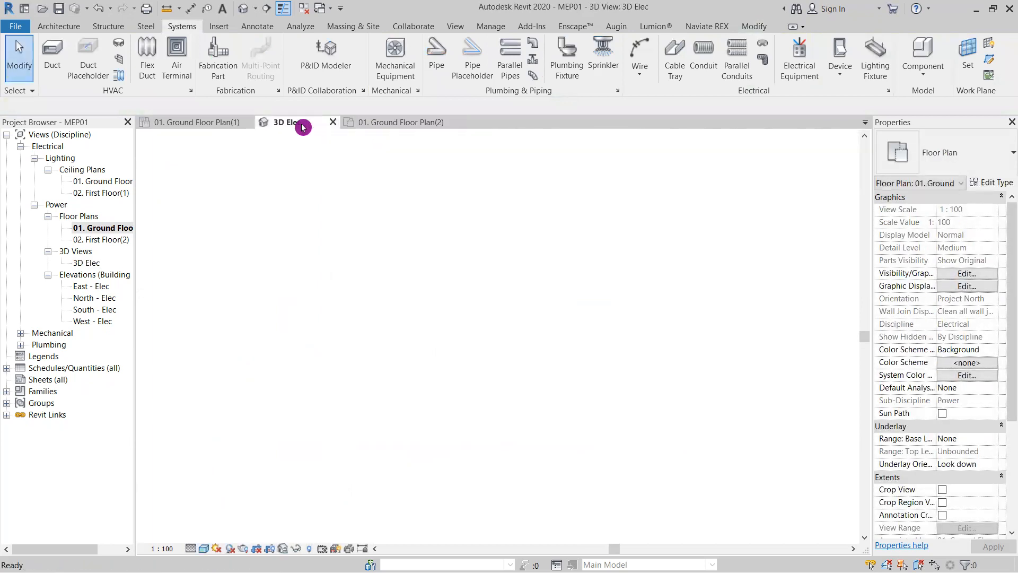
scroll(582, 484, "down", 5)
middle_click_drag(620, 457, 282, 377)
middle_click_drag(589, 413, 556, 440, "shift")
middle_click_drag(479, 389, 364, 325)
middle_click_drag(660, 408, 582, 428, "shift")
middle_click_drag(443, 430, 599, 443, "shift")
middle_click_drag(432, 479, 531, 472)
scroll(403, 467, "down", 2)
middle_click_drag(443, 450, 723, 469, "shift")
middle_click_drag(506, 452, 723, 468)
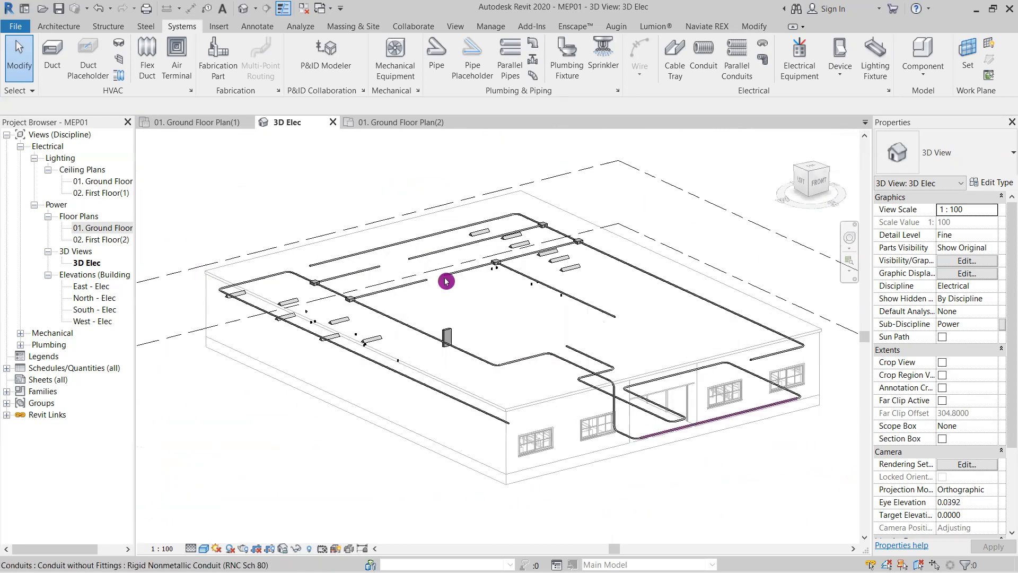
- Start a cable tray in the 01. Ground Floor Plan(1) ceiling plan using the Ladder Cable Tray type with fittings
left_click(201, 128)
scroll(466, 264, "down", 2)
middle_click_drag(466, 264, 457, 418)
scroll(397, 233, "up", 2)
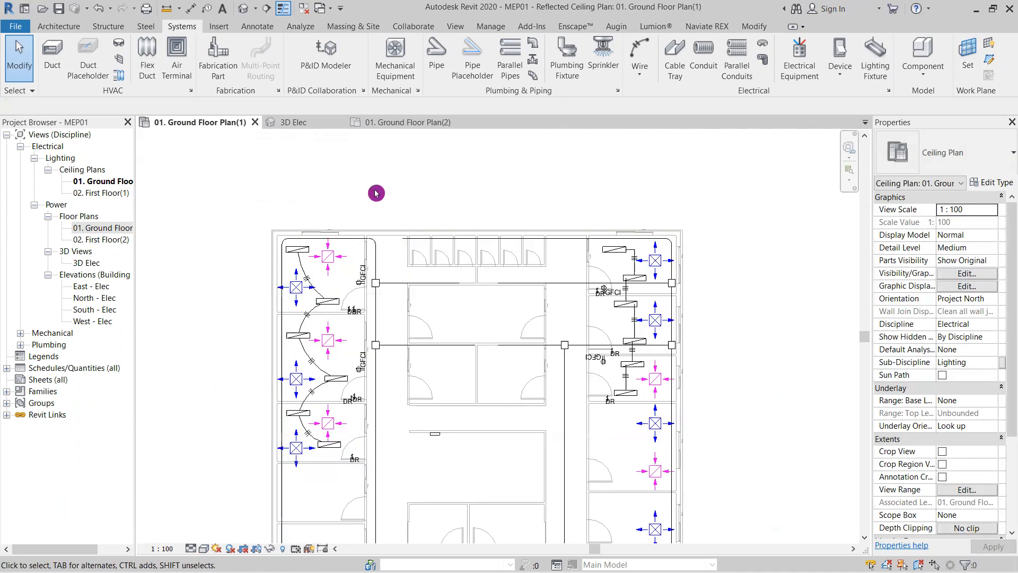
left_click(677, 79)
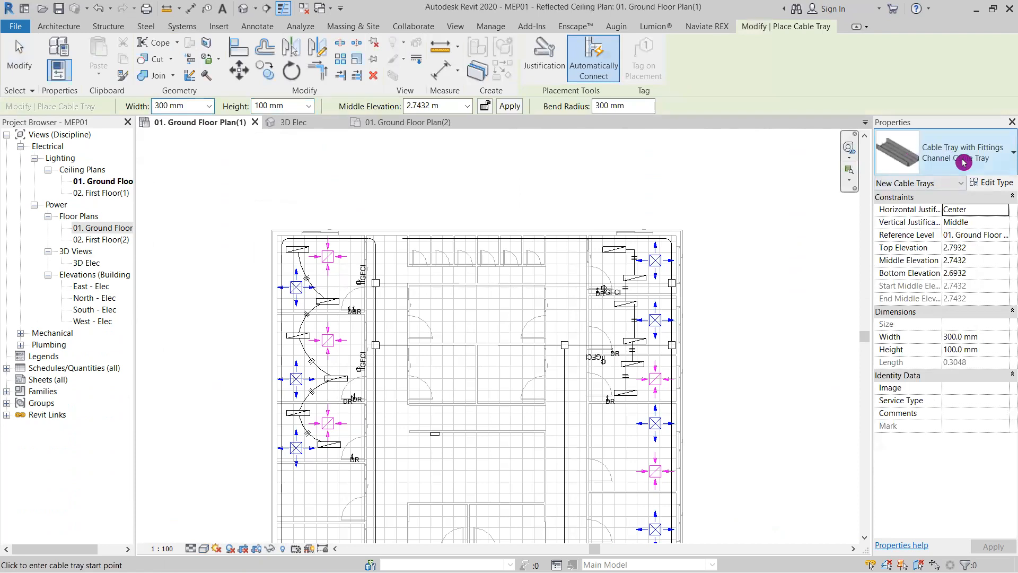
left_click(964, 162)
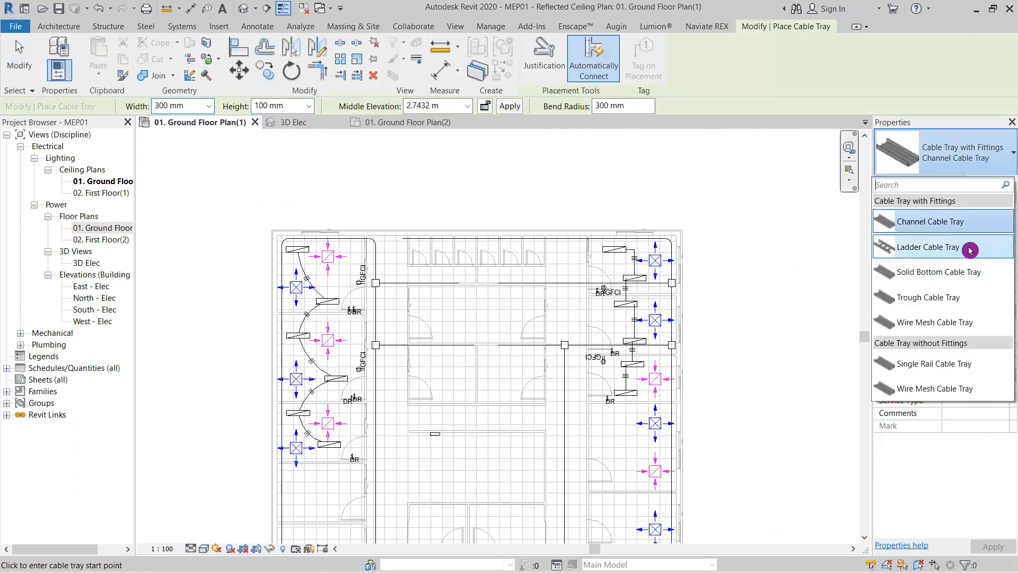
left_click(970, 251)
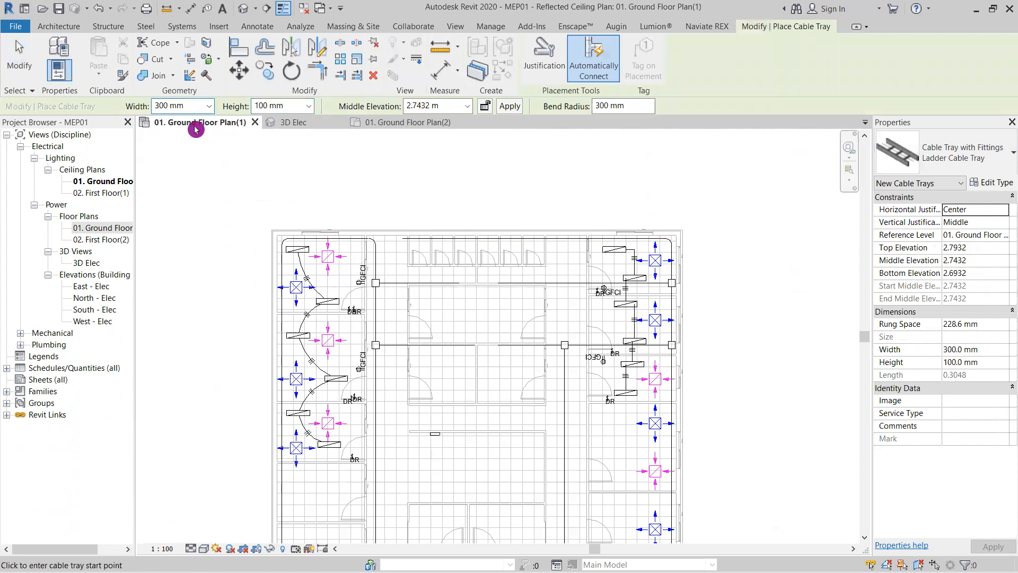
- Set the ladder cable tray's width to 200 mm and its middle elevation to 2.6 m
left_click(309, 106)
left_click(308, 109)
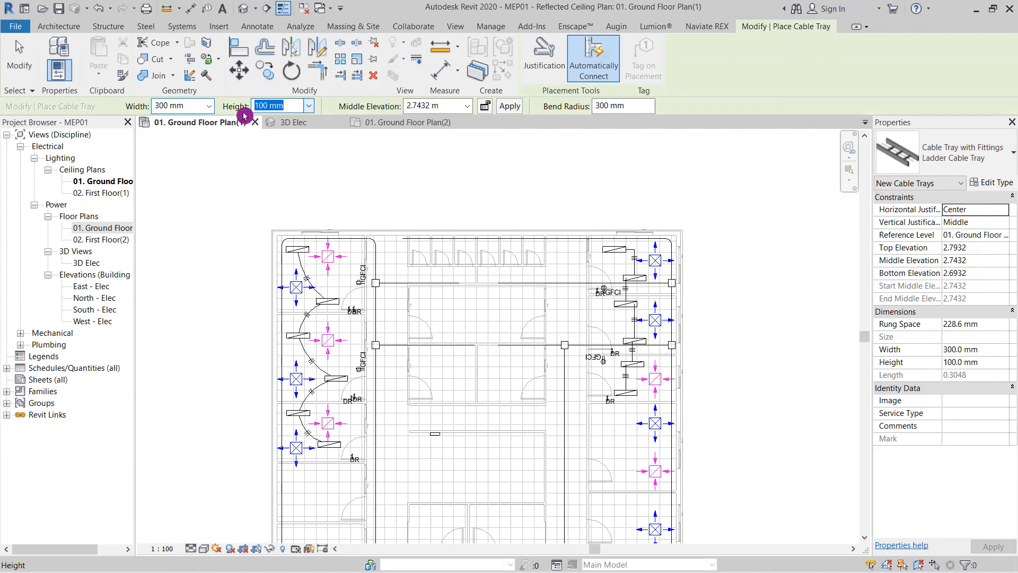
left_click(210, 107)
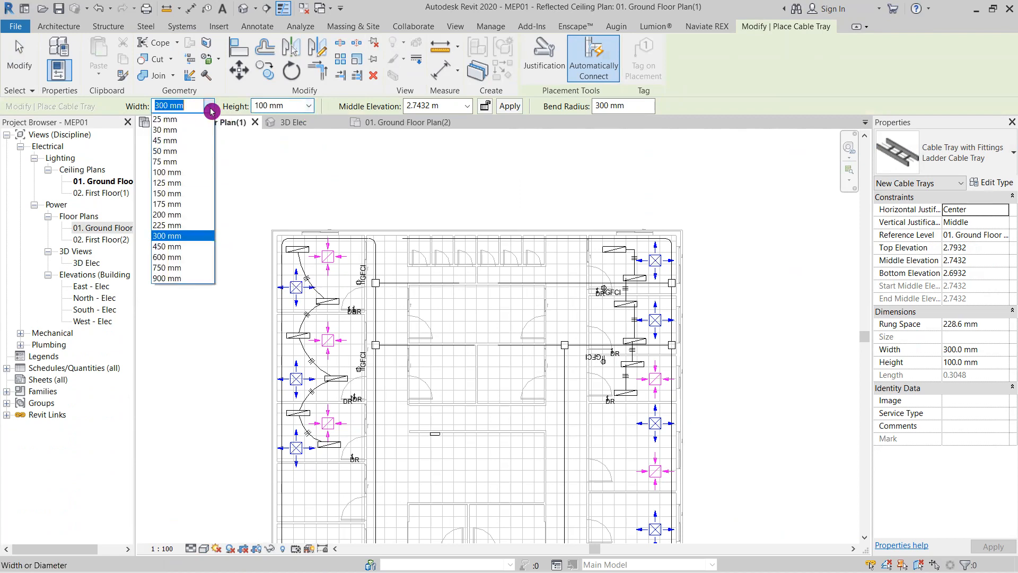
left_click(190, 219)
left_click(444, 107)
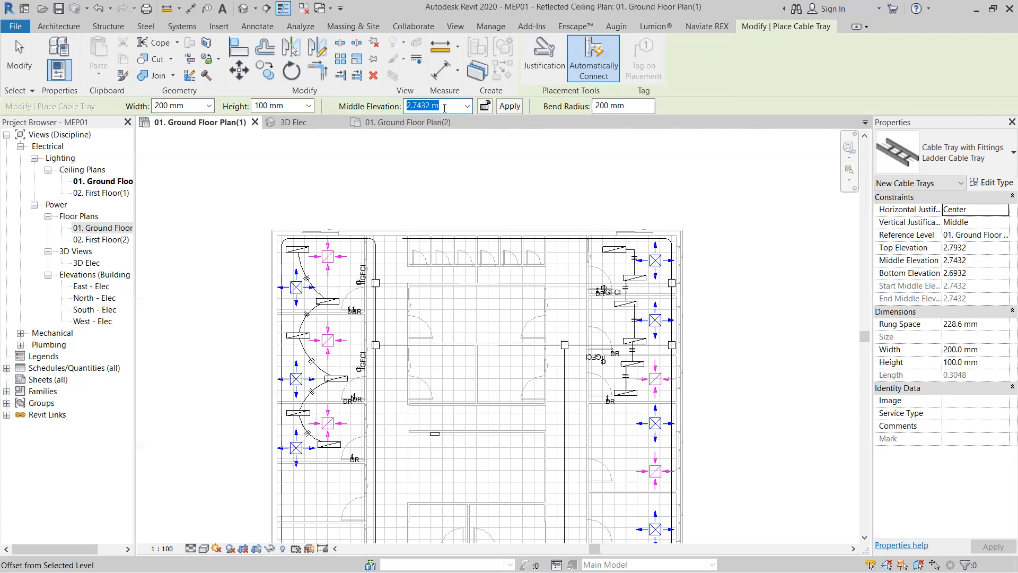
key("Return")
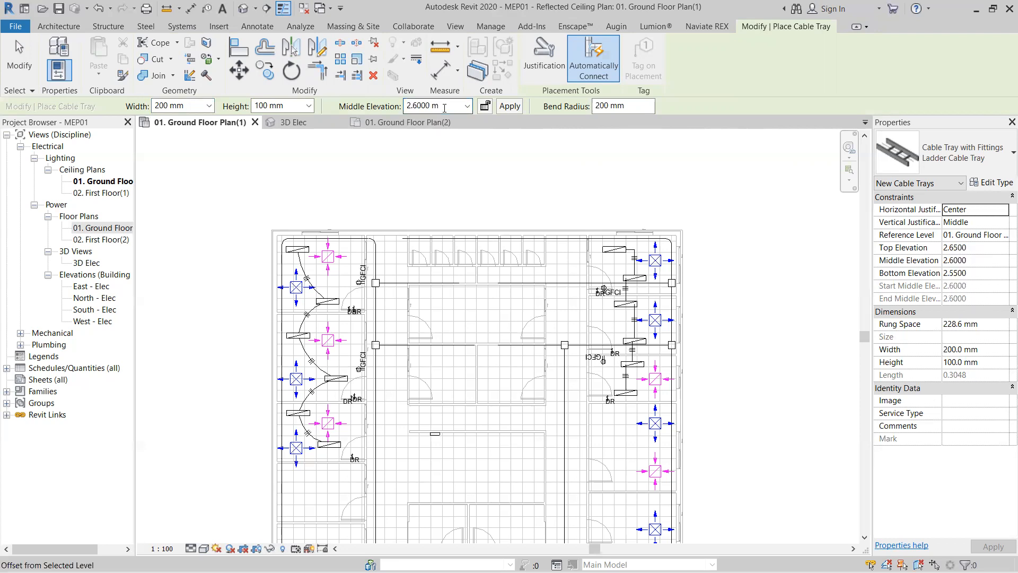
- Draw the tray along the west corridor conduit from its north corner down to its southern bend, continuing about 3.6 m east
scroll(369, 232, "up", 4)
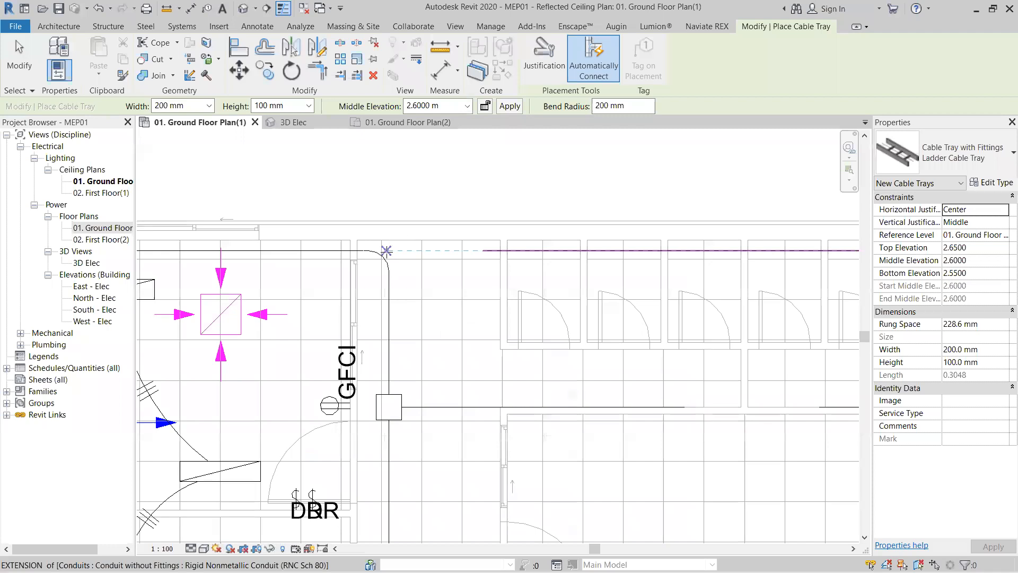
left_click(386, 251)
scroll(386, 465, "down", 2)
middle_click_drag(391, 463, 386, 208)
middle_click_drag(392, 434, 386, 210)
middle_click_drag(373, 456, 377, 191)
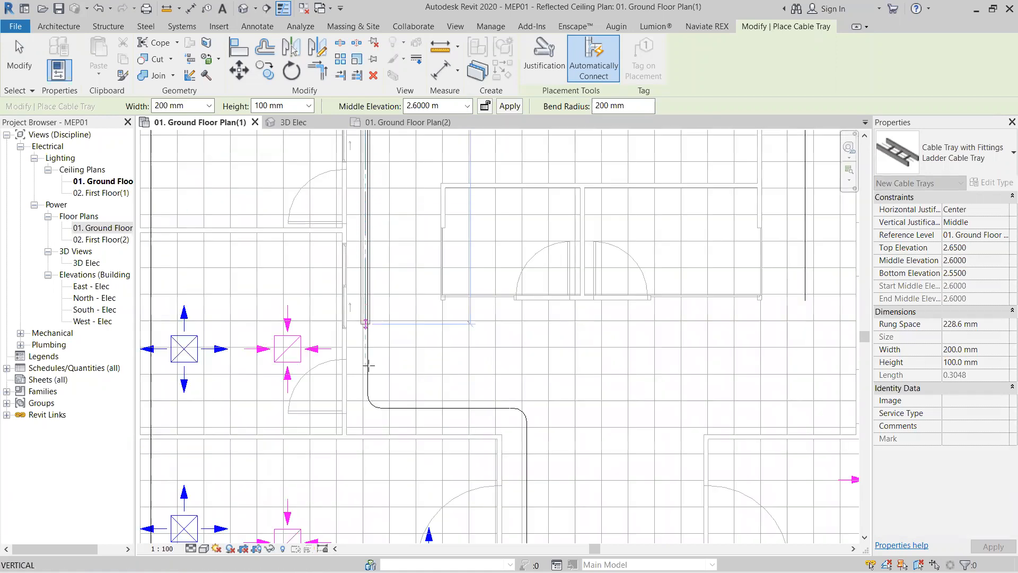
scroll(367, 398, "up", 4)
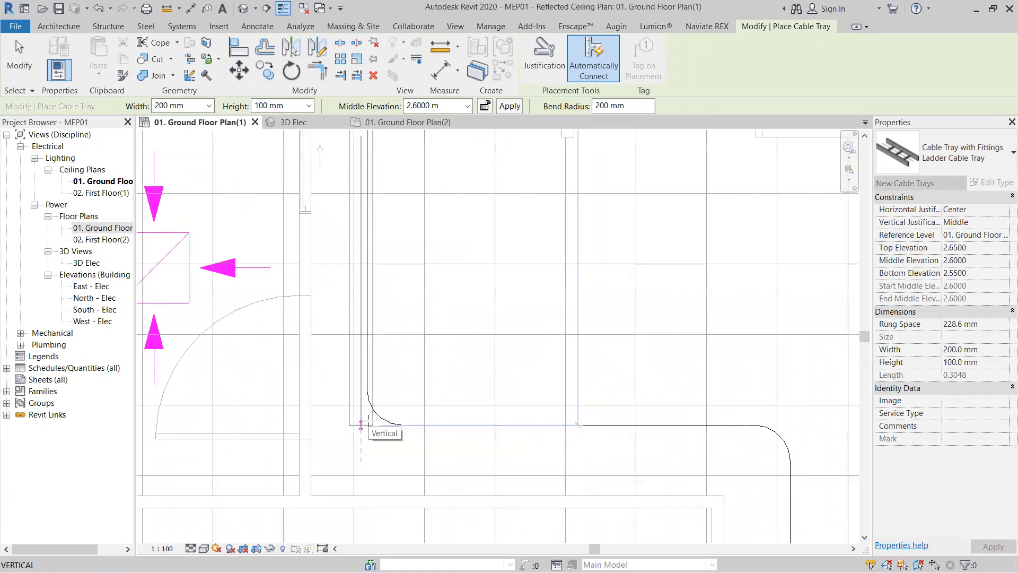
left_click(368, 422)
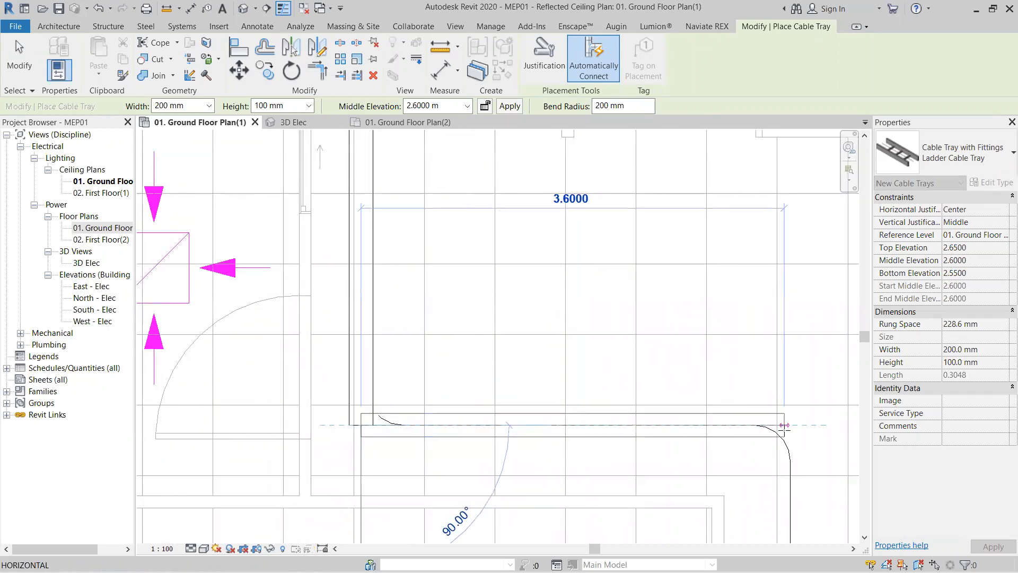
left_click(796, 439)
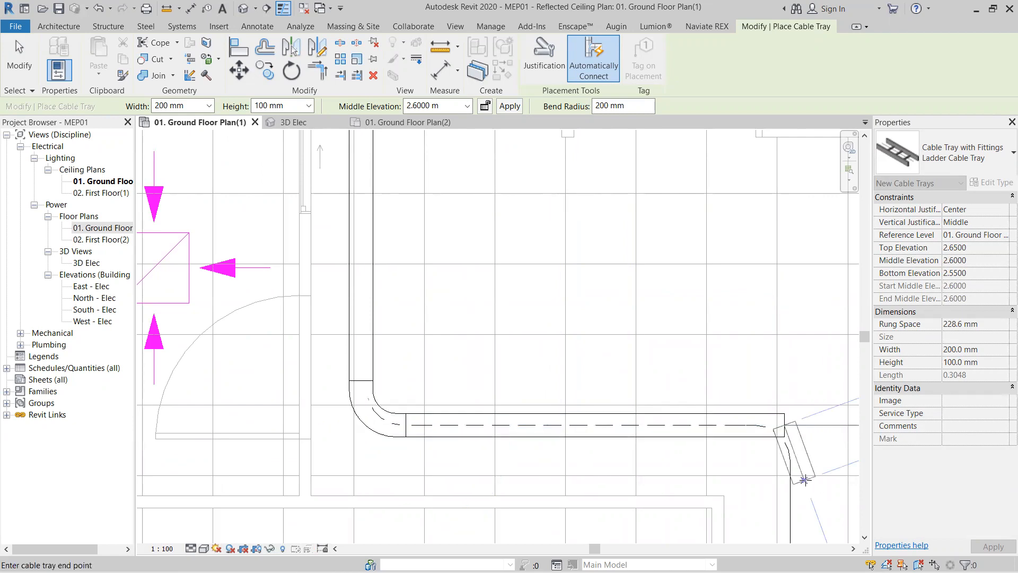
- Continue the corridor tray south along the conduit through the entrance corridor, ending it just inside the south wall
scroll(796, 475, "down", 4)
middle_click_drag(753, 400, 641, 167)
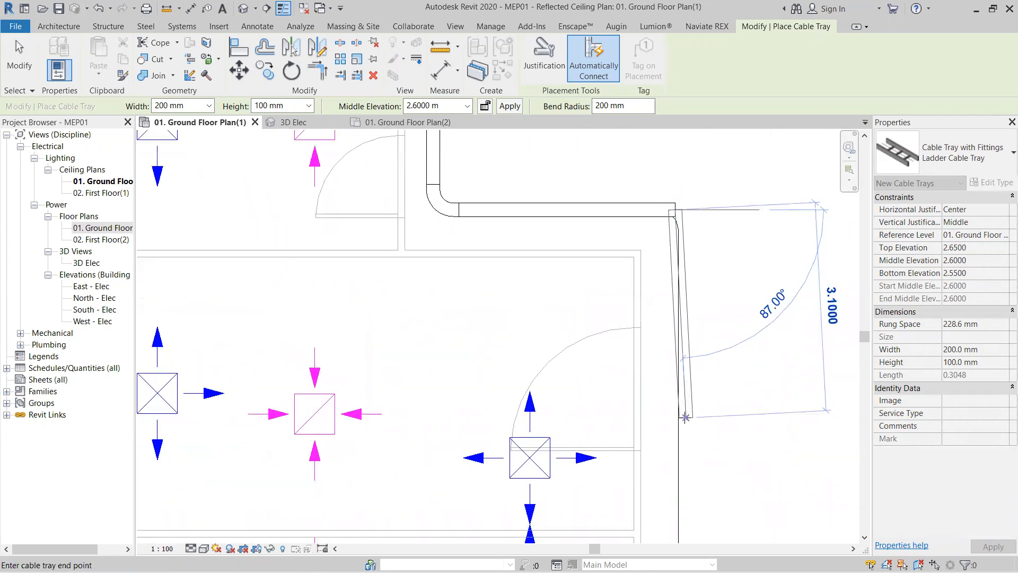
scroll(684, 418, "down", 1)
middle_click_drag(680, 436, 547, 181)
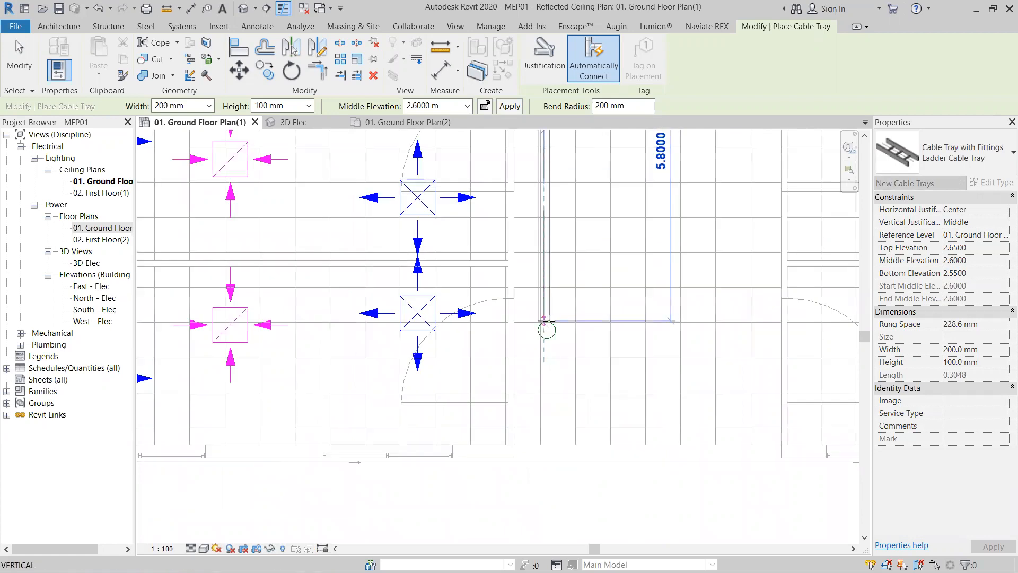
left_click(546, 438)
key("Escape")
- Draw a ladder tray east along the southeast room's conduit, from the conduit's west end to its corner bend
scroll(707, 295, "down", 2)
middle_click_drag(707, 294, 463, 451)
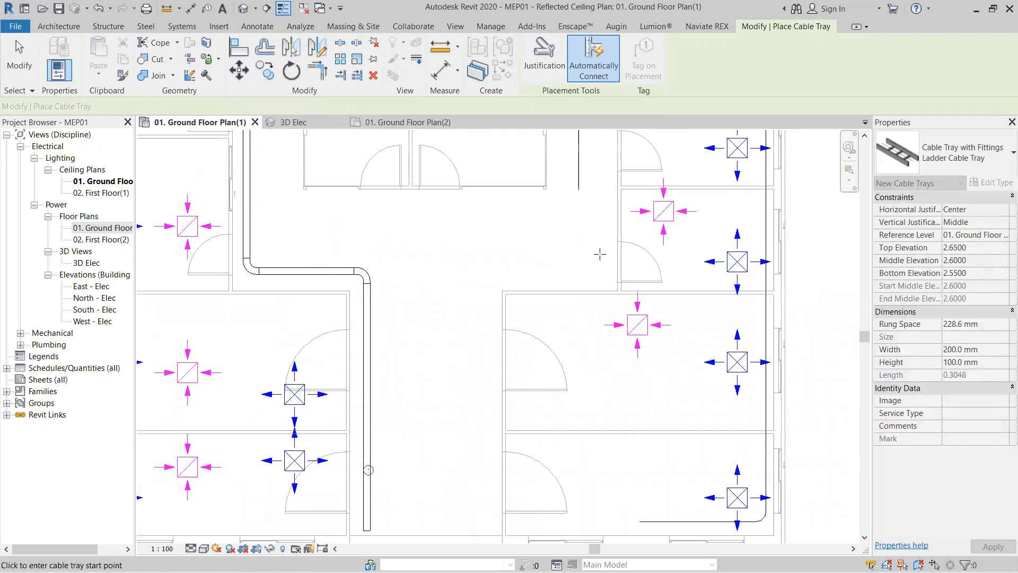
scroll(606, 261, "down", 3)
middle_click_drag(747, 444, 720, 463)
scroll(448, 343, "up", 5)
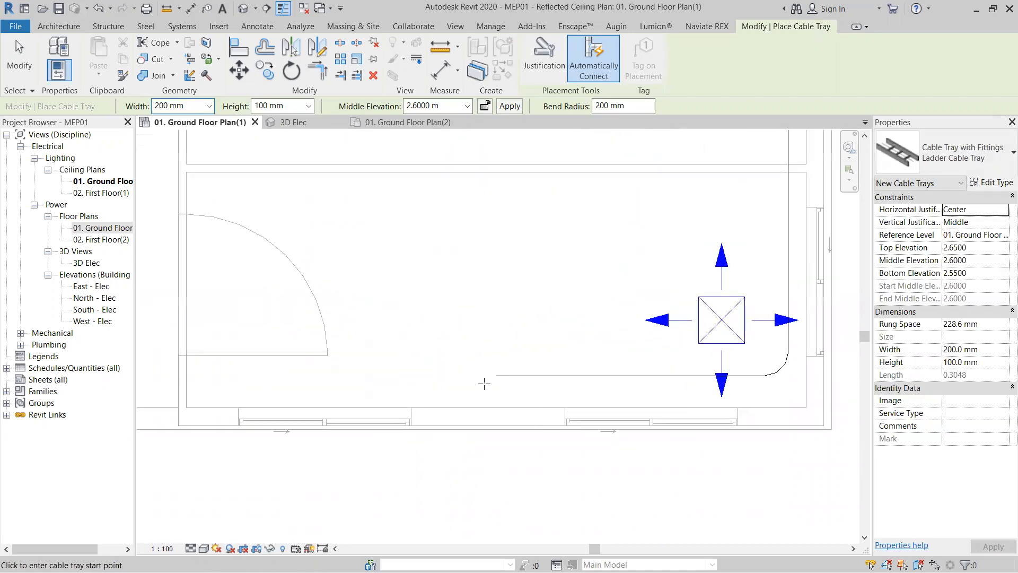
left_click(484, 378)
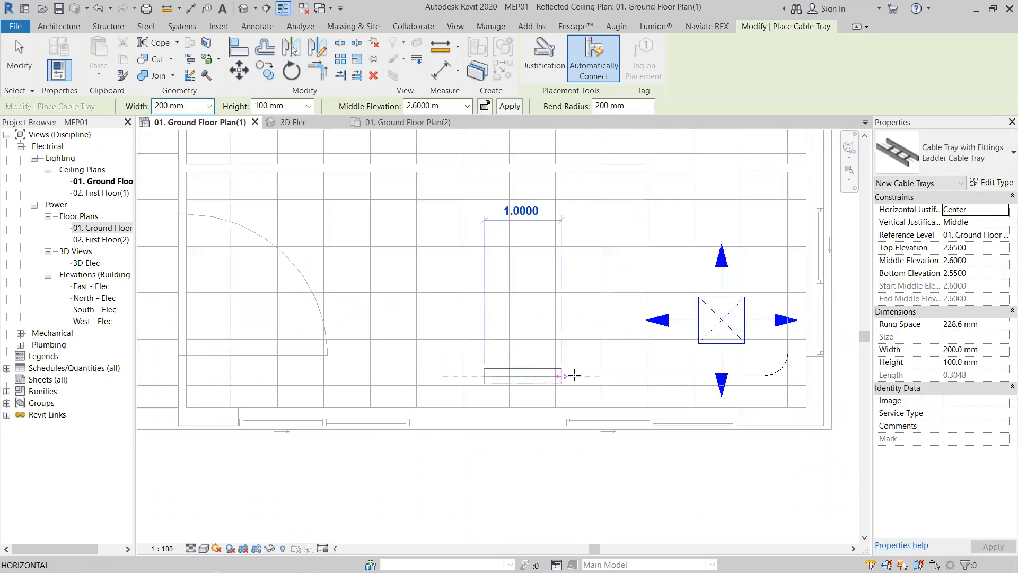
left_click(787, 376)
- Continue the southeast tray north along the east wall conduit up to the building's northeast corner
scroll(786, 169, "down", 3)
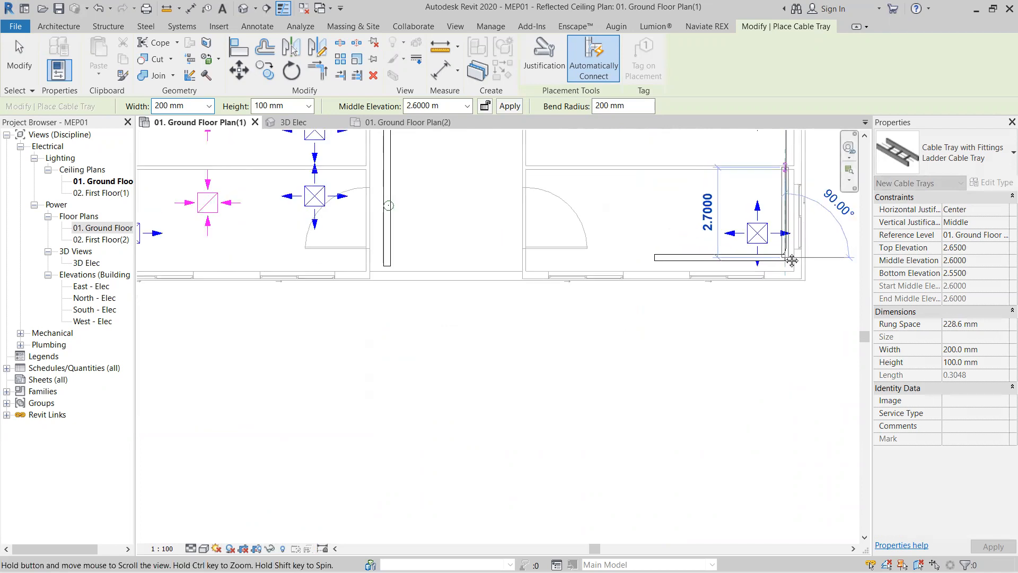
middle_click_drag(791, 260, 784, 358)
scroll(774, 165, "down", 1)
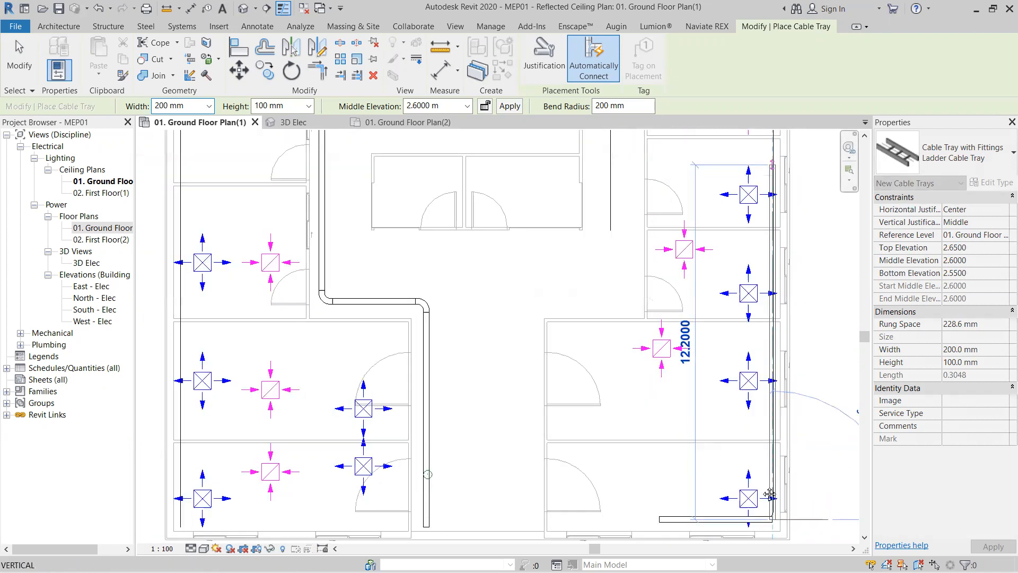
middle_click_drag(774, 165, 770, 494)
scroll(767, 425, "down", 1)
scroll(762, 175, "up", 4)
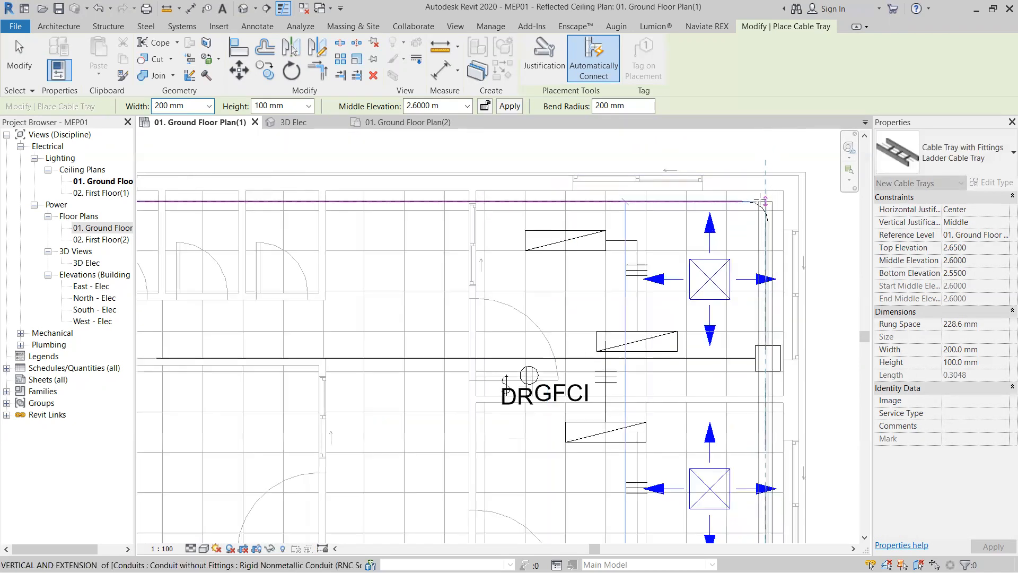
left_click(762, 200)
- Extend the tray about 20.36 m west along the north wall conduit to the northwest corner
scroll(423, 199, "down", 2)
middle_click_drag(423, 200, 707, 211)
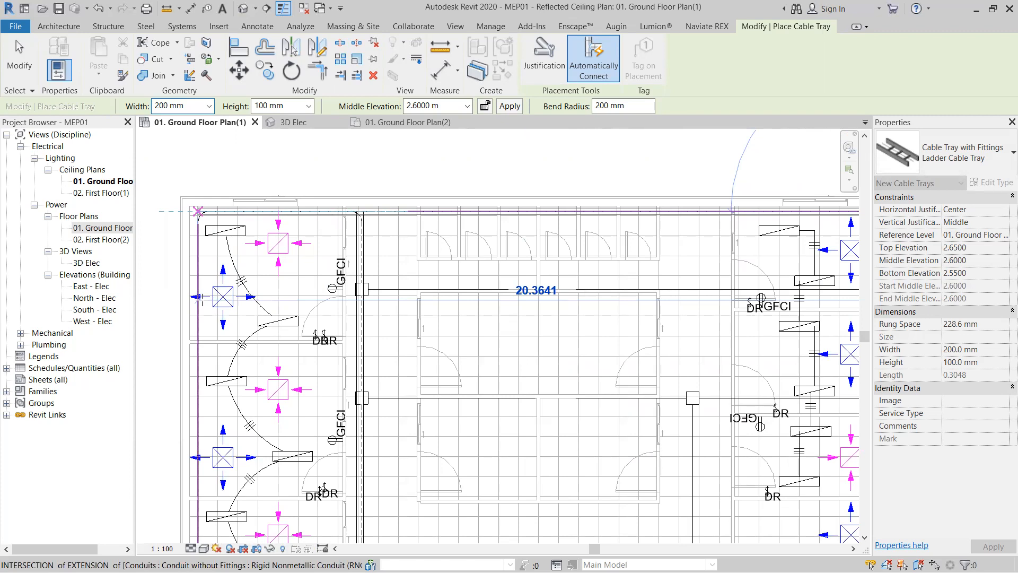
left_click(198, 211)
scroll(201, 350, "down", 3)
middle_click_drag(201, 350, 241, 134)
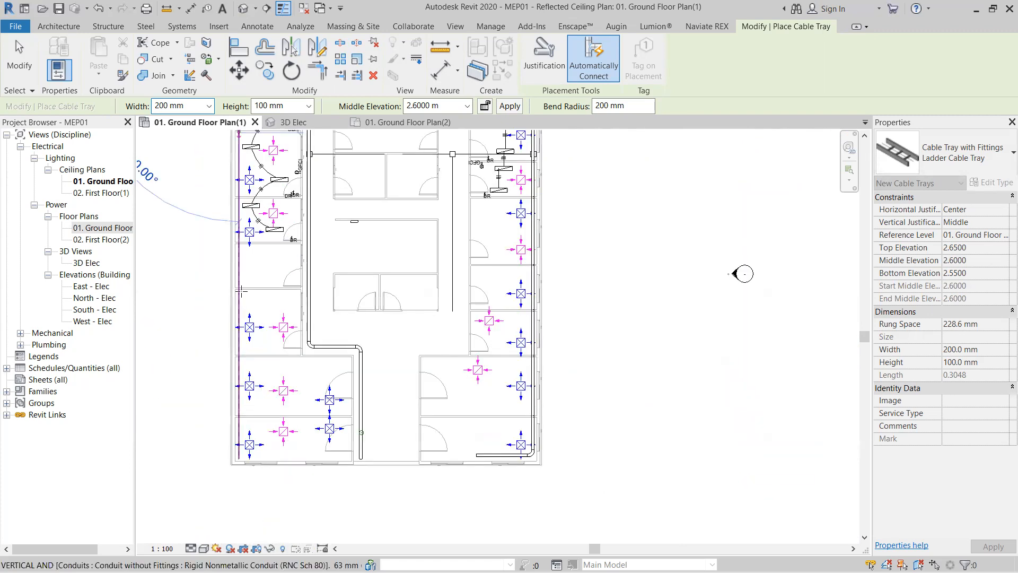
scroll(244, 450, "up", 5)
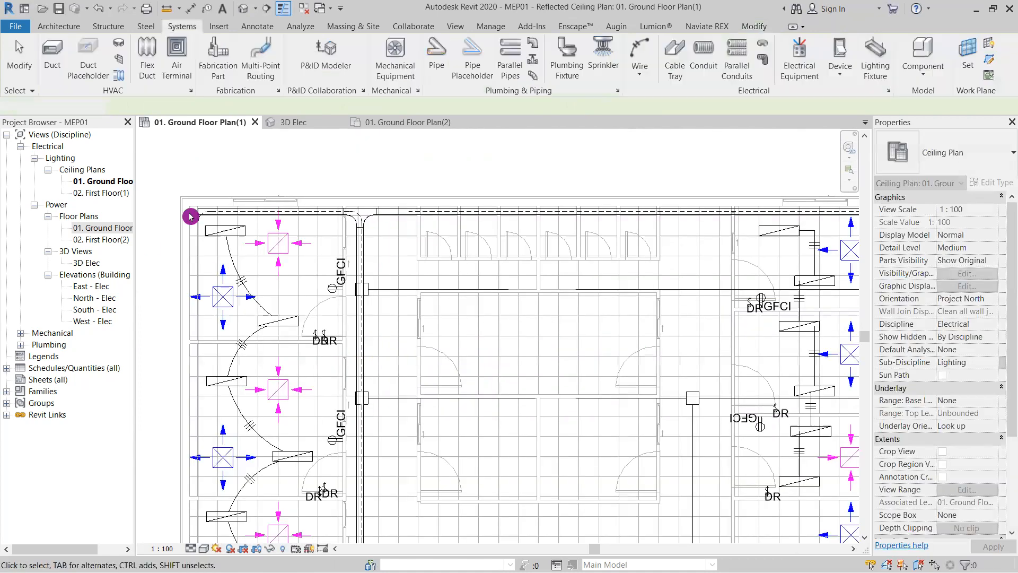
- Draw the ladder tray from the northwest corner south along the west wall conduit, ending just inside the south wall
scroll(193, 218, "up", 3)
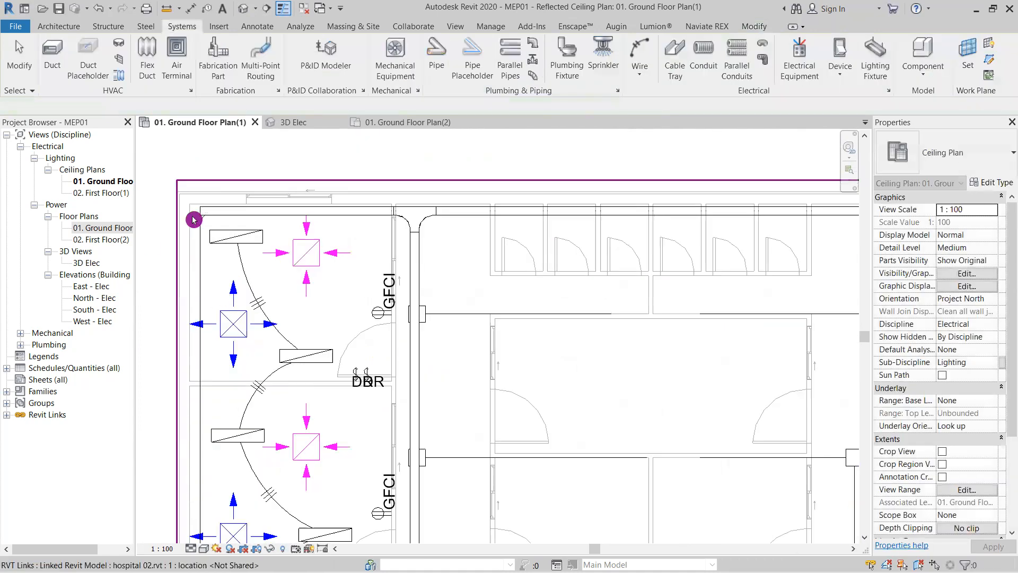
left_click(208, 214)
left_click(502, 75)
left_click(209, 207)
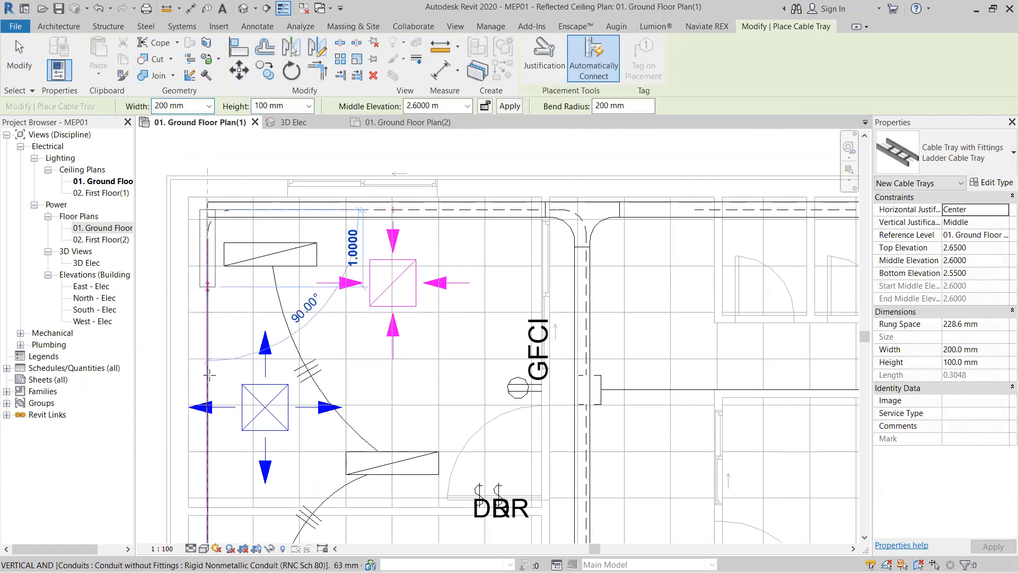
scroll(213, 403, "down", 2)
middle_click_drag(222, 405, 248, 153)
middle_click_drag(241, 502, 256, 187)
middle_click_drag(242, 471, 300, 171)
scroll(297, 438, "up", 5)
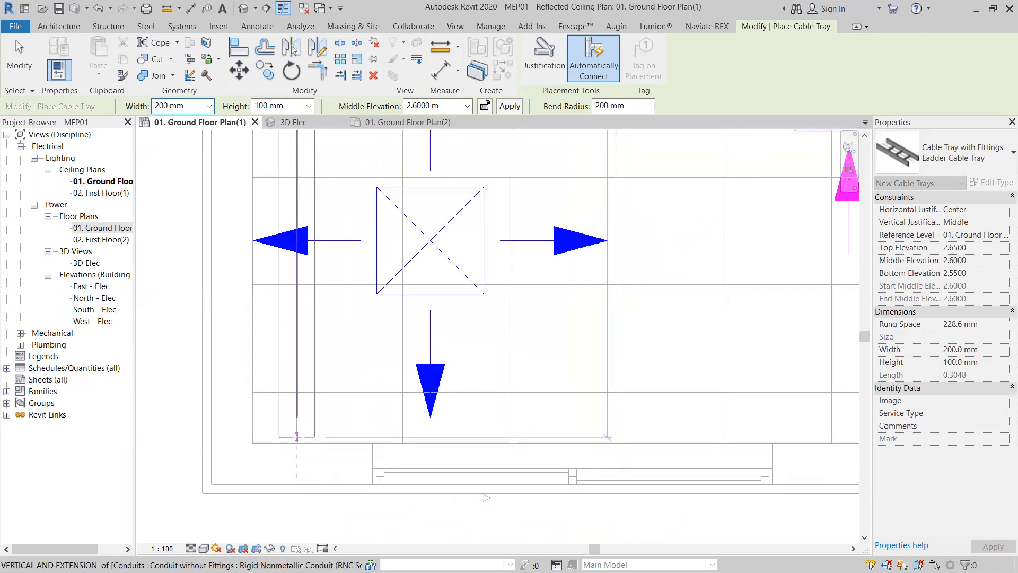
left_click(296, 438)
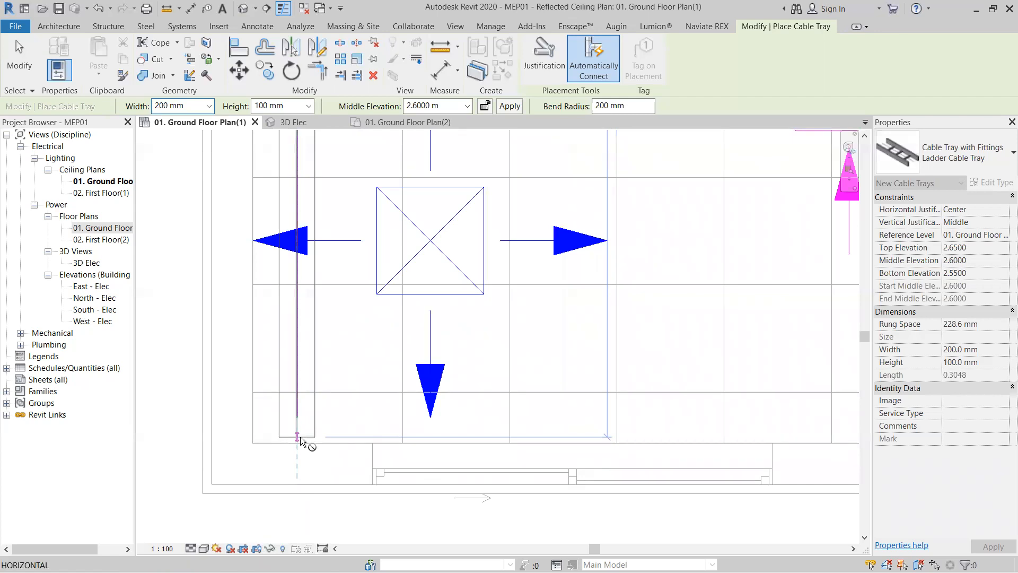
key("Escape")
- Draw a ladder tray along the eastern corridor conduit, from its south end north to just past the junction box
scroll(616, 375, "down", 4)
scroll(658, 329, "down", 1)
middle_click_drag(653, 321, 296, 525)
scroll(413, 322, "down", 3)
middle_click_drag(559, 331, 554, 341)
middle_click_drag(444, 233, 448, 327)
scroll(504, 277, "up", 2)
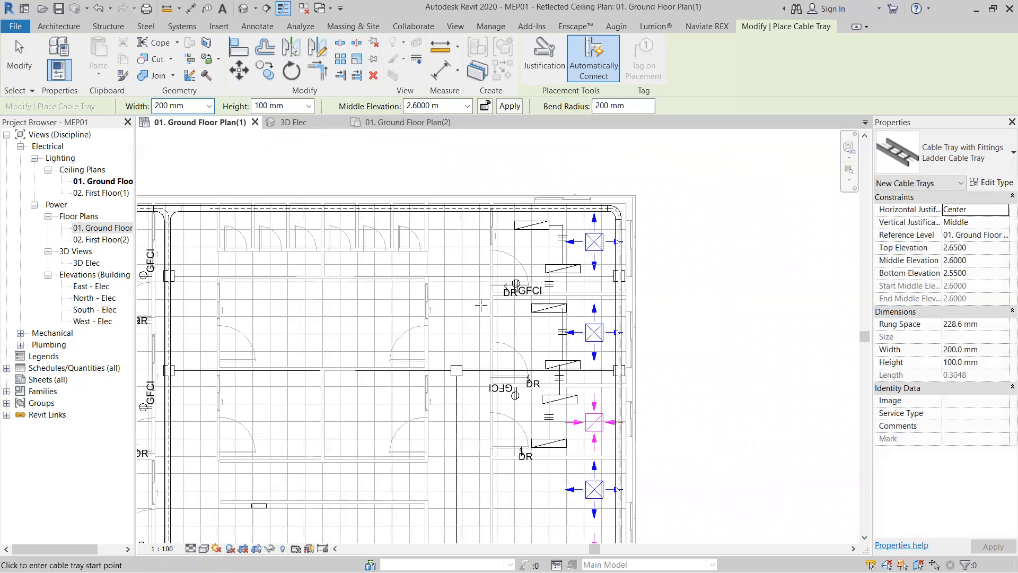
middle_click_drag(211, 333, 211, 300)
middle_click_drag(509, 466, 472, 295)
left_click(418, 494)
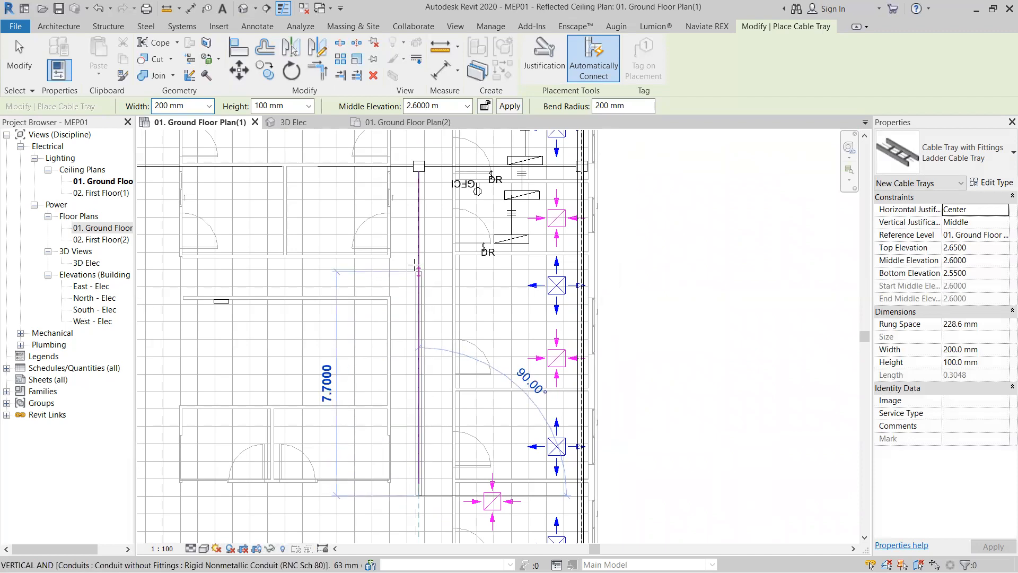
middle_click_drag(418, 203, 418, 310)
scroll(419, 265, "up", 2)
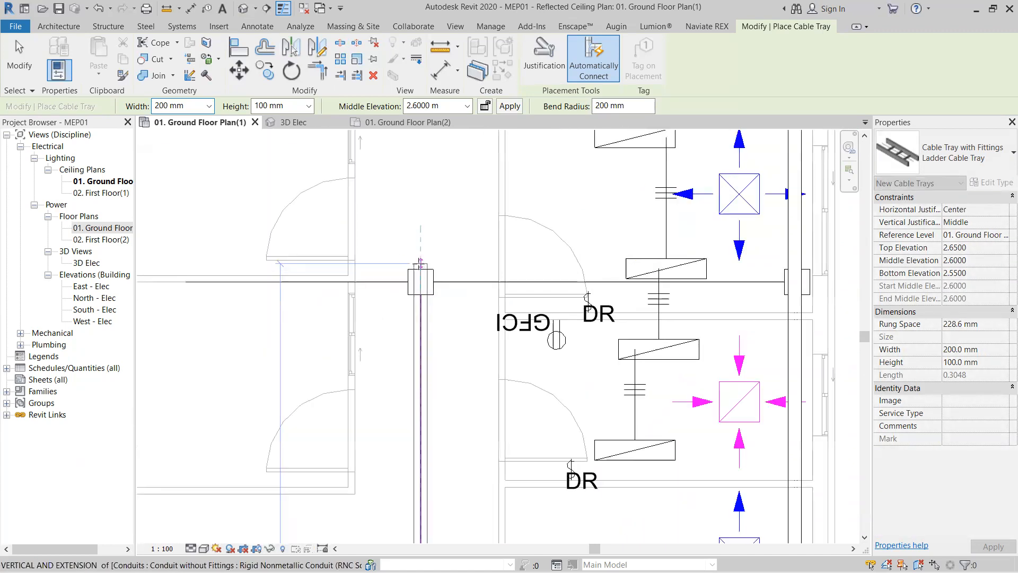
left_click(420, 237)
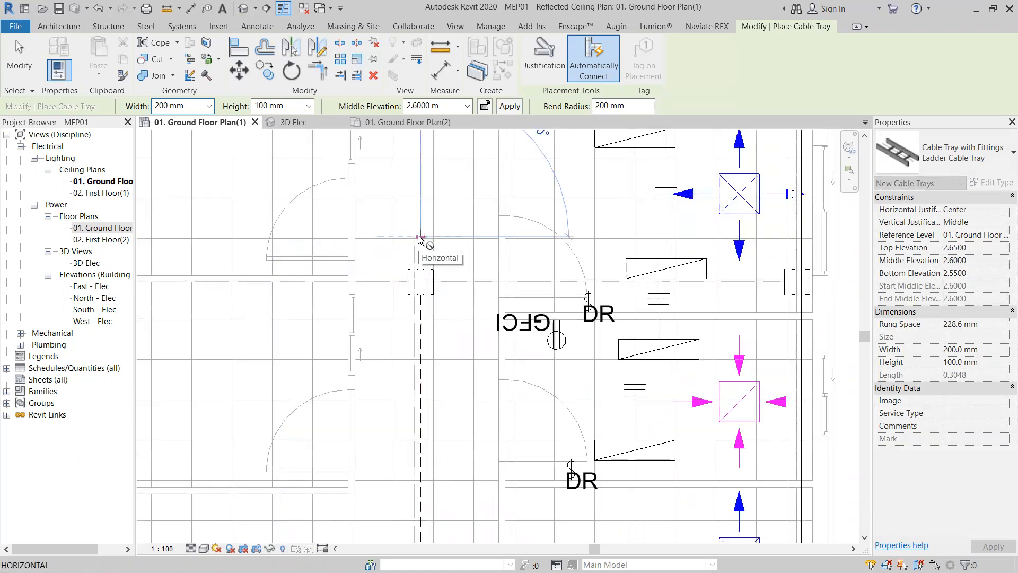
key("Escape")
key("Escape")
scroll(466, 395, "down", 3)
scroll(382, 388, "down", 2)
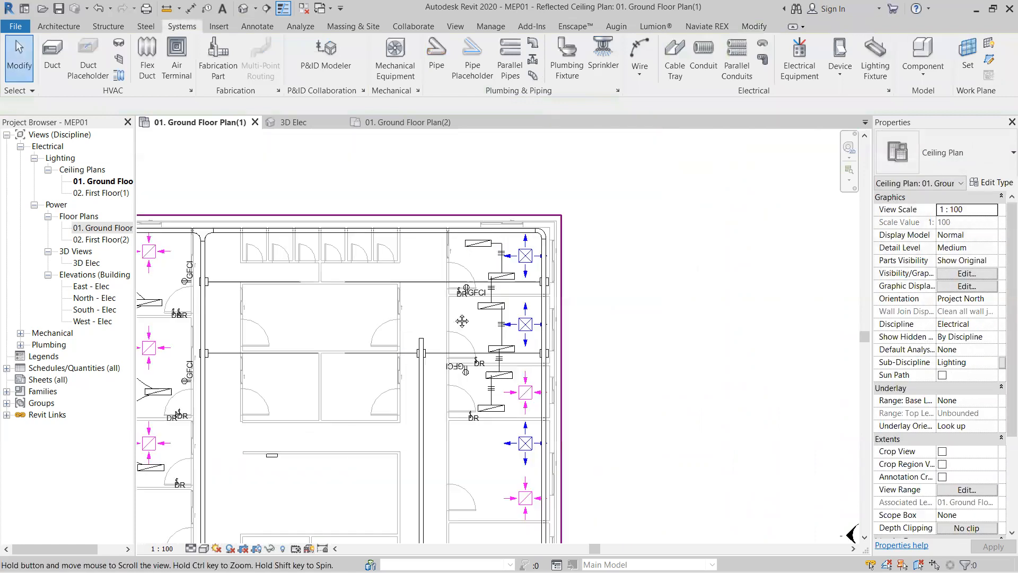
middle_click_drag(462, 321, 594, 203)
middle_click_drag(407, 292, 418, 357)
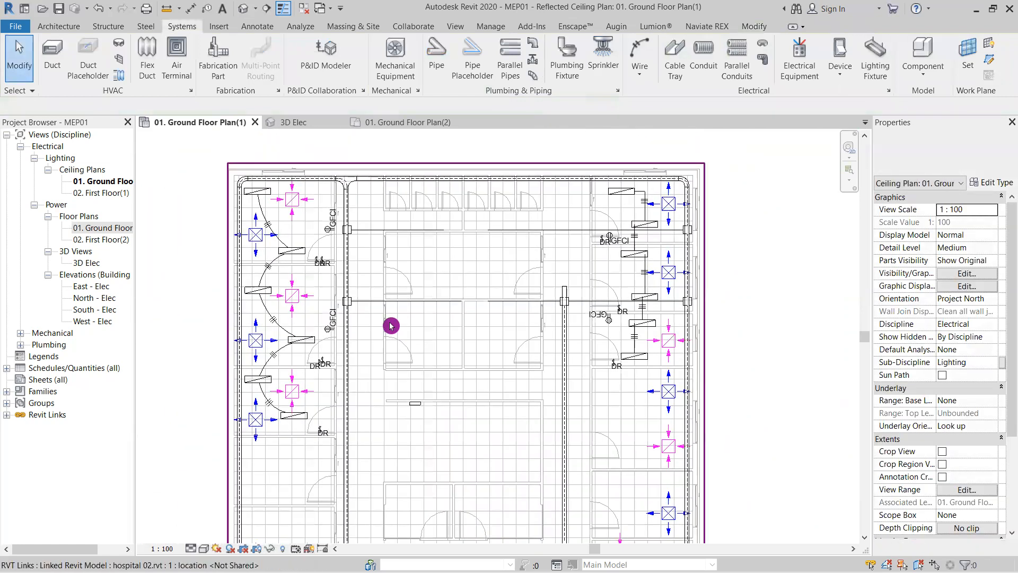
scroll(390, 326, "up", 3)
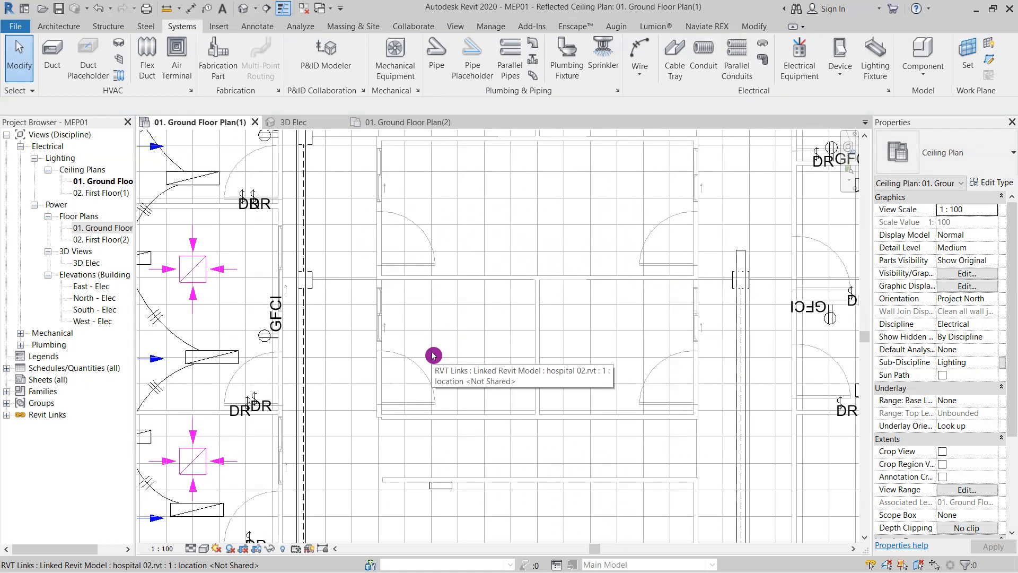
- Draw a 200 mm ladder cable tray at 0 m middle elevation, about 0.7 m westward, in the central room north of the panel
left_click(671, 70)
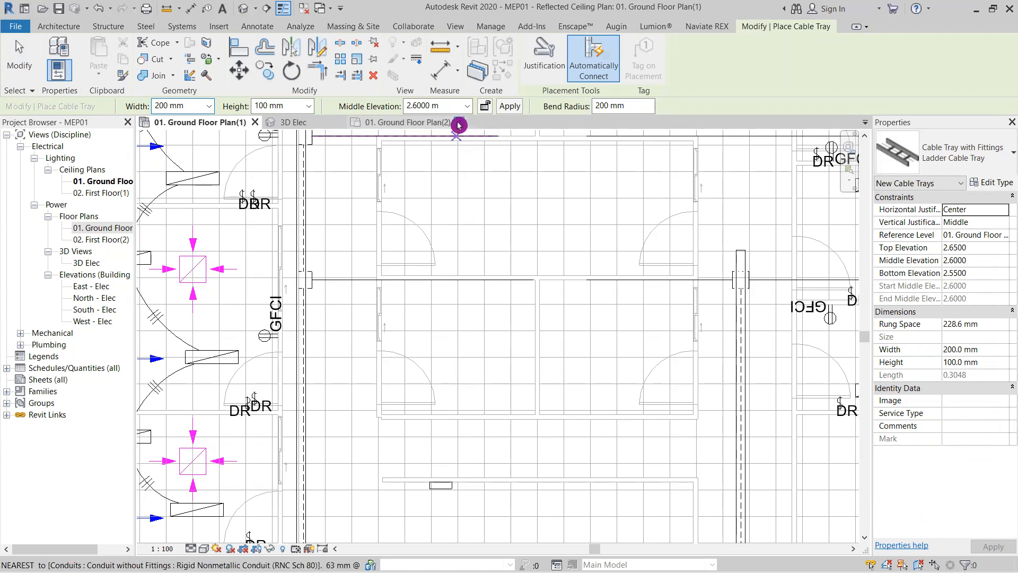
left_click(431, 105)
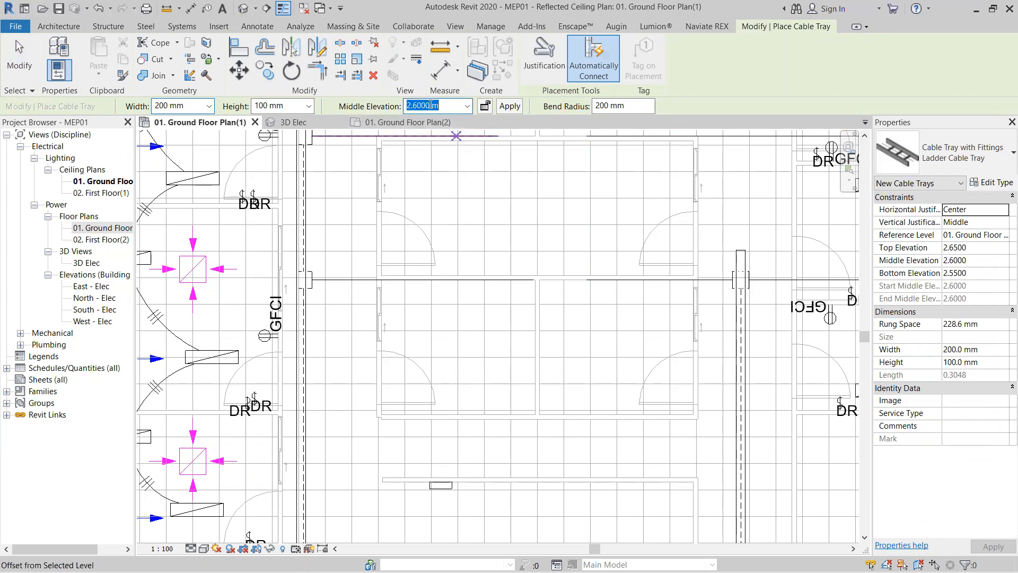
type("0")
key("Return")
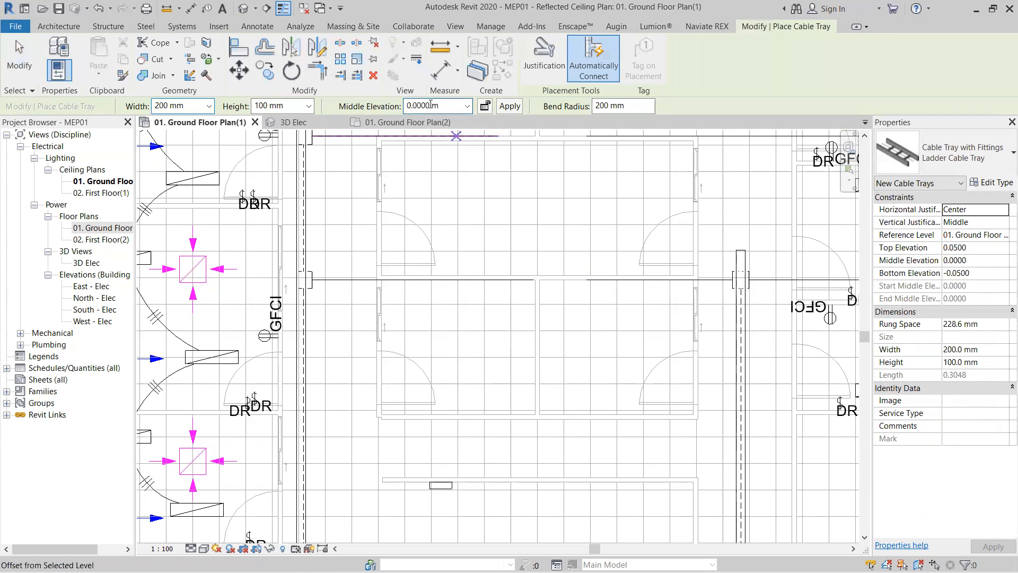
left_click(492, 402)
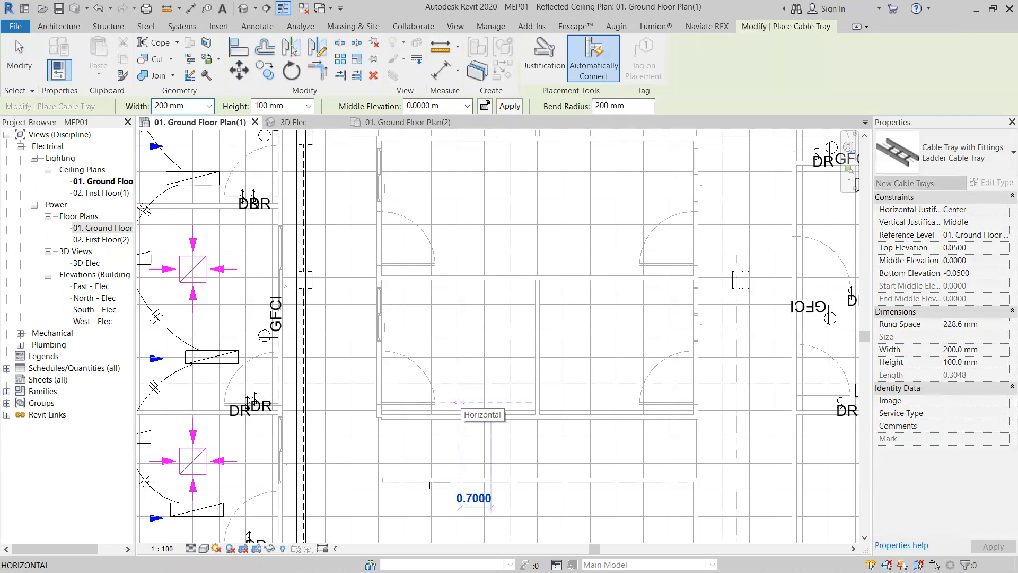
left_click(460, 401)
- Raise the tray to 2.6 m middle elevation, continue it about 1.1 m west, and inspect the riser in the 3D Elec view
left_click(453, 106)
type("2.6")
key("Return")
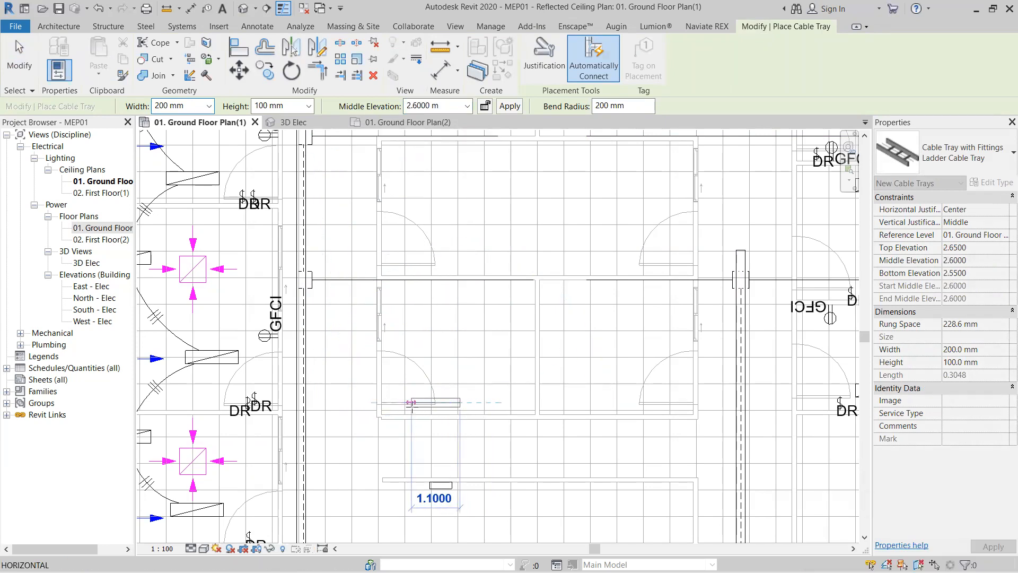
key("Escape")
key("Escape")
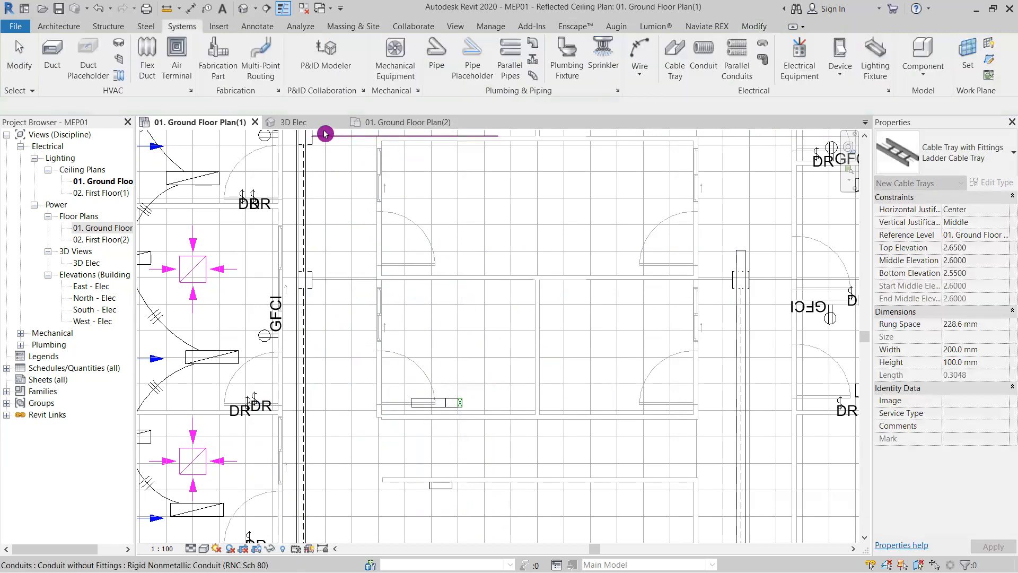
left_click(320, 123)
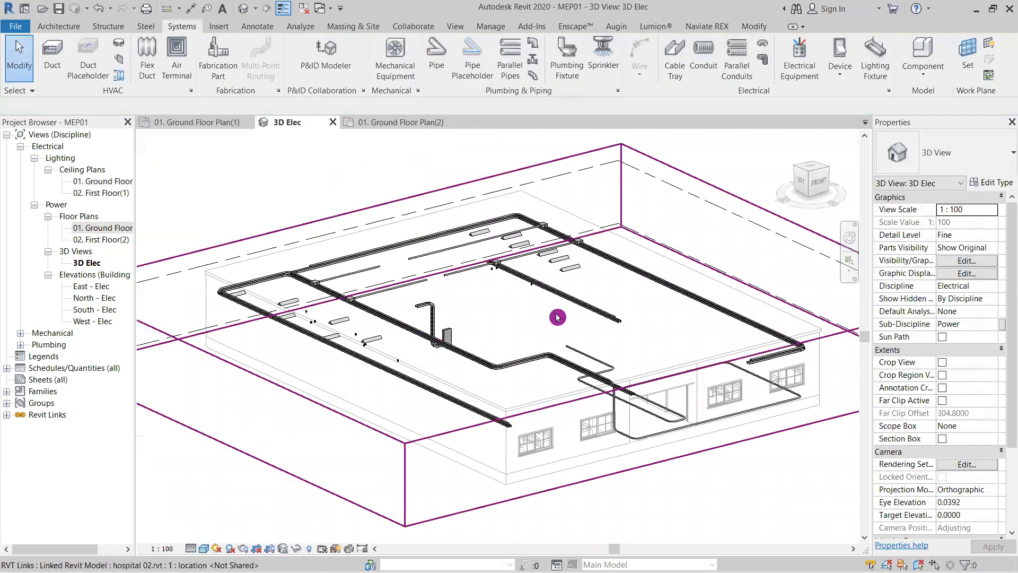
scroll(557, 317, "up", 4)
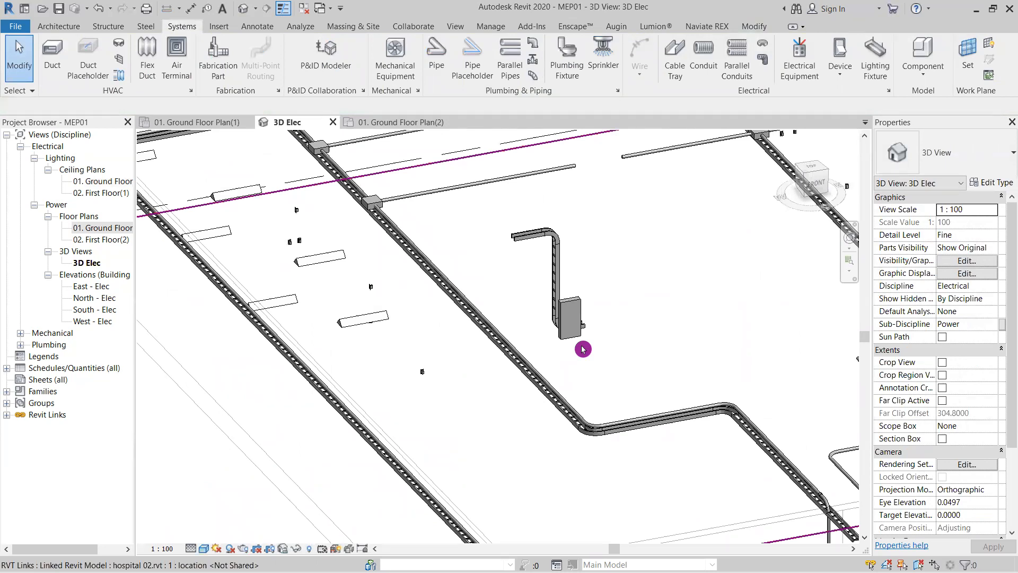
middle_click_drag(671, 295, 615, 293, "shift")
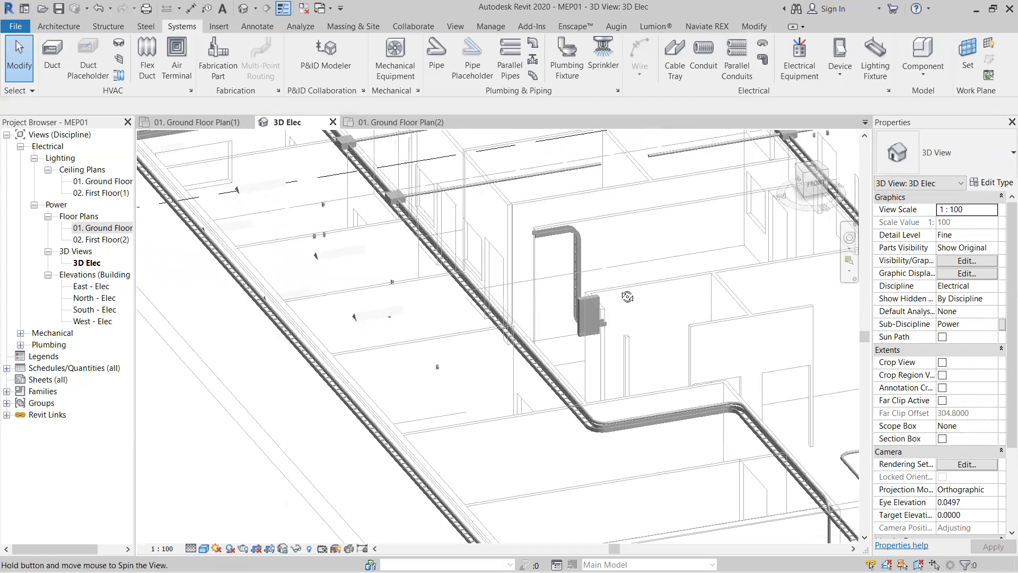
middle_click_drag(736, 301, 753, 455, "shift")
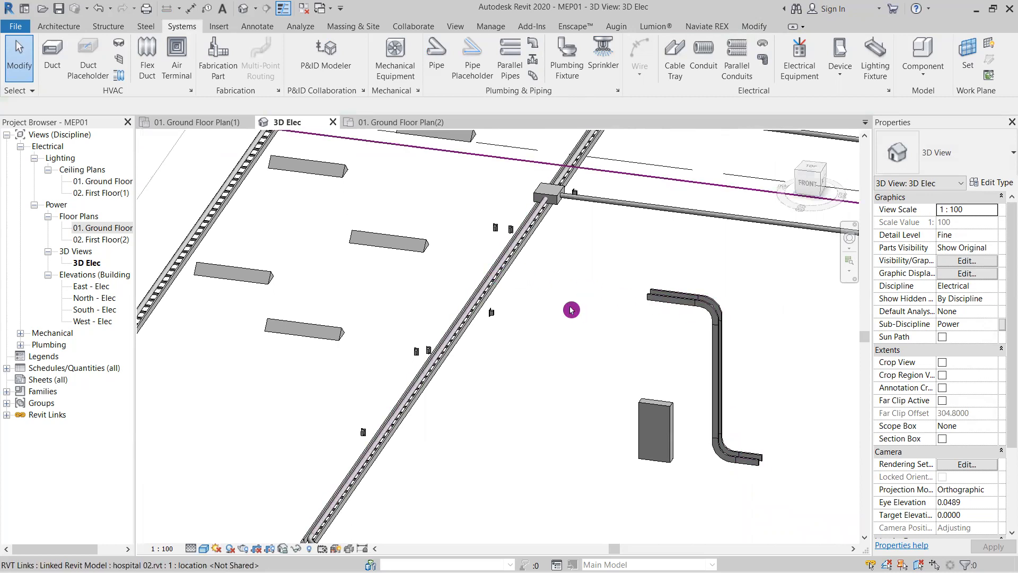
- In the ground floor ceiling plan, extend the riser tray's west end to join the western corridor tray
left_click(202, 123)
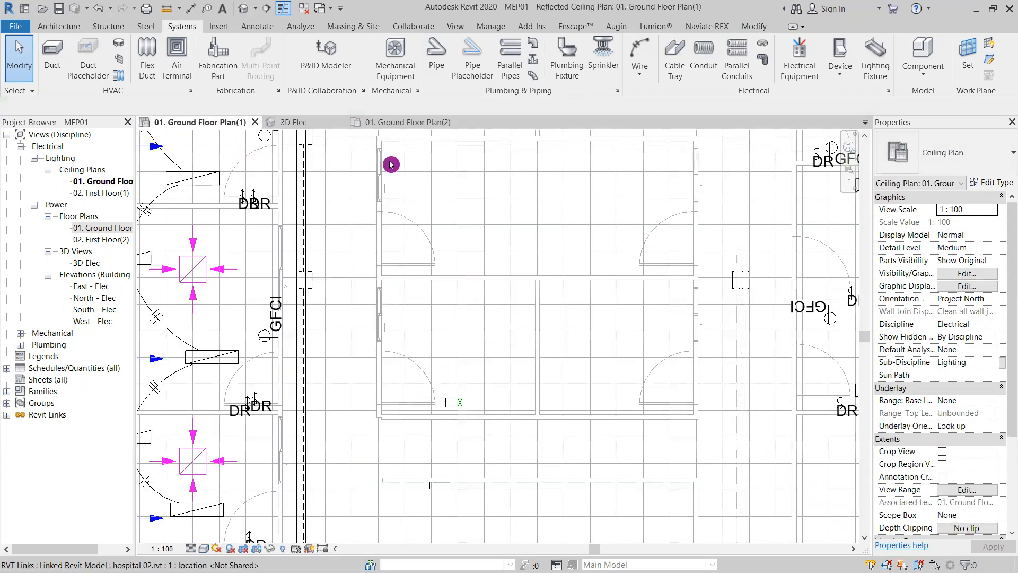
left_click(375, 131)
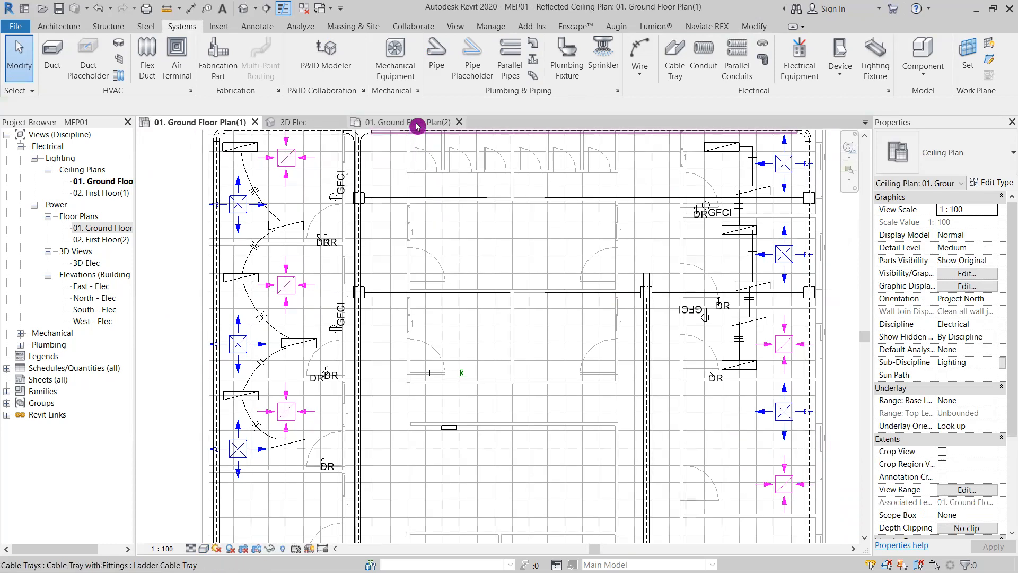
left_click(217, 124)
scroll(466, 368, "up", 5)
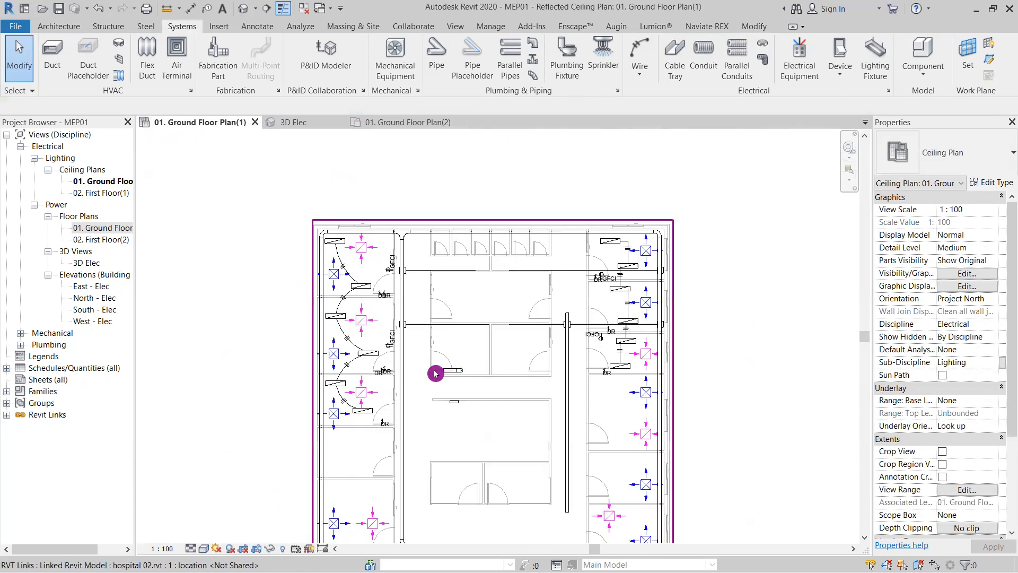
scroll(431, 371, "up", 1)
scroll(402, 351, "down", 1)
middle_click_drag(402, 351, 533, 350)
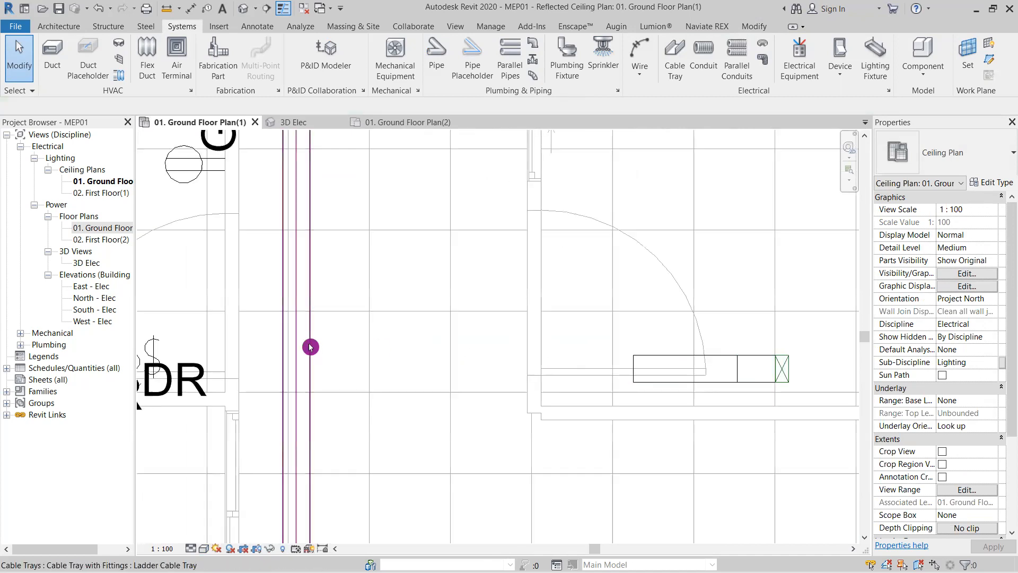
left_click(310, 345)
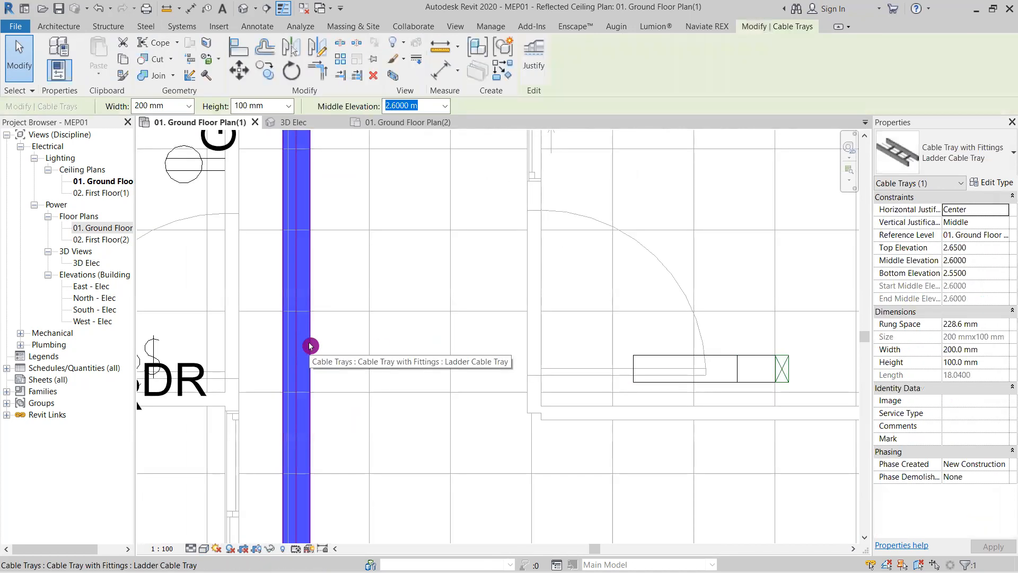
key("Escape")
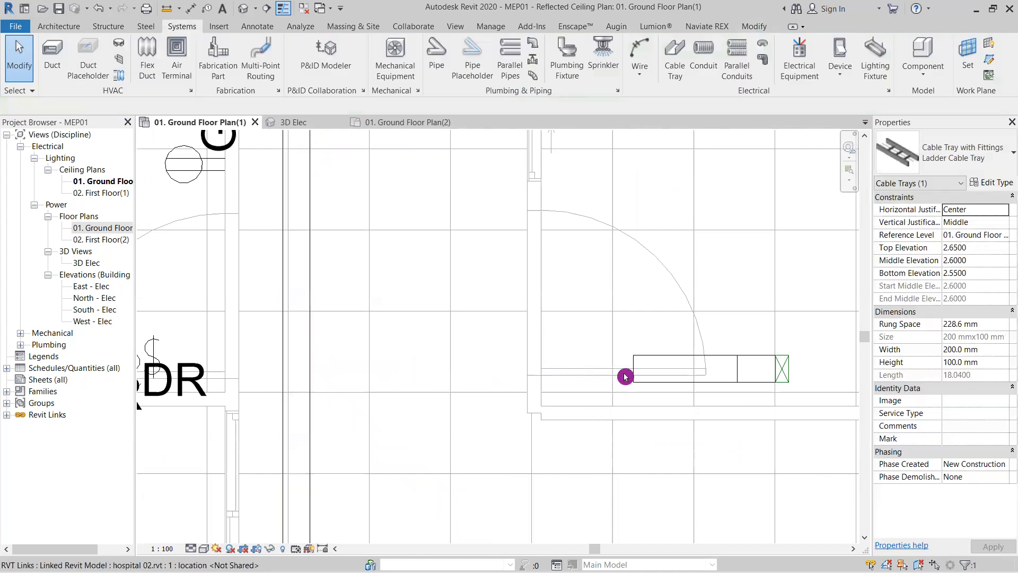
left_click(632, 373)
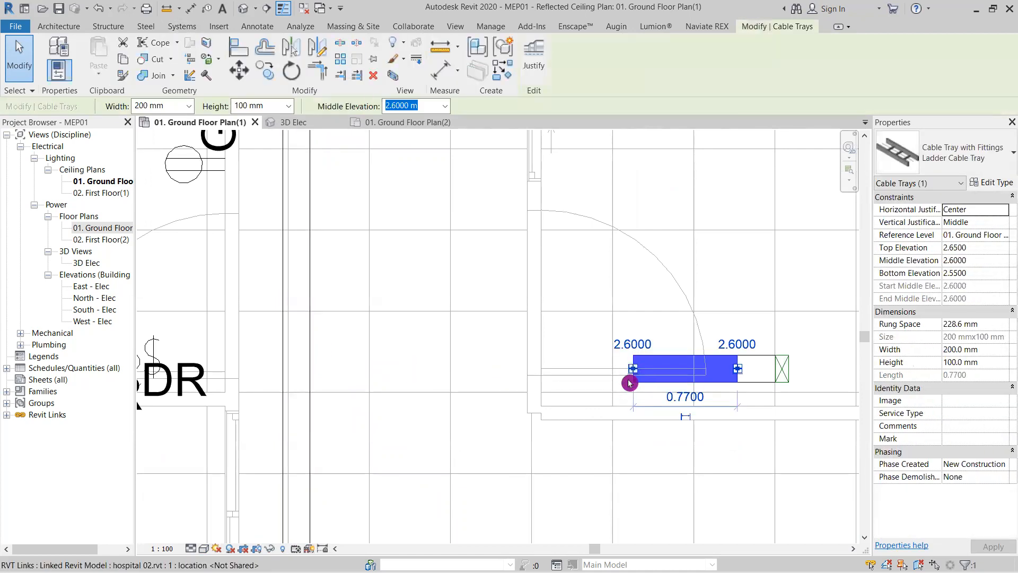
left_click_drag(631, 374, 310, 368)
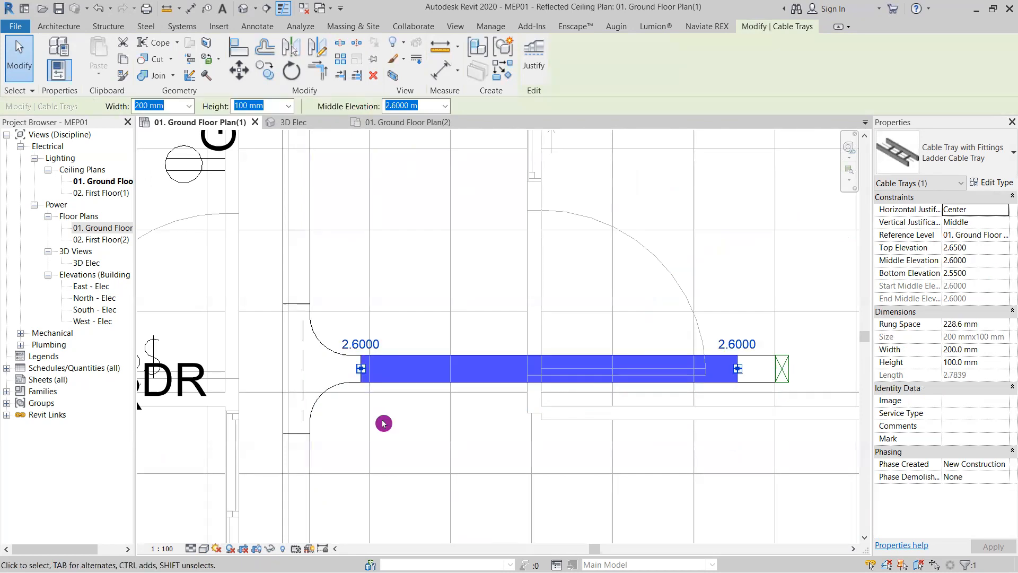
left_click(384, 423)
- Examine the new tray branch and the whole cable tray network in the 3D Elec view
left_click(310, 123)
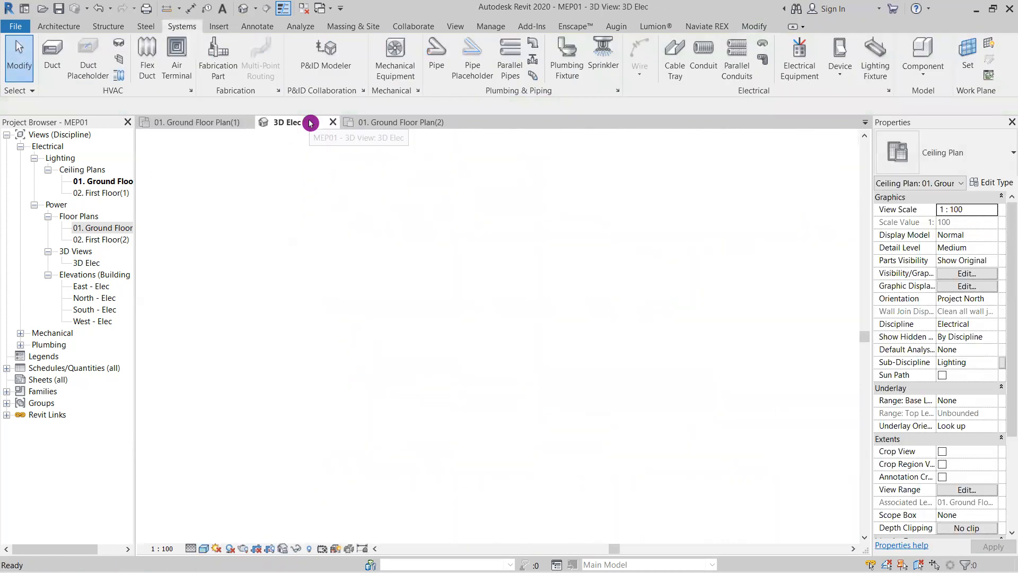
middle_click_drag(500, 381, 603, 438, "shift")
middle_click_drag(321, 392, 549, 352)
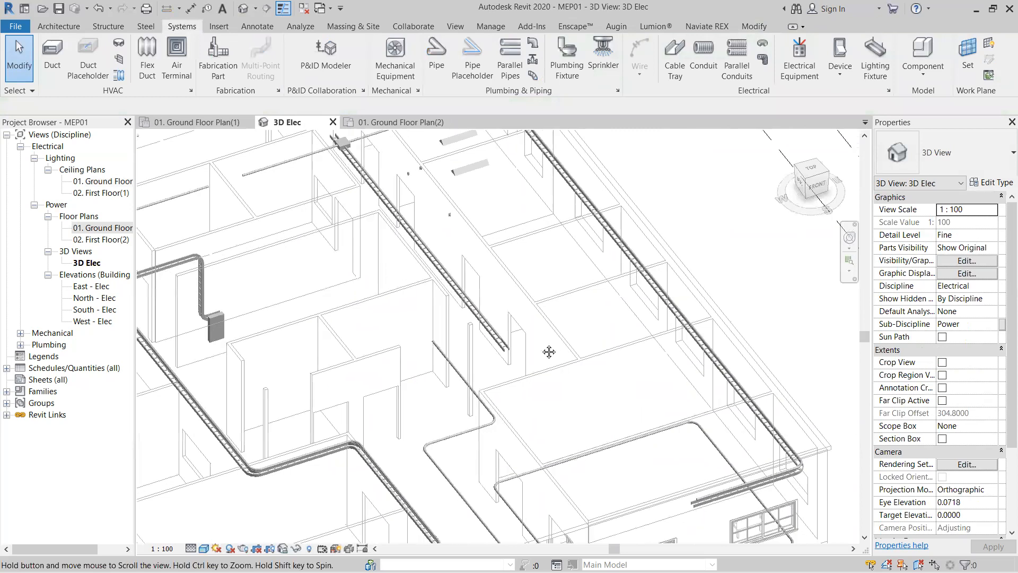
scroll(546, 344, "down", 4)
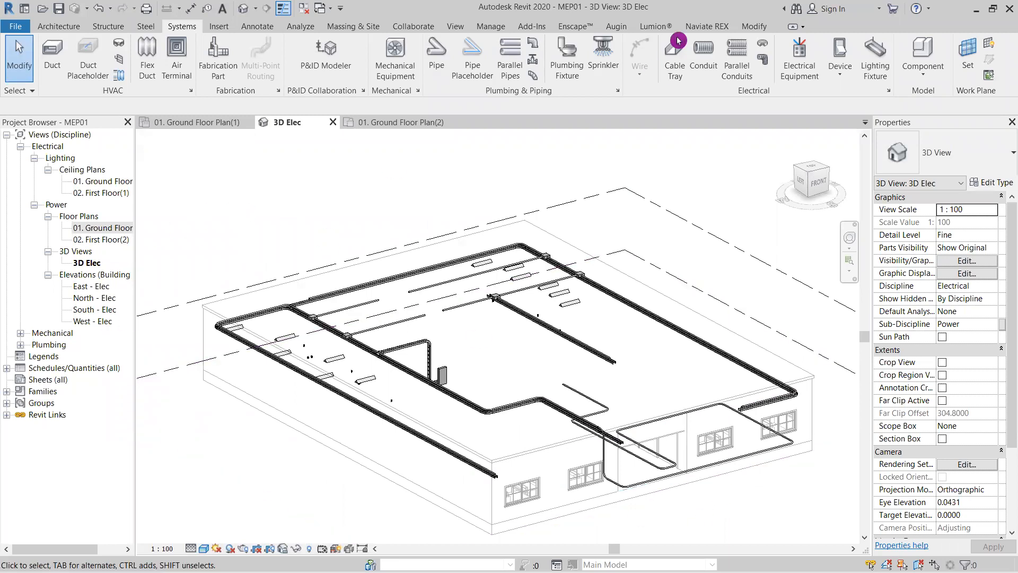
scroll(467, 206, "up", 3)
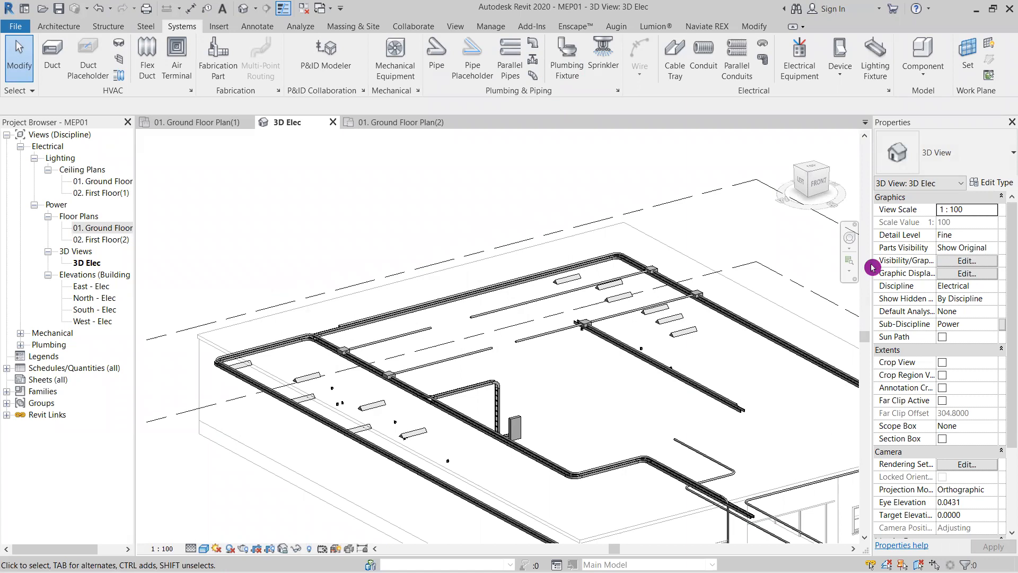
scroll(626, 409, "down", 2)
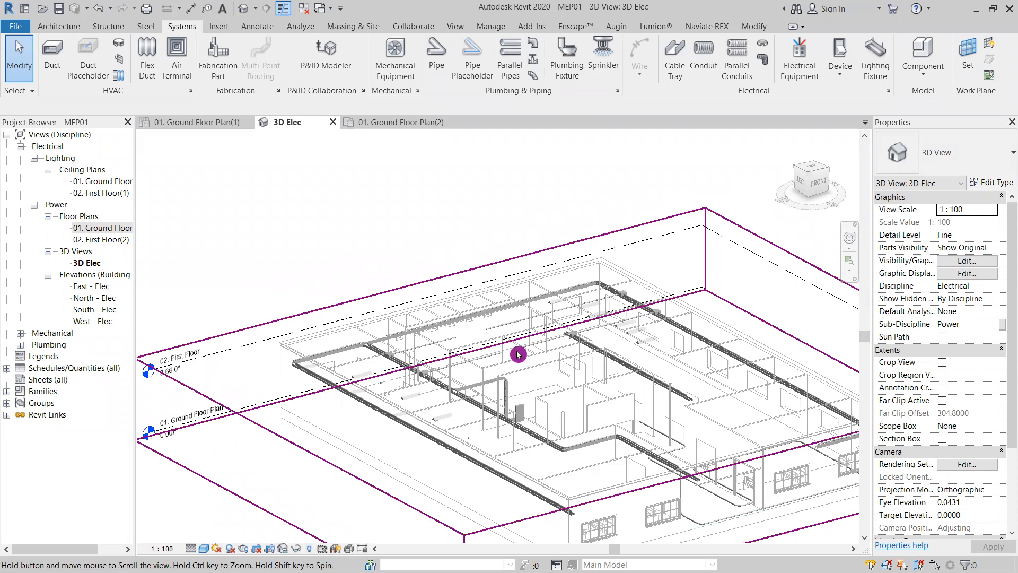
scroll(518, 354, "up", 2)
scroll(518, 354, "up", 2)
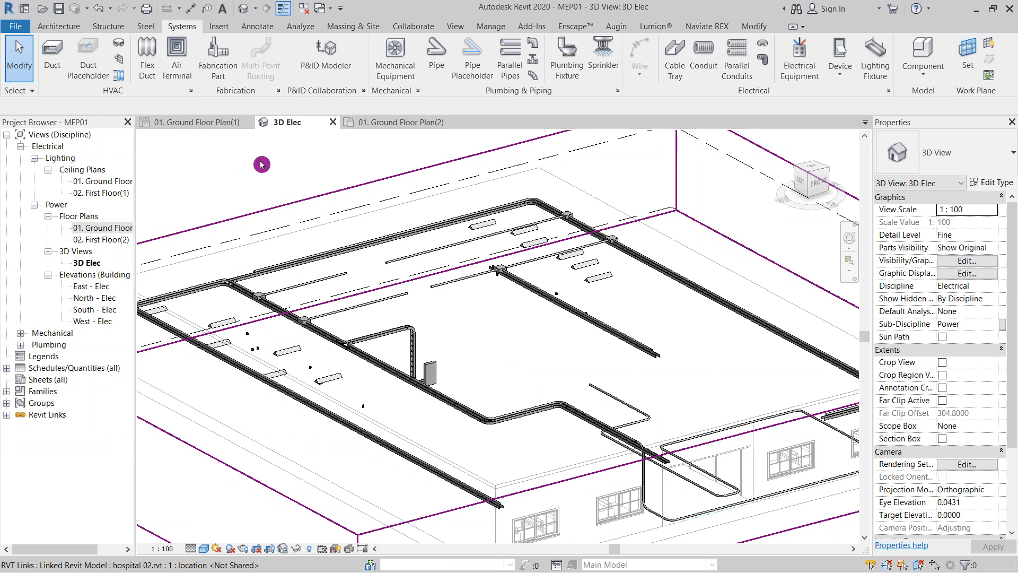
- Review the Electrical discipline formats in the project units and close the settings without changes
key("u")
key("n")
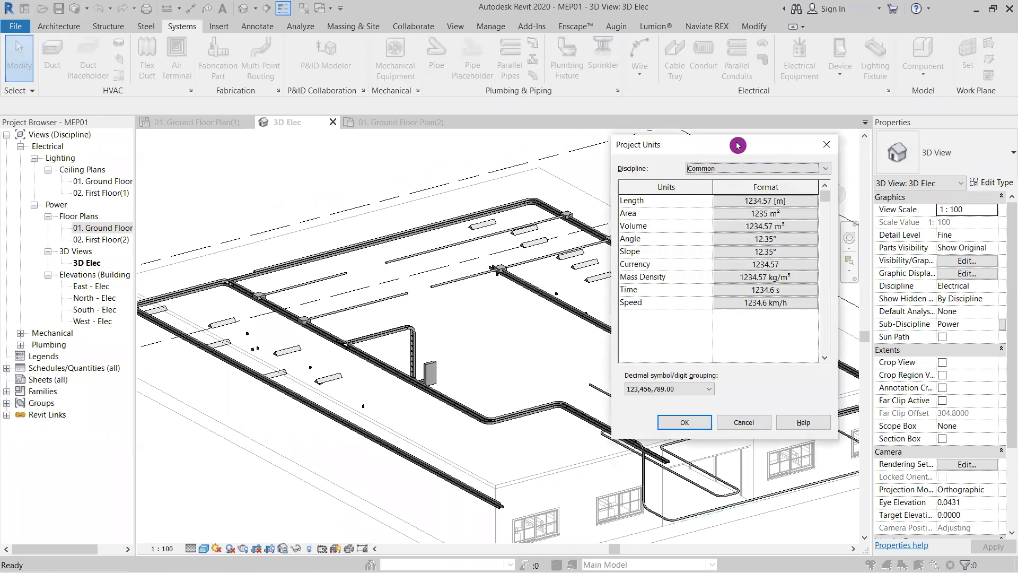
left_click_drag(623, 139, 522, 98)
left_click(631, 131)
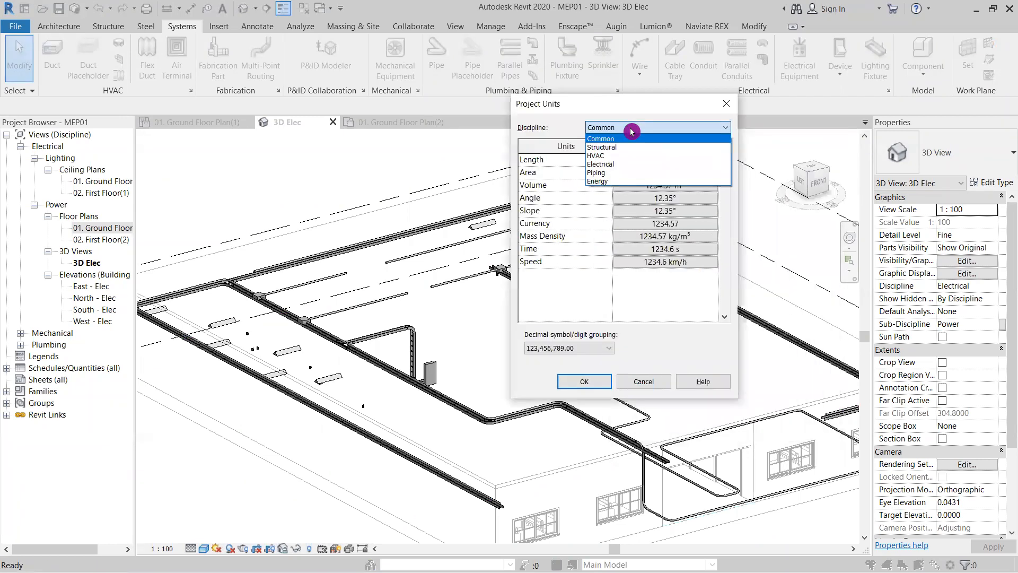
left_click(628, 164)
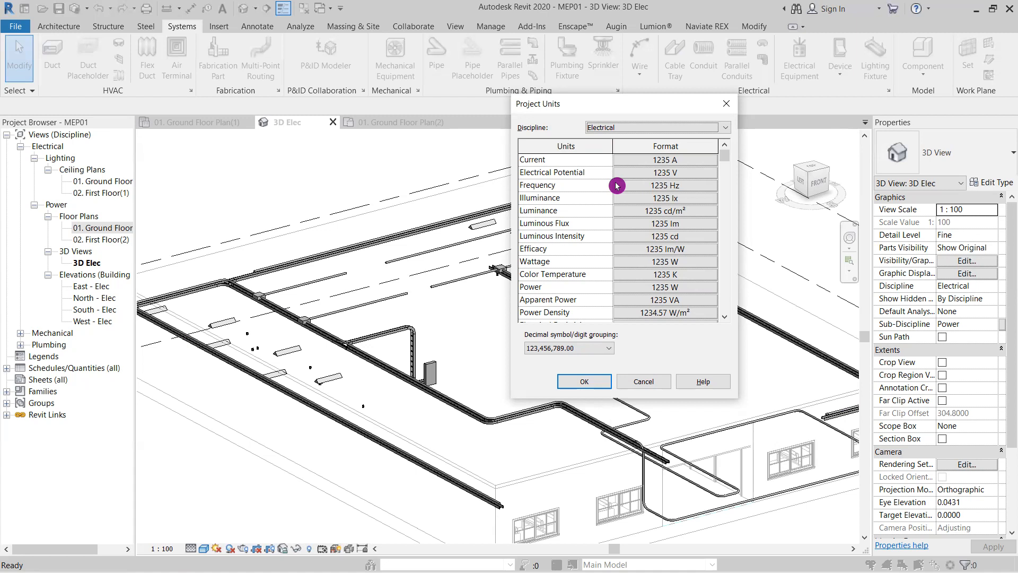
left_click(725, 109)
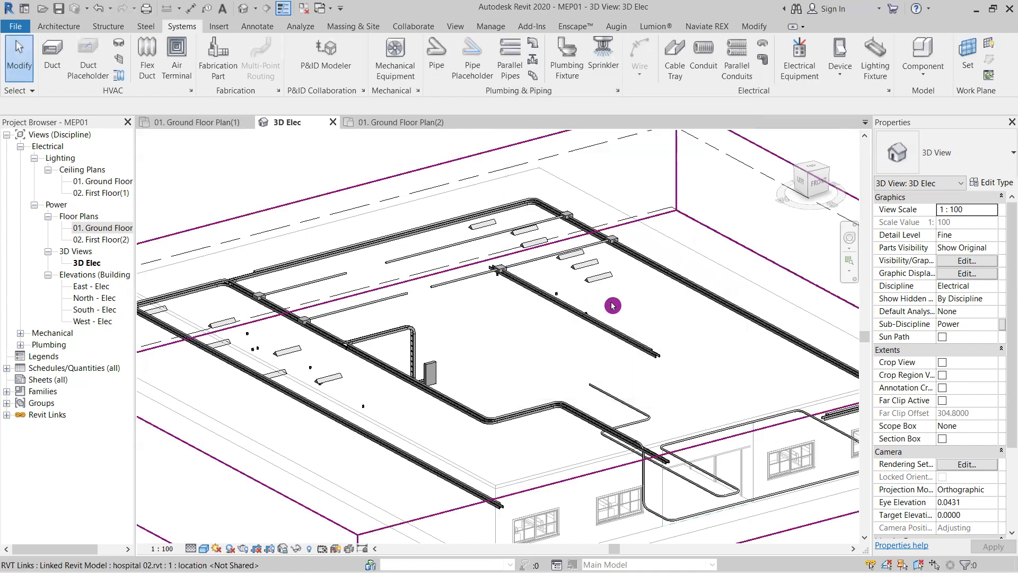
- Compare the tray network in 3D with the ground floor power plan's wiring and the ceiling plan's tray branch
scroll(618, 303, "down", 2)
scroll(626, 298, "up", 3)
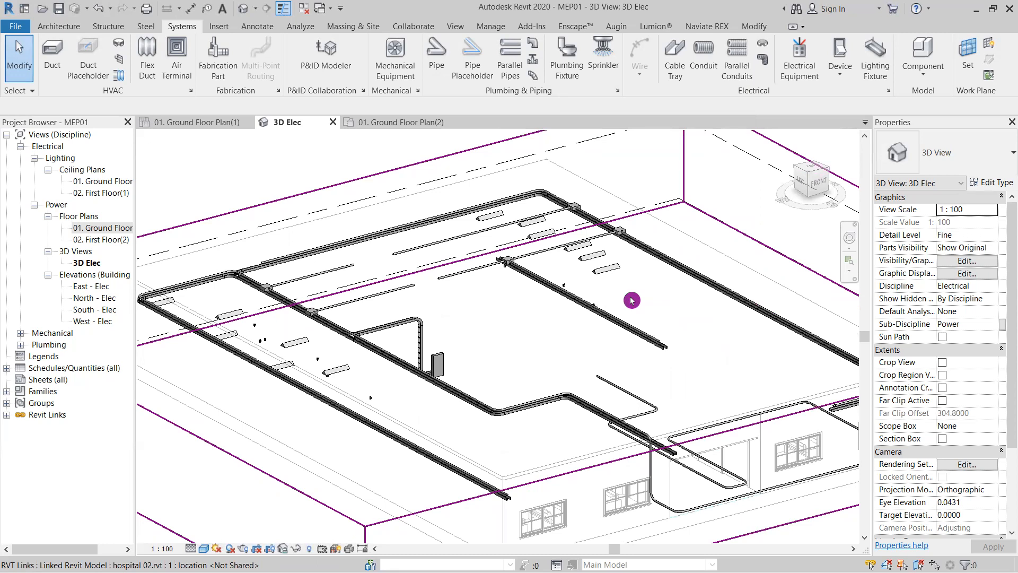
middle_click_drag(479, 321, 546, 317)
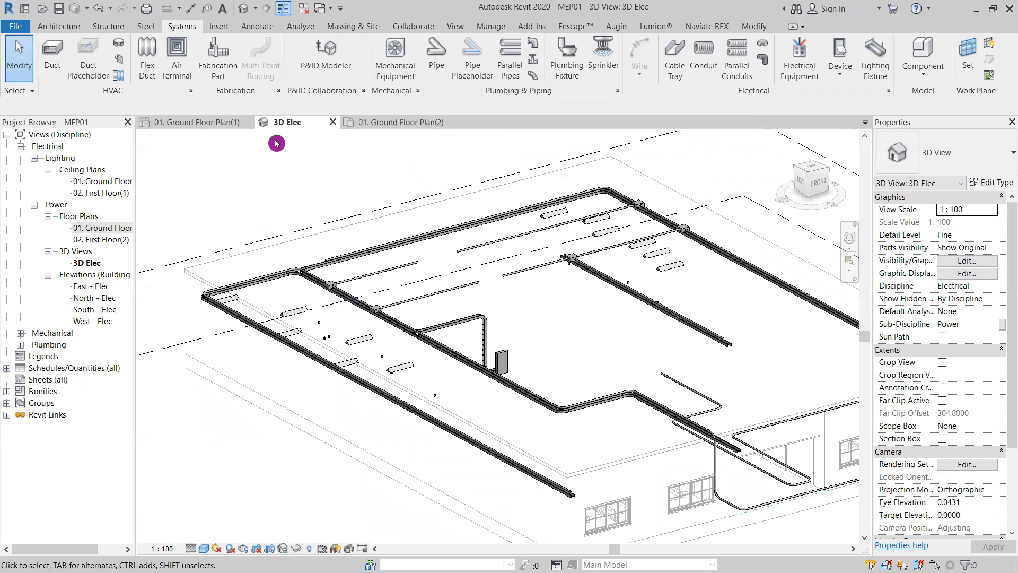
left_click(374, 122)
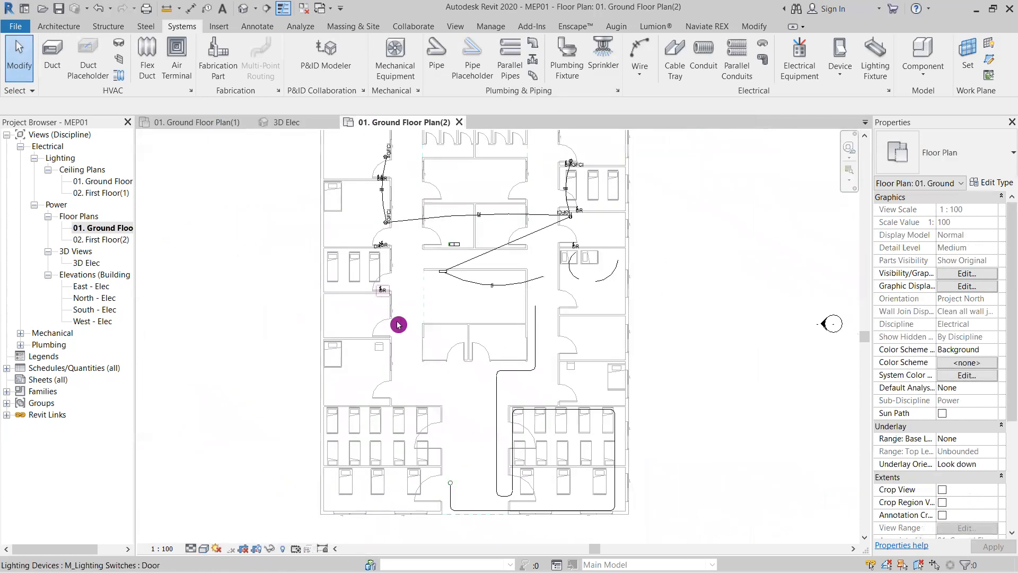
scroll(398, 304, "up", 4)
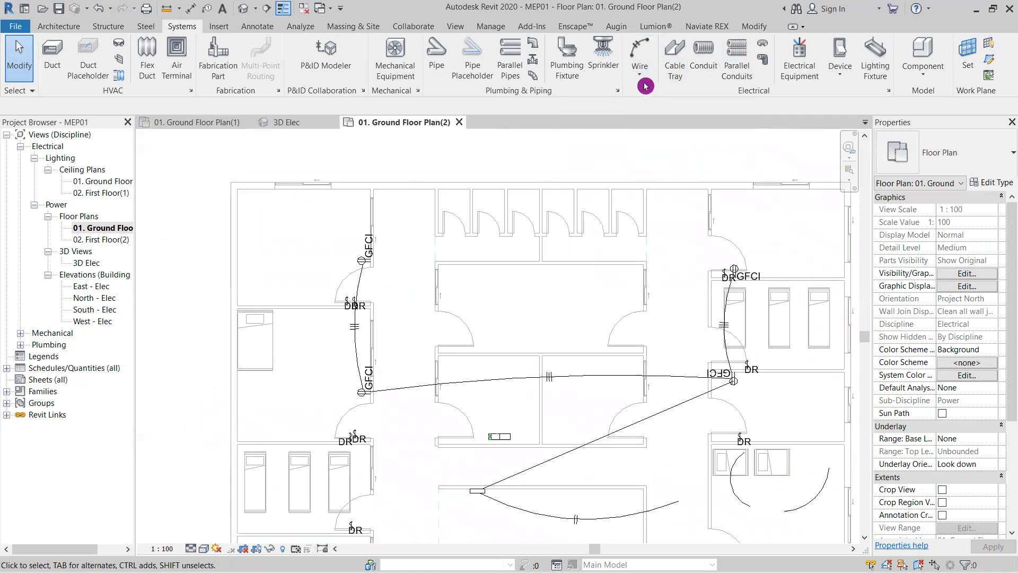
middle_click_drag(402, 305, 381, 266)
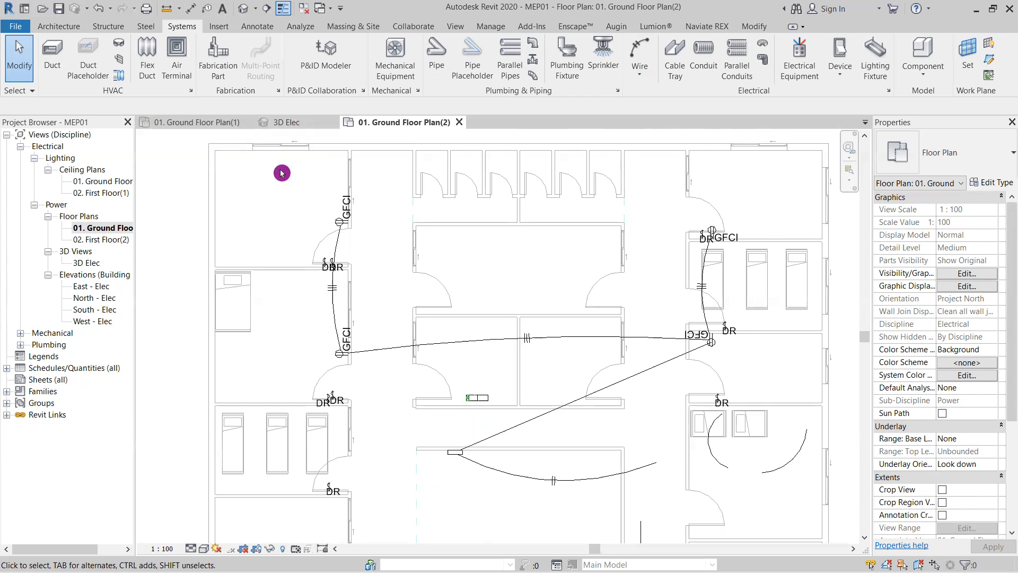
left_click(193, 121)
scroll(443, 227, "down", 5)
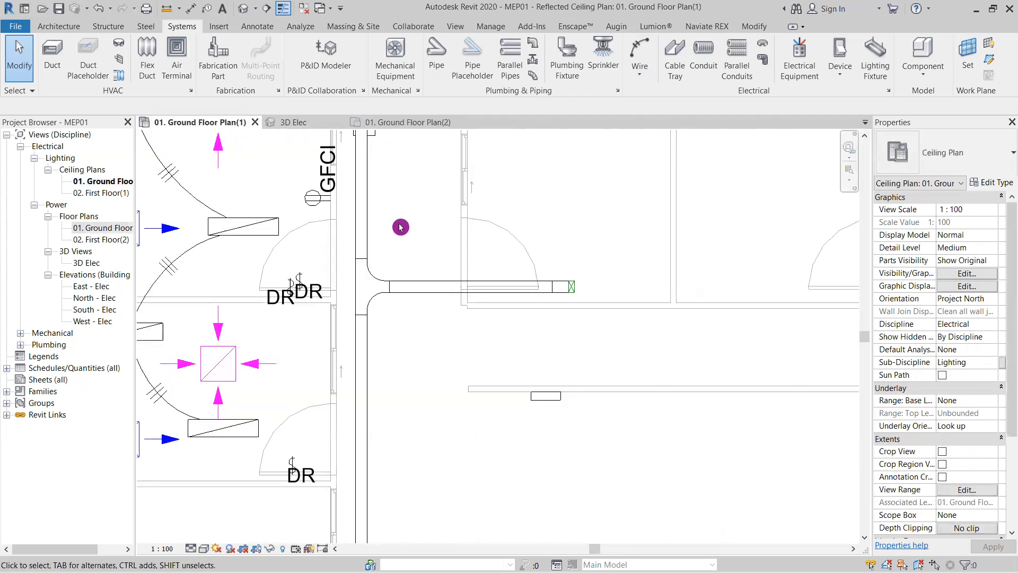
middle_click_drag(487, 253, 455, 308)
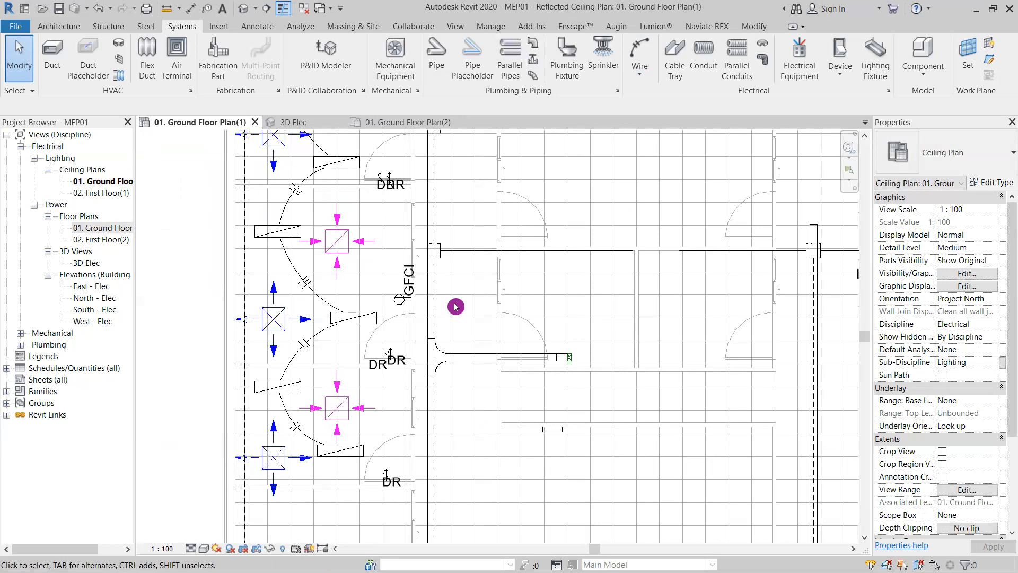
- Check the diameter and elevation of the conduit off the western corridor tray and review the surrounding ceiling plan layout
scroll(456, 304, "down", 3)
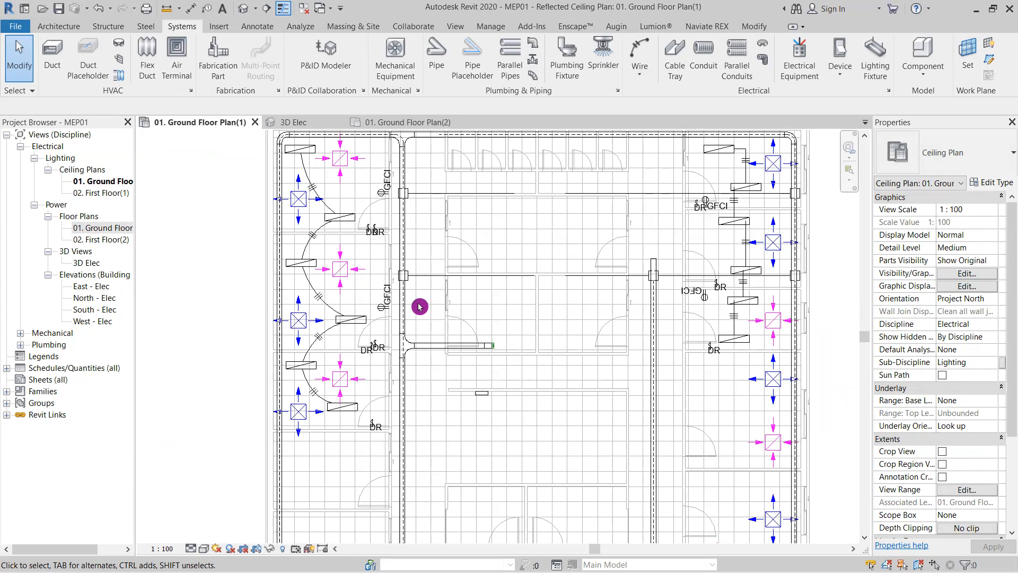
left_click(433, 278)
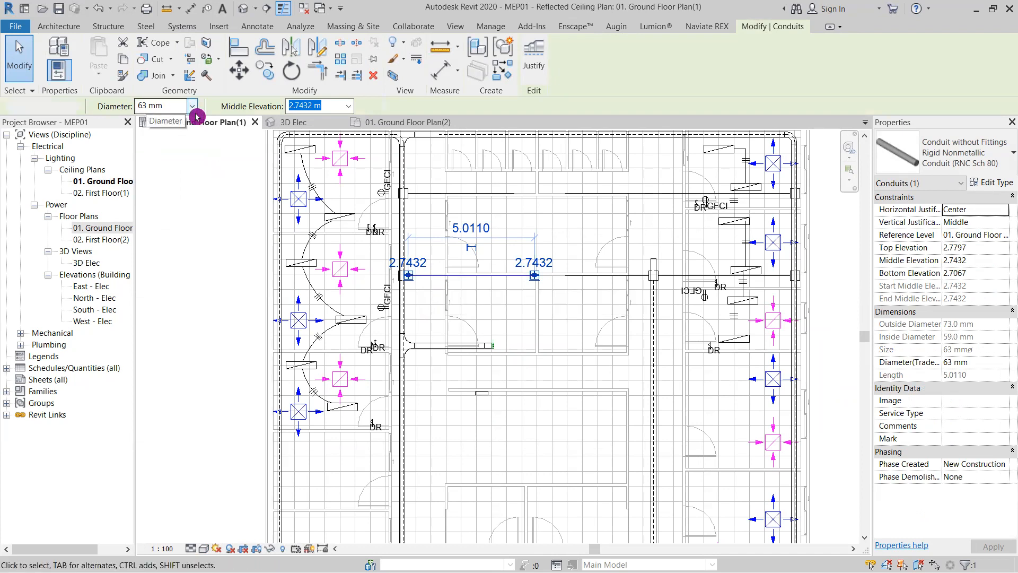
key("Escape")
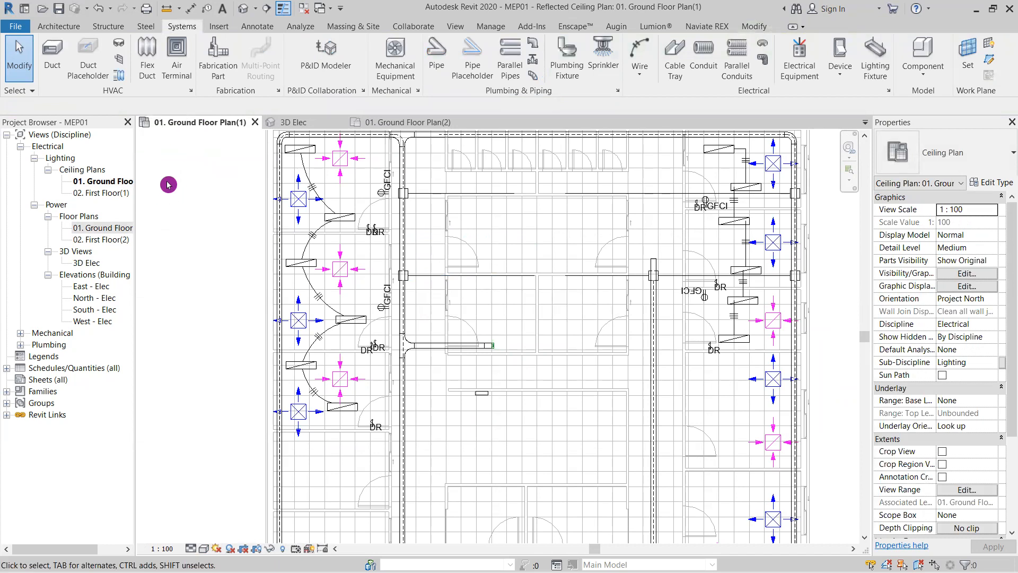
middle_click_drag(435, 410, 450, 295)
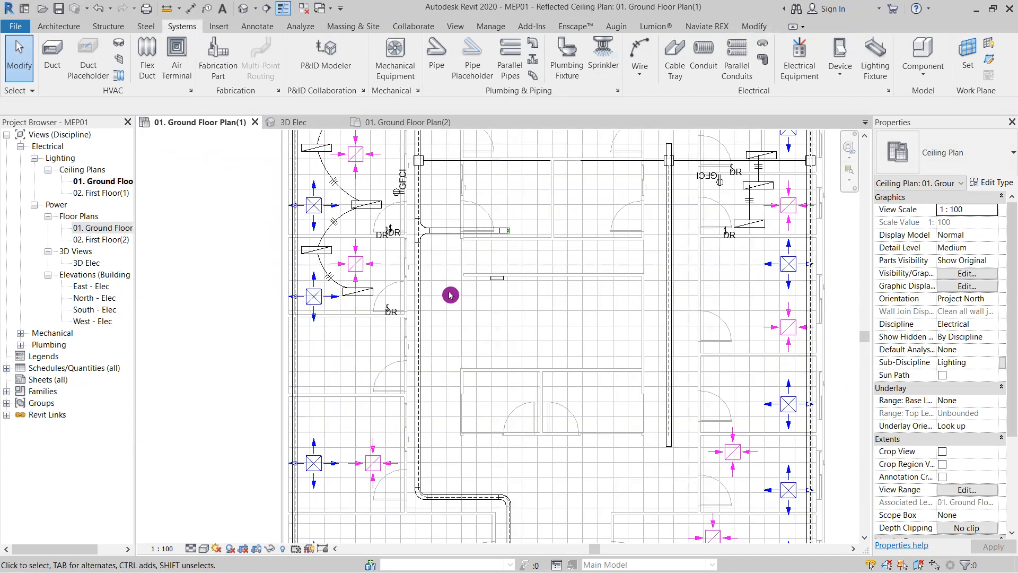
mouse_move(452, 334)
middle_mouse_down()
mouse_move(462, 334)
mouse_move(456, 315)
middle_mouse_up()
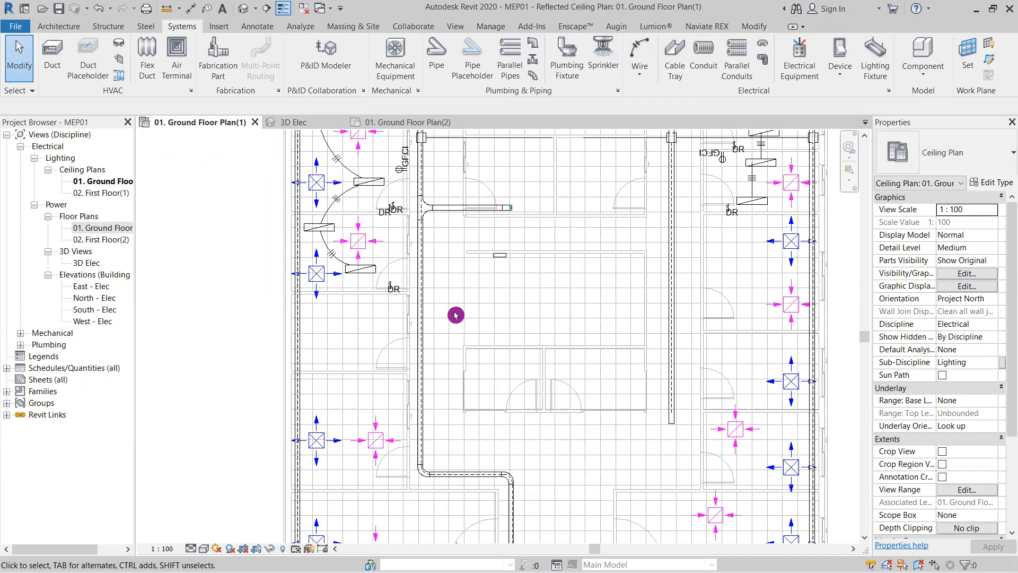
scroll(456, 315, "down", 2)
middle_click_drag(455, 315, 457, 327)
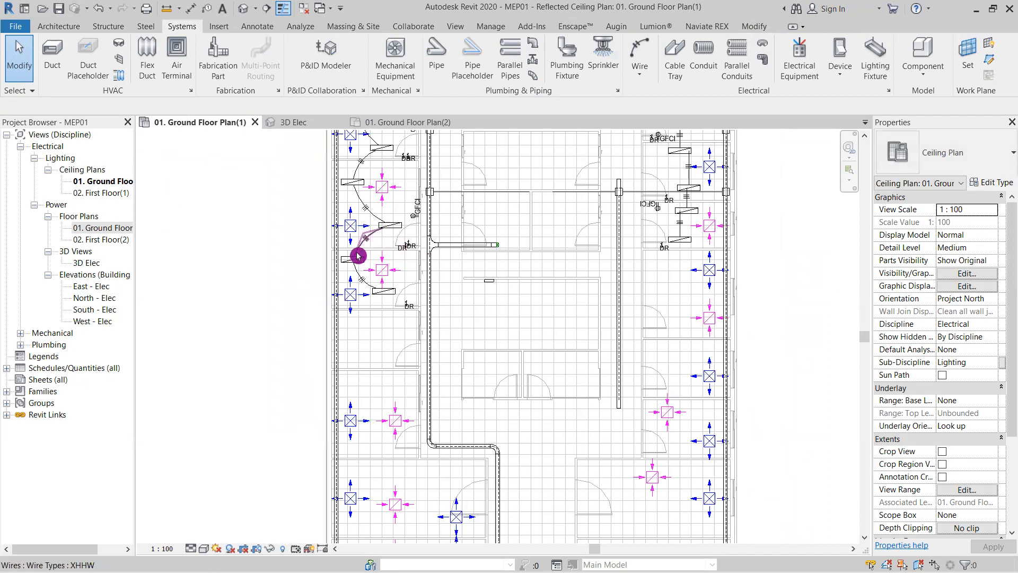
- Increase the hot conductors to 2 on the arc wire joining the two southernmost light fixtures in the western rooms
scroll(356, 256, "up", 3)
scroll(362, 287, "up", 2)
left_click(358, 321)
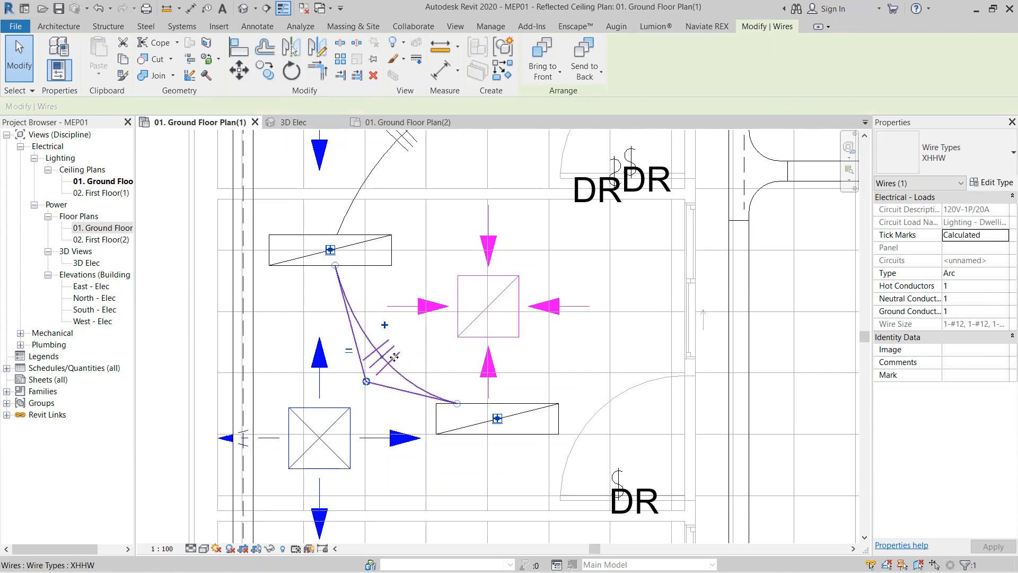
scroll(394, 357, "up", 2)
left_click(377, 301)
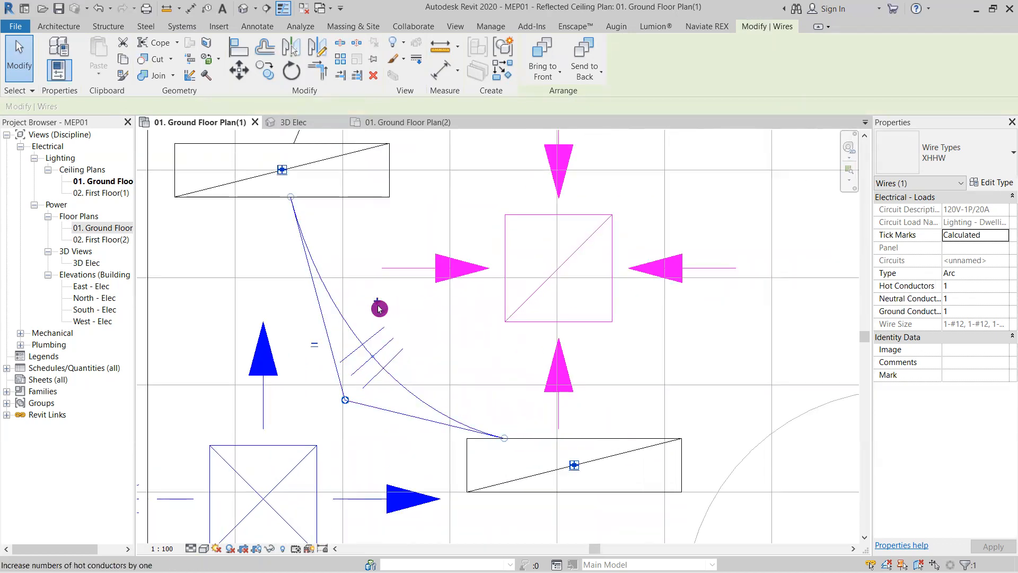
left_click(380, 377)
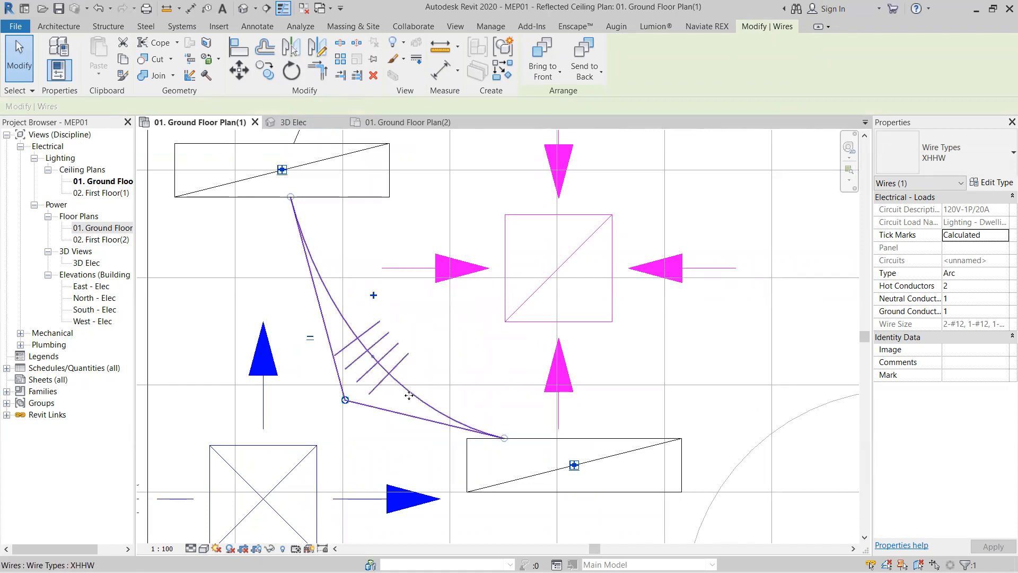
- Reduce that arc wire's hot conductors to 1 and deselect the wire
left_click(315, 345)
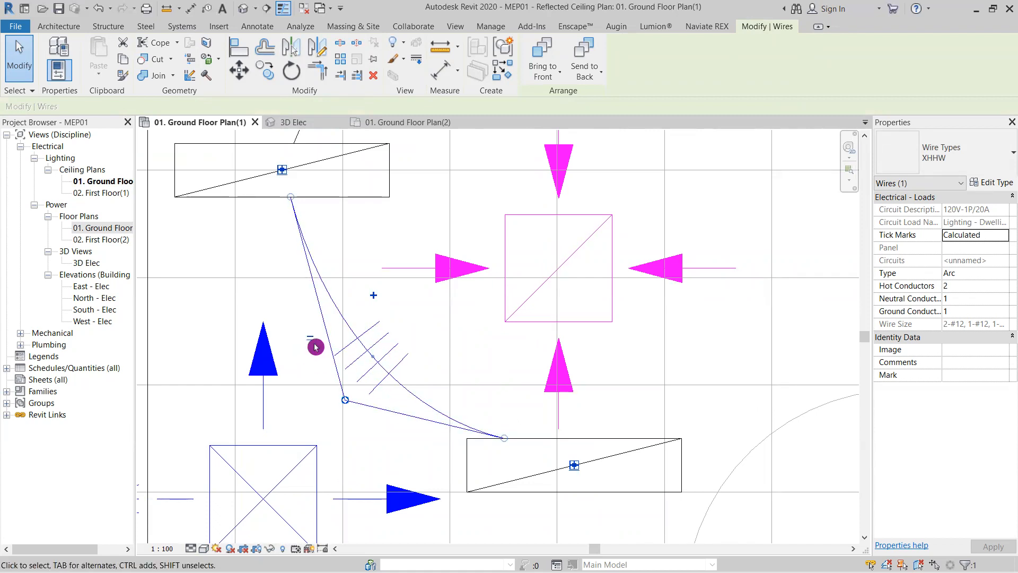
left_click(313, 346)
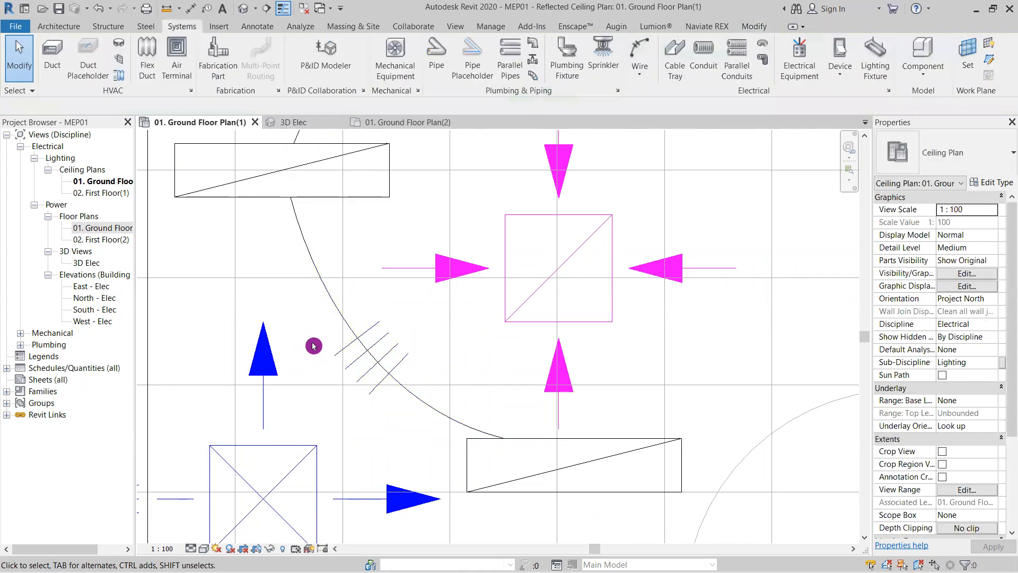
left_click(367, 347)
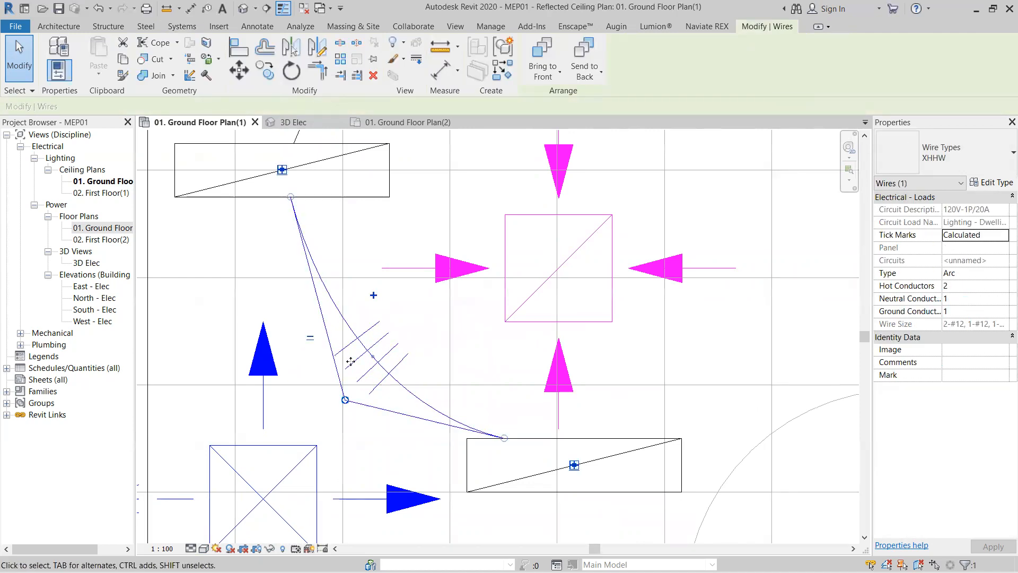
left_click(311, 342)
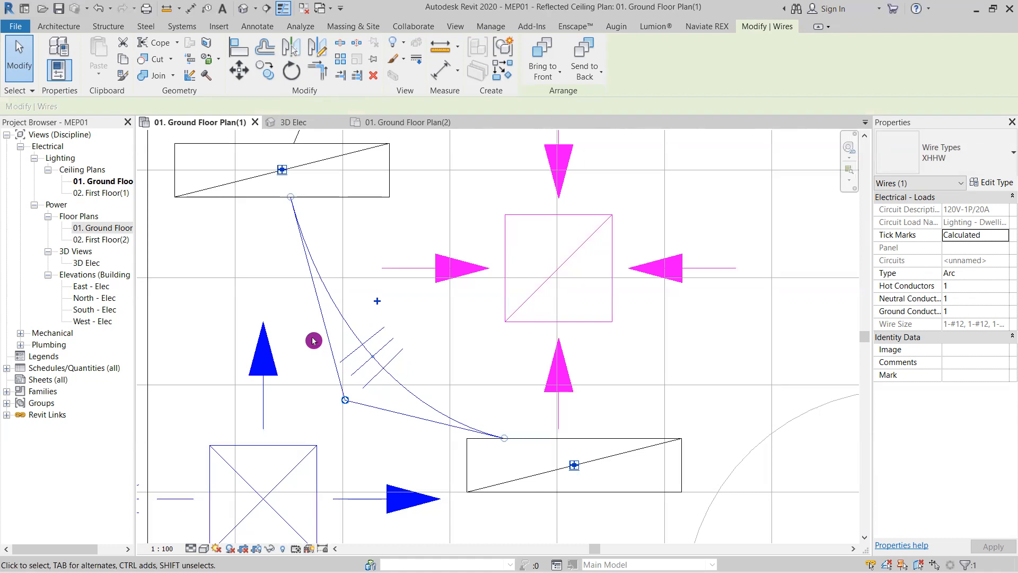
left_click(312, 341)
left_click(381, 358)
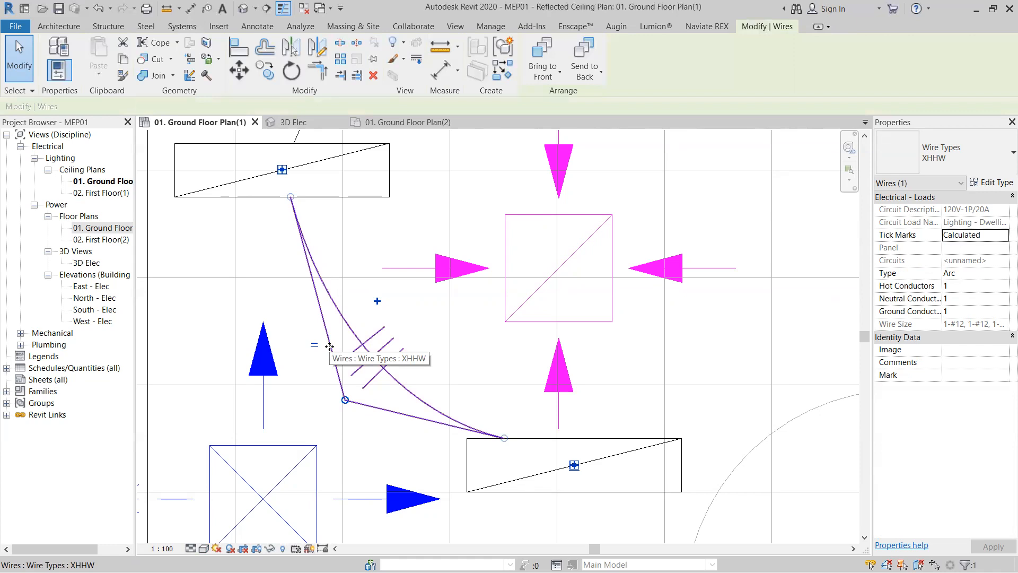
left_click(316, 346)
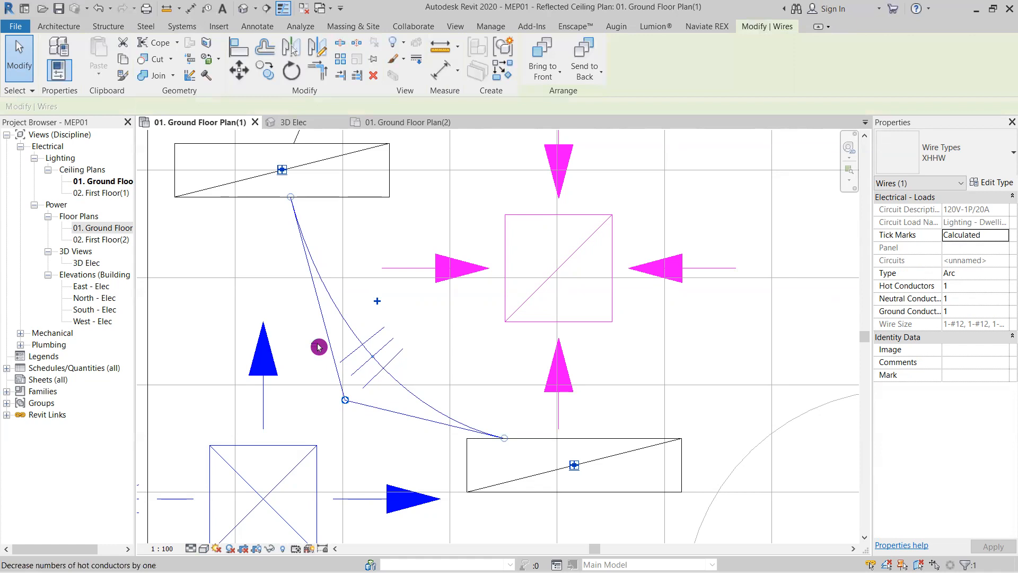
left_click(424, 336)
- Examine the lighting circuits, cable trays and conduits across the whole ground floor ceiling plan
scroll(425, 336, "down", 3)
middle_click_drag(426, 336, 386, 325)
middle_click_drag(566, 292, 475, 290)
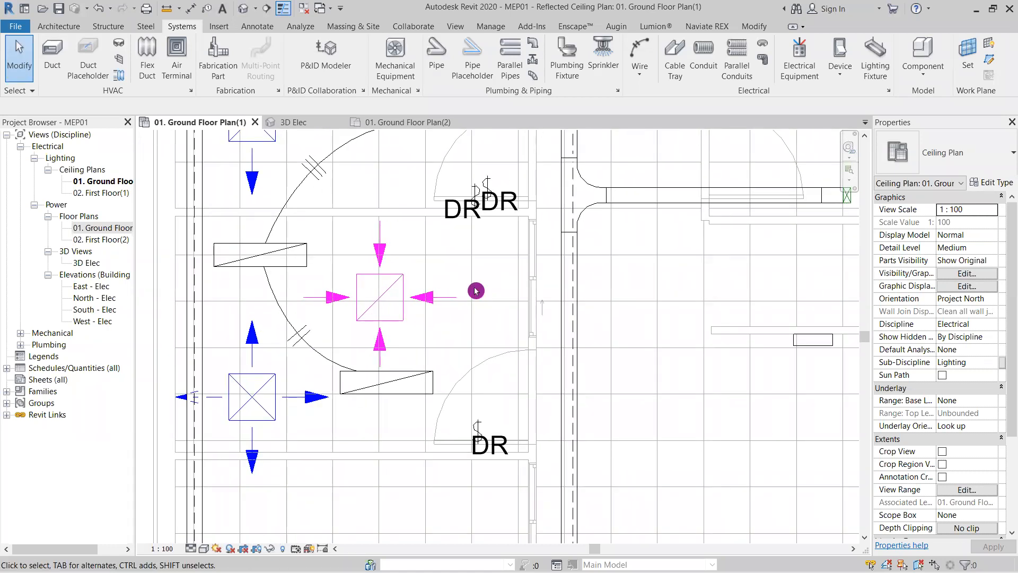
scroll(475, 290, "down", 3)
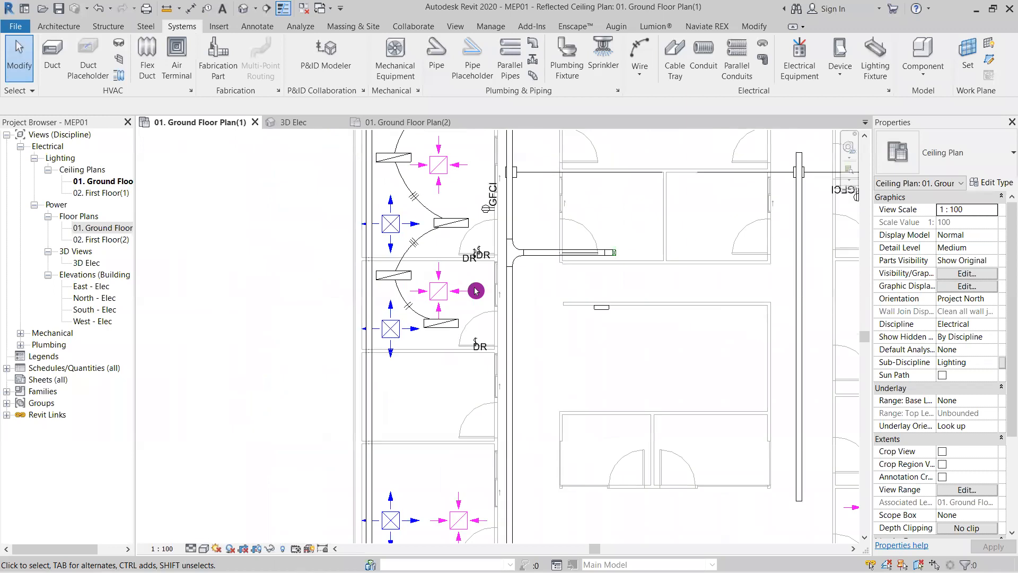
scroll(534, 308, "down", 3)
middle_click_drag(534, 307, 384, 308)
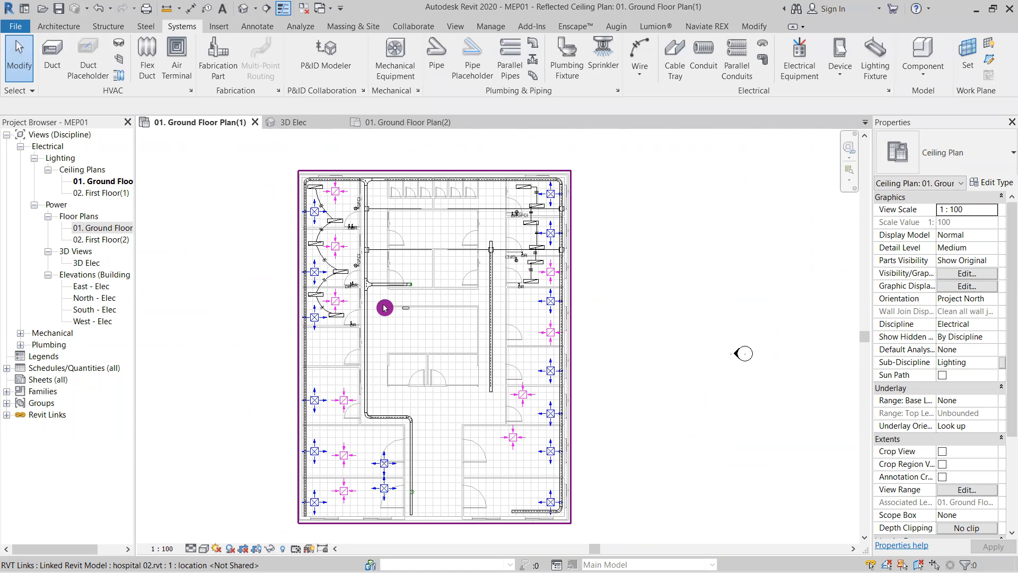
scroll(345, 220, "up", 3)
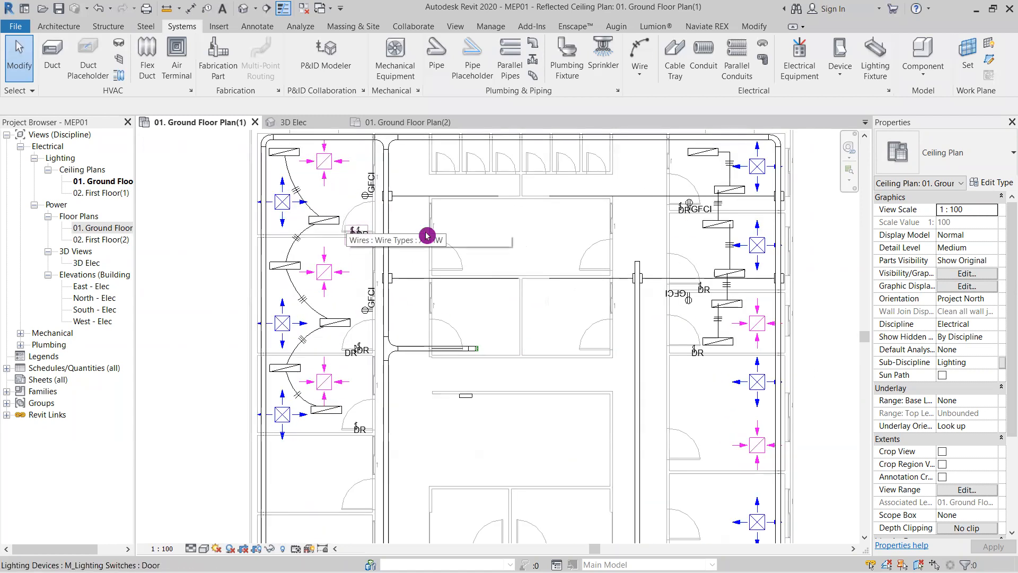
middle_click_drag(427, 235, 438, 256)
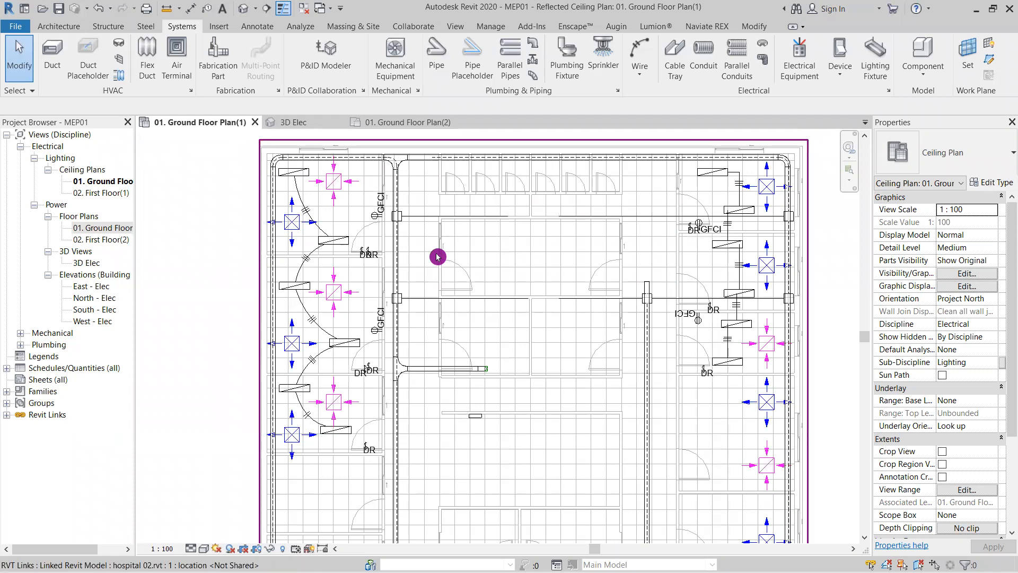
scroll(386, 336, "up", 3)
scroll(473, 336, "down", 2)
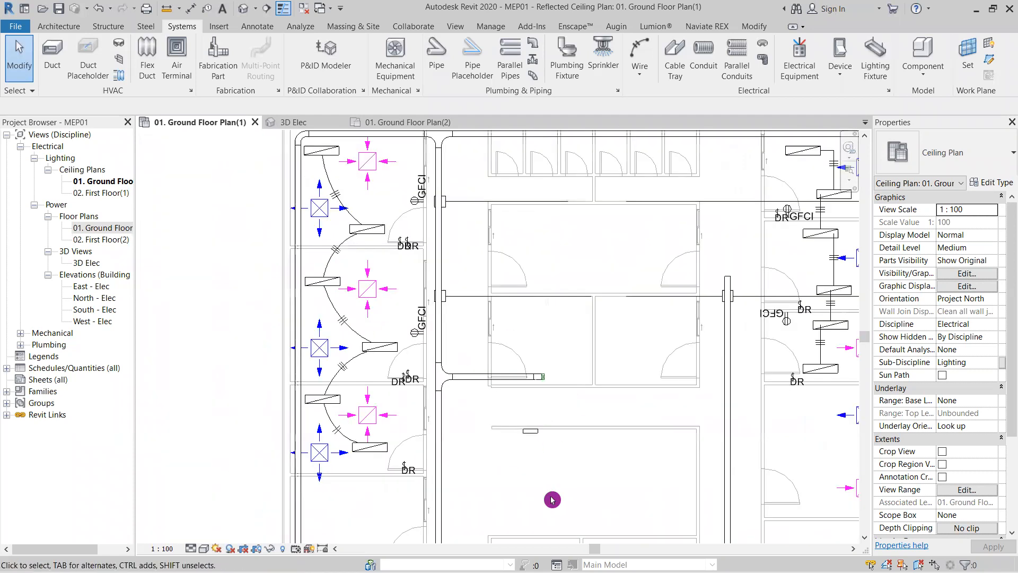
- Inspect the properties and distribution system of the lighting and appliance panelboard south of the tray branch
left_click(530, 439)
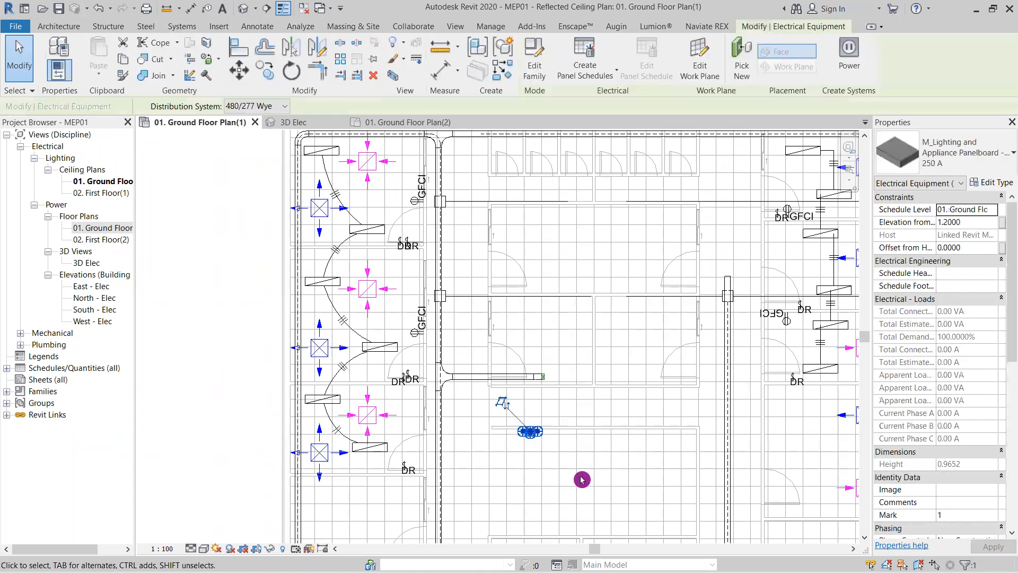
middle_click_drag(573, 476, 460, 422)
left_click(461, 422)
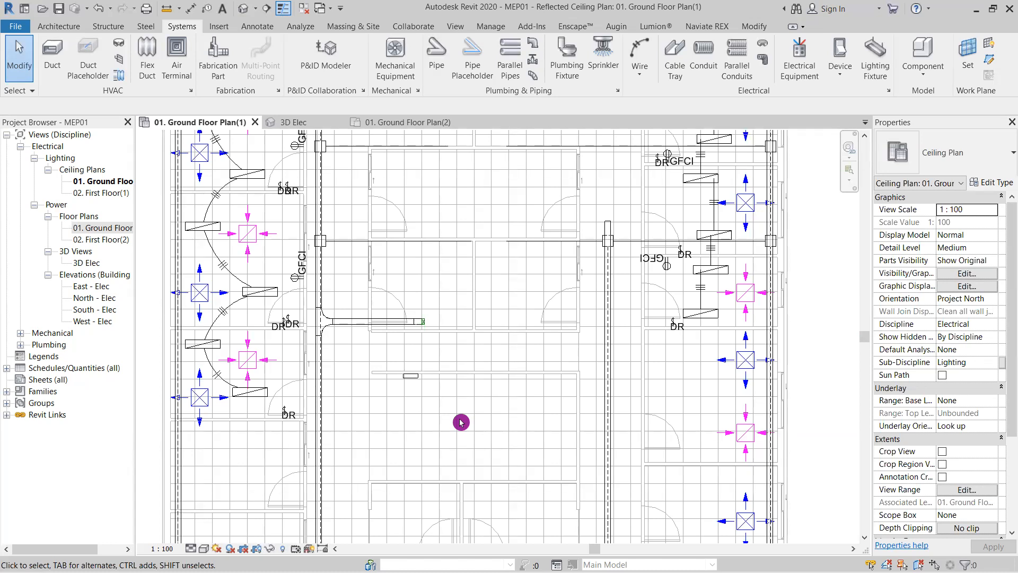
scroll(461, 423, "down", 2)
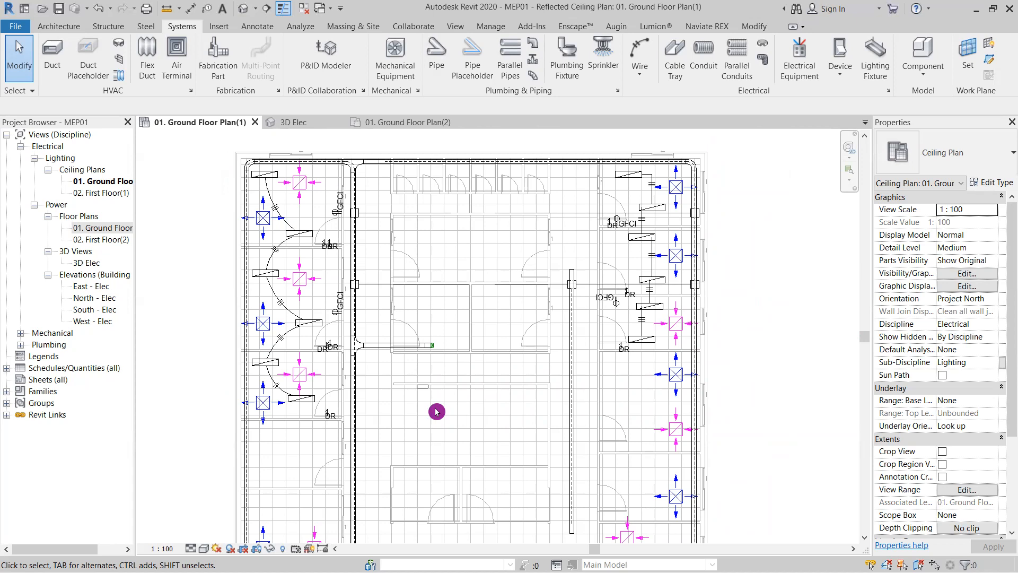
left_click(423, 389)
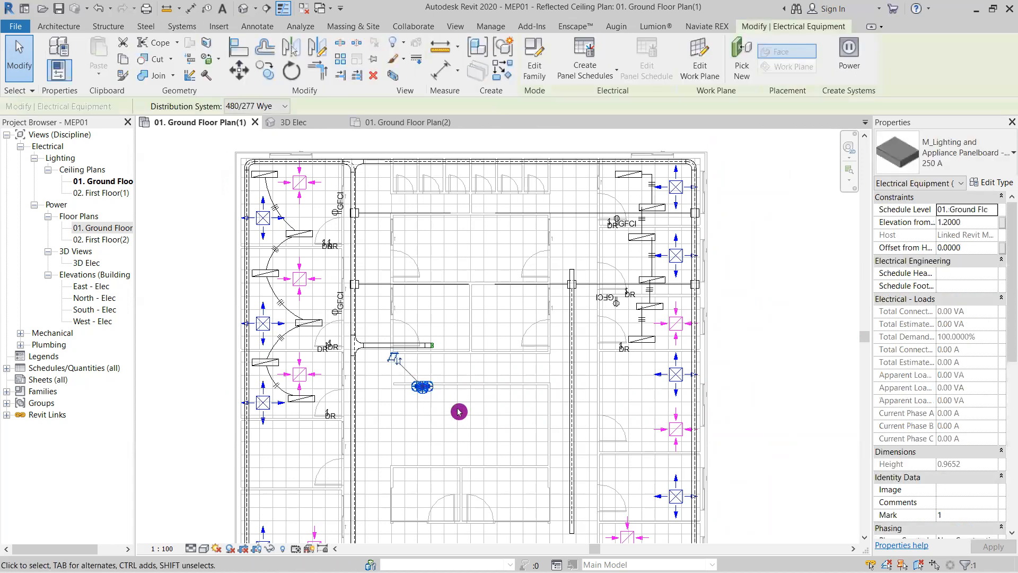
left_click(504, 423)
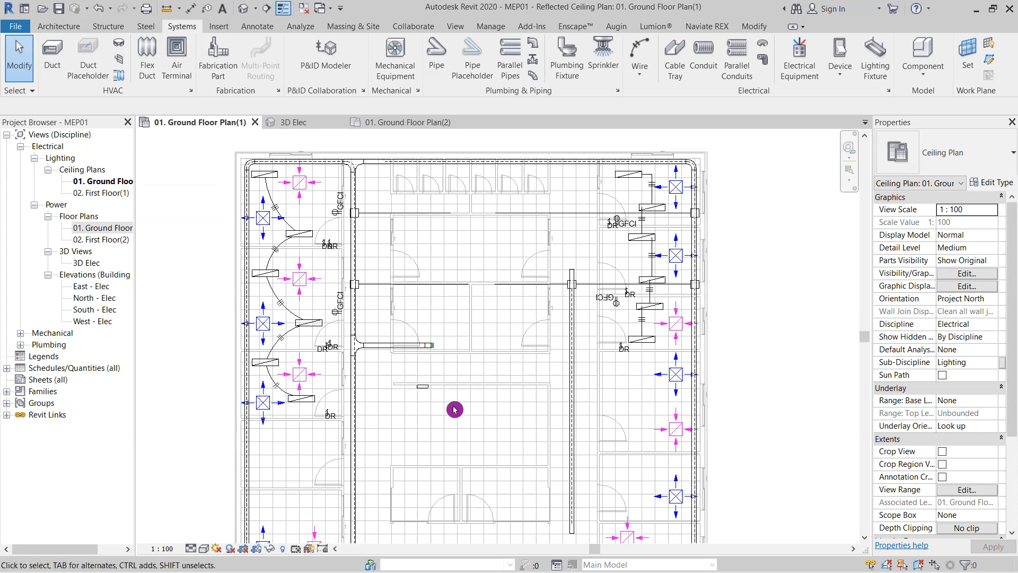
- Review the device categories available for placement, such as Communication, Fire Alarm and Security, without placing any
middle_click_drag(384, 292, 438, 291)
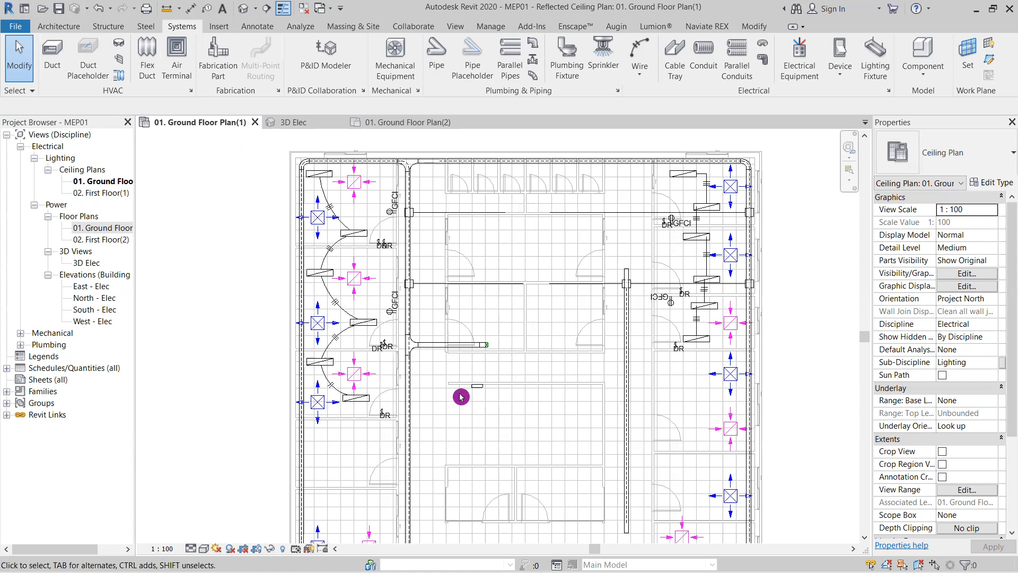
middle_click_drag(490, 432, 442, 367)
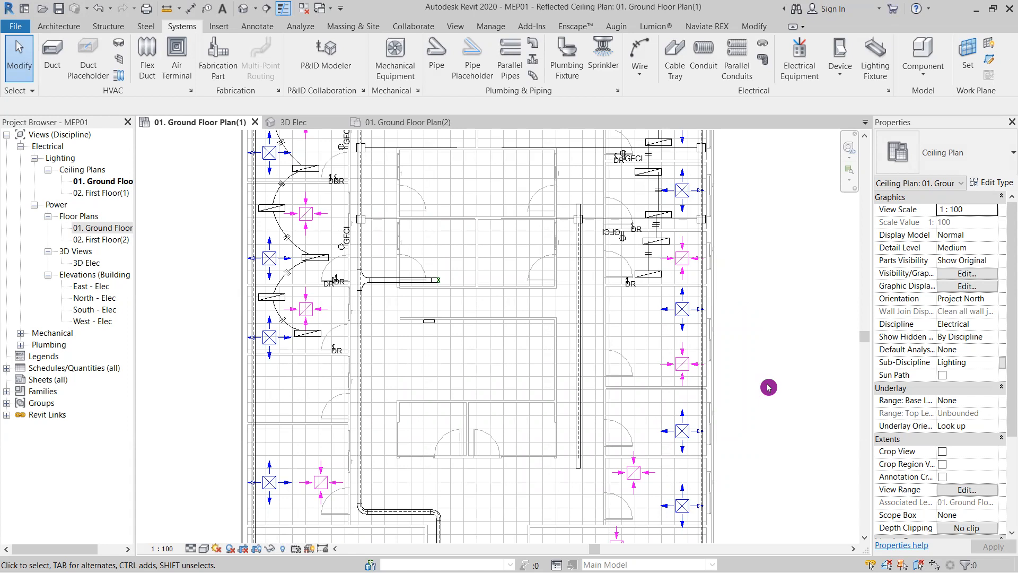
scroll(769, 387, "down", 1)
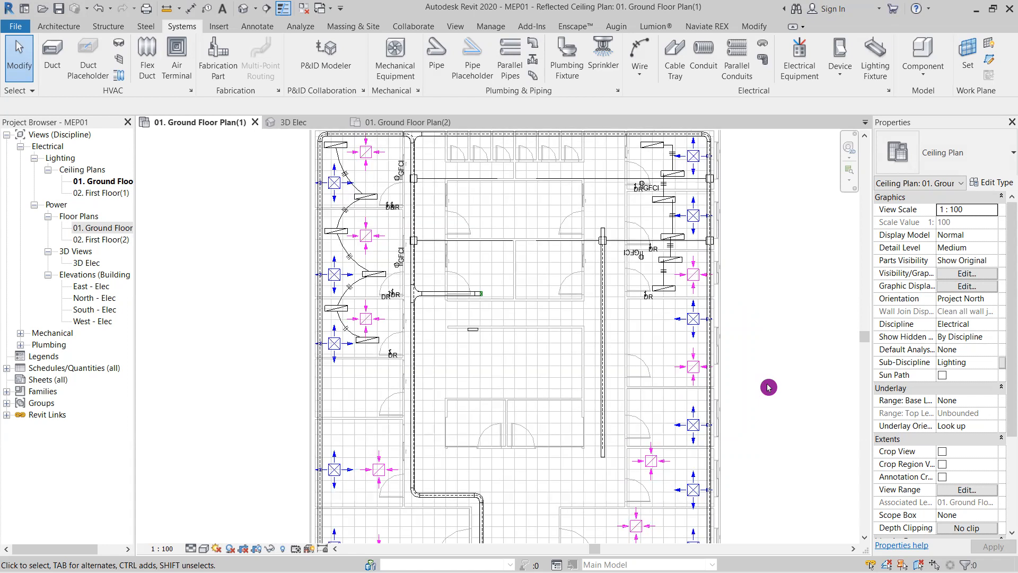
left_click(841, 81)
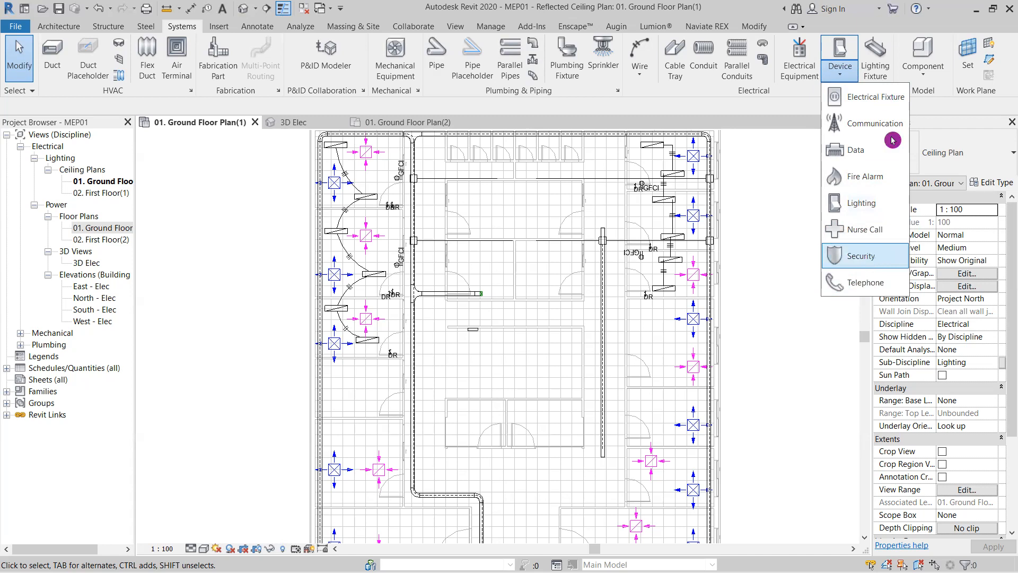
left_click(780, 289)
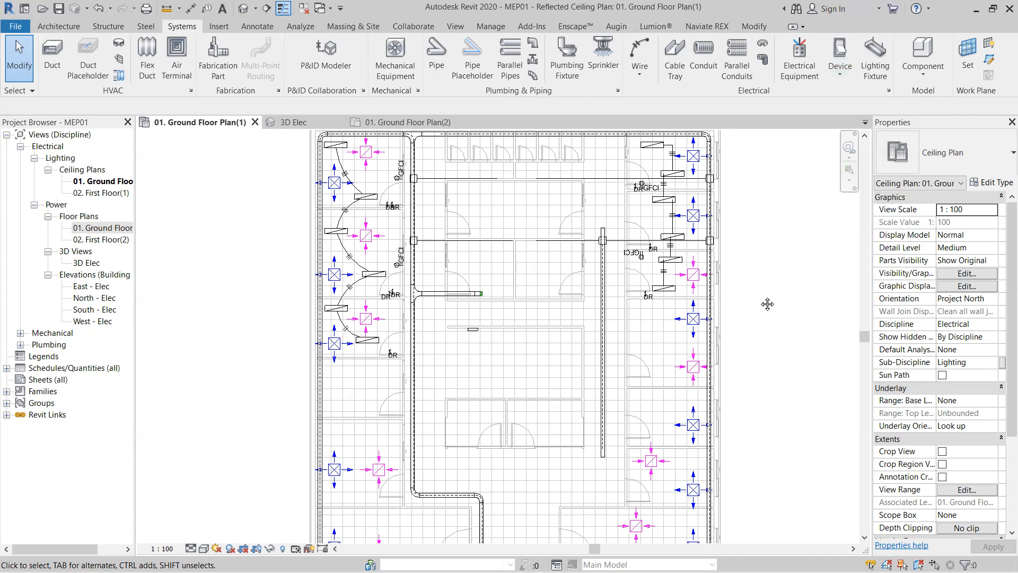
- Look over the ground floor ceiling plan once more and open the 3D Elec view of the tray network
middle_click_drag(767, 304, 755, 301)
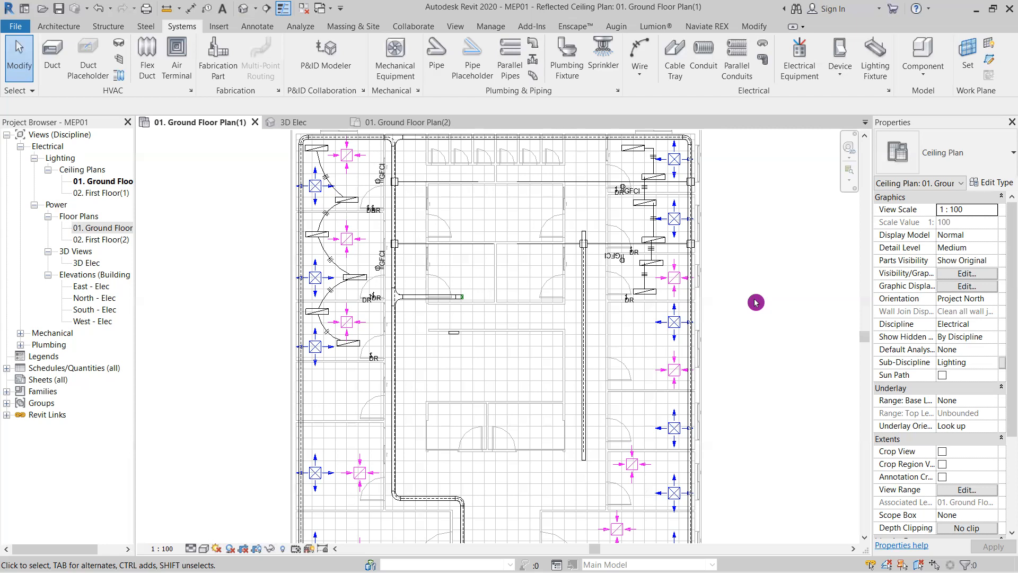
scroll(780, 350, "down", 1)
middle_click_drag(779, 350, 708, 328)
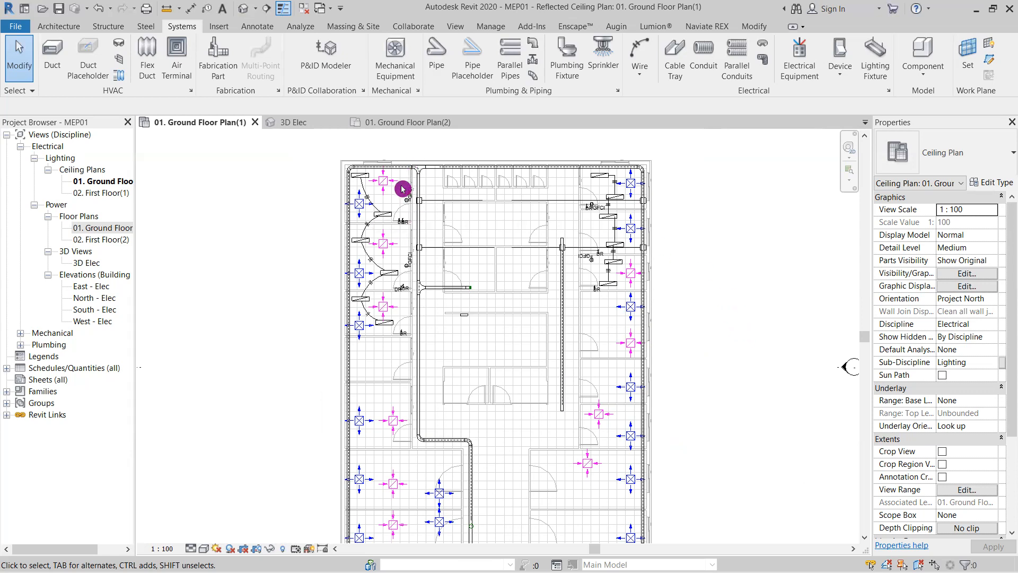
scroll(403, 189, "up", 2)
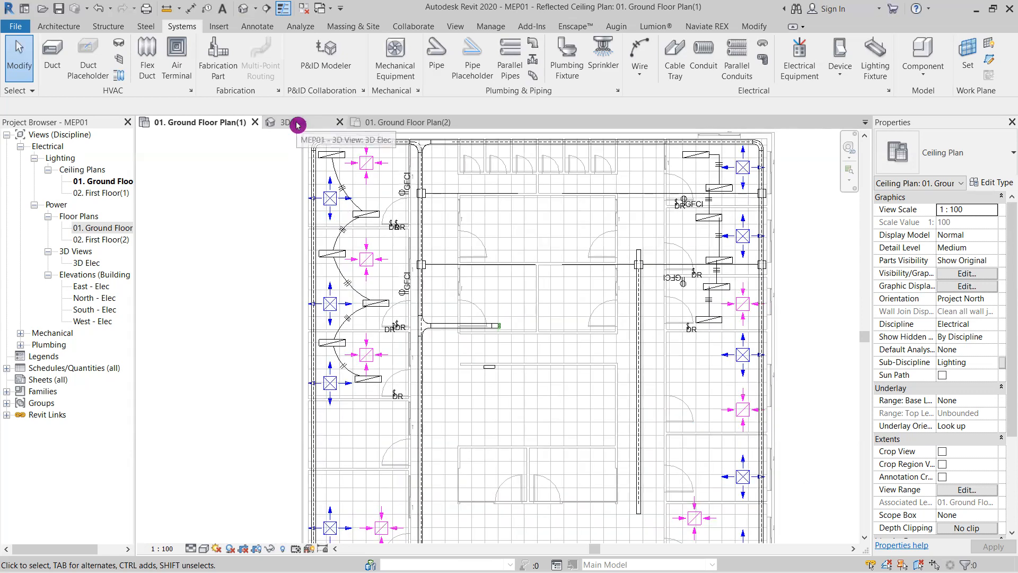
left_click(298, 125)
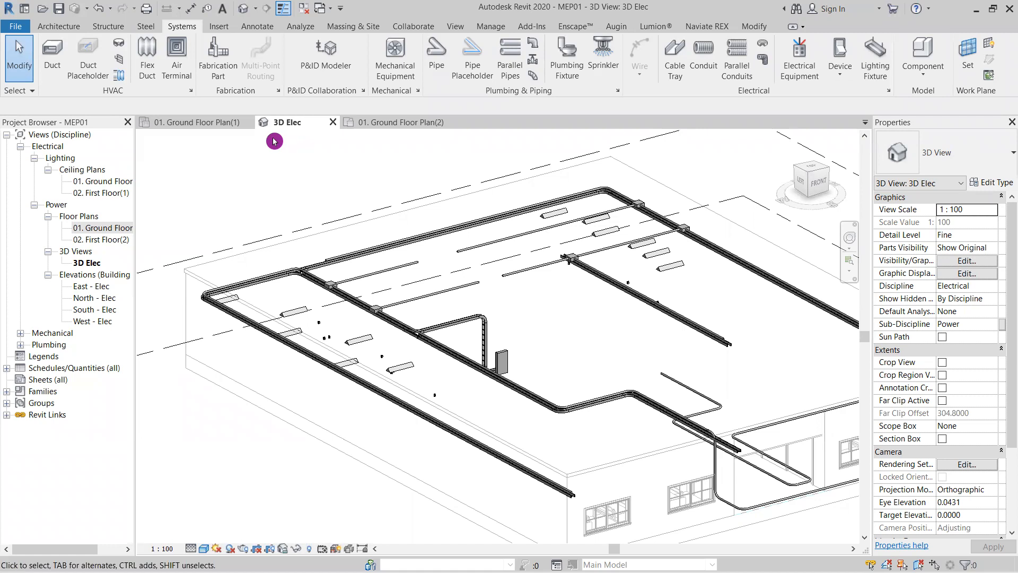
- Return to the ground floor ceiling plan and examine the room lighting, ladder trays and the conduits between the tray runs
left_click(229, 127)
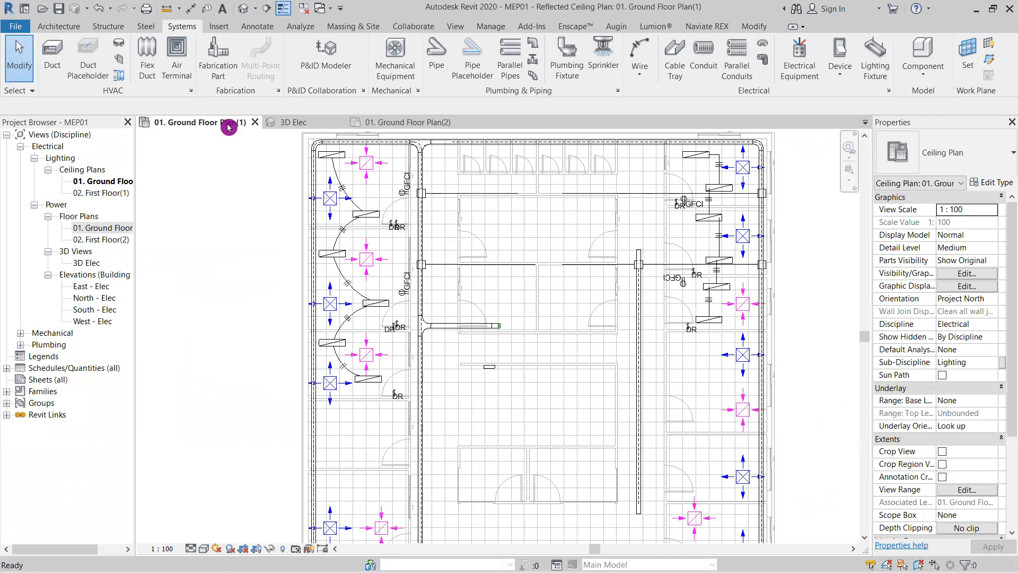
scroll(432, 170, "up", 5)
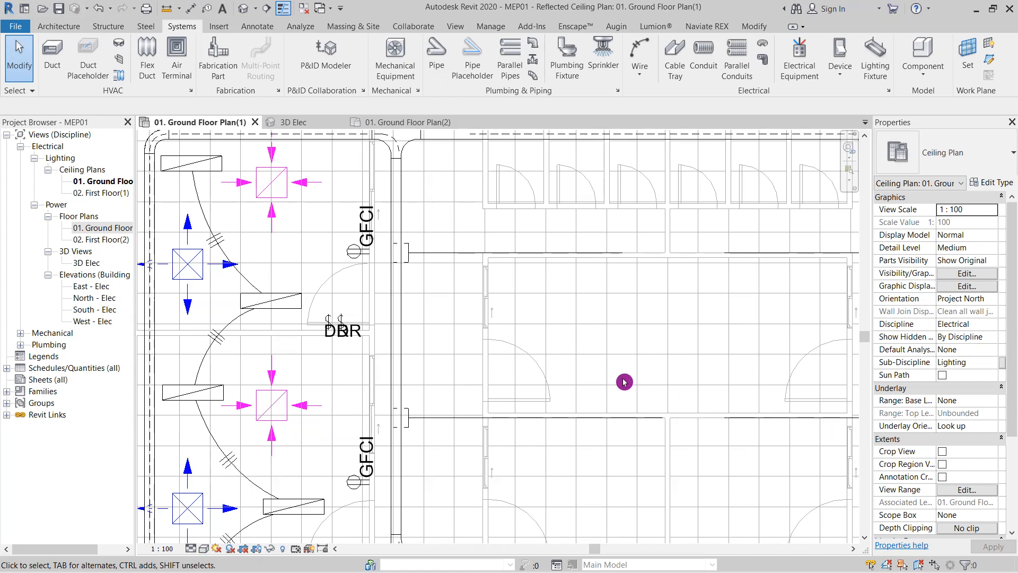
scroll(626, 380, "down", 3)
middle_click_drag(625, 378, 510, 309)
scroll(552, 334, "down", 4)
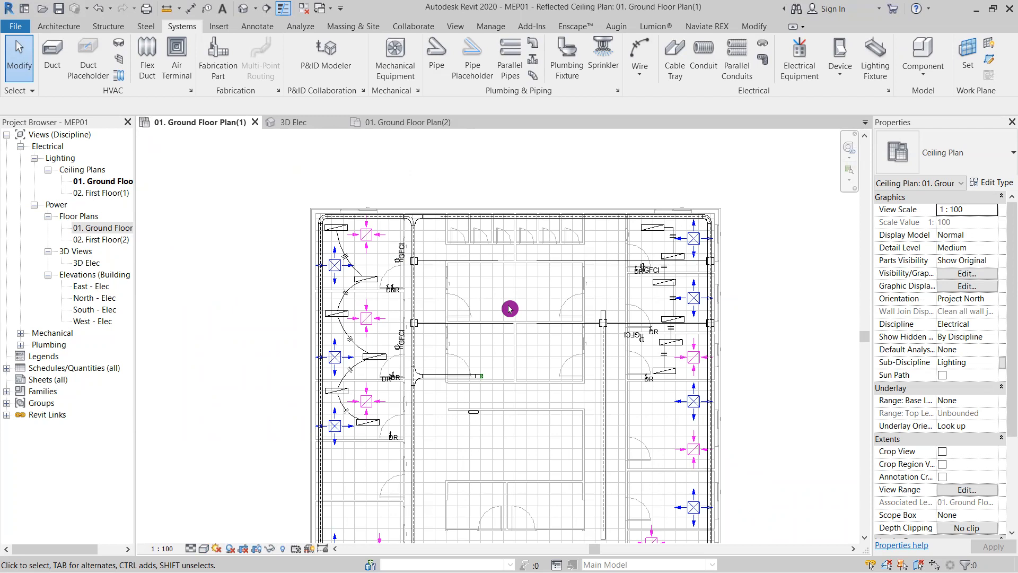
middle_click_drag(489, 377, 496, 359)
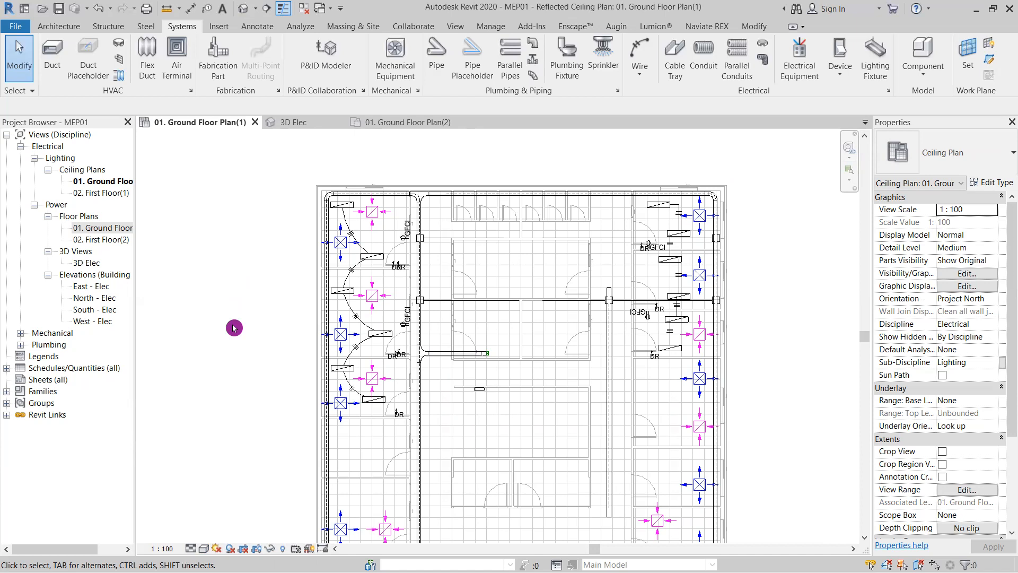
middle_click_drag(242, 290, 250, 315)
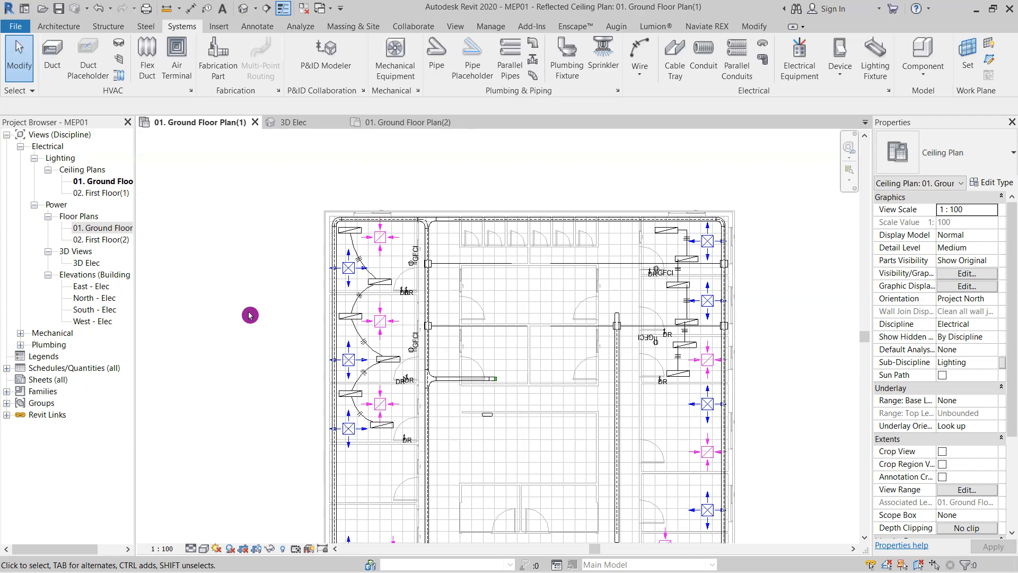
middle_click_drag(304, 302, 314, 281)
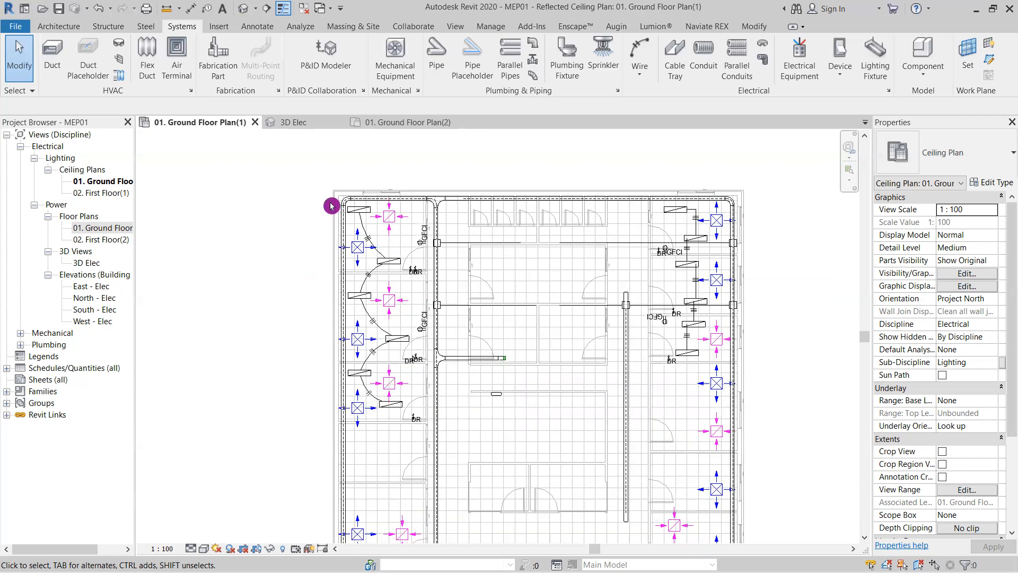
scroll(377, 234, "up", 3)
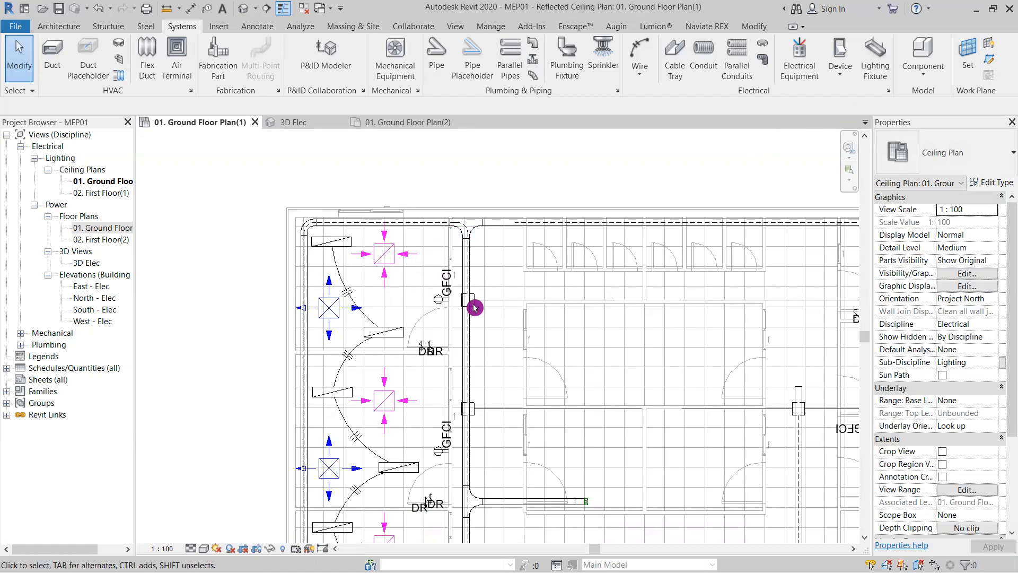
middle_click_drag(582, 363, 534, 325)
scroll(553, 326, "down", 2)
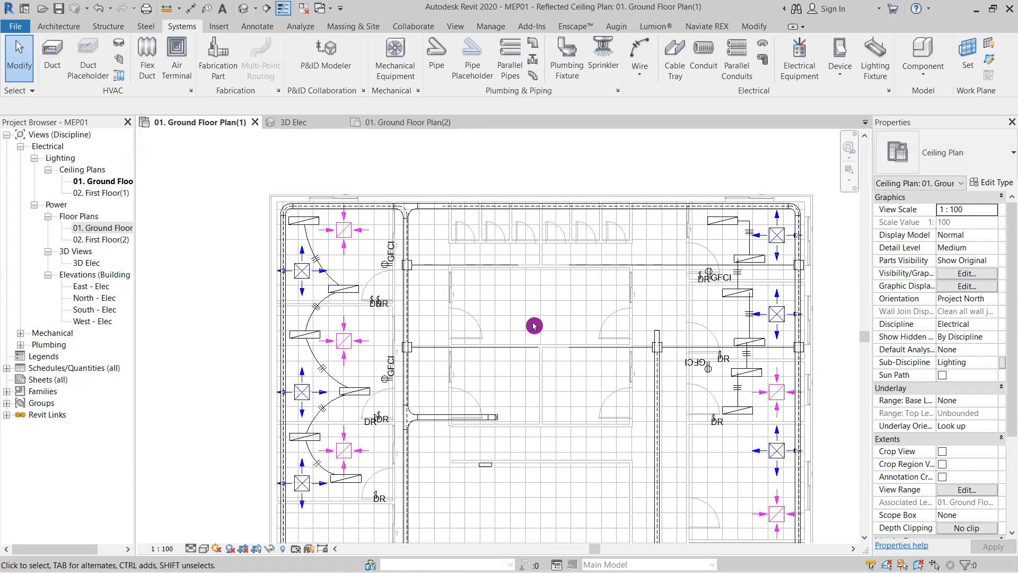
scroll(533, 325, "down", 2)
middle_click_drag(532, 323, 510, 308)
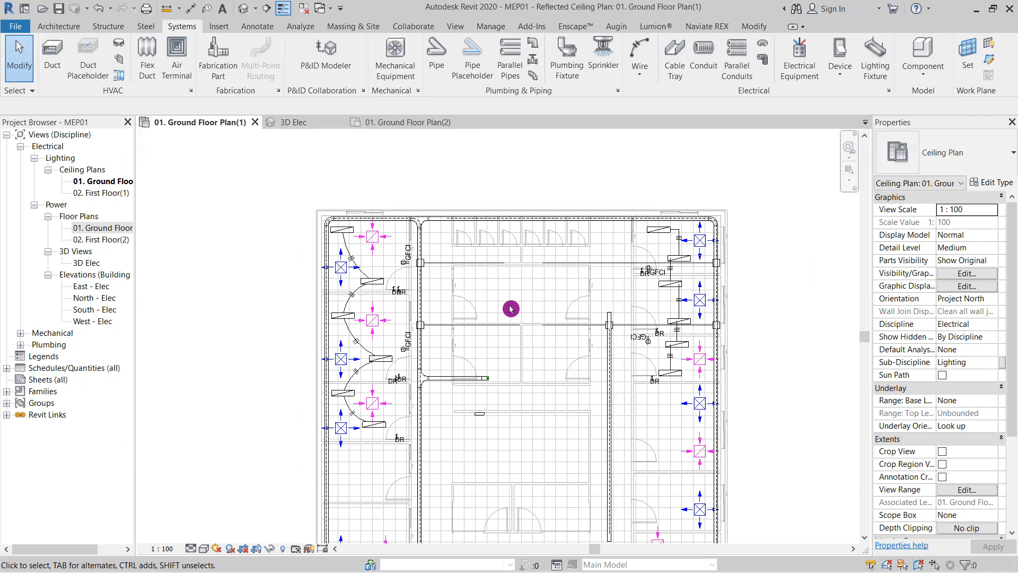
middle_click_drag(741, 313, 737, 293)
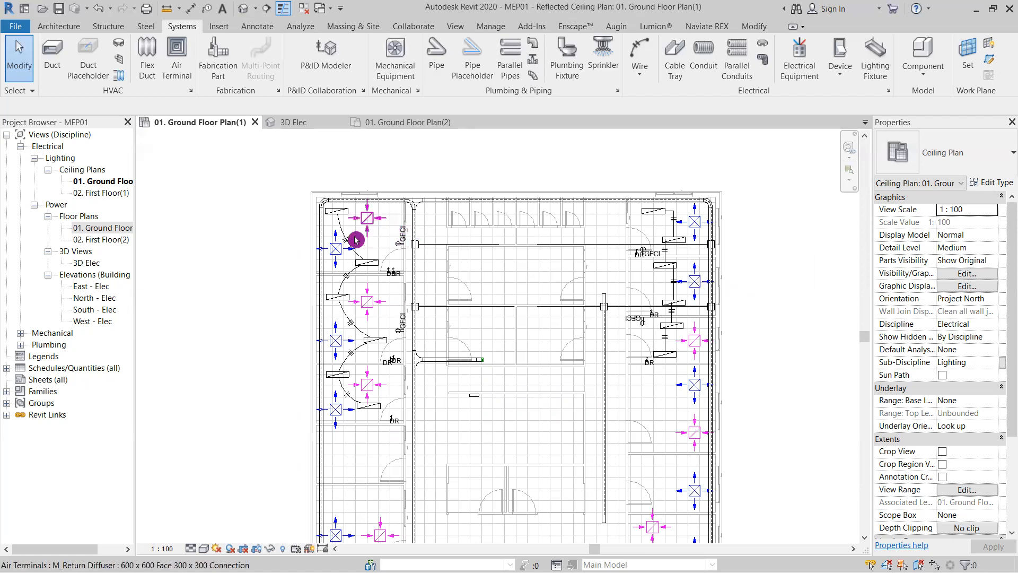
scroll(369, 224, "up", 3)
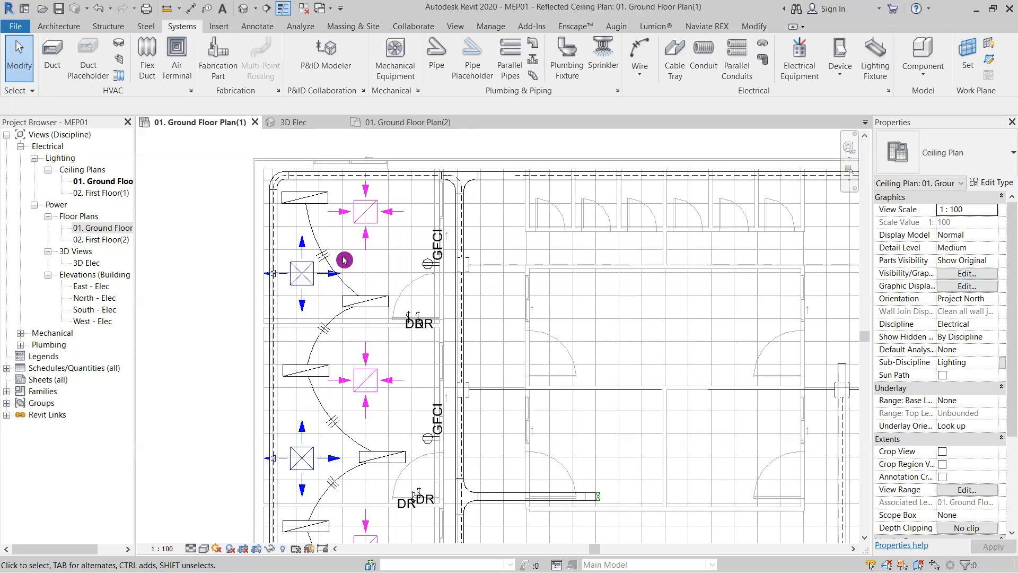
- Compare the ground floor power plan with the ceiling plan, checking the receptacles and door switches in the western rooms
left_click(412, 123)
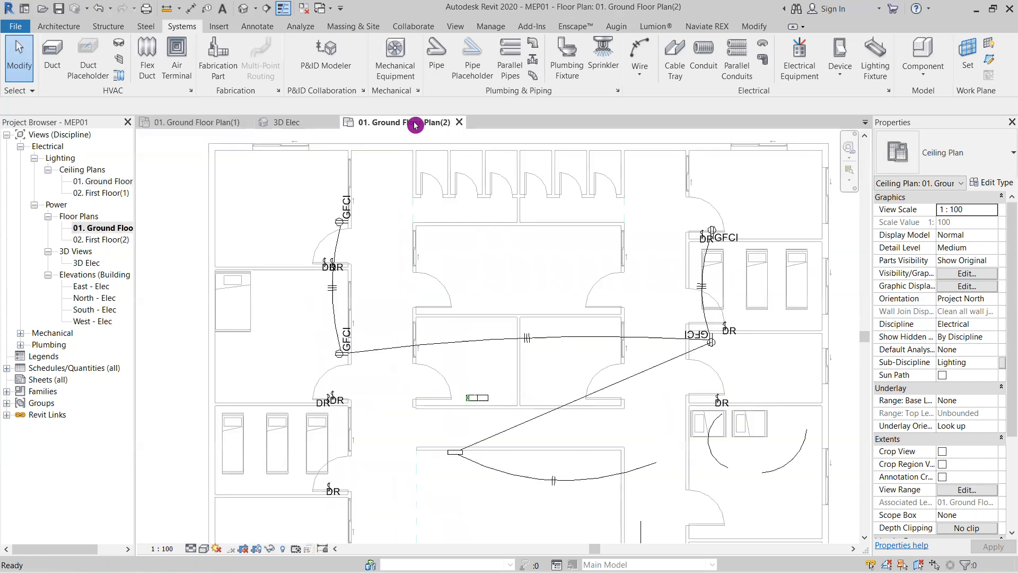
left_click(201, 125)
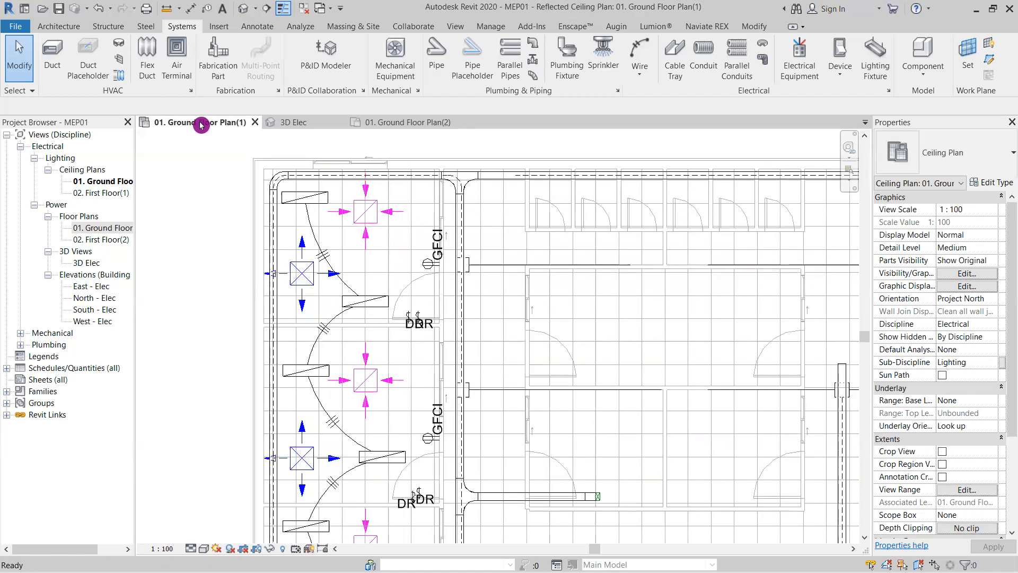
scroll(379, 302, "down", 2)
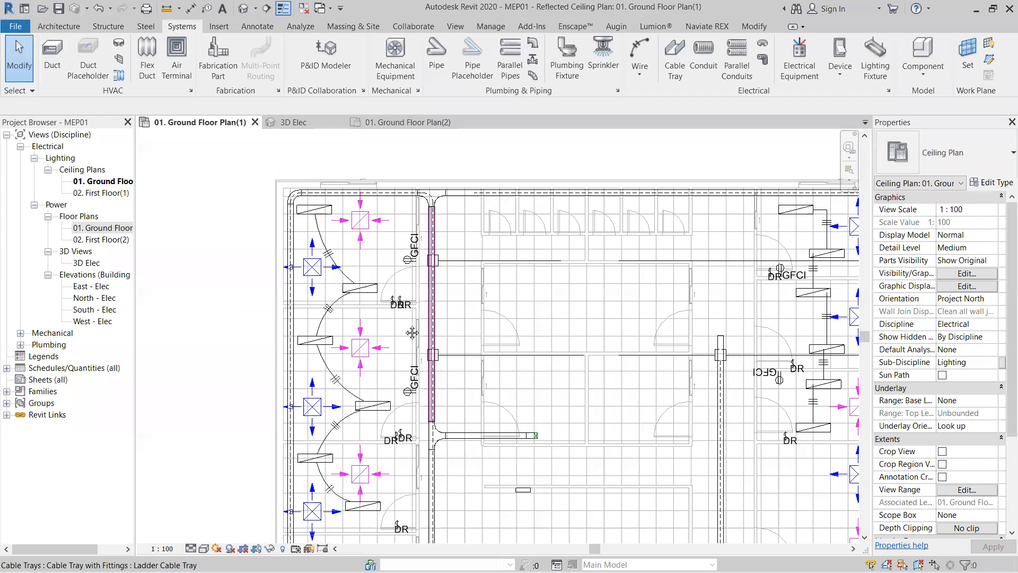
middle_click_drag(433, 368, 412, 333)
left_click(113, 230)
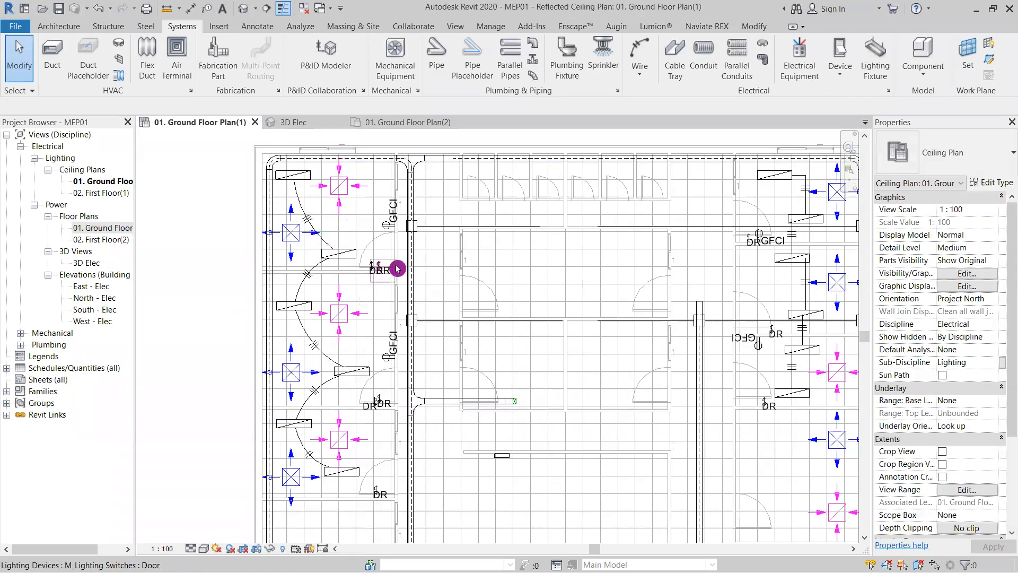
scroll(398, 269, "up", 1)
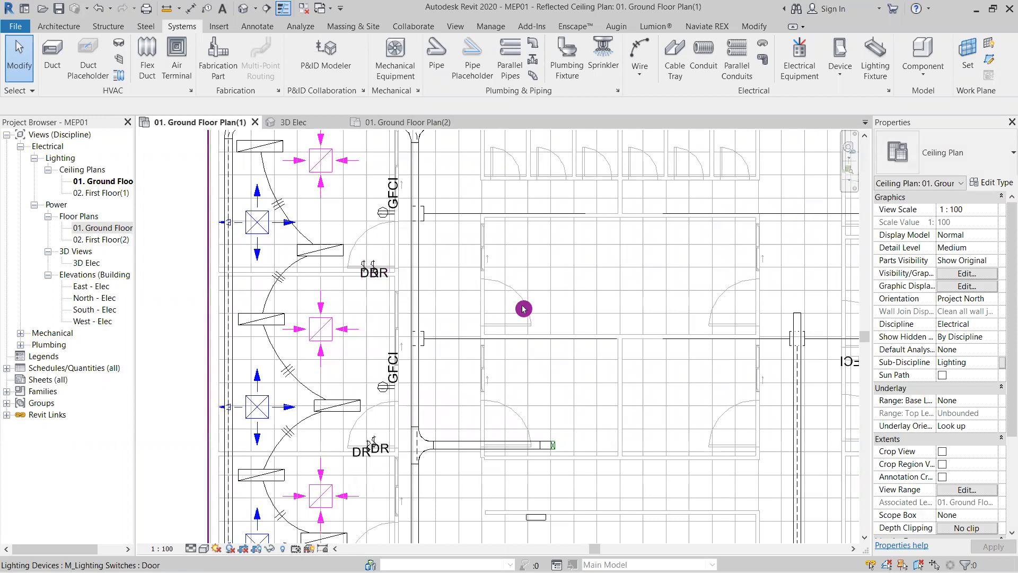
- In the ground floor power plan, create a similar GFCI duplex receptacle on the north wall of the southwest ten-bed ward
left_click(423, 122)
middle_click_drag(395, 317, 389, 233)
scroll(375, 332, "down", 1)
middle_click_drag(380, 332, 379, 266)
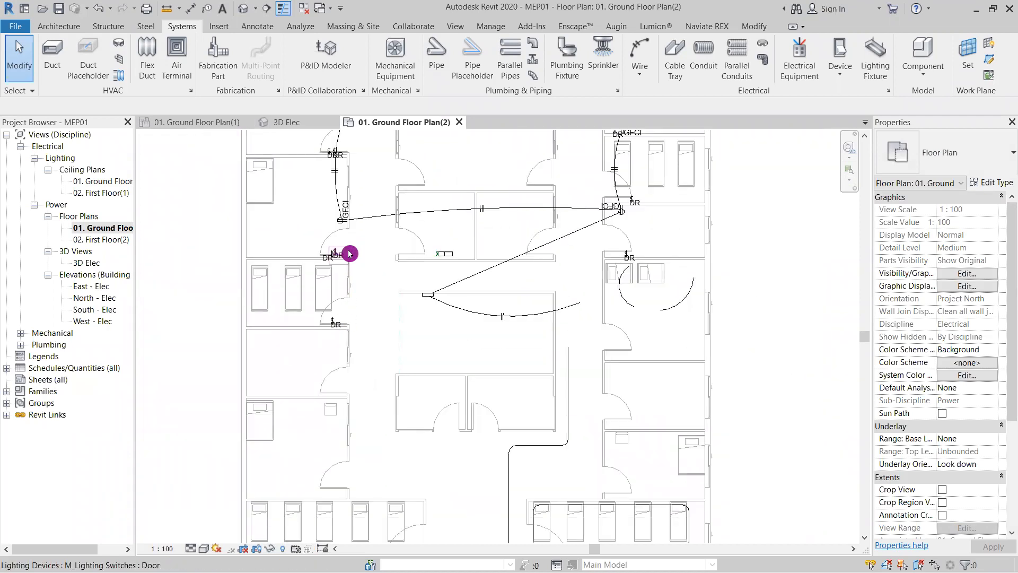
scroll(342, 214, "up", 2)
left_click(342, 214)
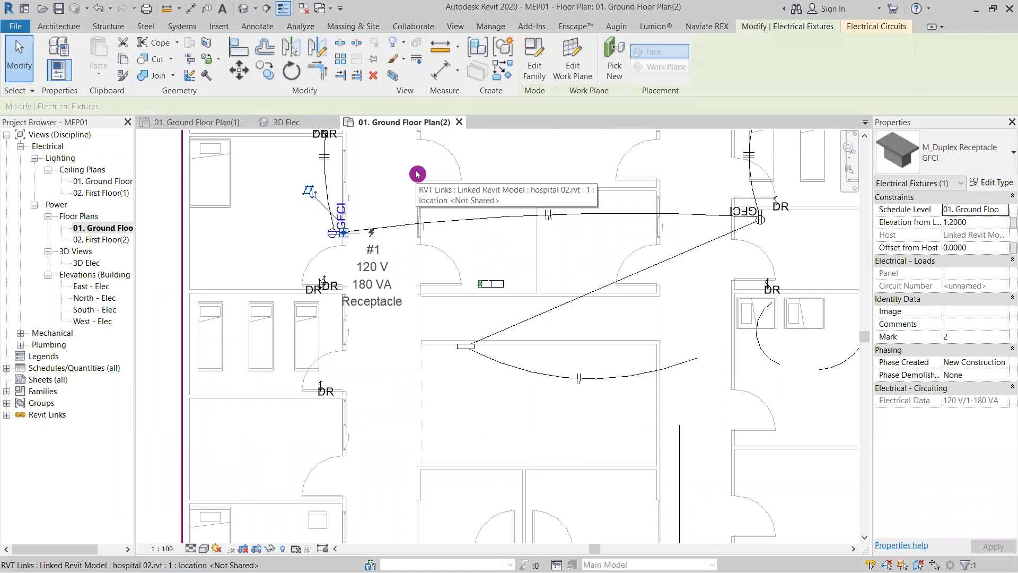
left_click(499, 72)
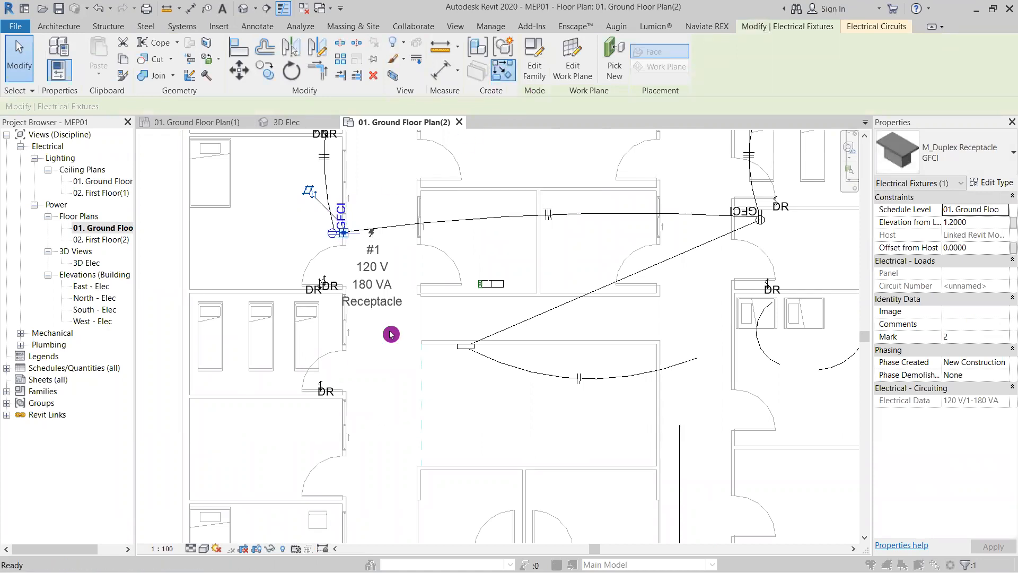
left_click(597, 349)
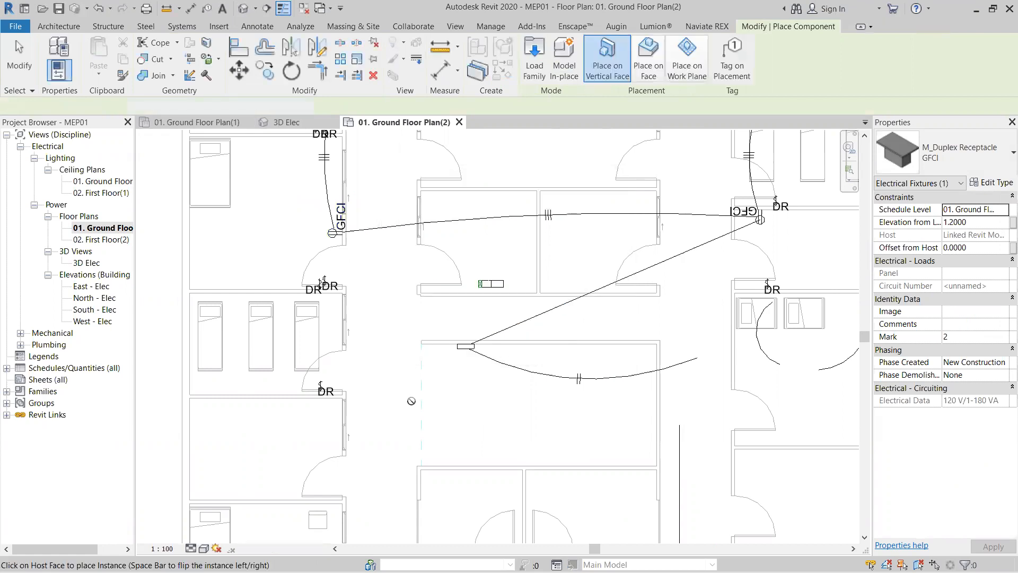
middle_click_drag(405, 396, 452, 265)
middle_click_drag(417, 397, 384, 311)
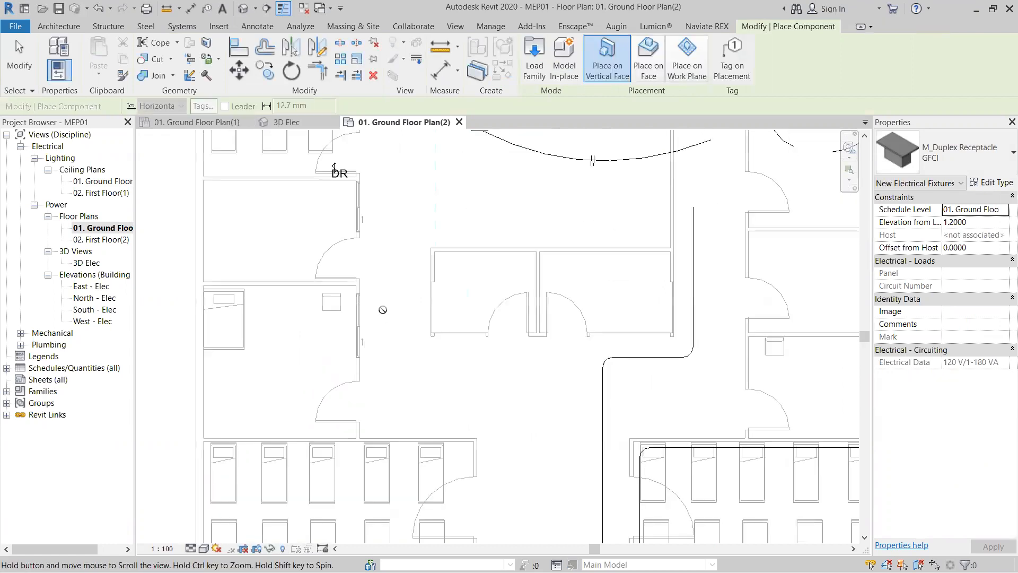
scroll(341, 256, "down", 3)
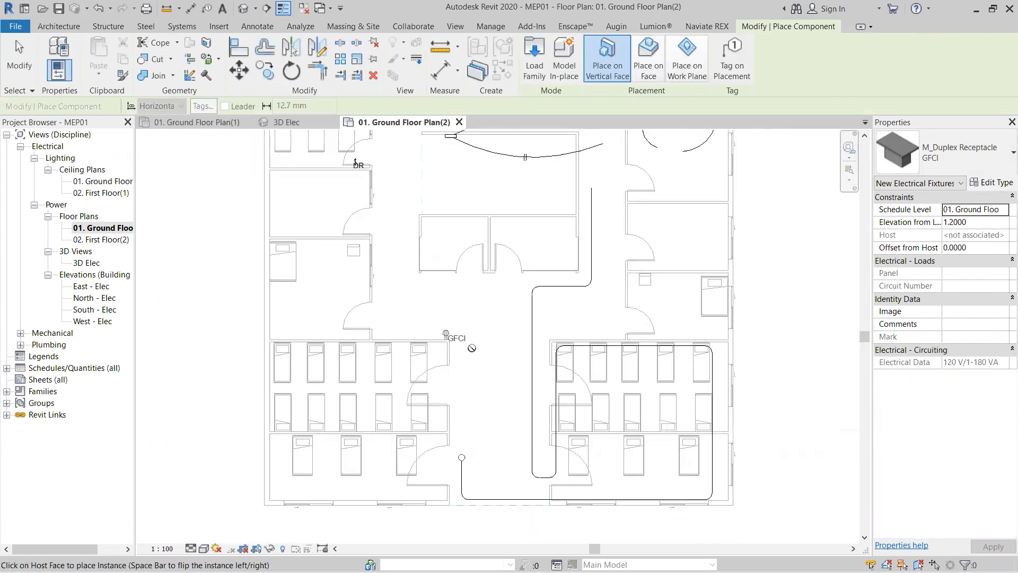
scroll(448, 275, "up", 4)
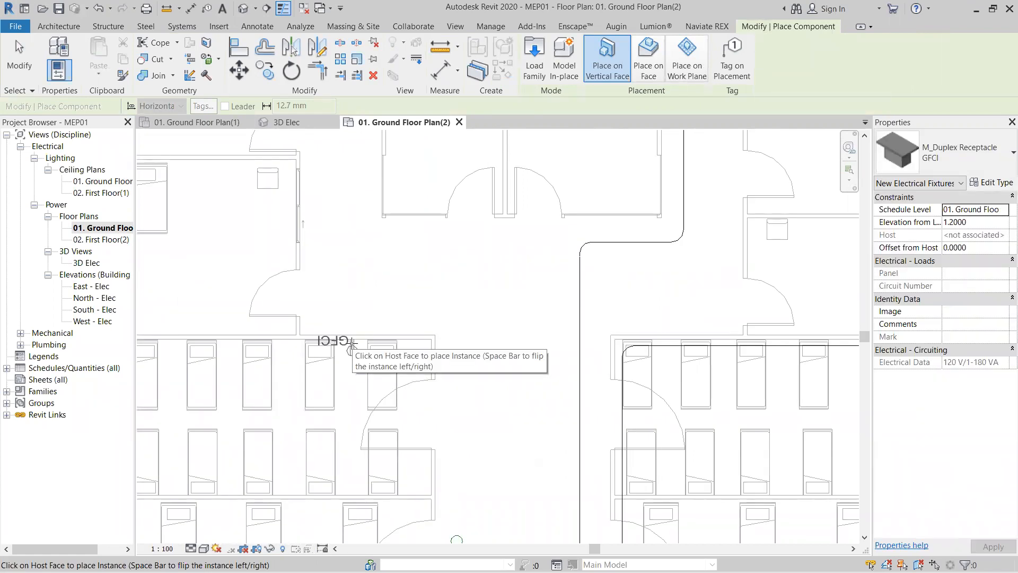
left_click(352, 342)
- Place two more GFCI duplex receptacles, on the north walls of the southeast ten-bed ward and the southwest three-bed ward
scroll(387, 329, "down", 3)
scroll(557, 316, "up", 3)
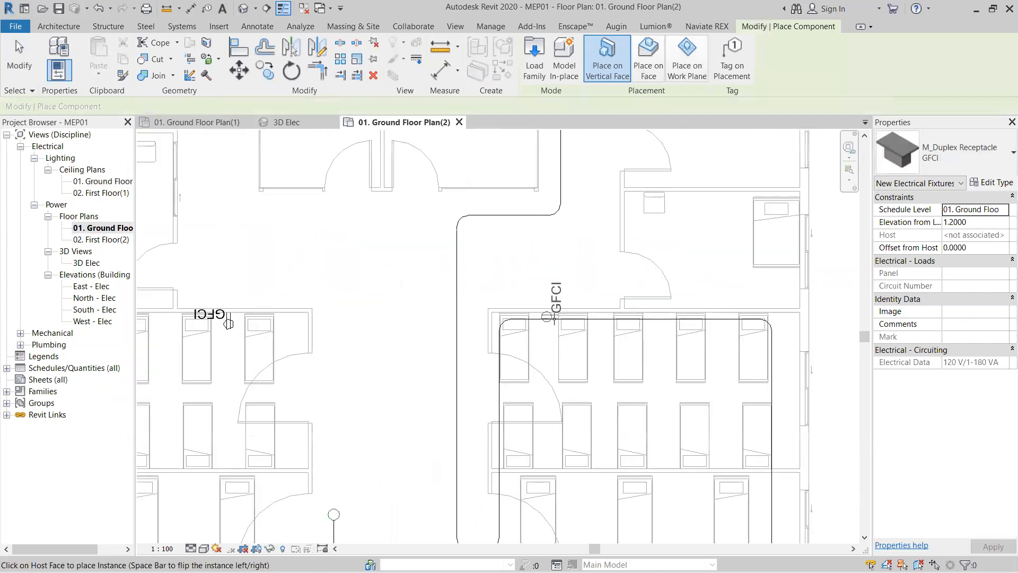
left_click(541, 316)
middle_click_drag(599, 356, 702, 211)
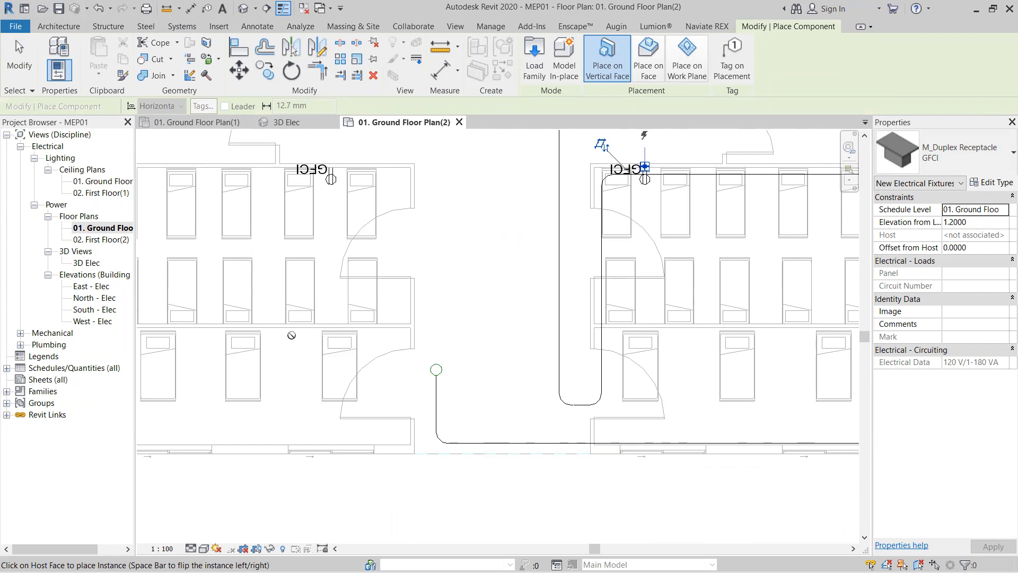
left_click(293, 337)
key("Escape")
- Look over the southern wards' receptacles and inspect the properties and distribution system of the central lighting and appliance panelboard
middle_click_drag(471, 328, 473, 363)
scroll(472, 363, "down", 4)
scroll(389, 307, "up", 4)
scroll(486, 265, "down", 1)
scroll(487, 265, "down", 3)
scroll(434, 178, "up", 2)
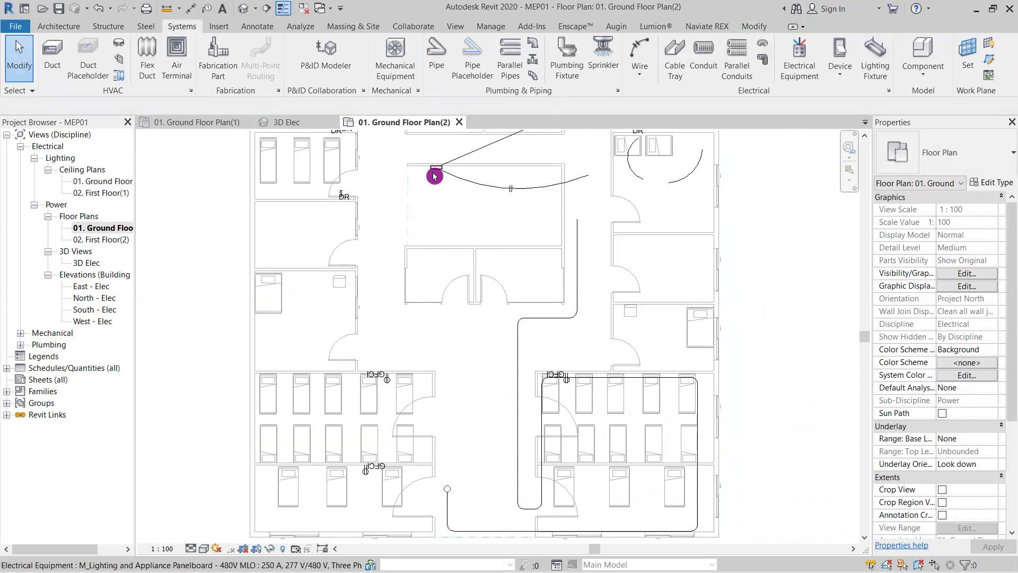
left_click(434, 176)
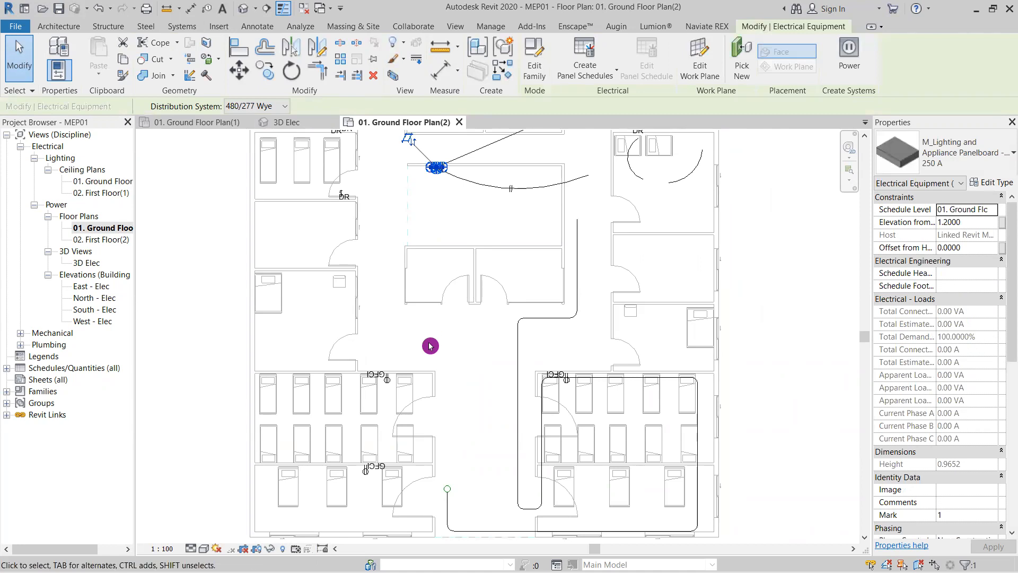
left_click(430, 354)
middle_click_drag(430, 354, 436, 325)
scroll(438, 326, "up", 1)
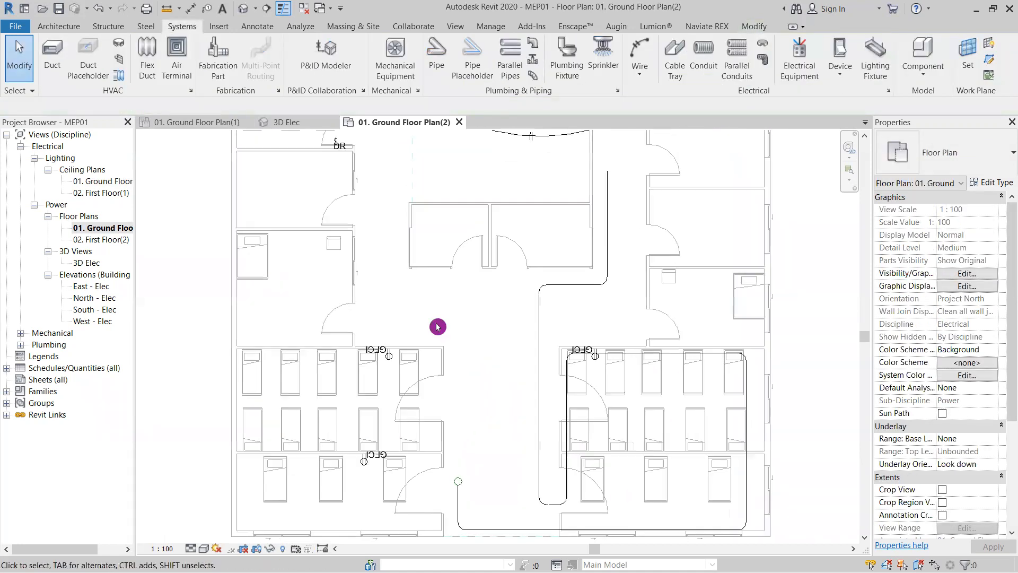